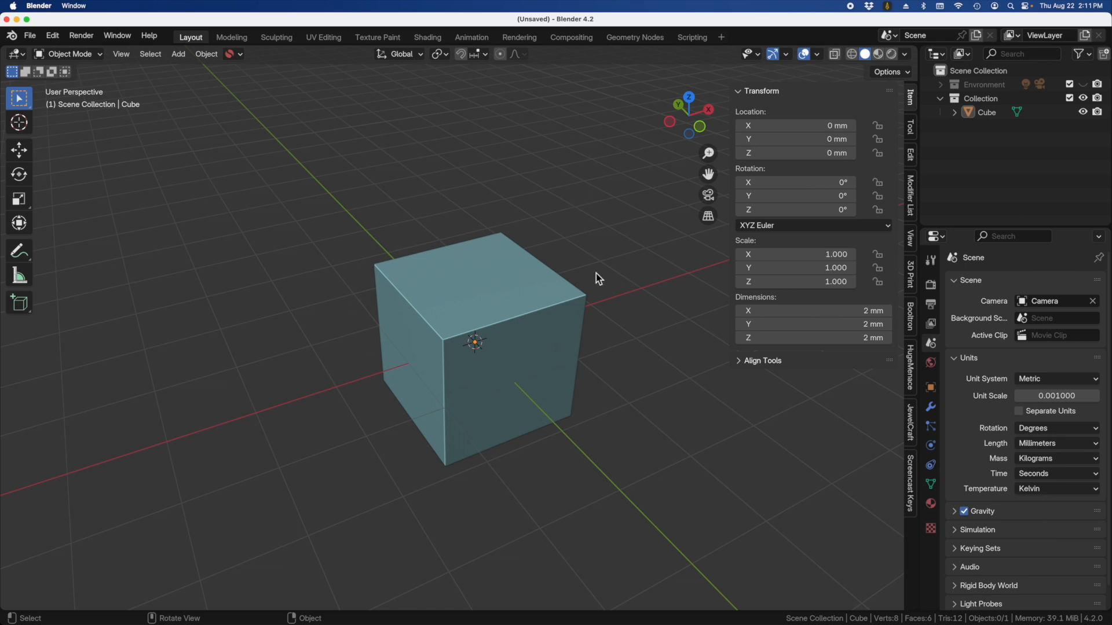
Delete the default cube from the scene
{"action": "scroll", "coordinate": [434, 268], "scroll_direction": "down", "scroll_amount": 3}
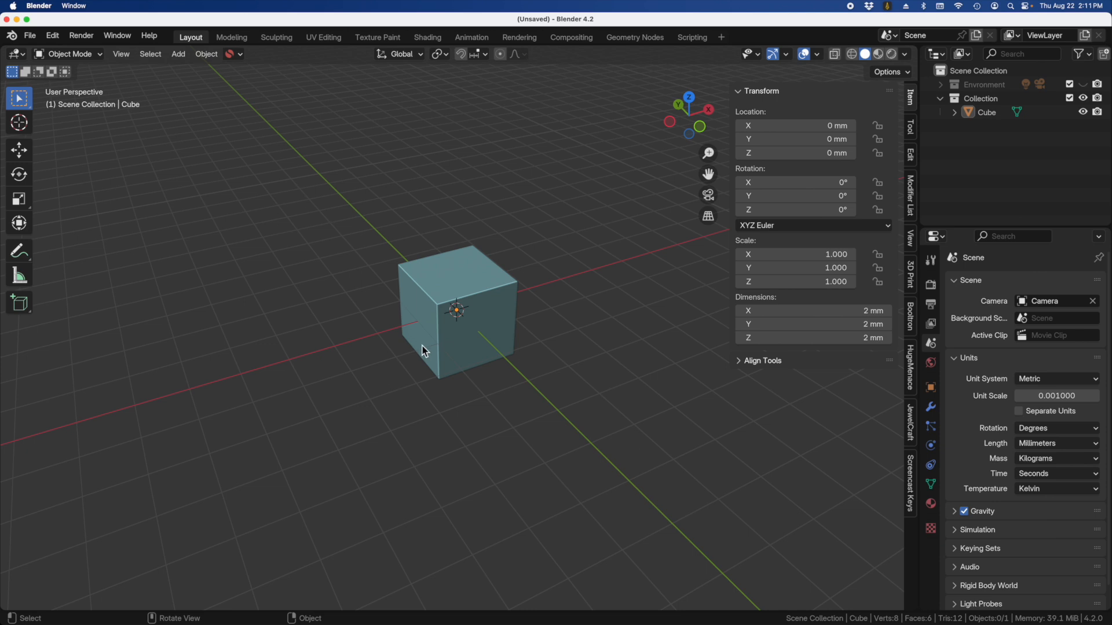
{"action": "scroll", "coordinate": [440, 355], "scroll_direction": "down", "scroll_amount": 1}
{"action": "scroll", "coordinate": [442, 356], "scroll_direction": "down", "scroll_amount": 1}
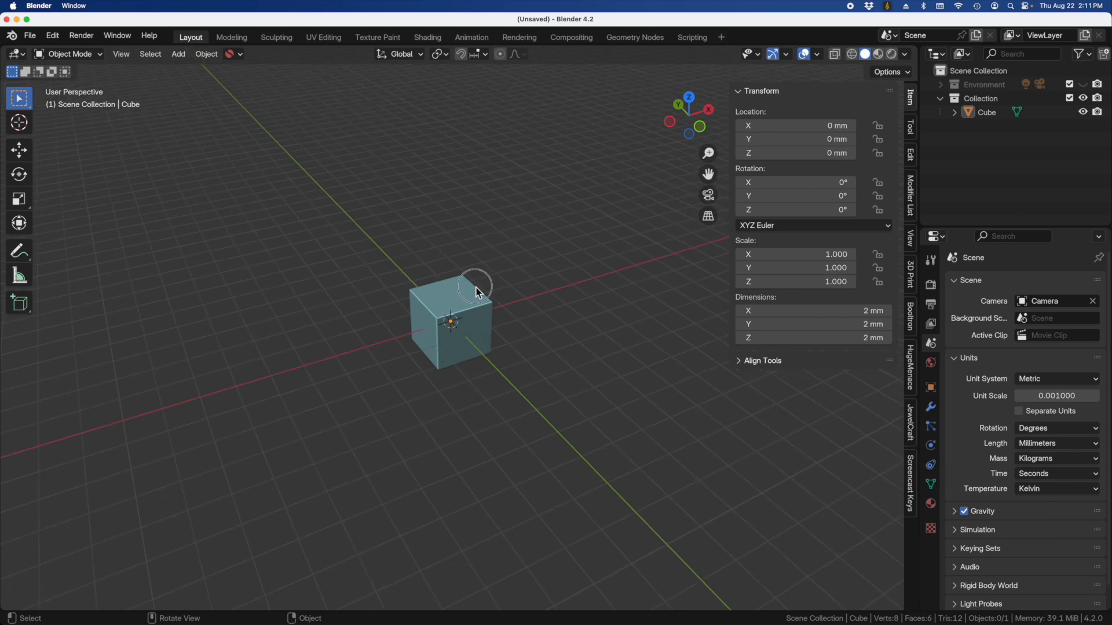
{"action": "left_click", "coordinate": [458, 333]}
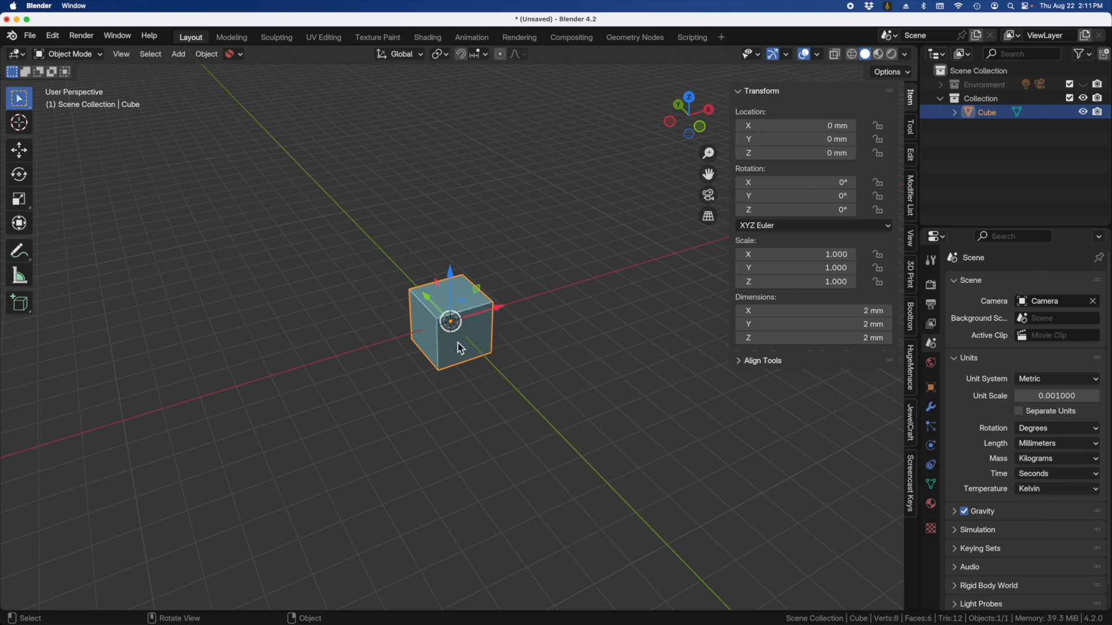
{"action": "key", "text": "x"}
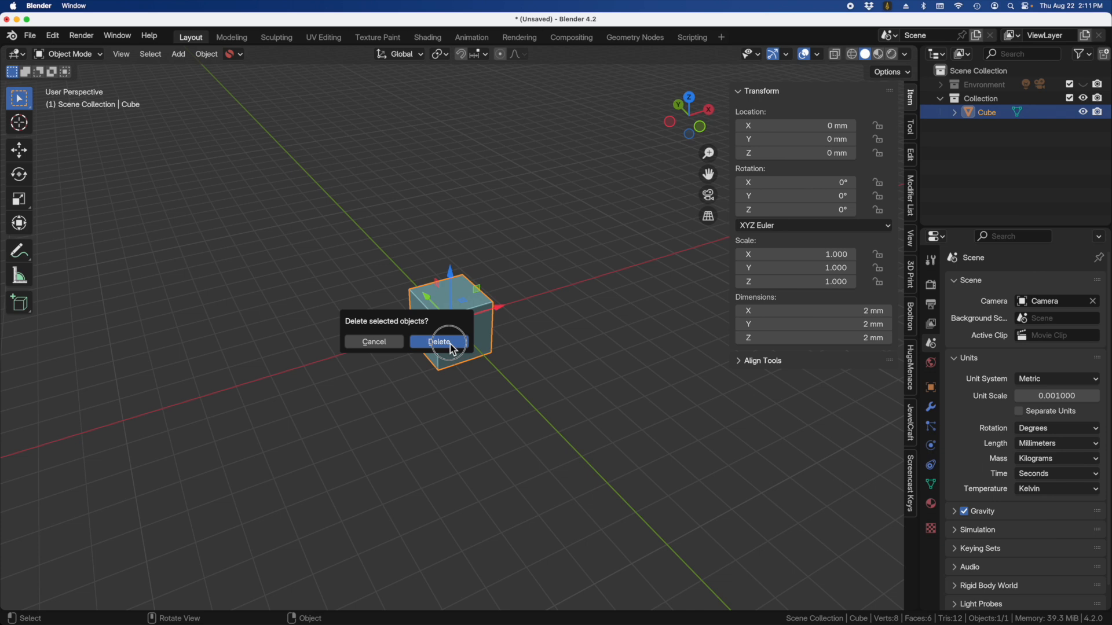
{"action": "left_click", "coordinate": [450, 344]}
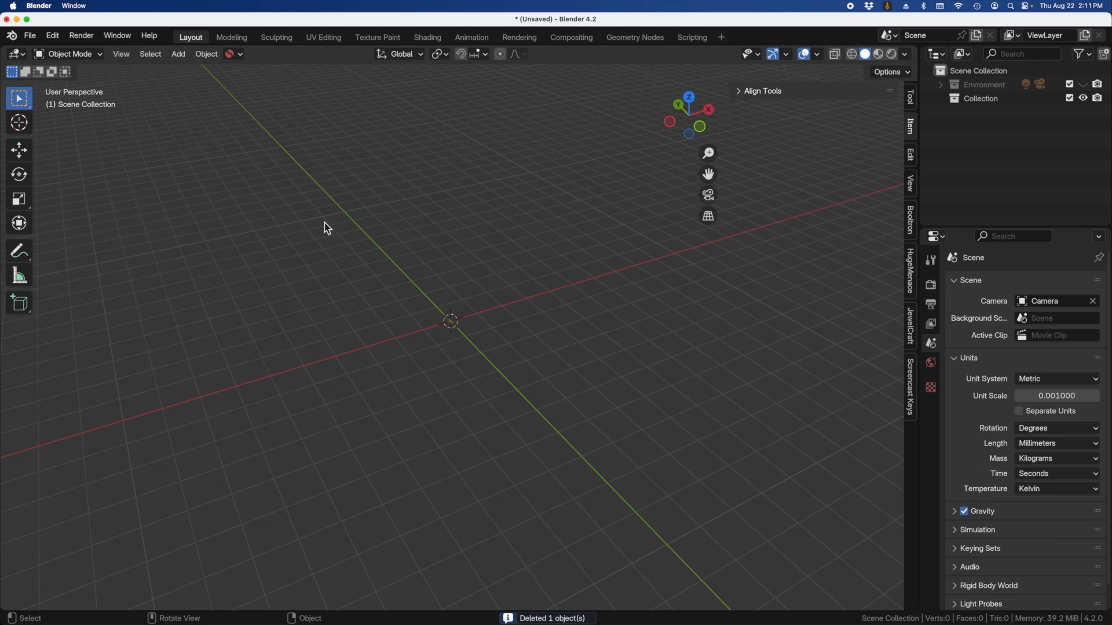
Add a cylinder mesh at the origin and raise its vertex count to 150
{"action": "key", "text": "shift+a"}
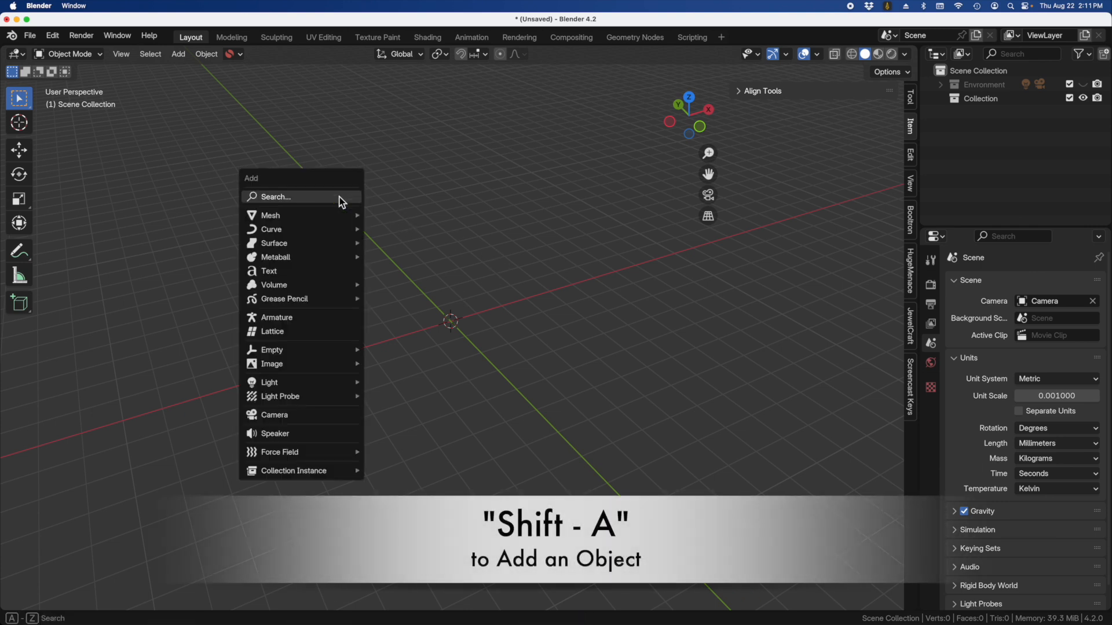
{"action": "mouse_move", "coordinate": [282, 221]}
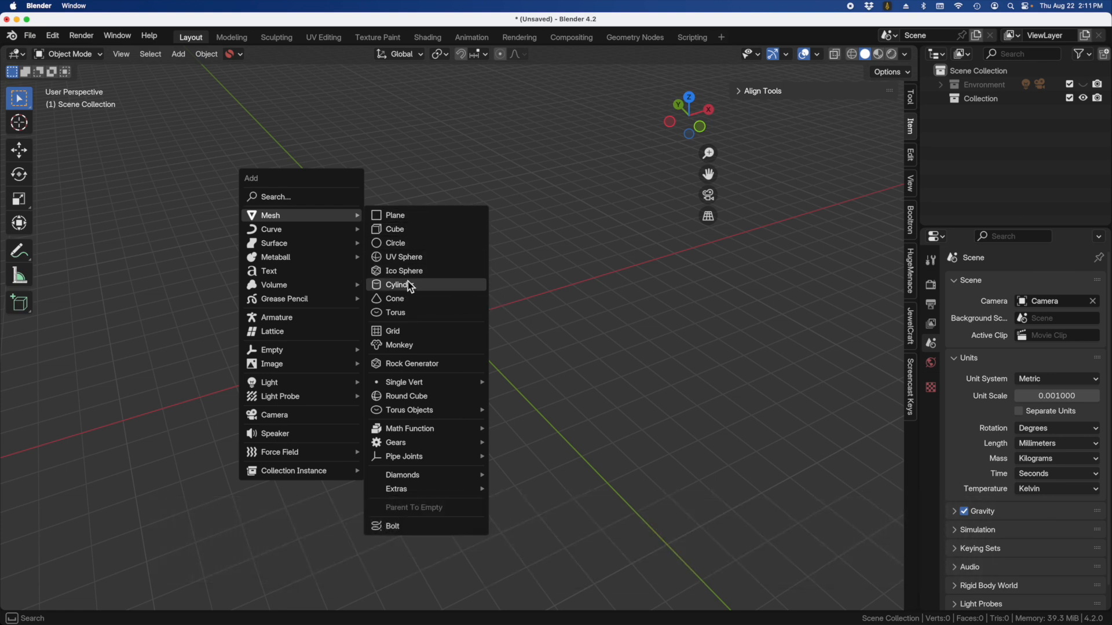
{"action": "left_click", "coordinate": [411, 286]}
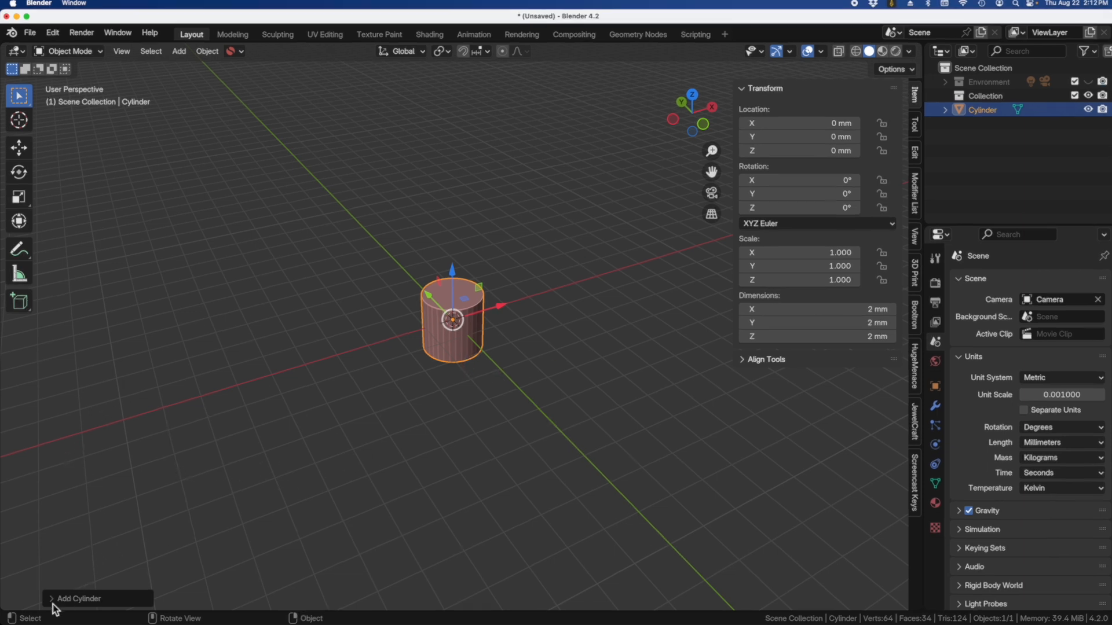
{"action": "left_click", "coordinate": [81, 602]}
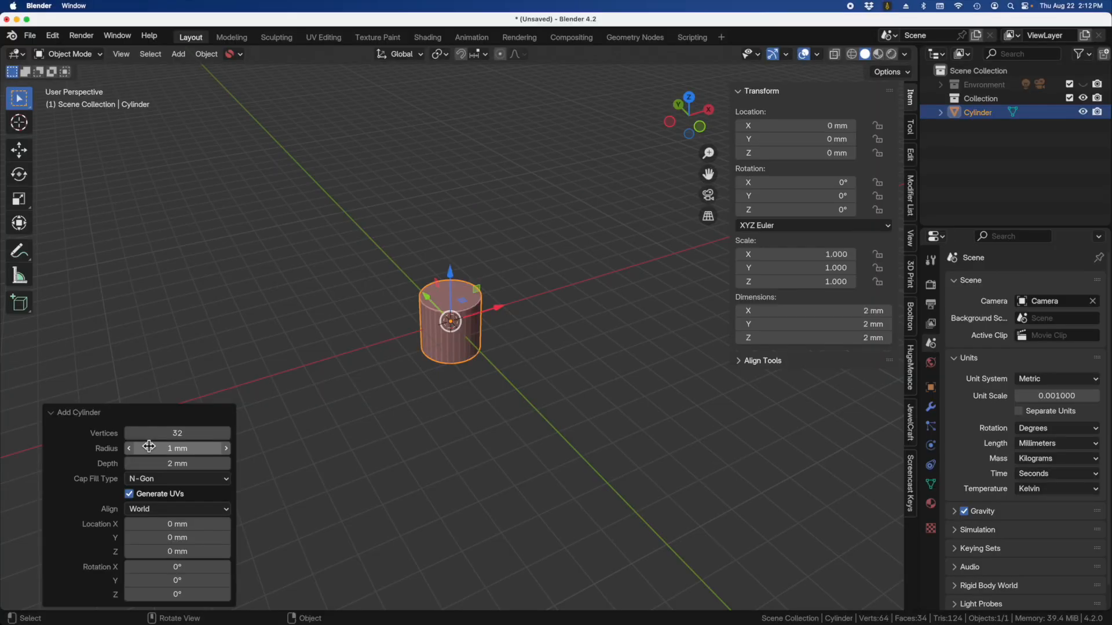
{"action": "scroll", "coordinate": [434, 375], "scroll_direction": "up", "scroll_amount": 5}
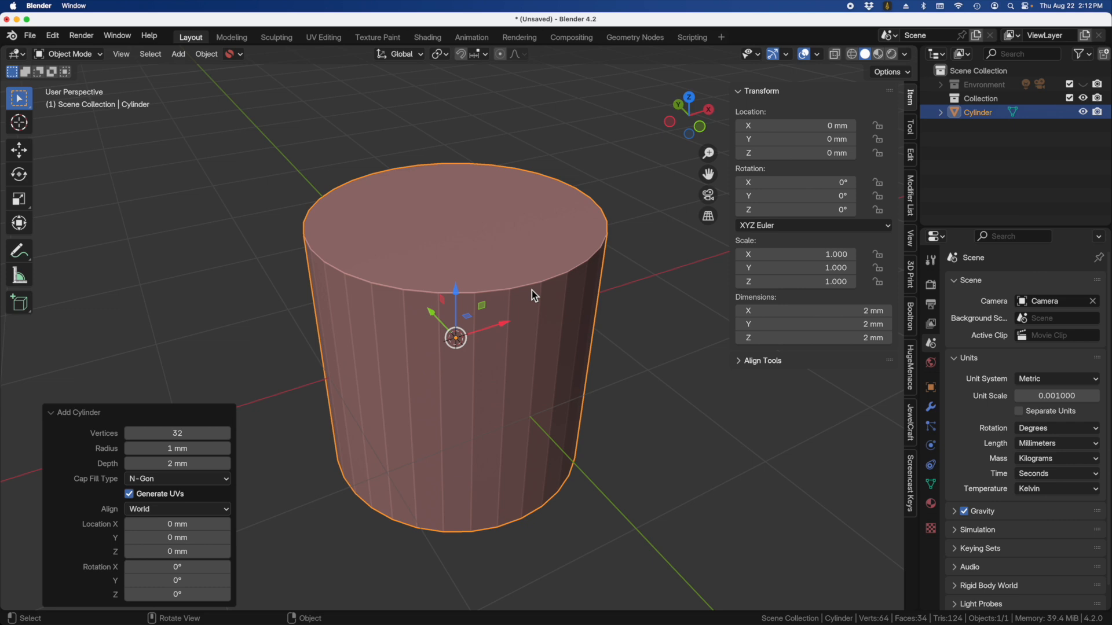
{"action": "mouse_move", "coordinate": [149, 436]}
{"action": "left_mouse_down"}
{"action": "mouse_move", "coordinate": [176, 437]}
{"action": "mouse_move", "coordinate": [146, 439]}
{"action": "left_mouse_up"}
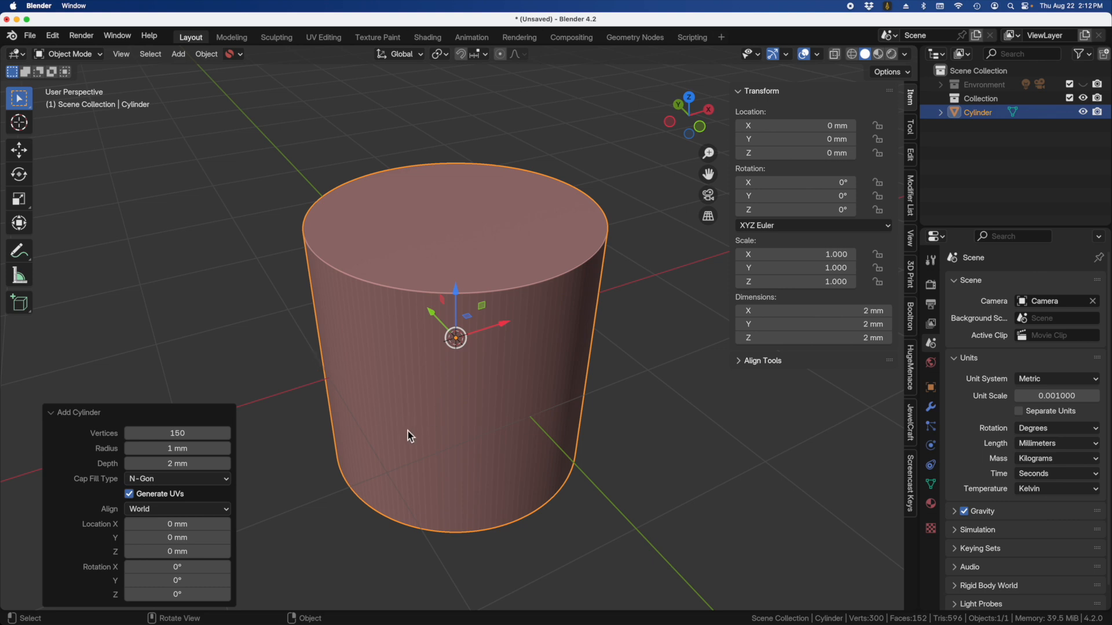
{"action": "scroll", "coordinate": [473, 364], "scroll_direction": "down", "scroll_amount": 3}
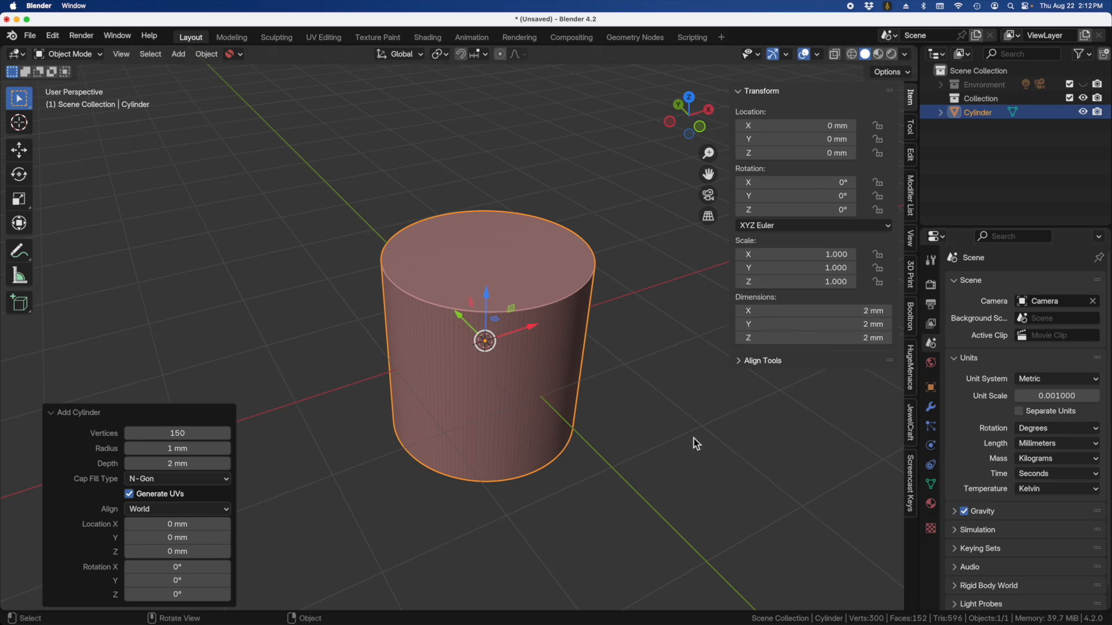
Set the new cylinder's radius to 4 mm
{"action": "left_click_drag", "start_coordinate": [159, 450], "coordinate": [176, 454]}
{"action": "left_click", "coordinate": [176, 452]}
{"action": "type", "text": "4"}
{"action": "key", "text": "Return"}
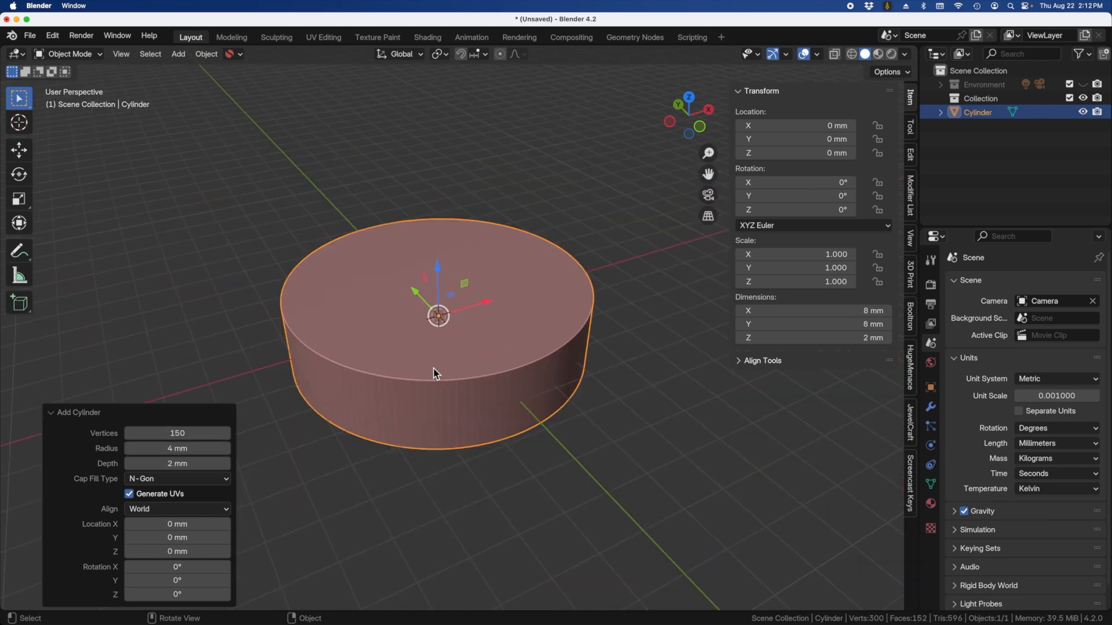
Set the cylinder's depth to 4 mm and then increase it to 8 mm
{"action": "middle_click_drag", "start_coordinate": [437, 374], "coordinate": [434, 355]}
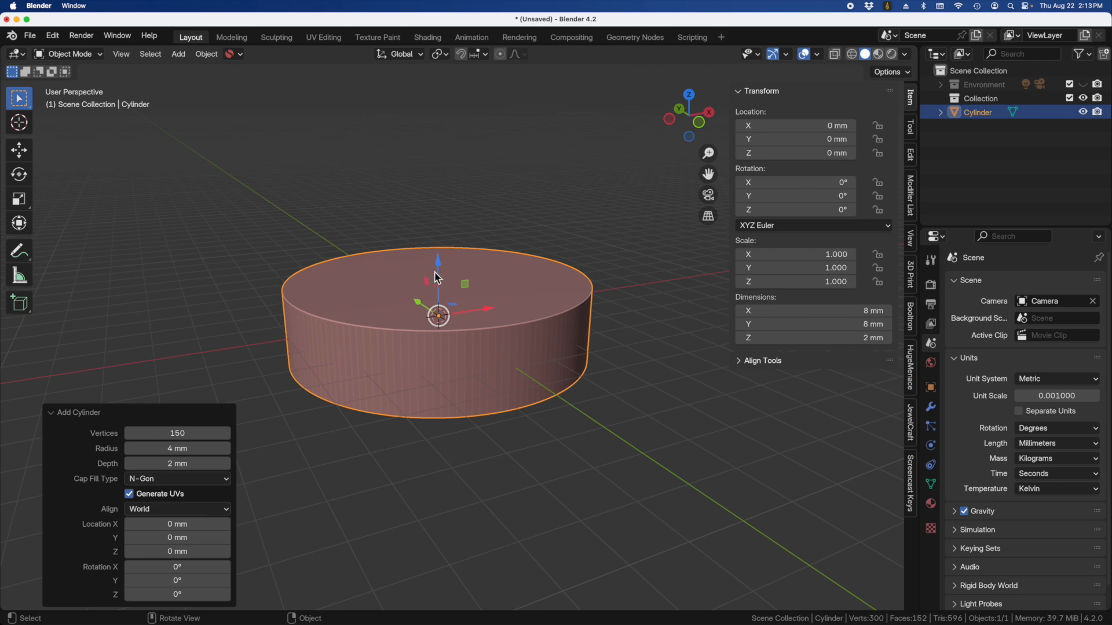
{"action": "left_click", "coordinate": [191, 470]}
{"action": "type", "text": "4"}
{"action": "key", "text": "Return"}
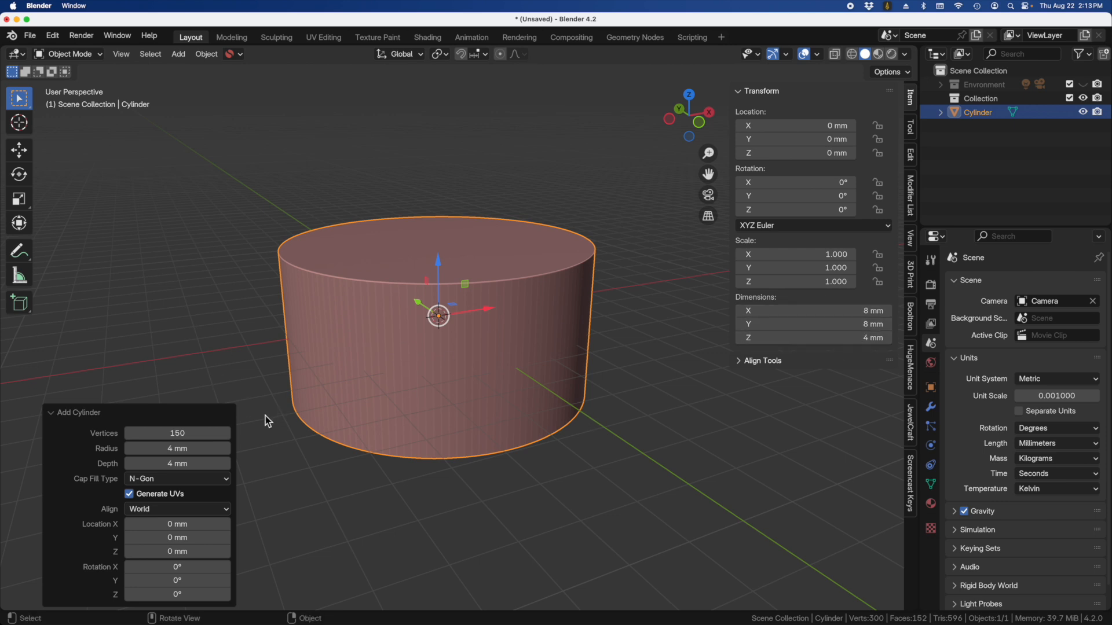
{"action": "left_click", "coordinate": [204, 464]}
{"action": "type", "text": "8"}
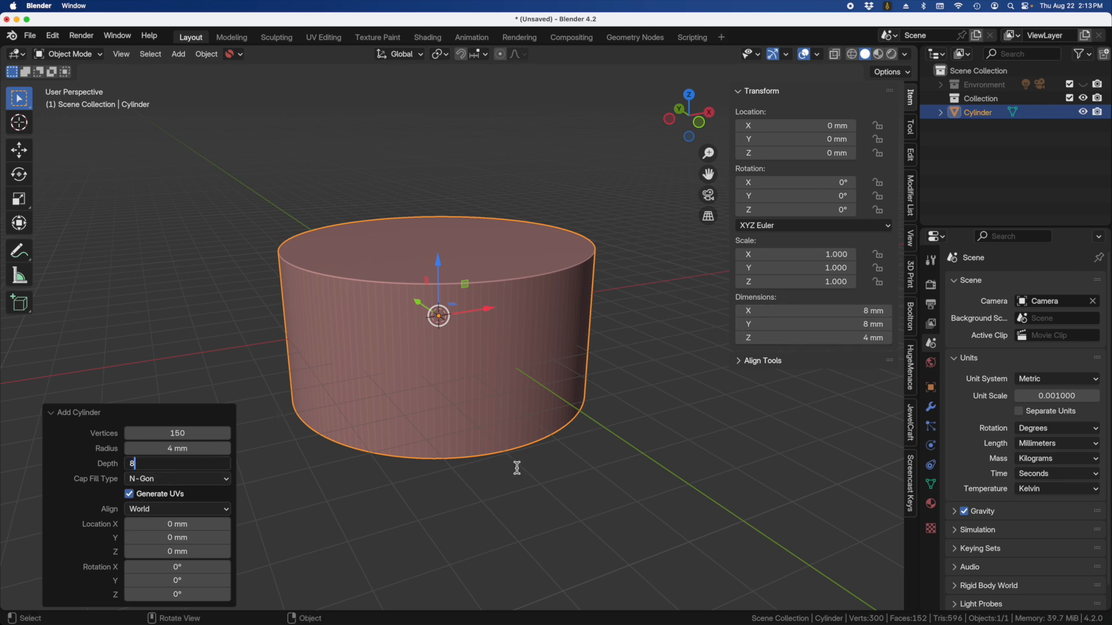
{"action": "key", "text": "Return"}
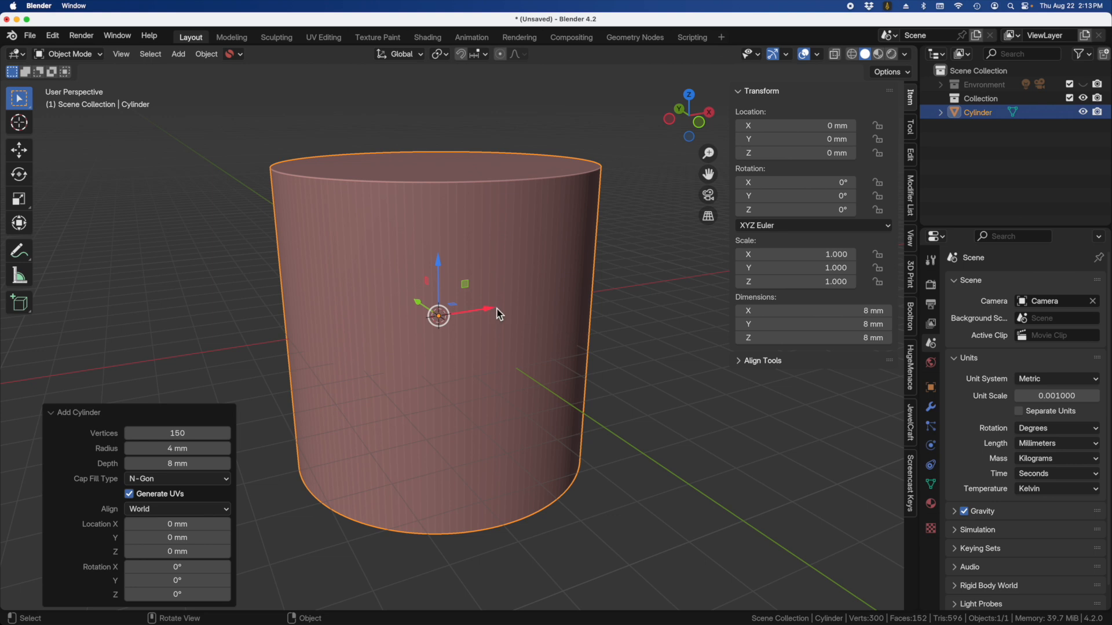
Delete the cylinder and start over in a new file with an empty scene
{"action": "mouse_move", "coordinate": [446, 321]}
{"action": "middle_mouse_down"}
{"action": "mouse_move", "coordinate": [463, 332]}
{"action": "mouse_move", "coordinate": [449, 341]}
{"action": "middle_mouse_up"}
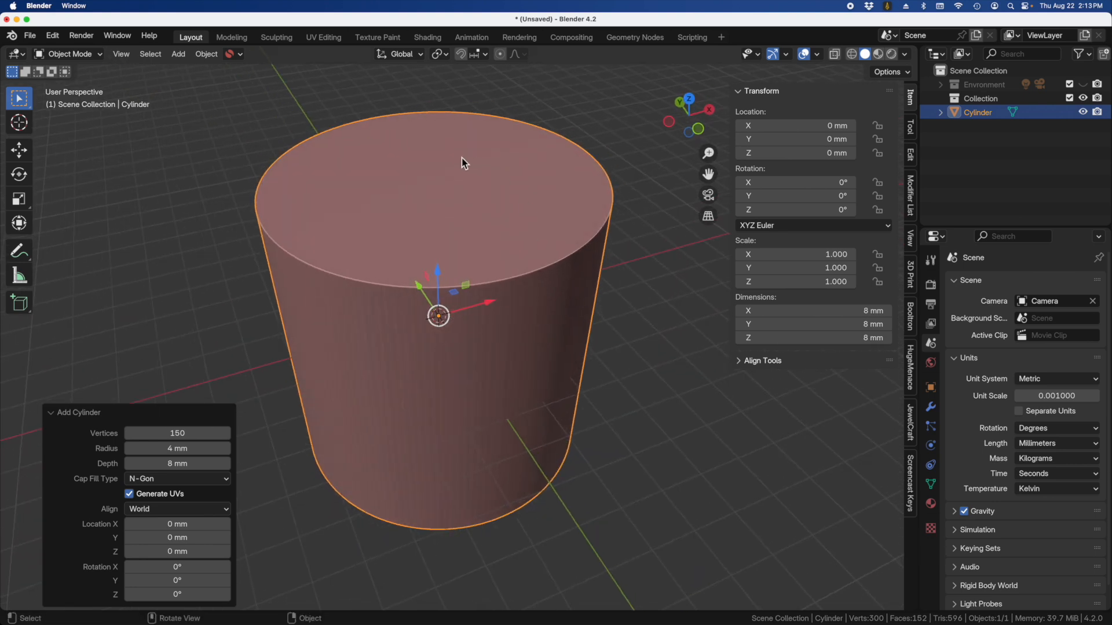
{"action": "key", "text": "x"}
{"action": "left_click", "coordinate": [461, 235]}
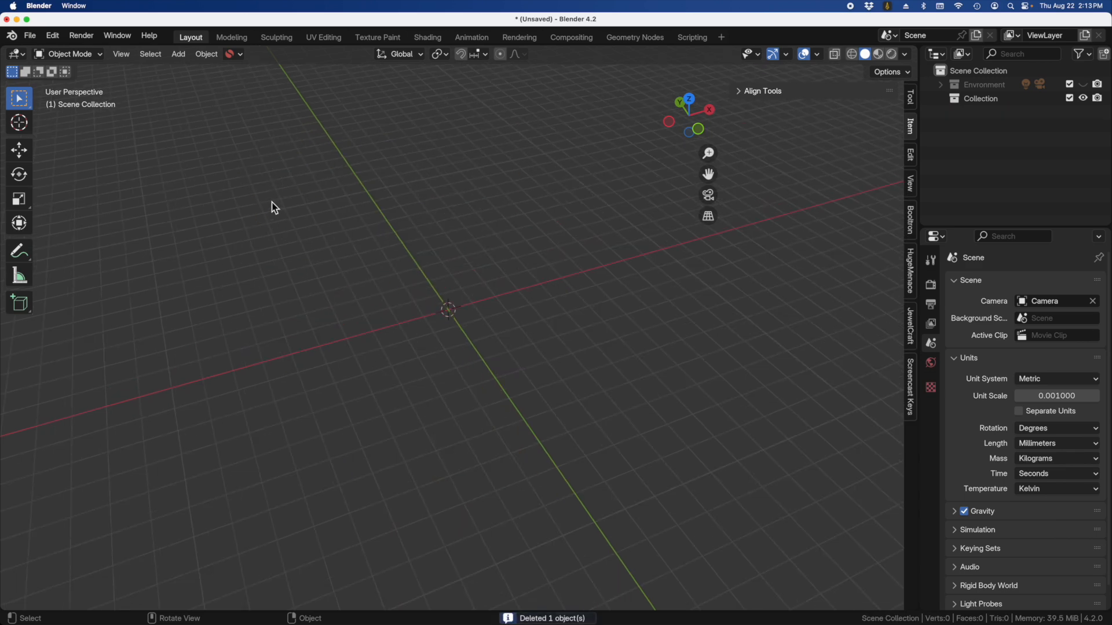
{"action": "left_click", "coordinate": [31, 35]}
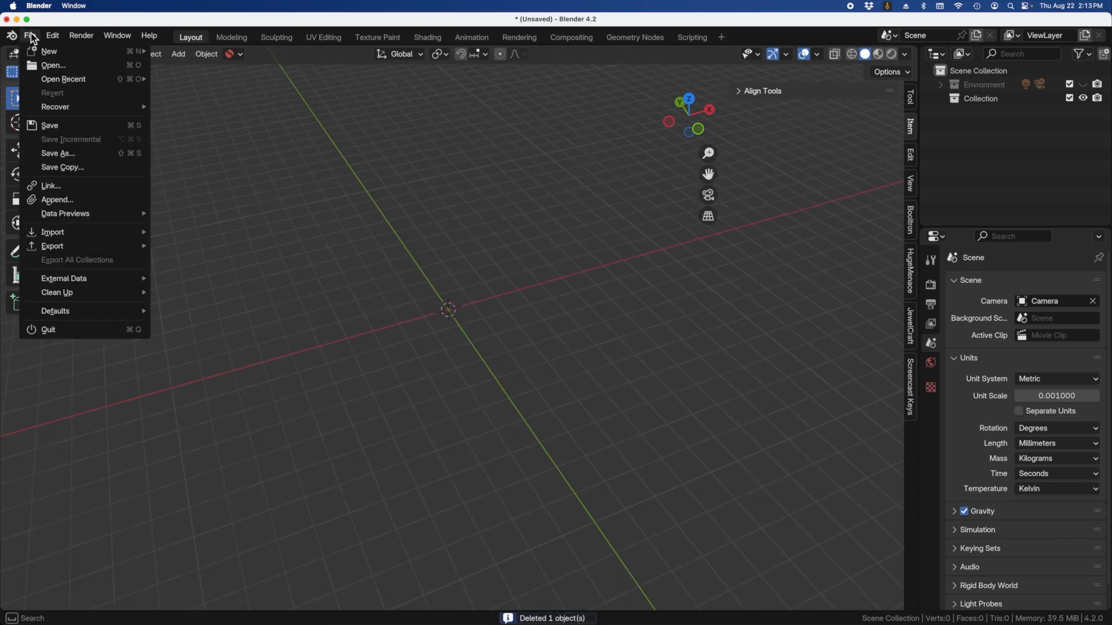
{"action": "mouse_move", "coordinate": [41, 55]}
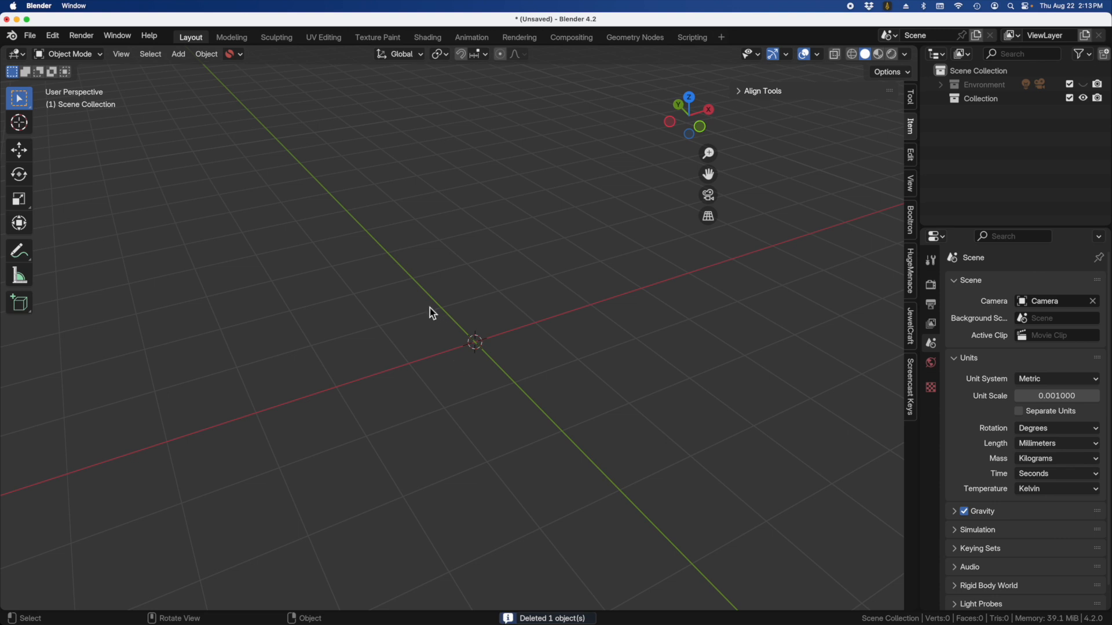
Add a cylinder mesh at the origin with 126 vertices, keeping its default radius and depth
{"action": "key", "text": "shift+a"}
{"action": "mouse_move", "coordinate": [277, 252]}
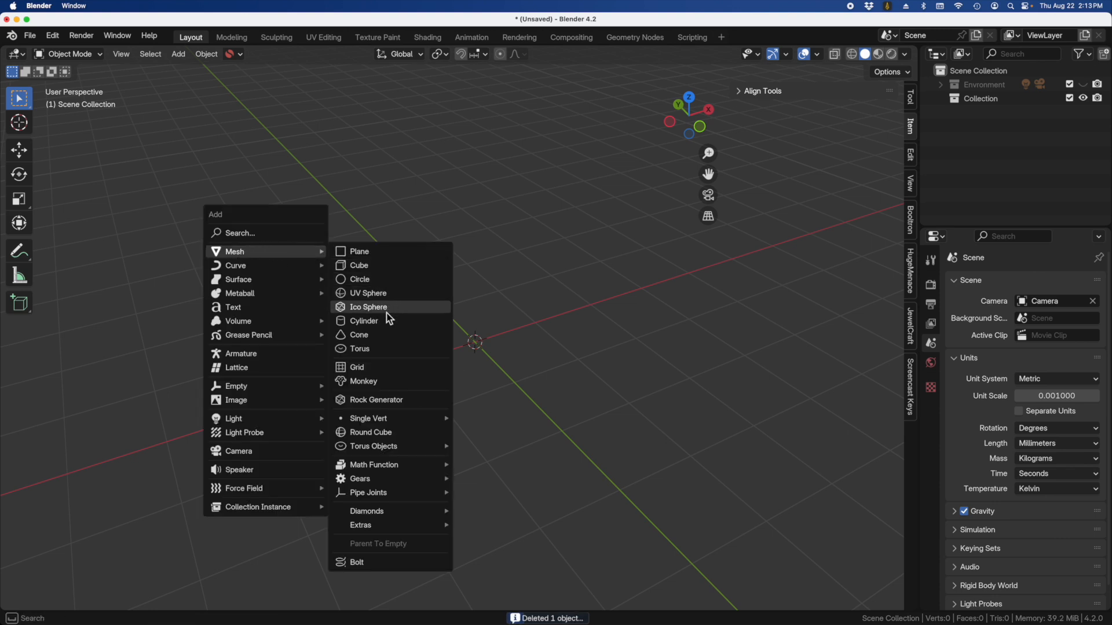
{"action": "left_click", "coordinate": [365, 321]}
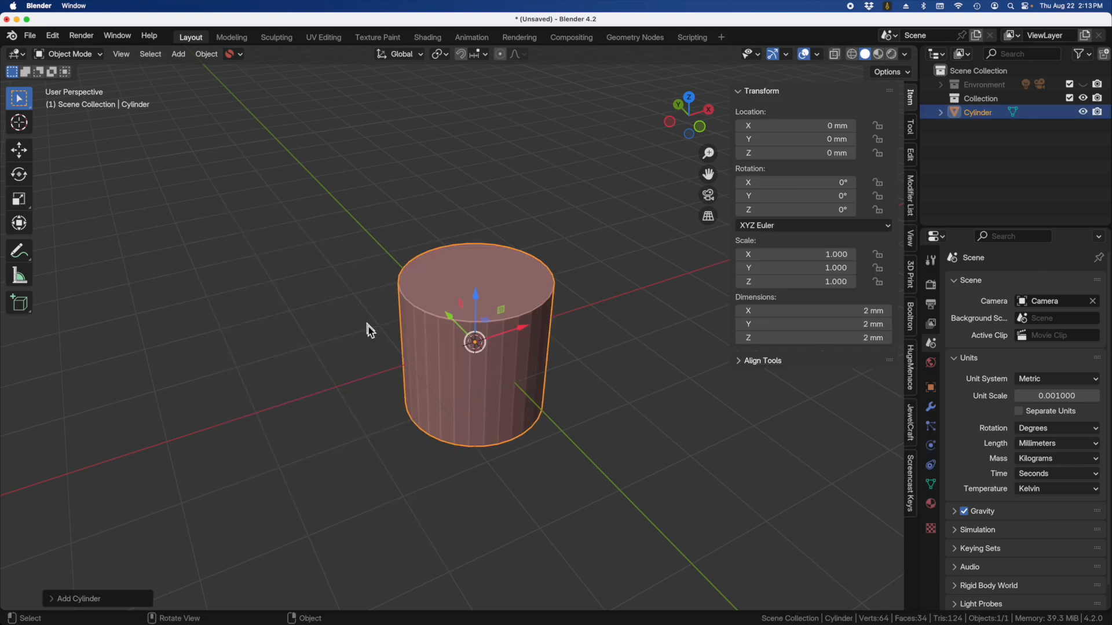
{"action": "left_click", "coordinate": [97, 599]}
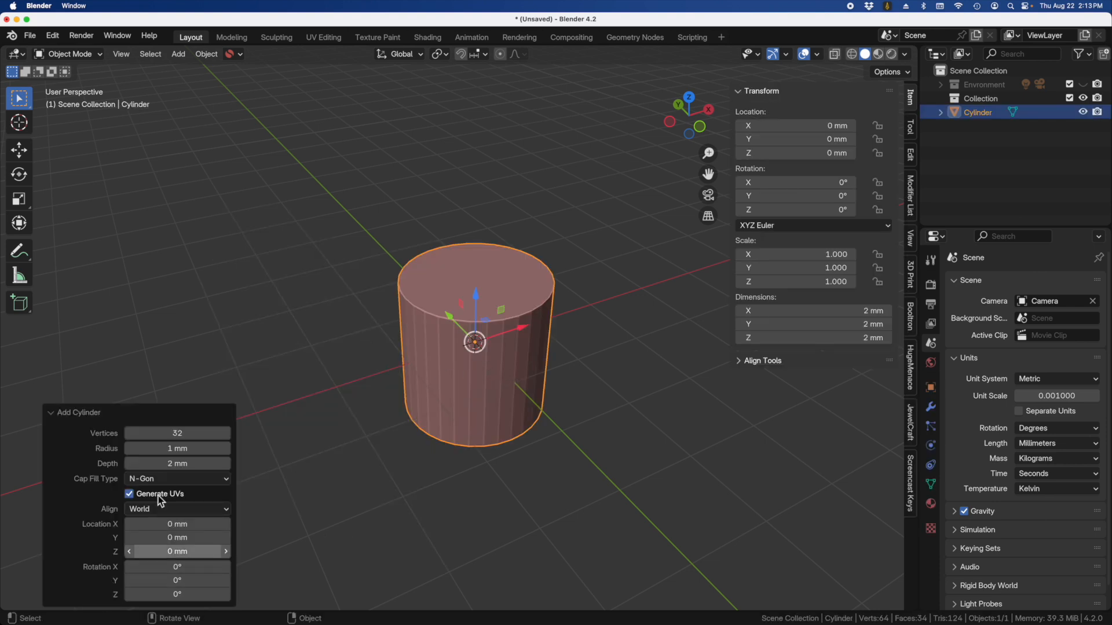
{"action": "left_click", "coordinate": [155, 437]}
{"action": "type", "text": "60"}
{"action": "key", "text": "Return"}
{"action": "left_click_drag", "start_coordinate": [164, 438], "coordinate": [177, 439]}
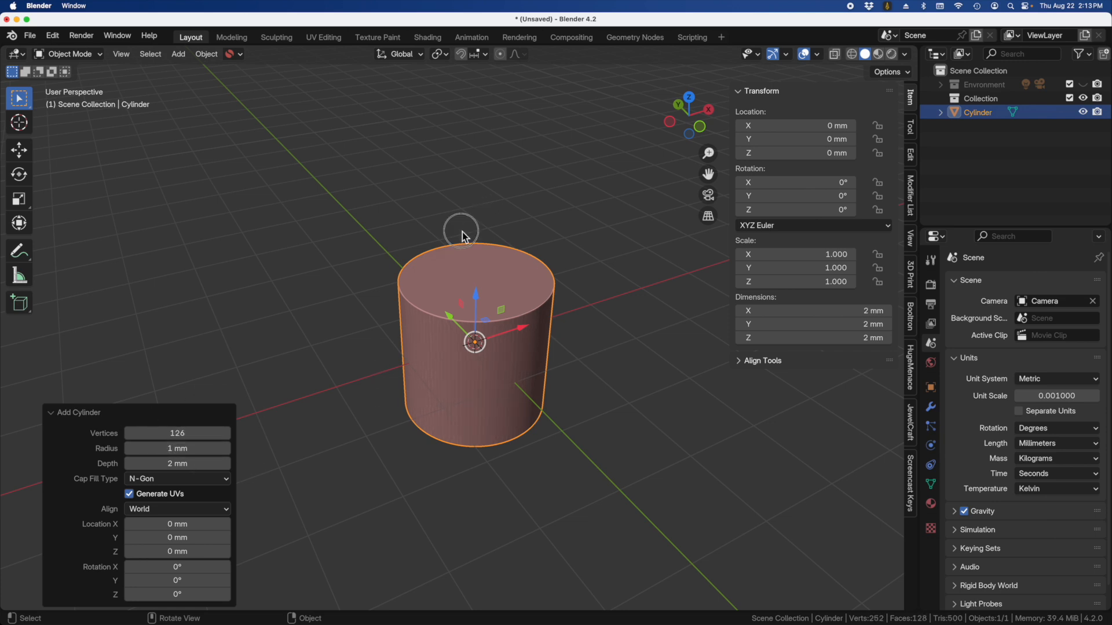
{"action": "left_click_drag", "start_coordinate": [463, 235], "coordinate": [327, 292]}
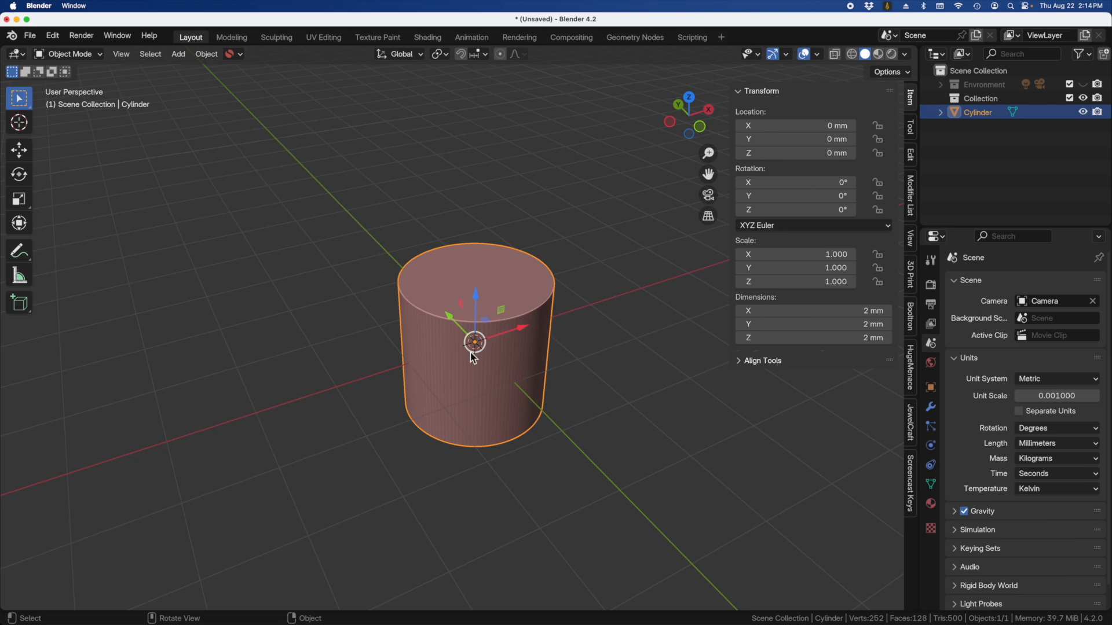
Set the cylinder's X and Y dimensions to 4 mm each
{"action": "middle_click_drag", "start_coordinate": [497, 300], "coordinate": [499, 275]}
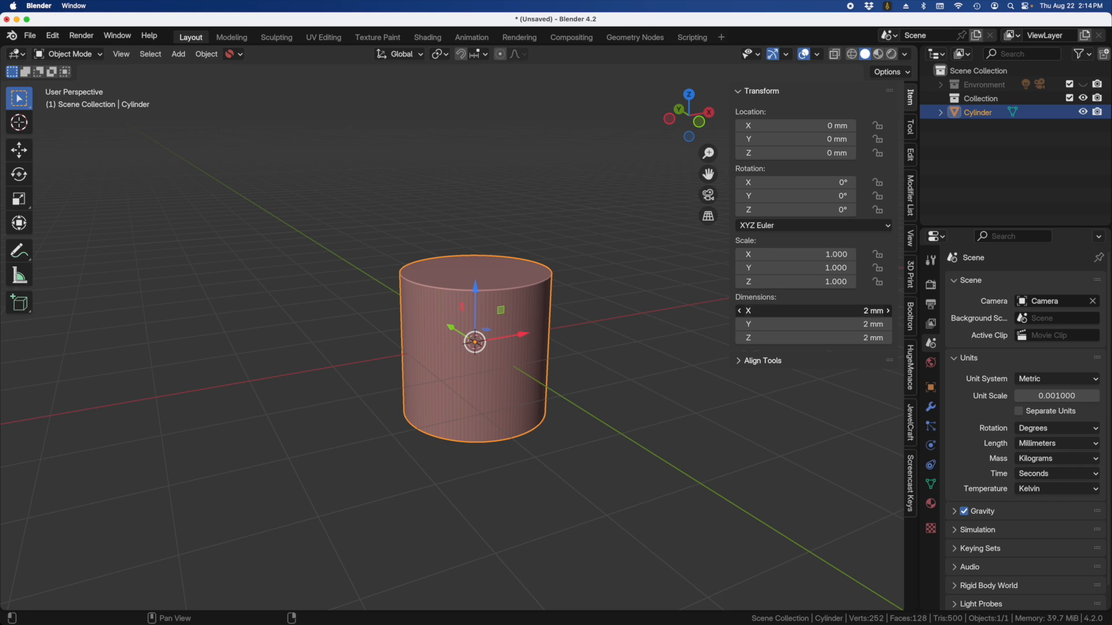
{"action": "left_click", "coordinate": [863, 312]}
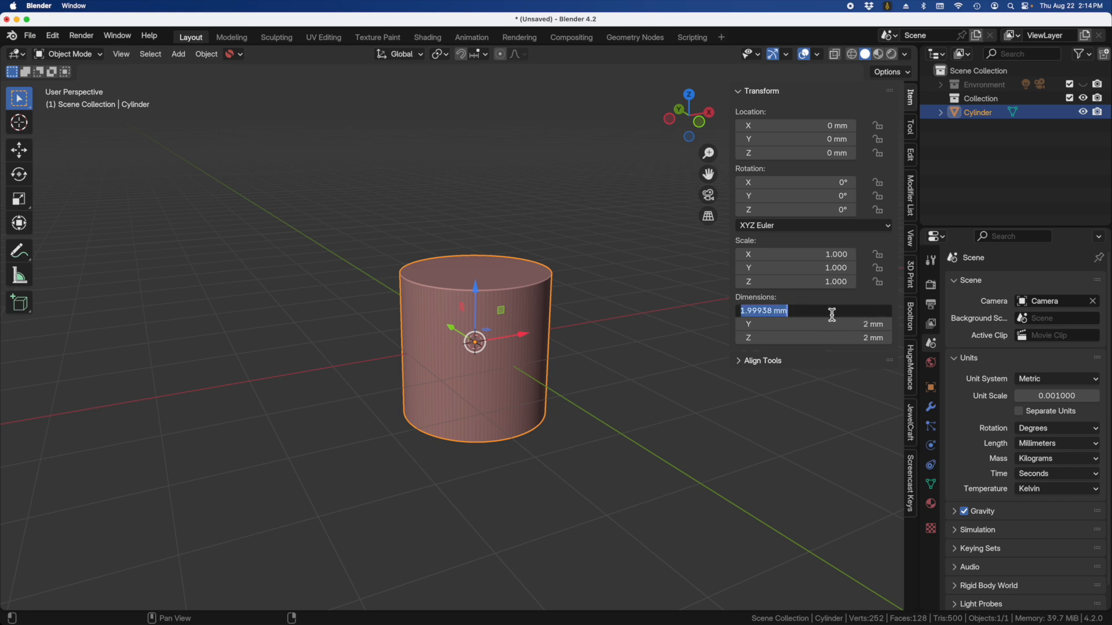
{"action": "type", "text": "4"}
{"action": "key", "text": "Return"}
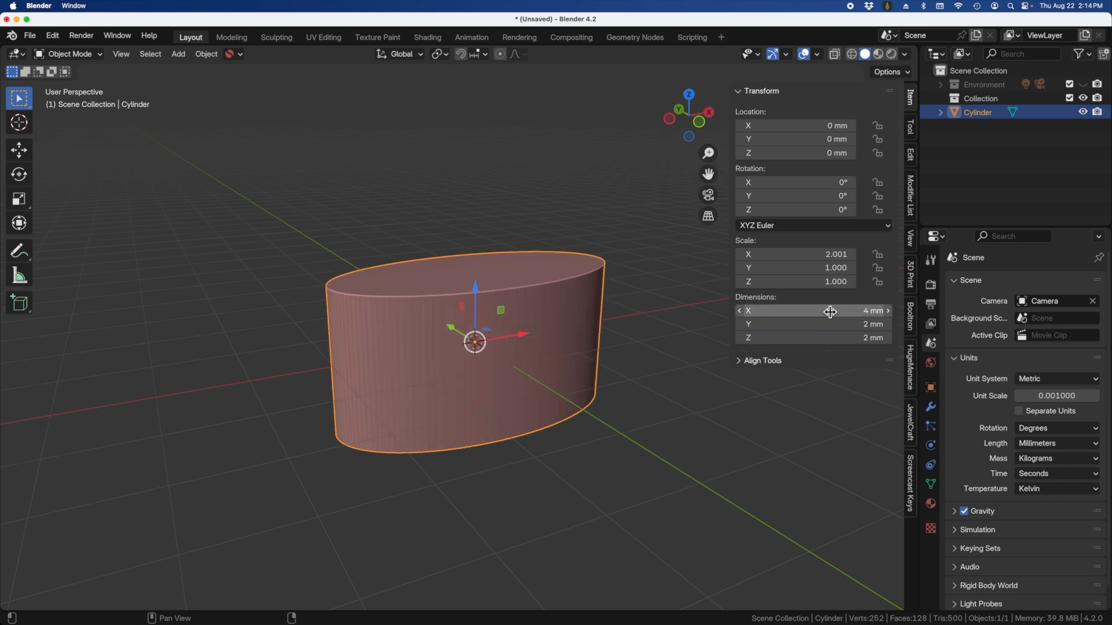
{"action": "middle_click_drag", "start_coordinate": [532, 323], "coordinate": [517, 368]}
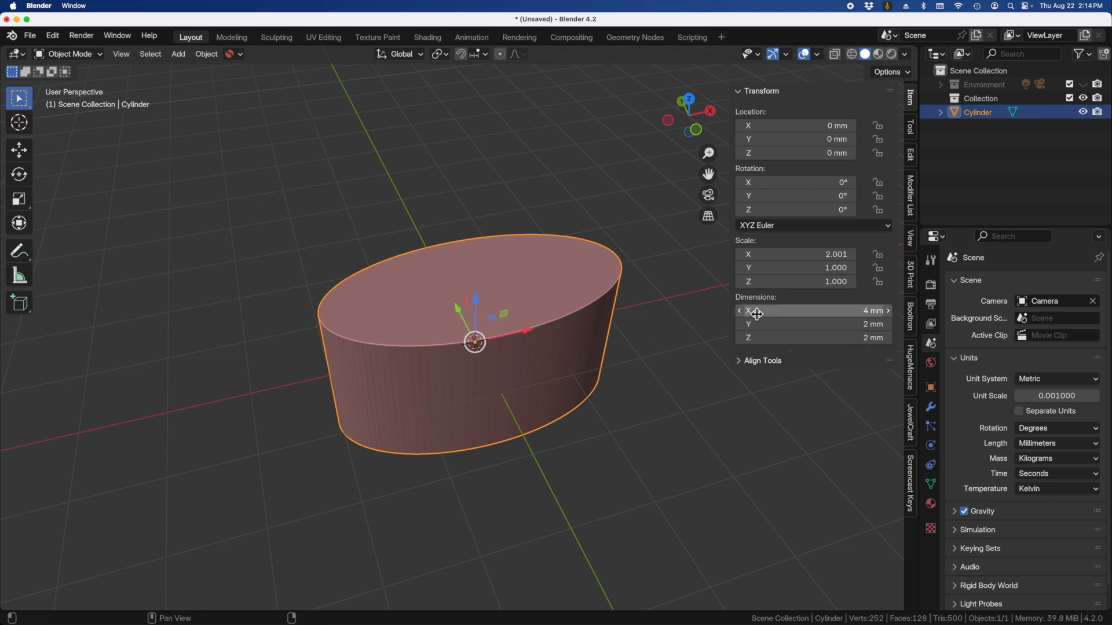
{"action": "left_click", "coordinate": [805, 326]}
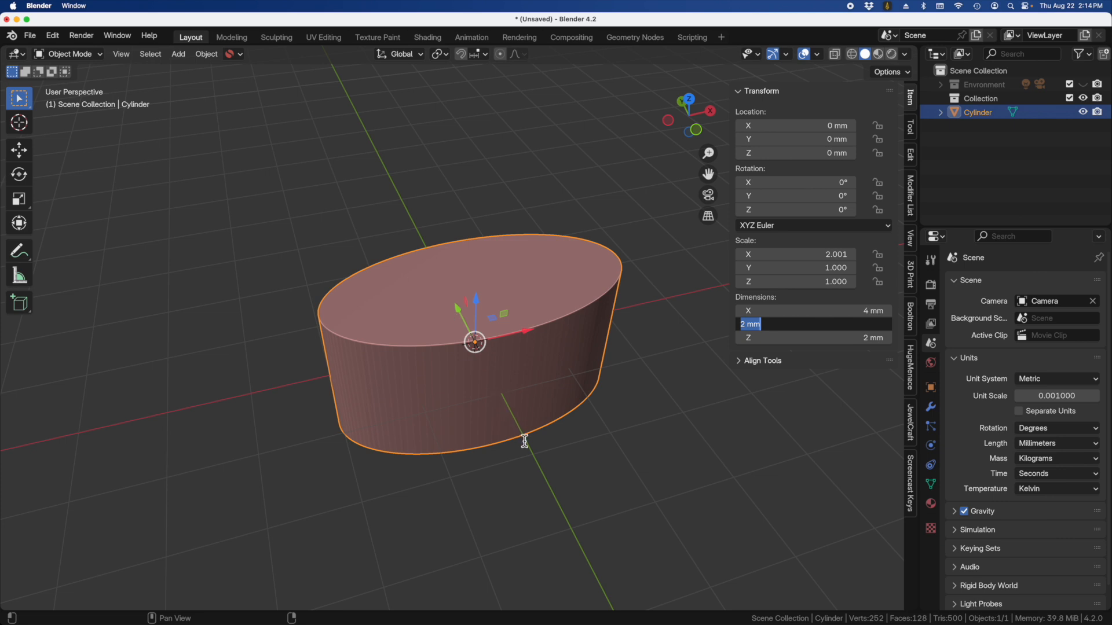
{"action": "type", "text": "4"}
{"action": "key", "text": "Return"}
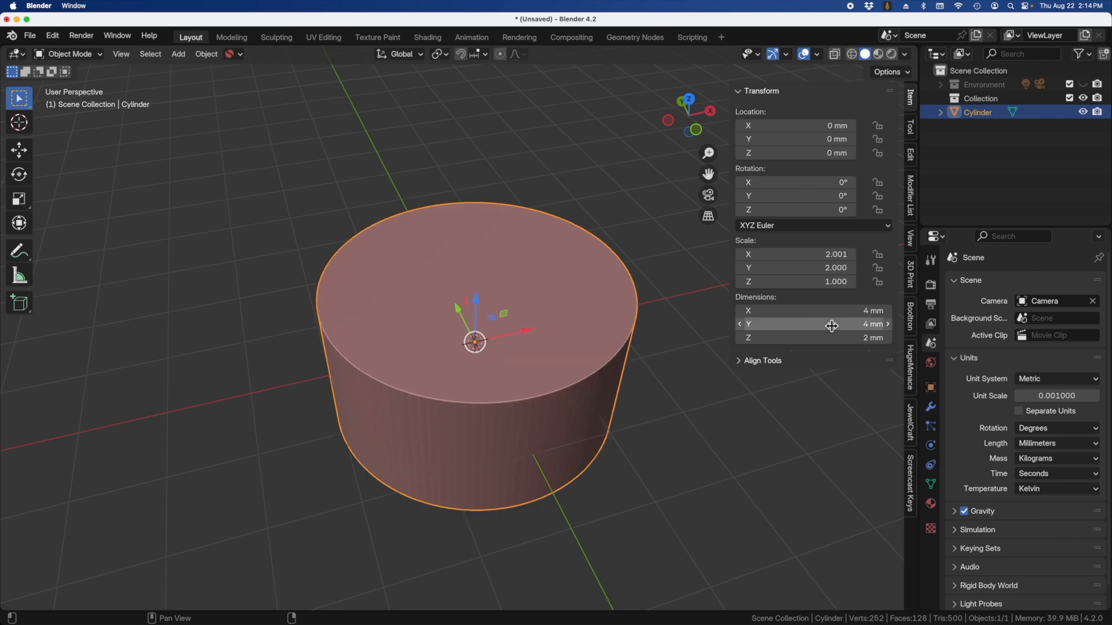
Show the resized cylinder in the front orthographic view
{"action": "middle_click_drag", "start_coordinate": [536, 403], "coordinate": [533, 377]}
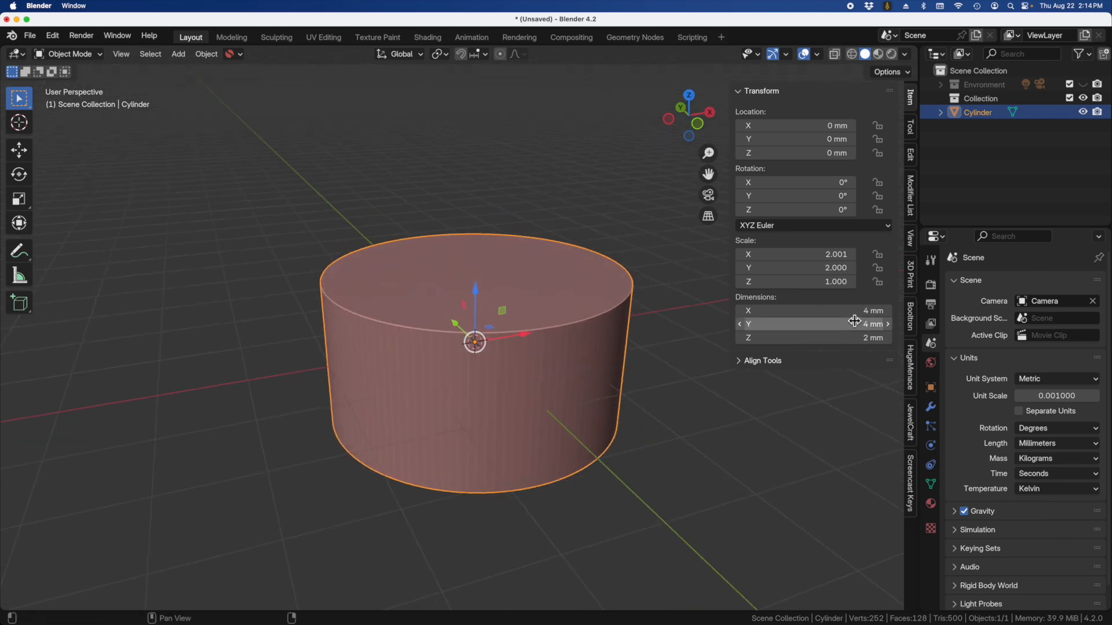
{"action": "middle_click_drag", "start_coordinate": [653, 444], "coordinate": [630, 429]}
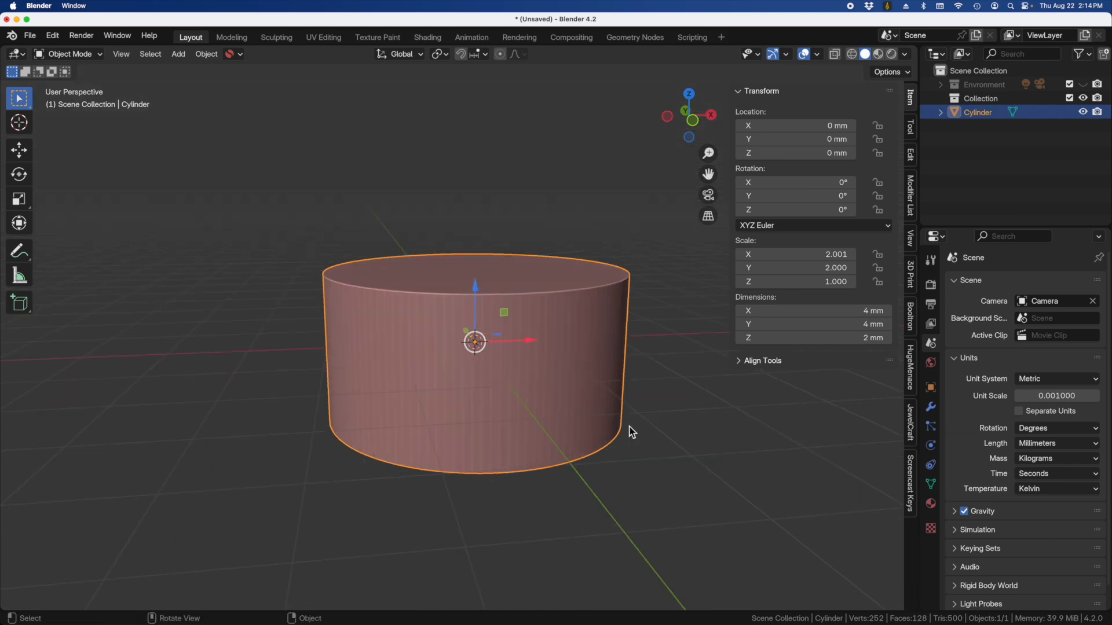
{"action": "key", "text": "KP_1"}
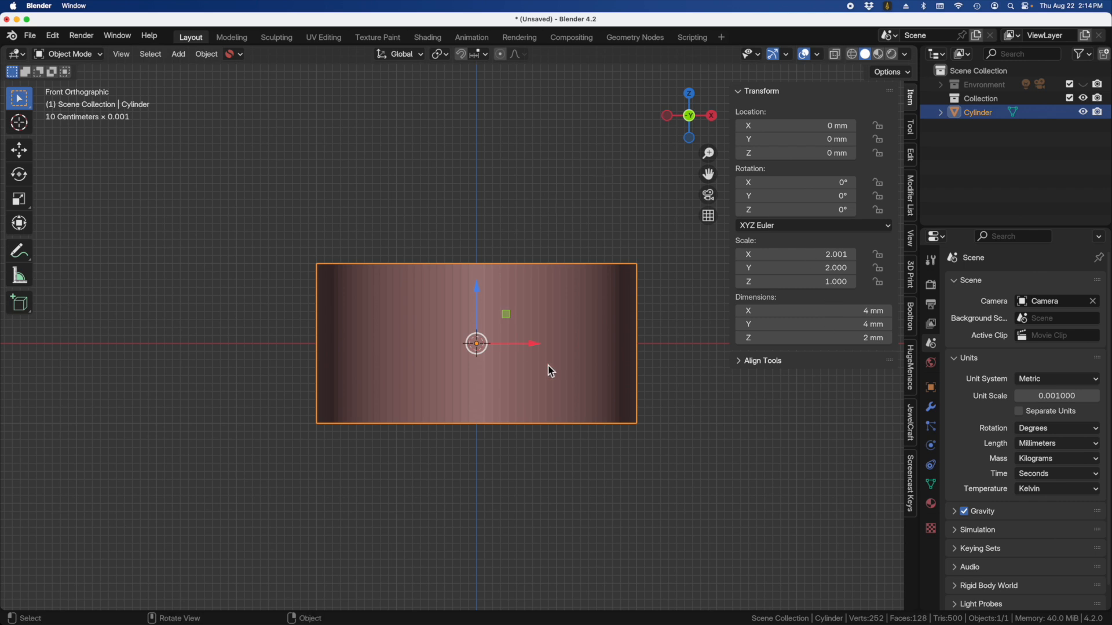
{"action": "middle_click_drag", "start_coordinate": [600, 318], "coordinate": [457, 301]}
{"action": "middle_click_drag", "start_coordinate": [425, 255], "coordinate": [486, 340]}
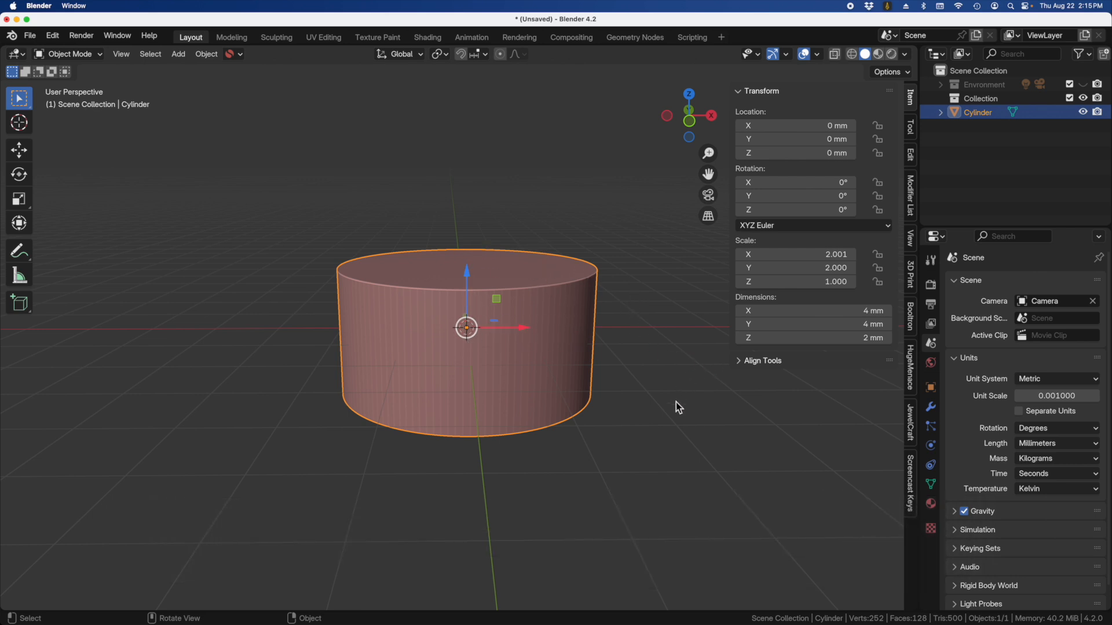
{"action": "key", "text": "s"}
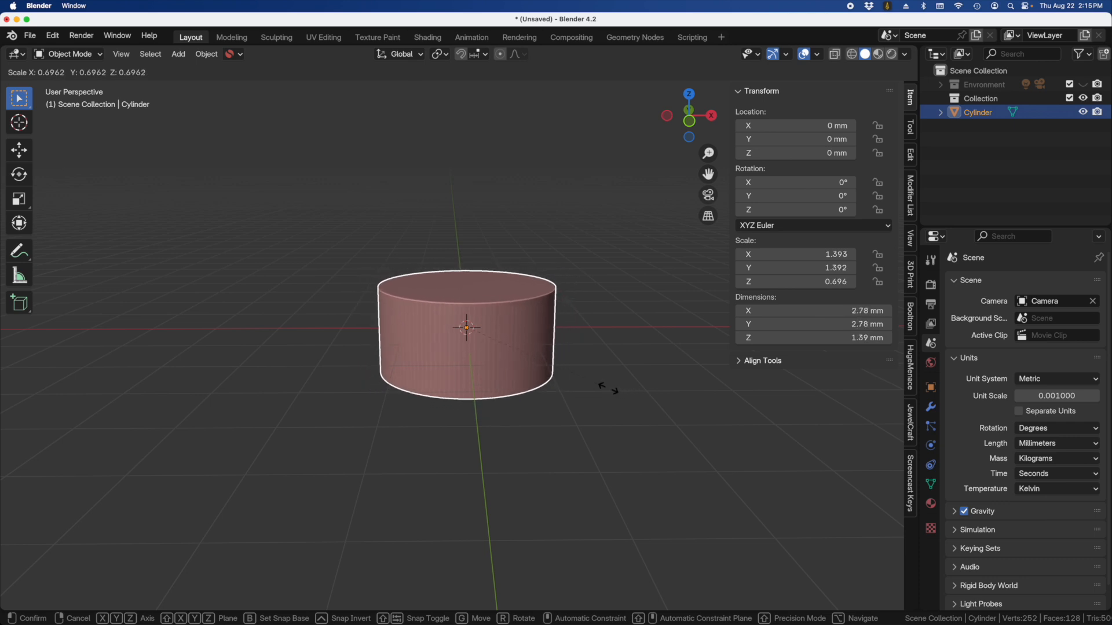
{"action": "right_click", "coordinate": [607, 393]}
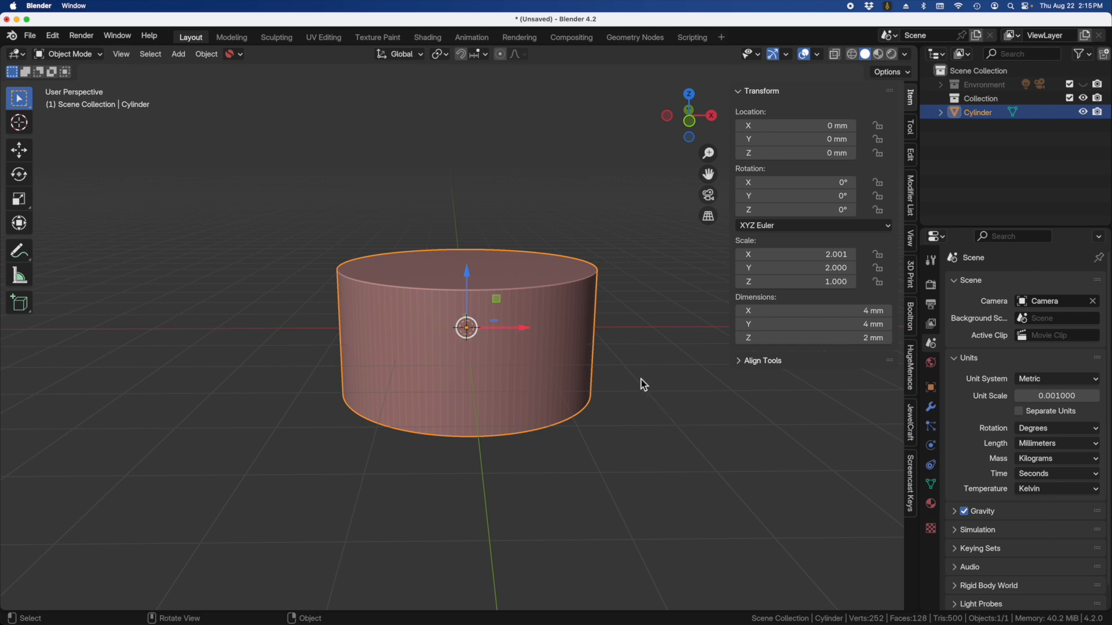
{"action": "key", "text": "s"}
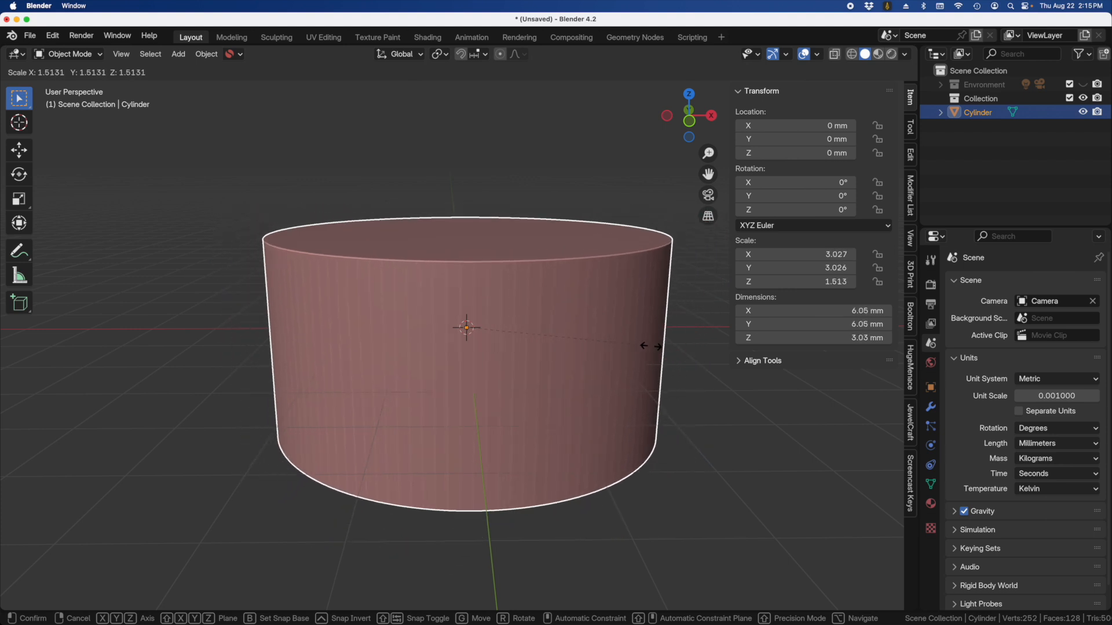
{"action": "right_click", "coordinate": [528, 335]}
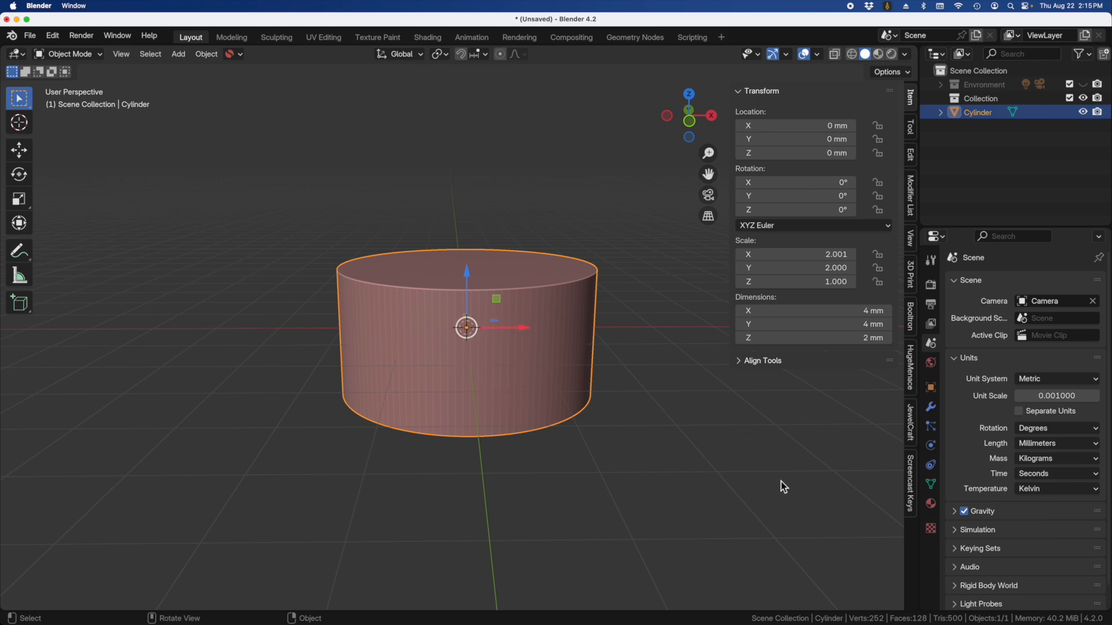
Scale the cylinder down uniformly by a factor of about 0.817
{"action": "key", "text": "s"}
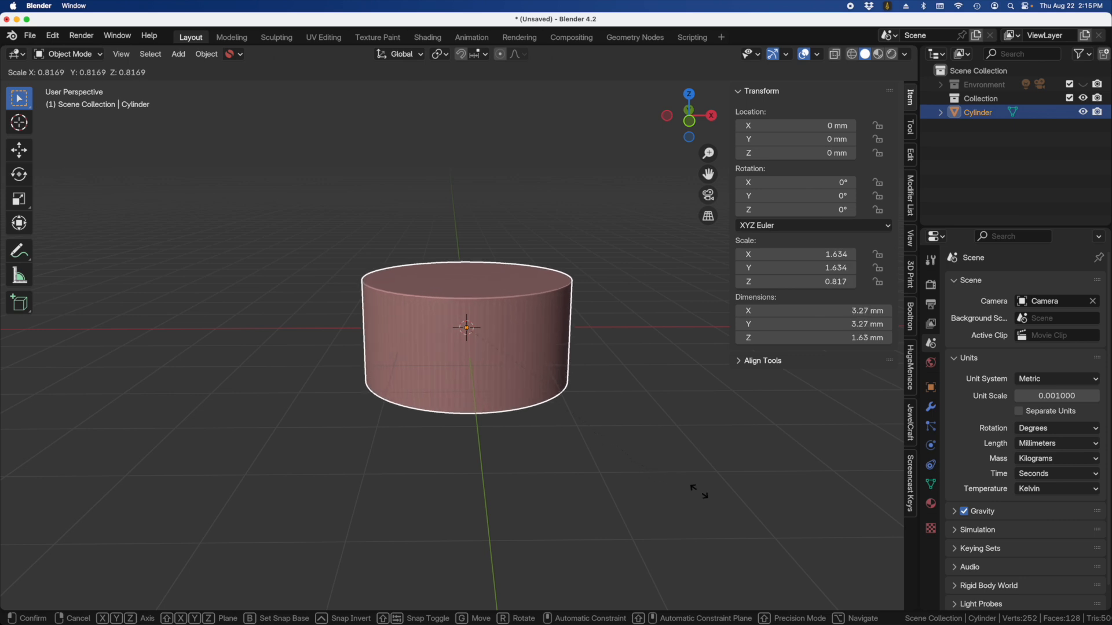
{"action": "left_click", "coordinate": [700, 493]}
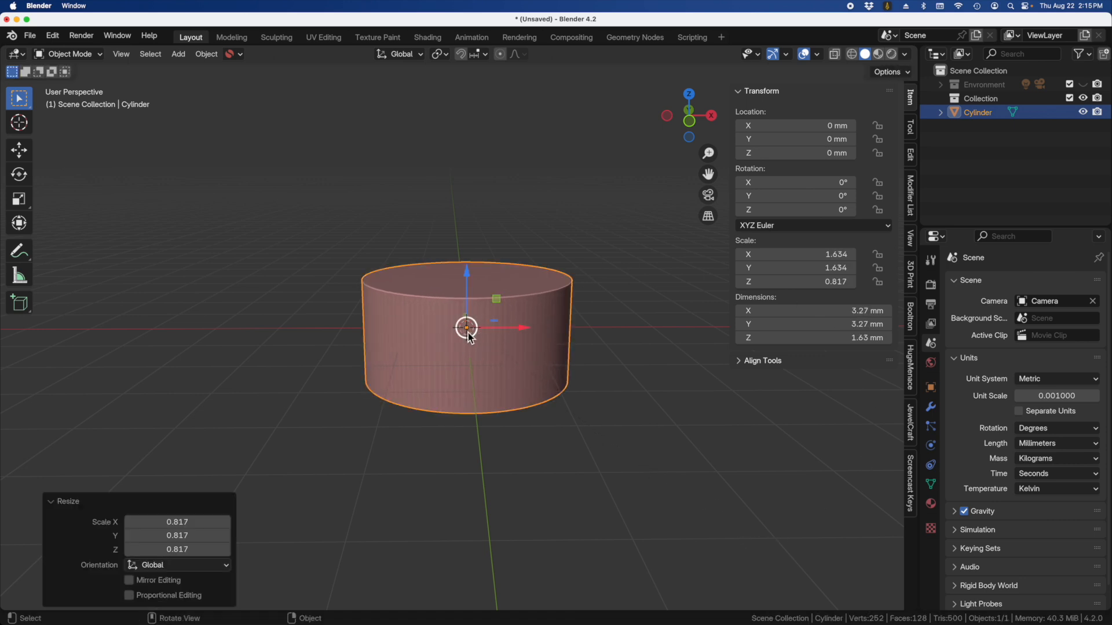
{"action": "key", "text": "s"}
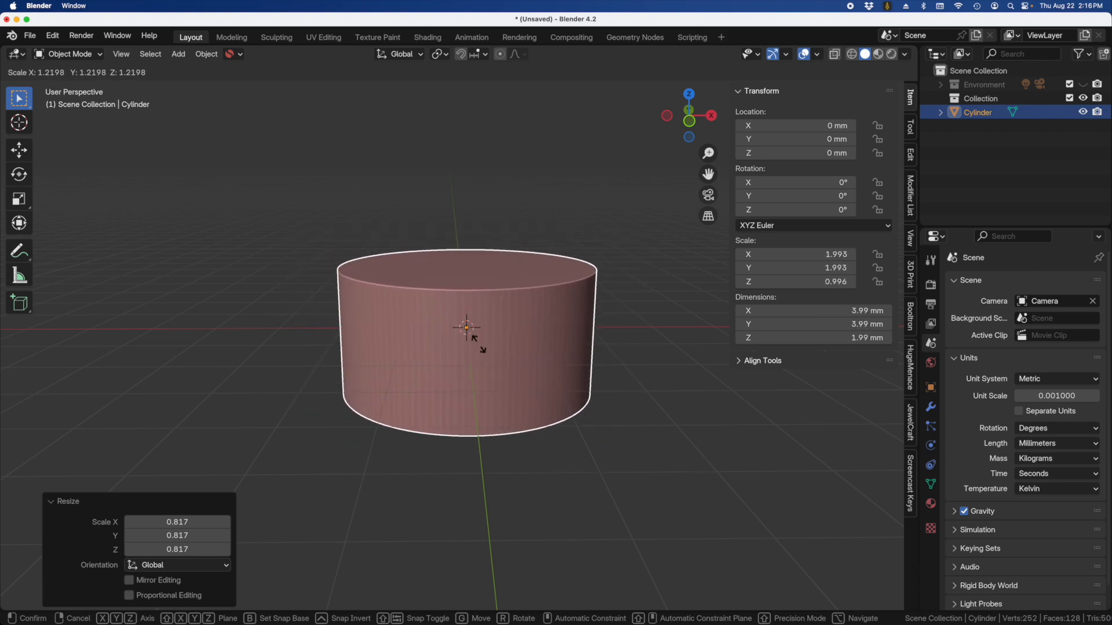
{"action": "key", "text": "Escape"}
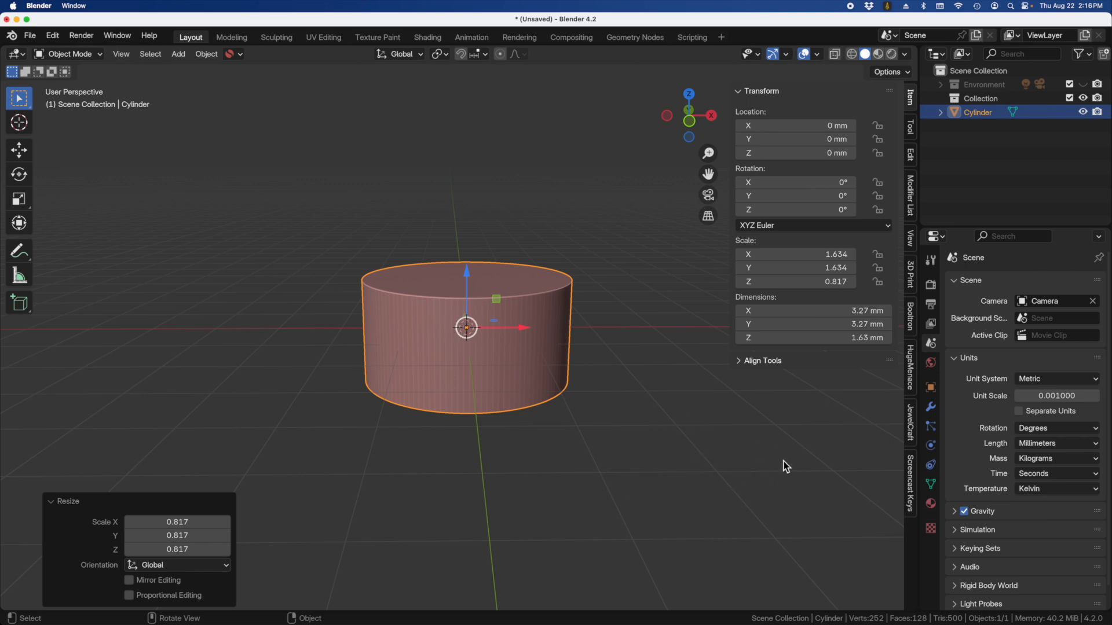
{"action": "key", "text": "s"}
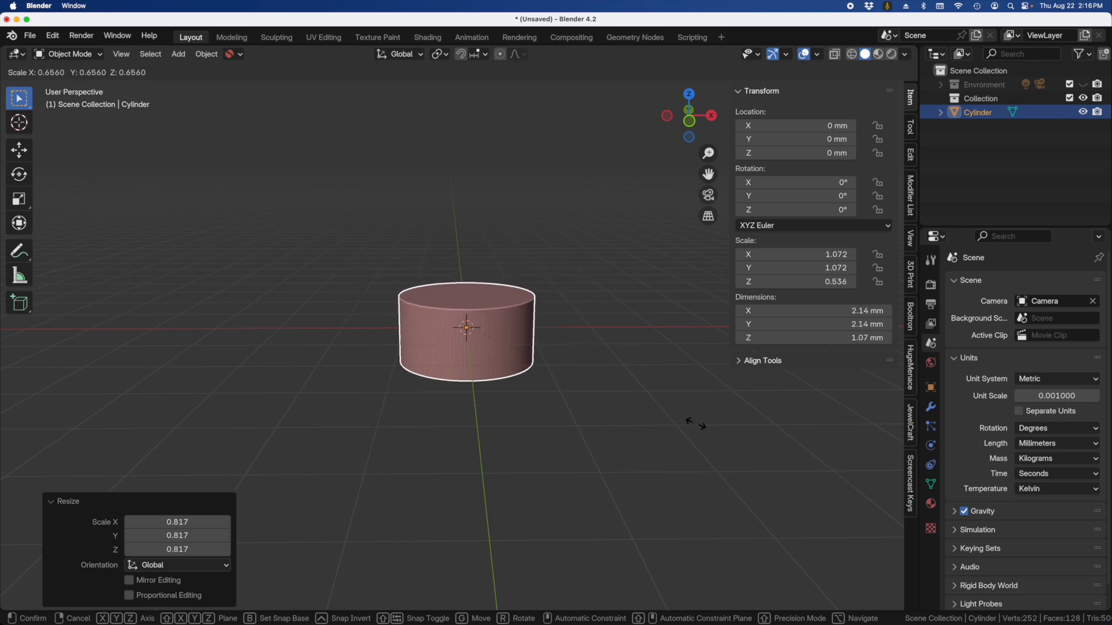
{"action": "right_click", "coordinate": [734, 434]}
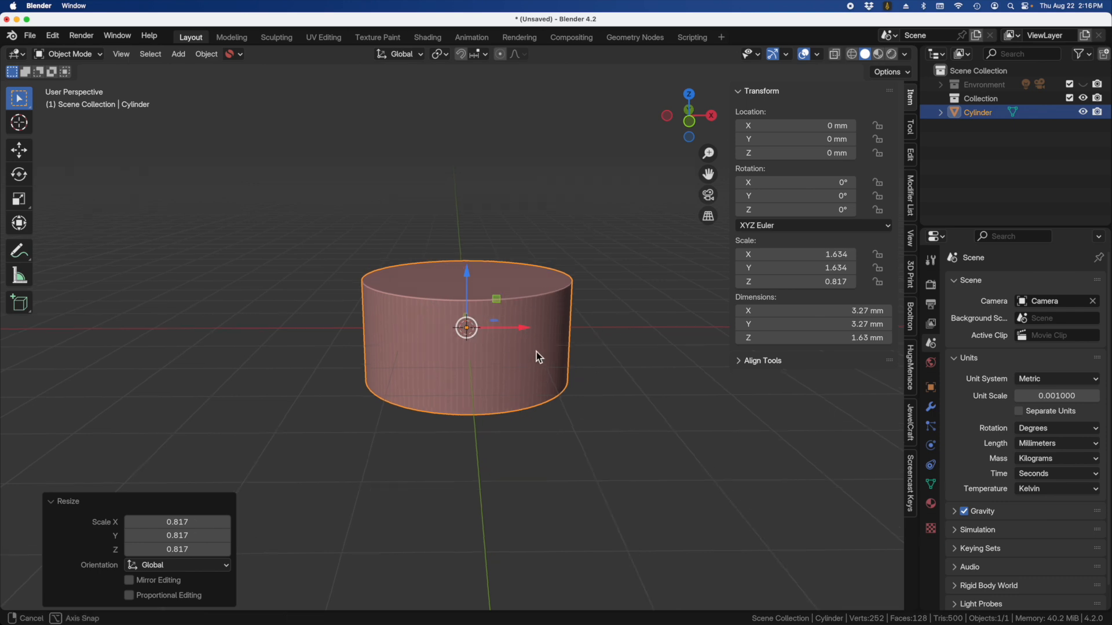
Examine the object types that can be added to the scene, including the mesh and image options
{"action": "middle_click_drag", "start_coordinate": [537, 346], "coordinate": [538, 371]}
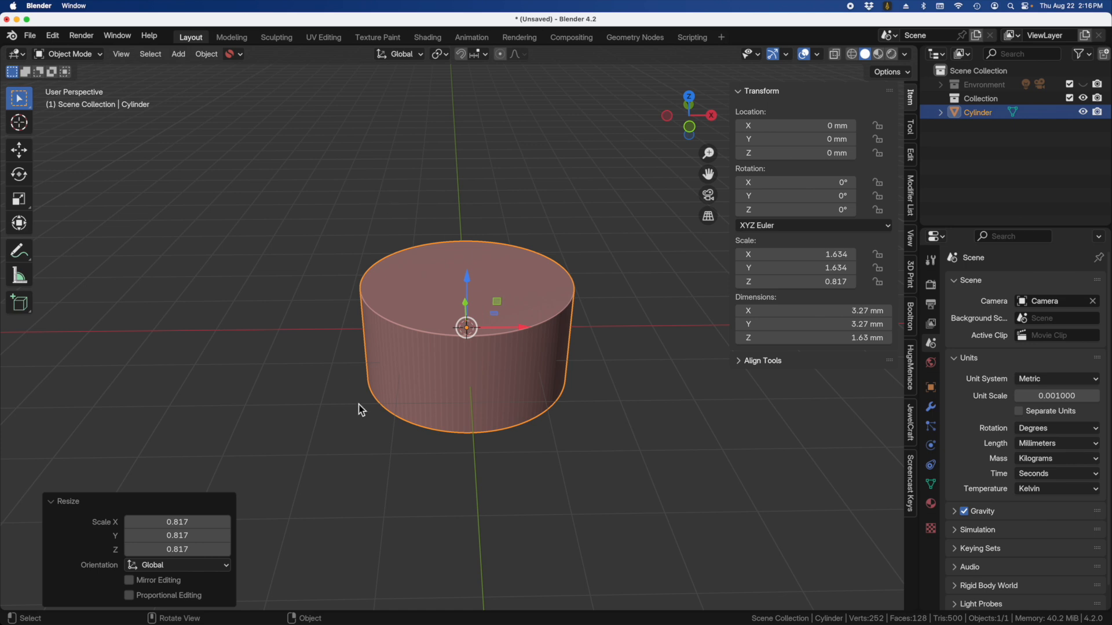
{"action": "scroll", "coordinate": [354, 388], "scroll_direction": "down", "scroll_amount": 3}
{"action": "middle_click_drag", "start_coordinate": [443, 388], "coordinate": [425, 248]}
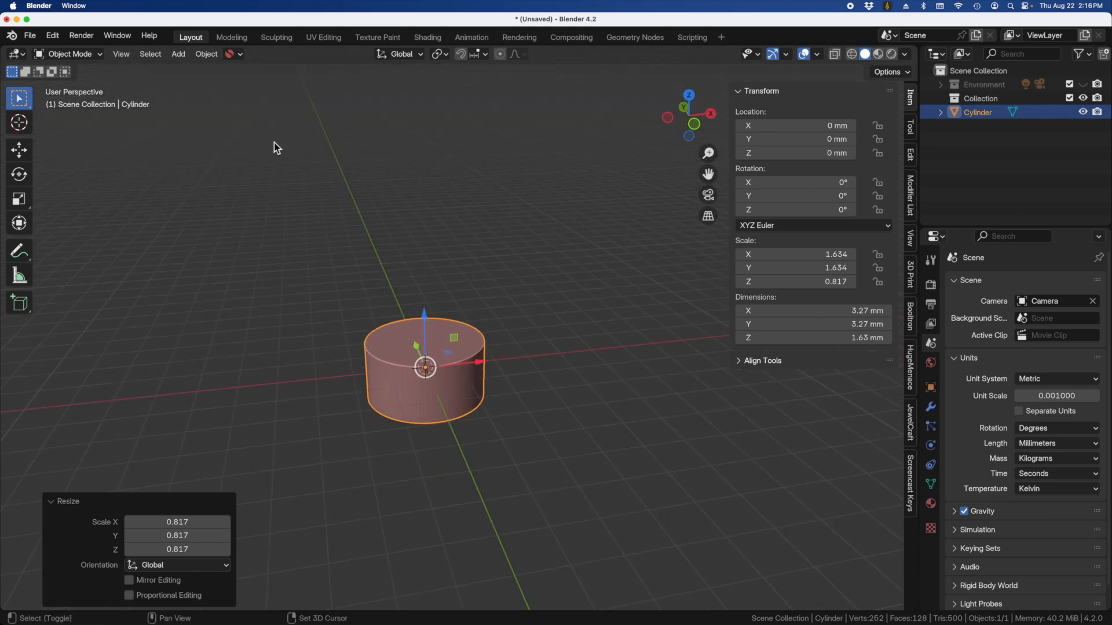
{"action": "key", "text": "shift+a"}
{"action": "mouse_move", "coordinate": [272, 142]}
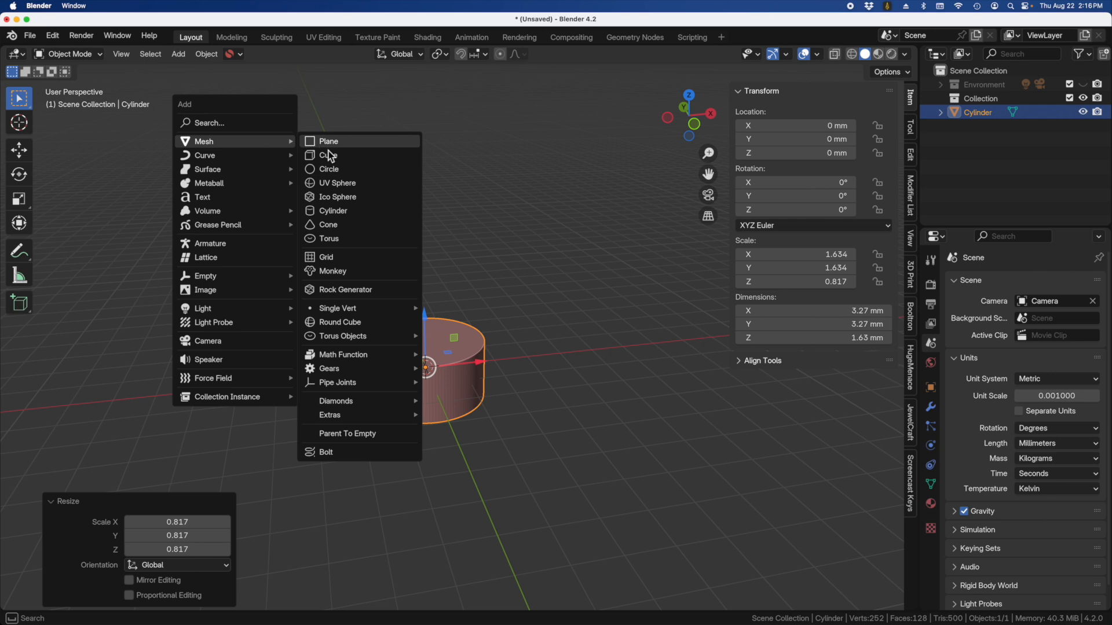
{"action": "mouse_move", "coordinate": [341, 405]}
{"action": "mouse_move", "coordinate": [220, 161]}
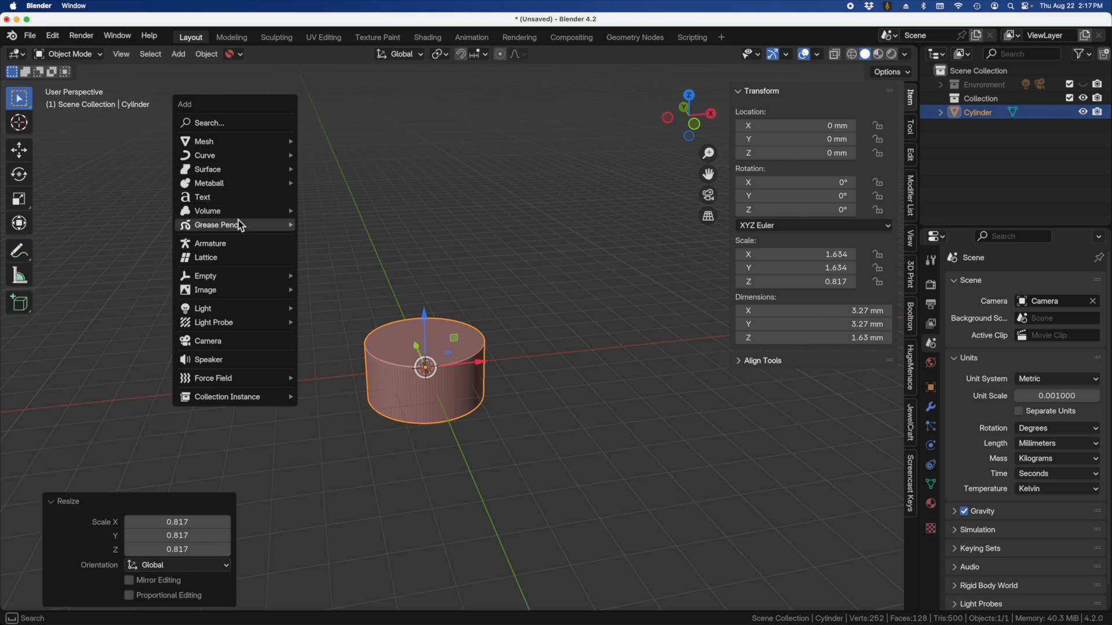
{"action": "mouse_move", "coordinate": [246, 216]}
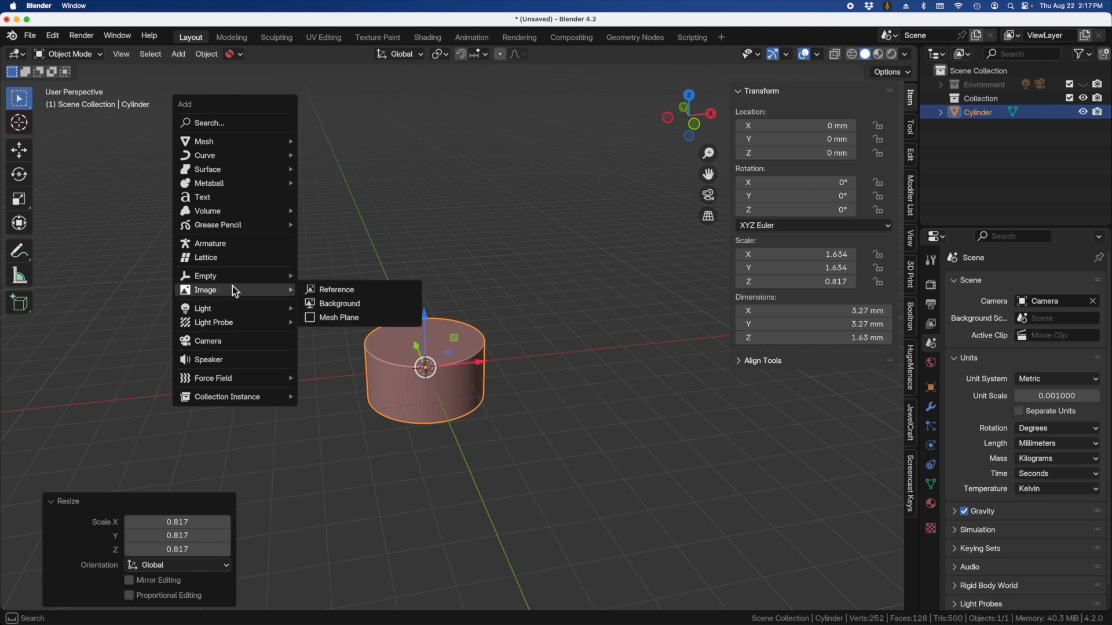
{"action": "mouse_move", "coordinate": [214, 280]}
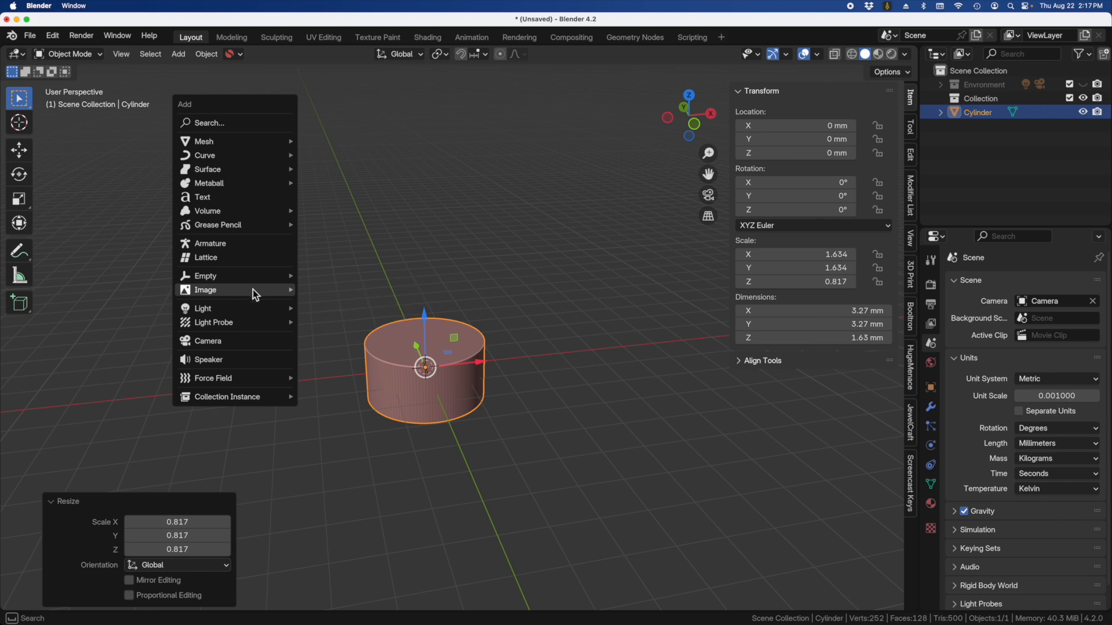
{"action": "mouse_move", "coordinate": [225, 313]}
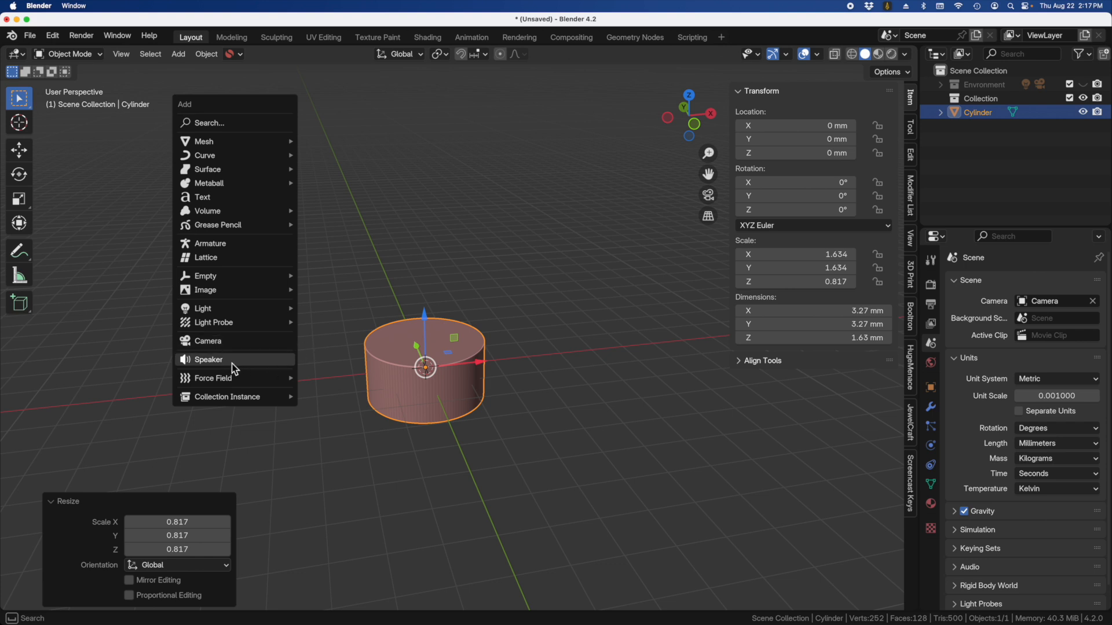
{"action": "mouse_move", "coordinate": [222, 382]}
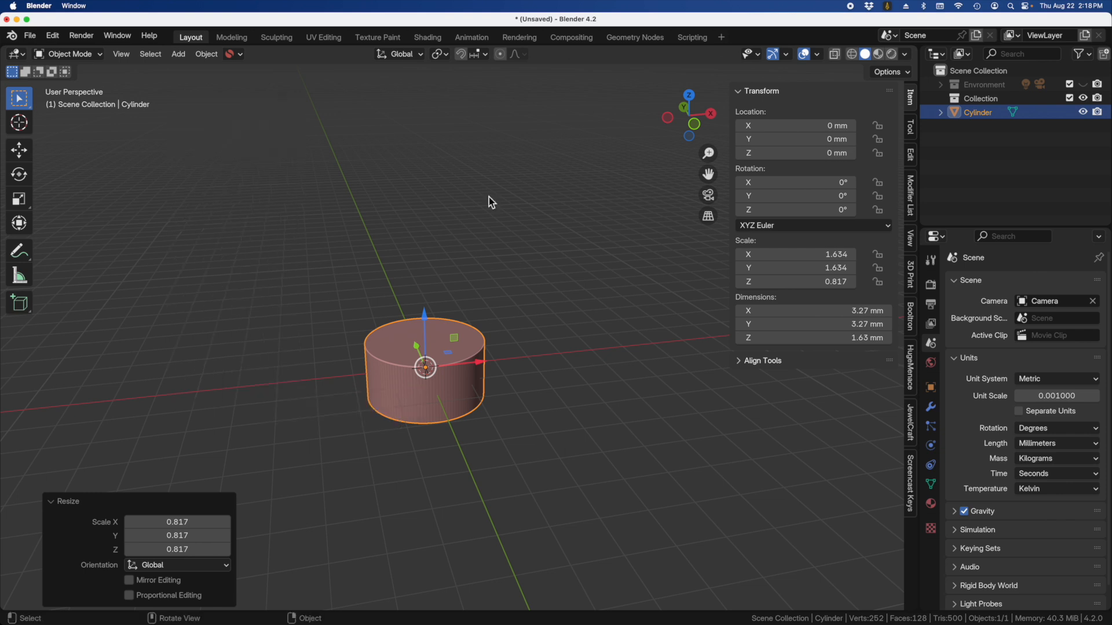
Add a Bézier circle curve at the origin and enlarge its radius so it measures about 4.4 mm across
{"action": "key", "text": "shift+a"}
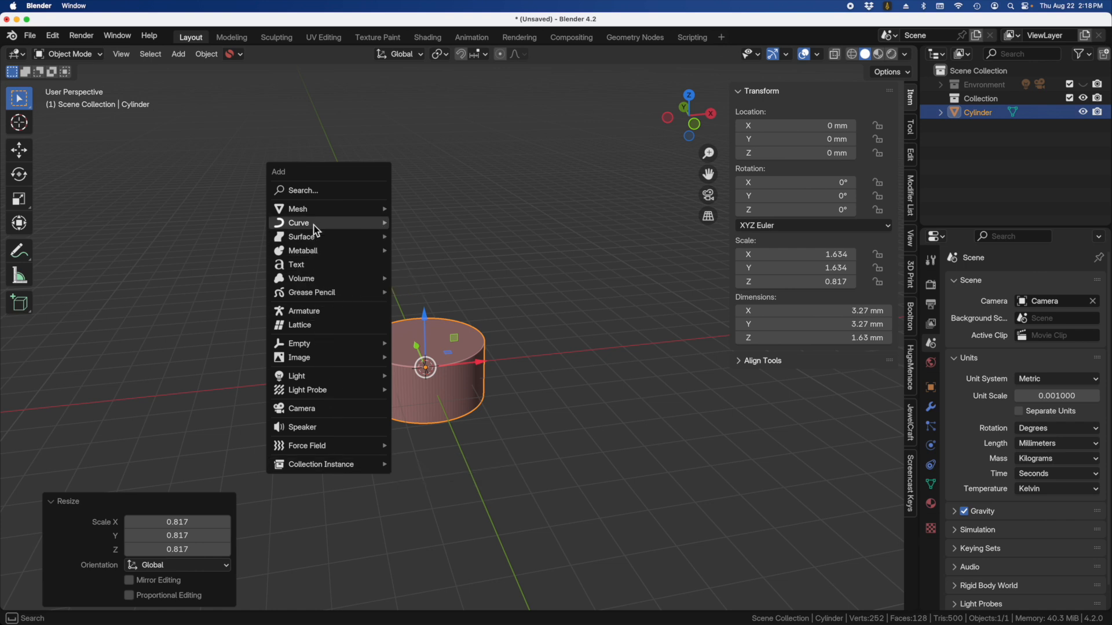
{"action": "mouse_move", "coordinate": [317, 232]}
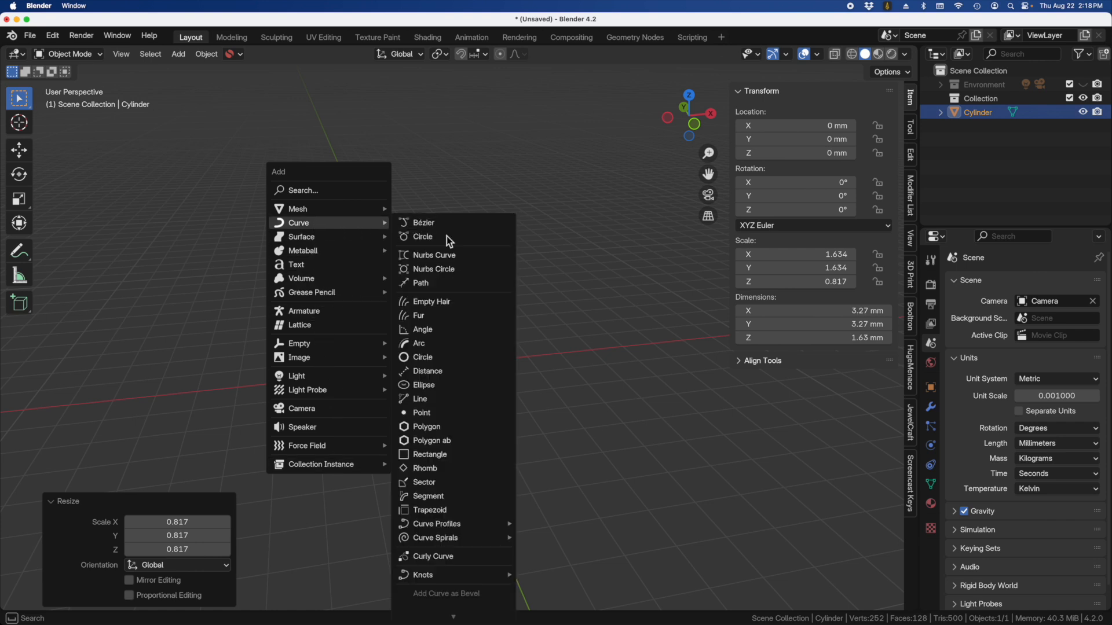
{"action": "left_click", "coordinate": [439, 240]}
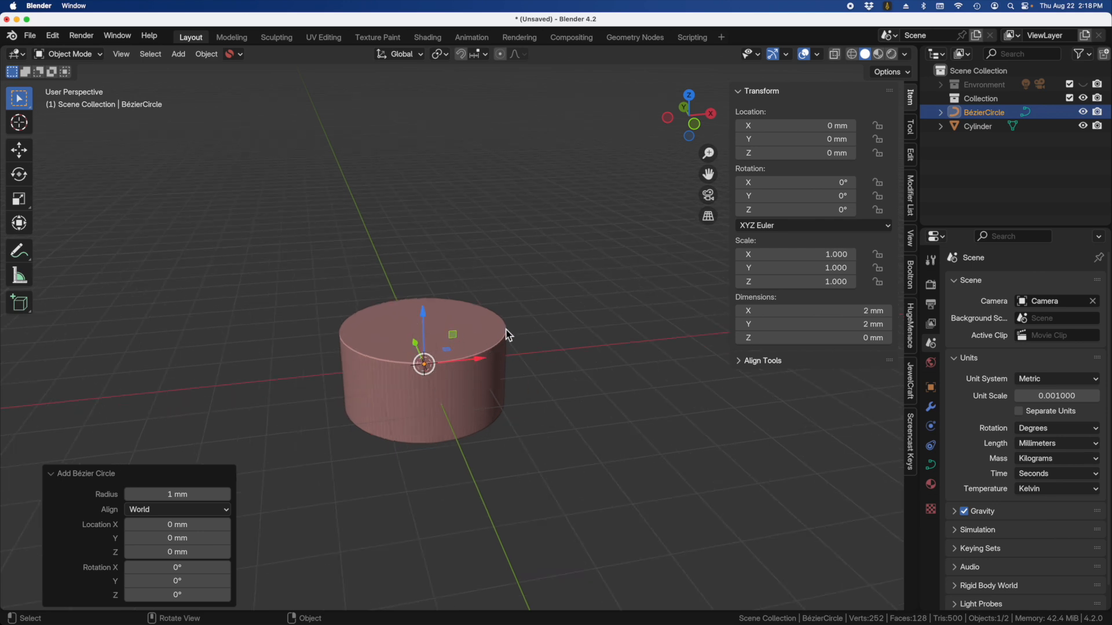
{"action": "left_click_drag", "start_coordinate": [168, 495], "coordinate": [207, 498]}
{"action": "left_click", "coordinate": [532, 457]}
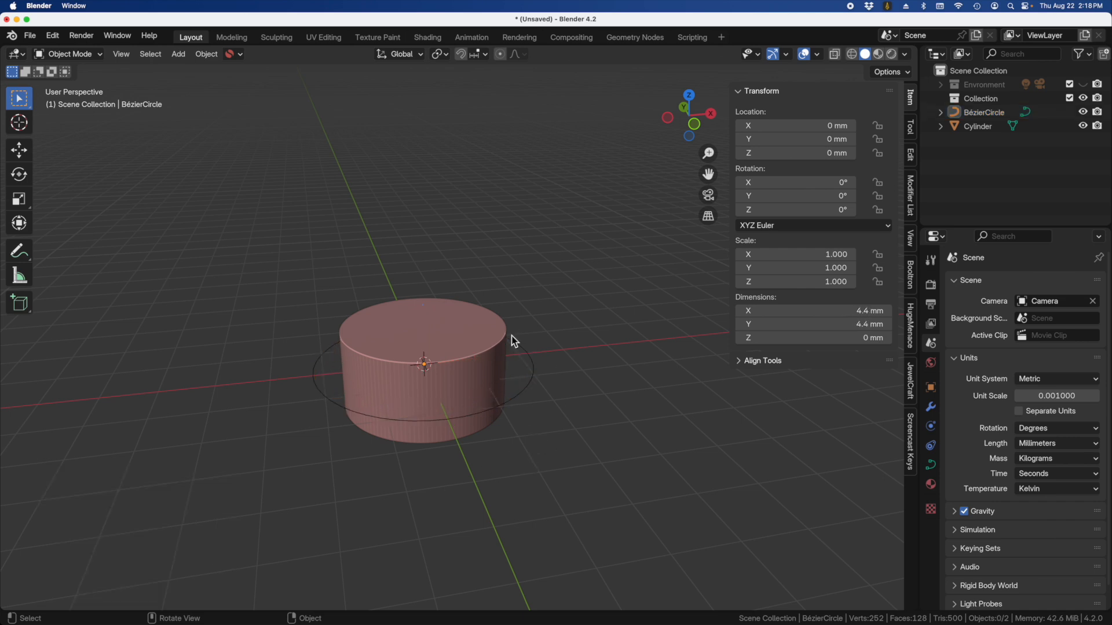
Stretch the Bézier circle into an ellipse by setting its X dimension to about 5.8 mm
{"action": "left_click", "coordinate": [526, 354]}
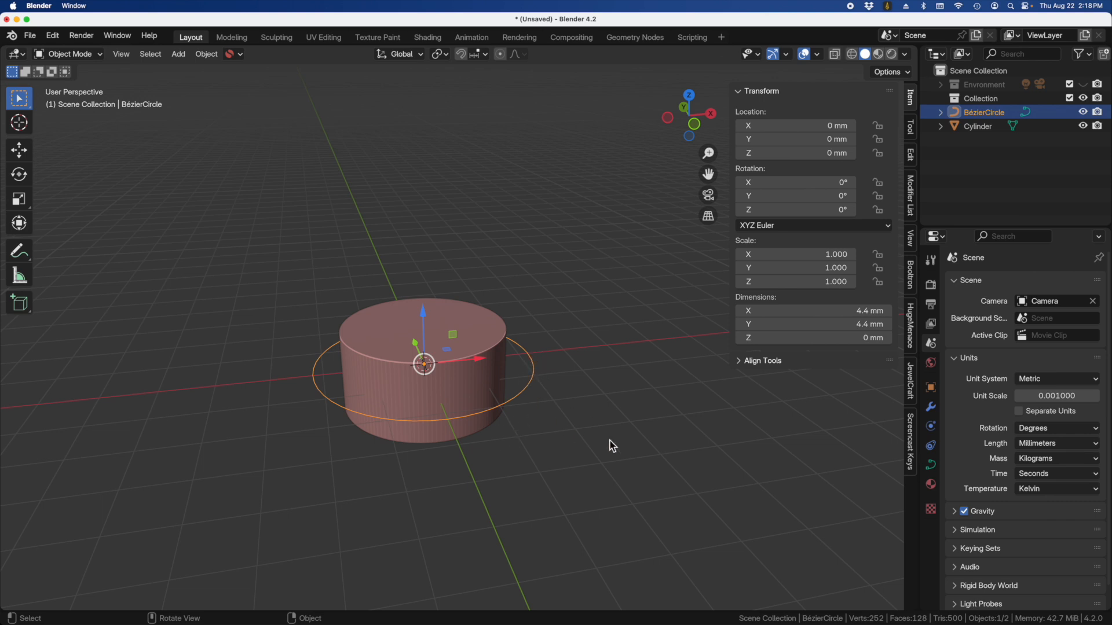
{"action": "left_click", "coordinate": [837, 313]}
{"action": "type", "text": "9"}
{"action": "key", "text": "Return"}
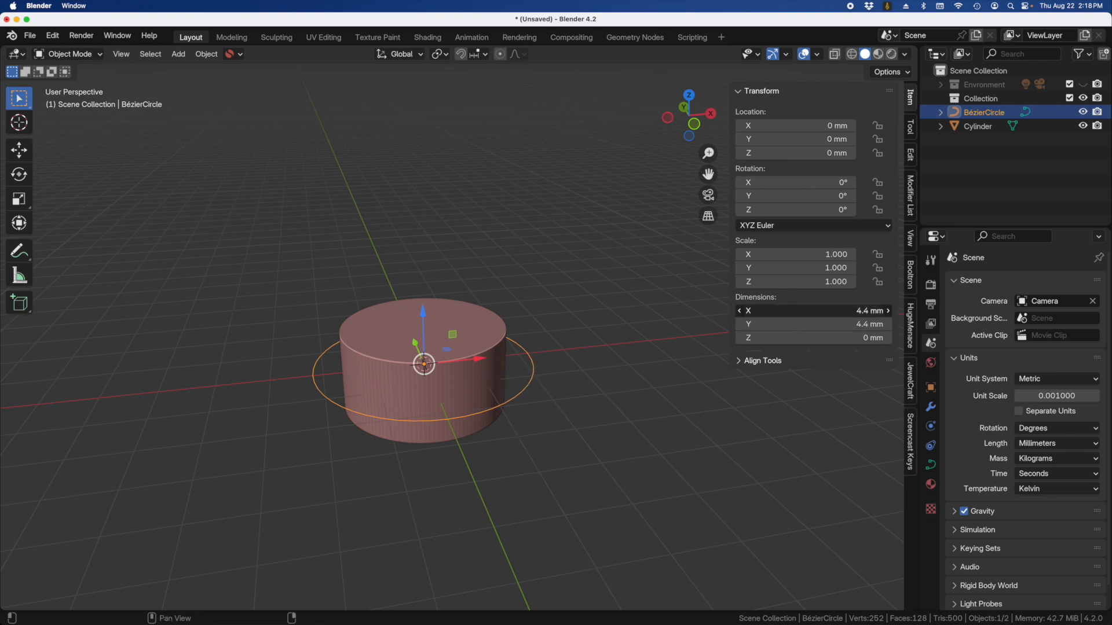
{"action": "left_click_drag", "start_coordinate": [836, 311], "coordinate": [793, 318]}
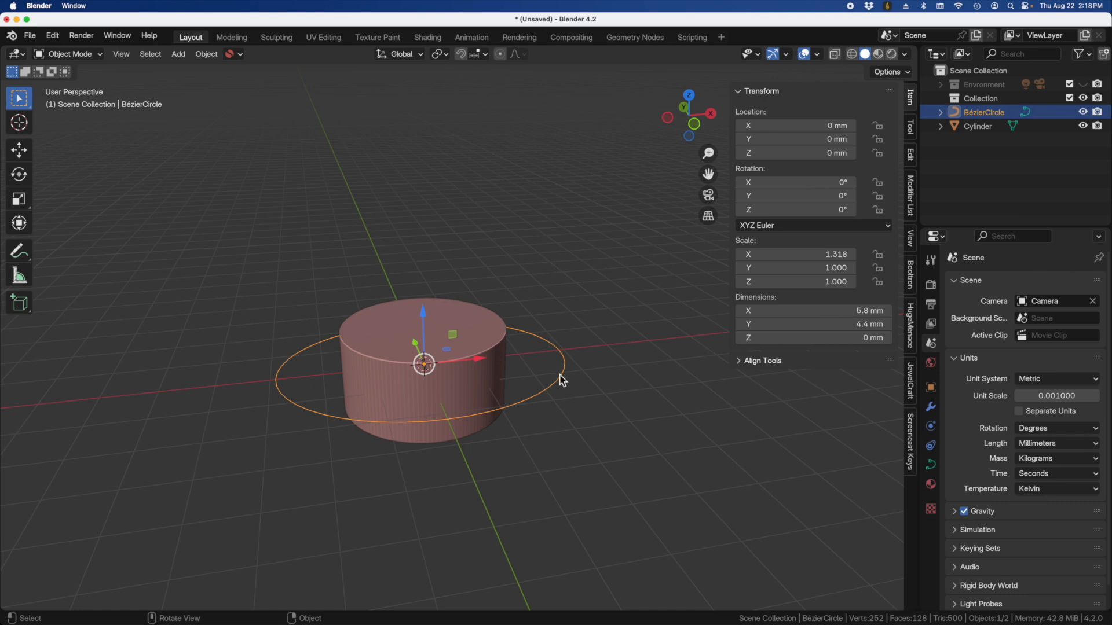
Delete the stretched Bézier circle in the viewport and undo the deletion
{"action": "key", "text": "x"}
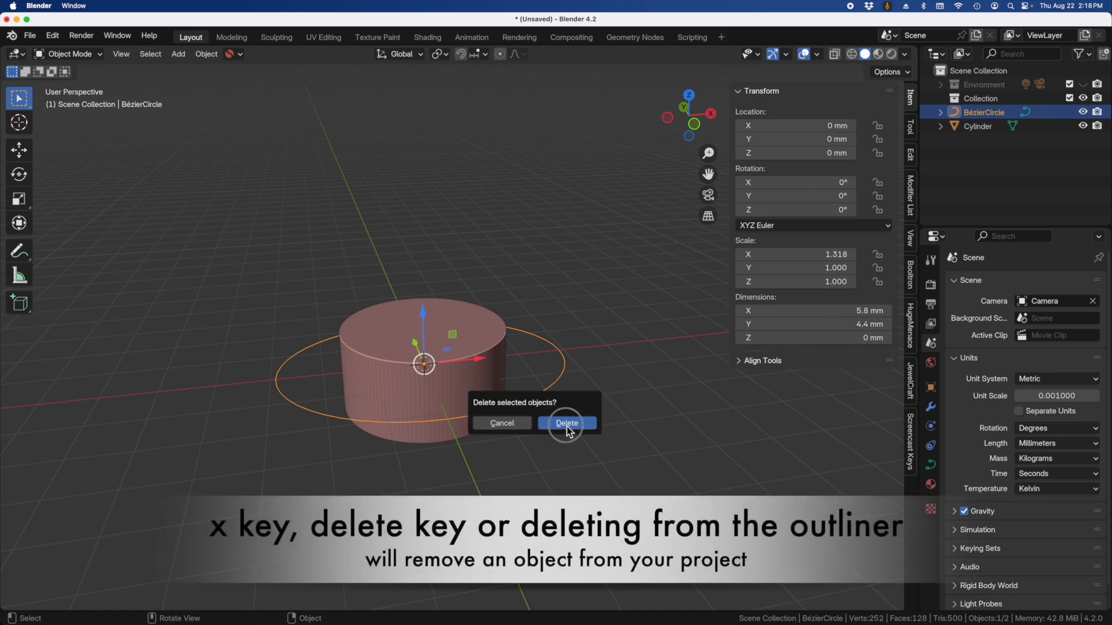
{"action": "left_click", "coordinate": [569, 429]}
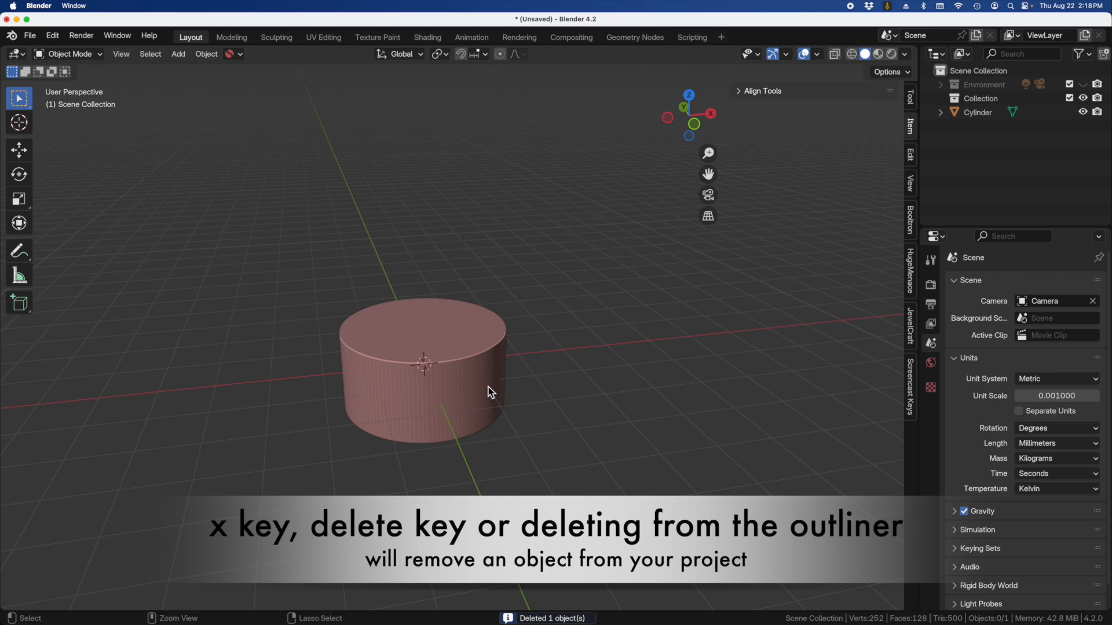
{"action": "key", "text": "super+z"}
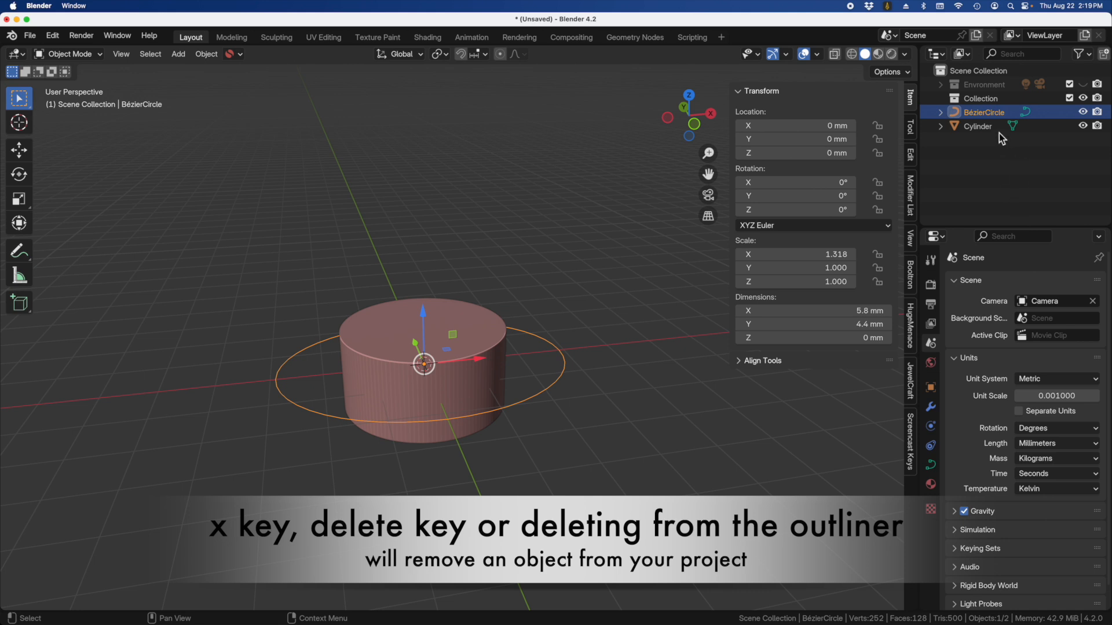
Delete the Bézier circle through its entry in the scene collection and undo that deletion
{"action": "left_click", "coordinate": [977, 116]}
{"action": "right_click", "coordinate": [977, 118]}
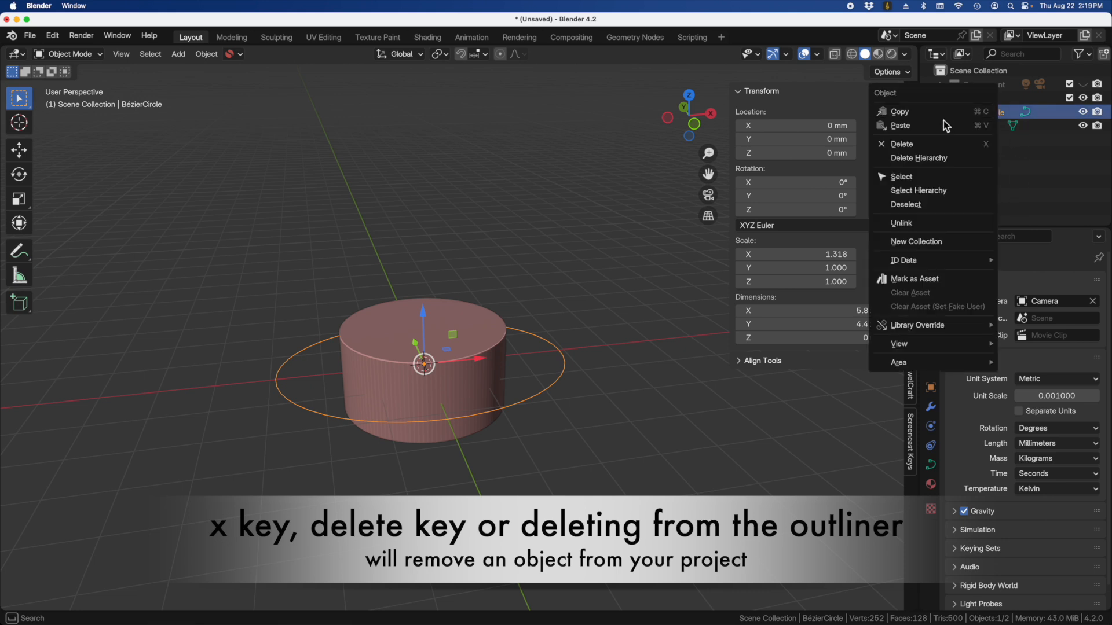
{"action": "left_click", "coordinate": [927, 152]}
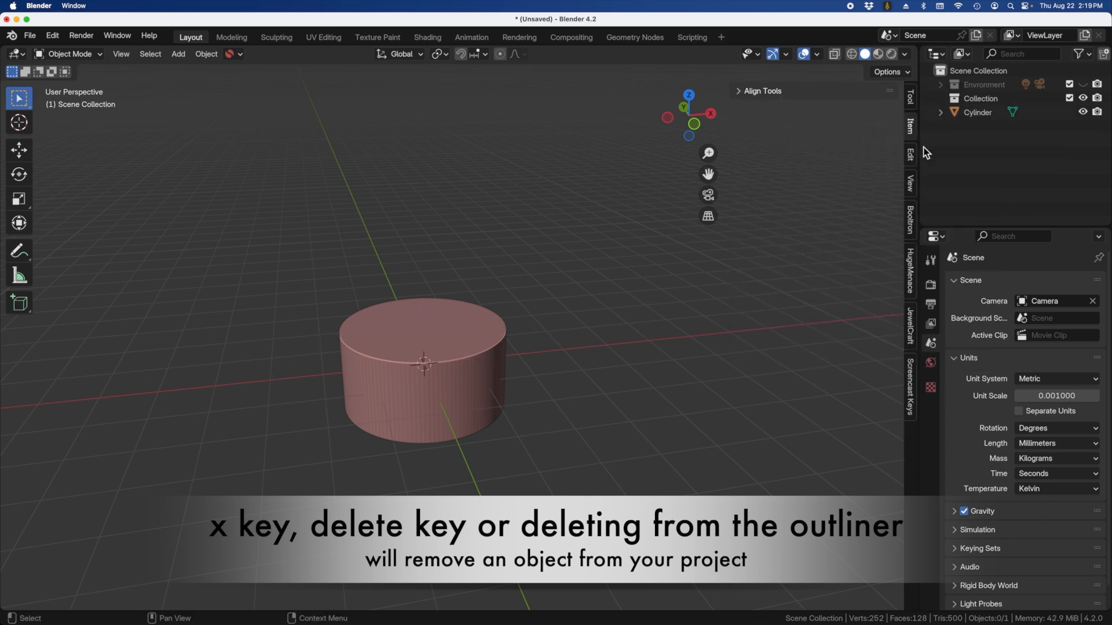
{"action": "key", "text": "super+z"}
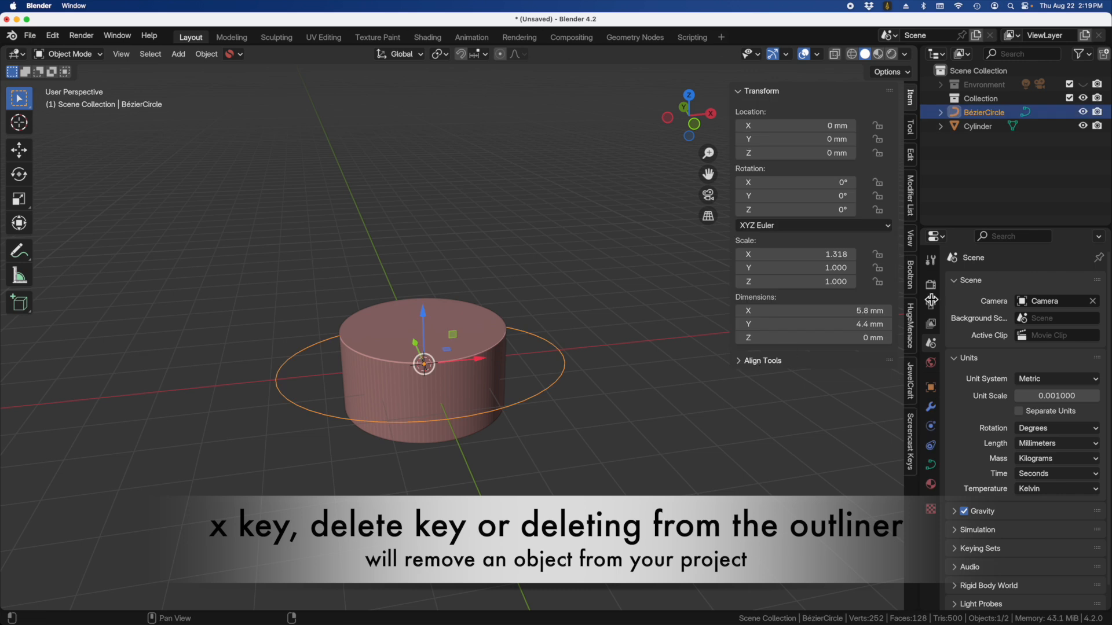
Select the Bézier circle around the cylinder and remove it from the scene
{"action": "left_click", "coordinate": [565, 371]}
{"action": "left_click", "coordinate": [565, 366]}
{"action": "key", "text": "Delete"}
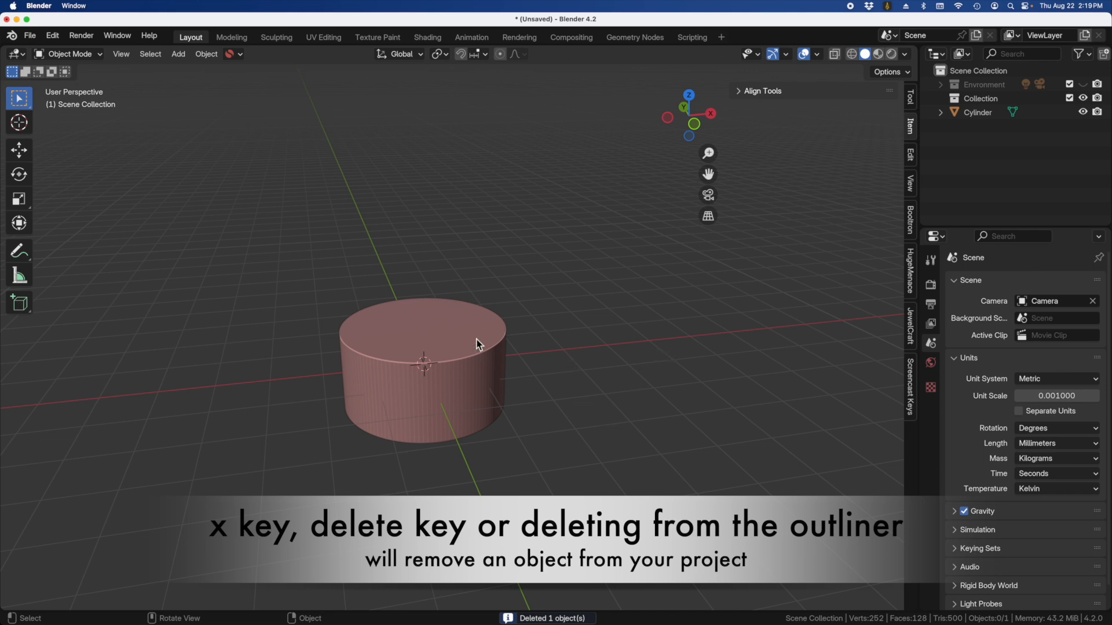
Select the cylinder and scale it down uniformly by a factor of about 0.709
{"action": "left_click", "coordinate": [422, 368]}
{"action": "middle_click_drag", "start_coordinate": [411, 393], "coordinate": [427, 396]}
{"action": "key", "text": "s"}
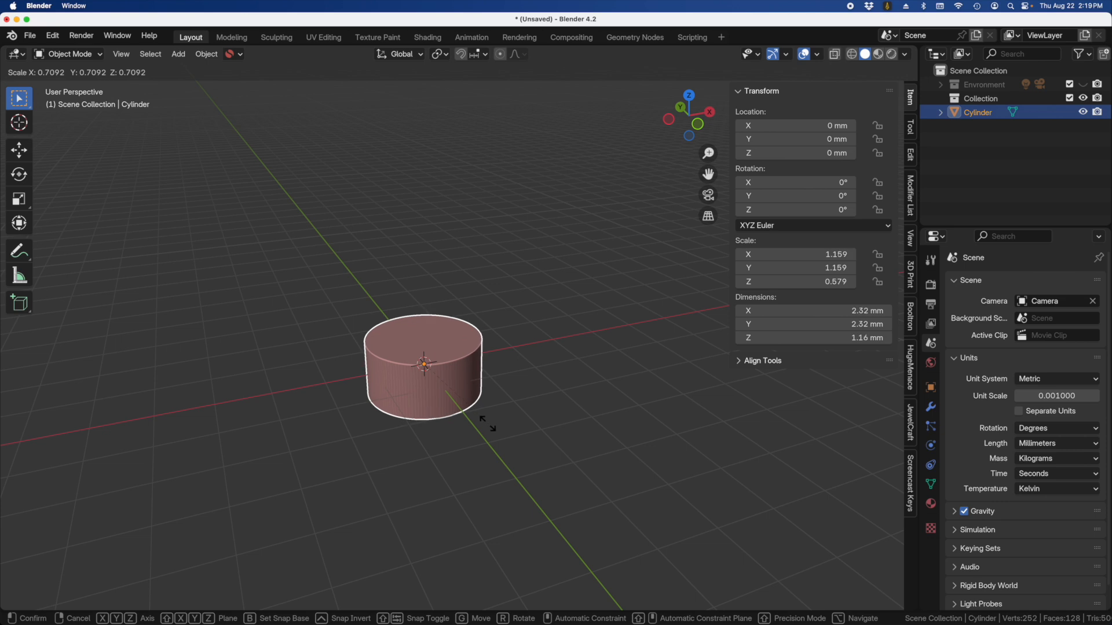
{"action": "left_click", "coordinate": [486, 419]}
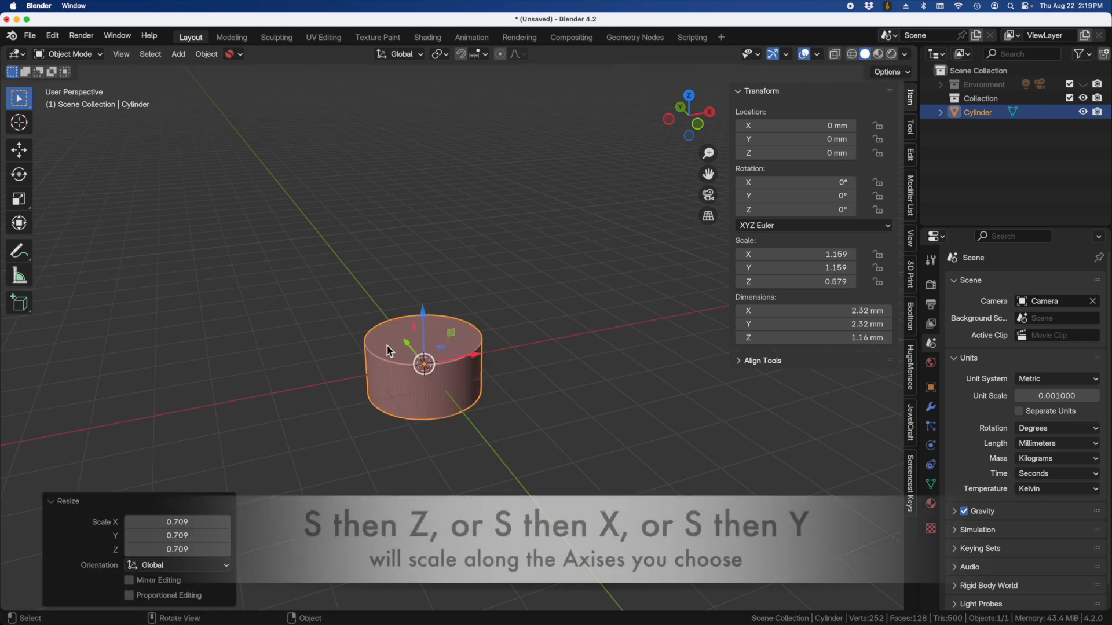
Try scaling the cylinder along the global Z axis and then along the global X axis, cancelling each attempt
{"action": "middle_click_drag", "start_coordinate": [427, 350], "coordinate": [410, 336]}
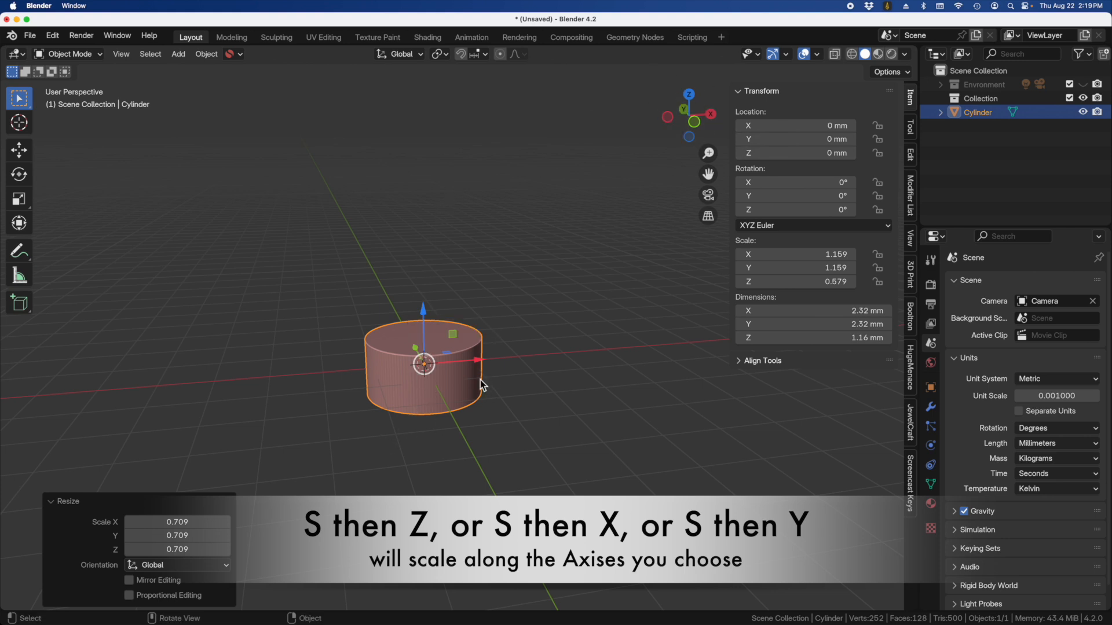
{"action": "key", "text": "s"}
{"action": "key", "text": "z"}
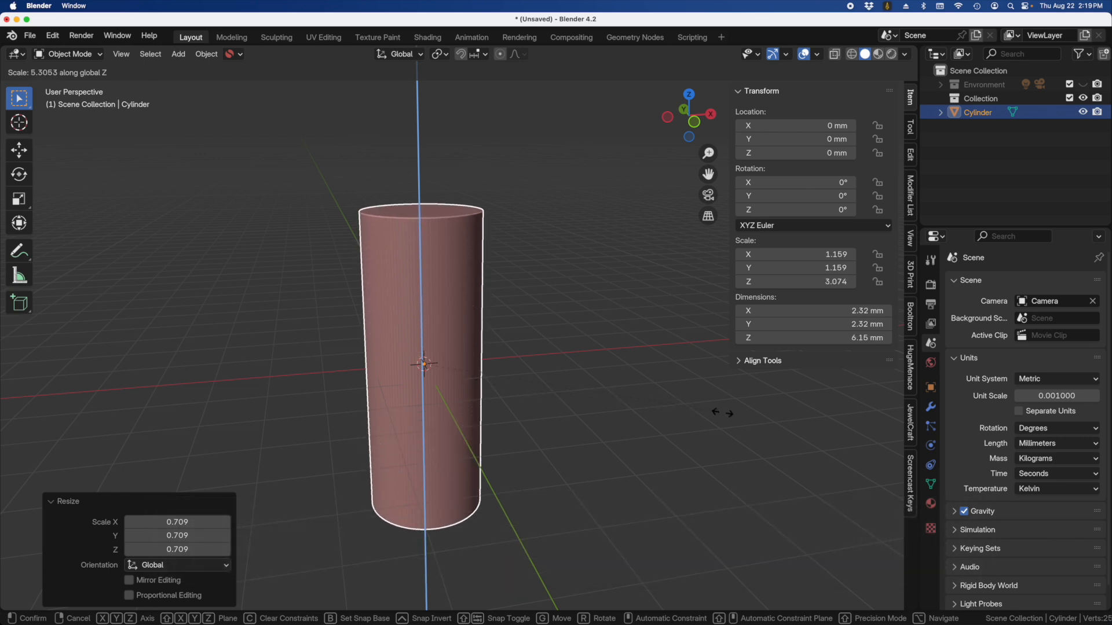
{"action": "right_click", "coordinate": [658, 412]}
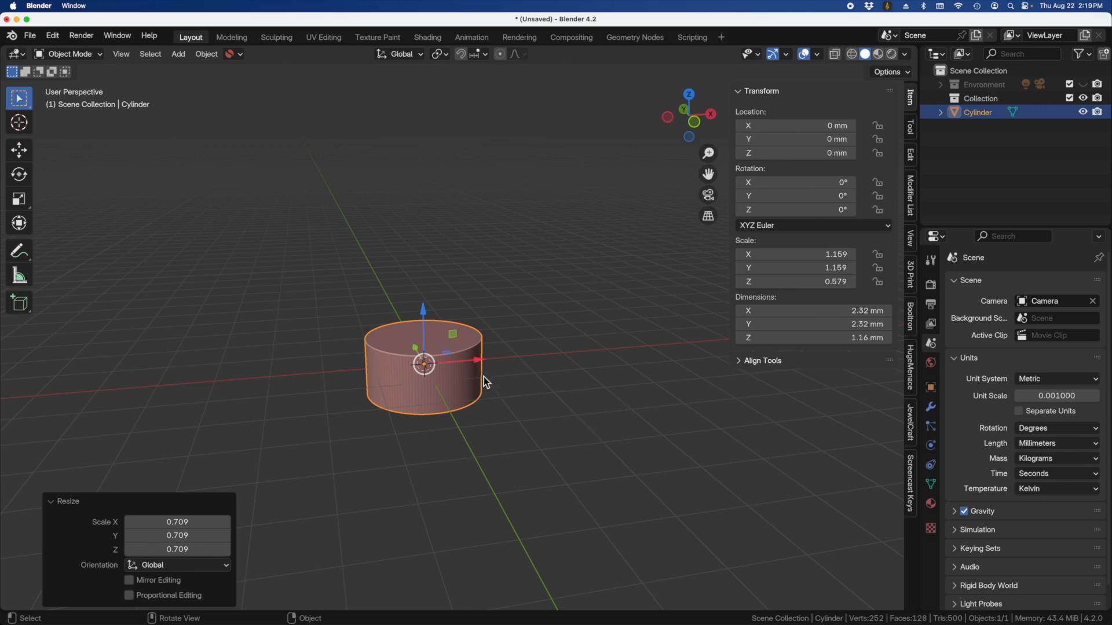
{"action": "key", "text": "s"}
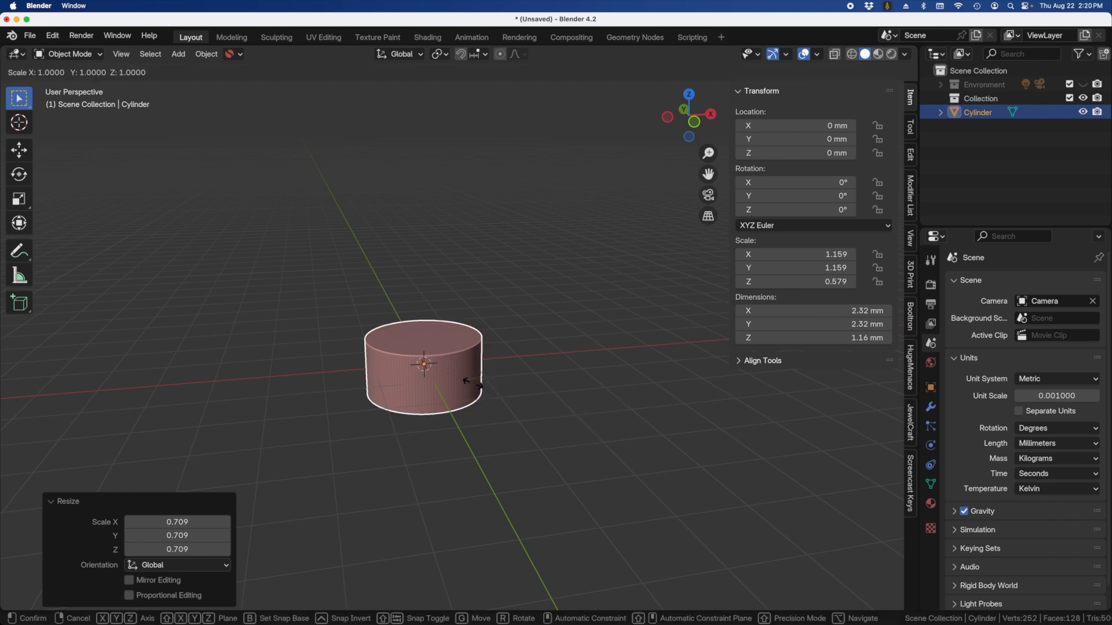
{"action": "key", "text": "x"}
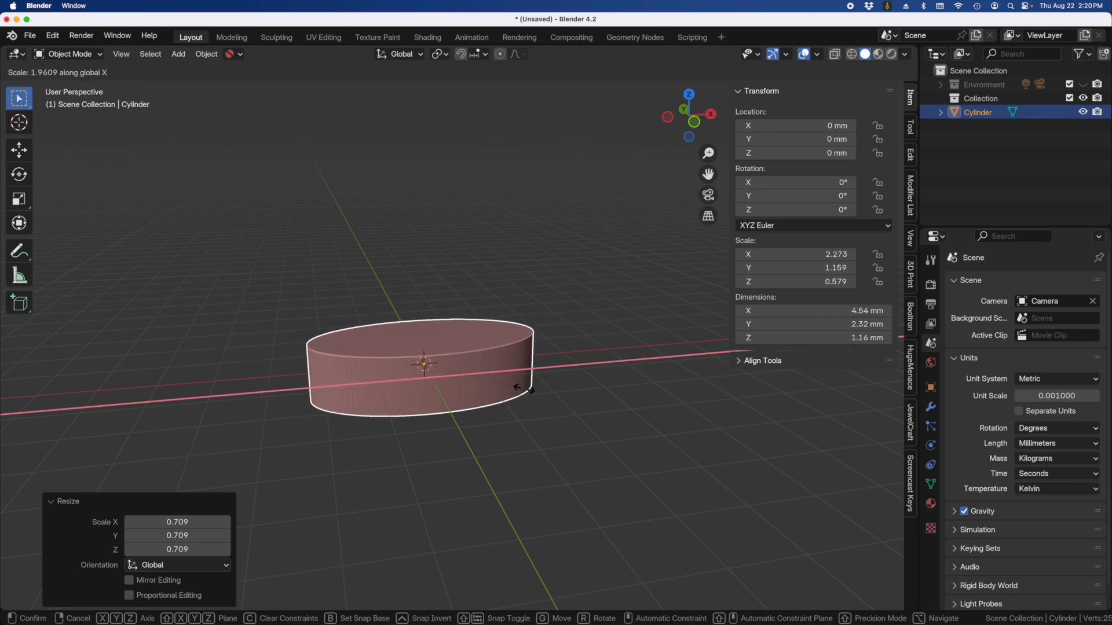
{"action": "right_click", "coordinate": [527, 394]}
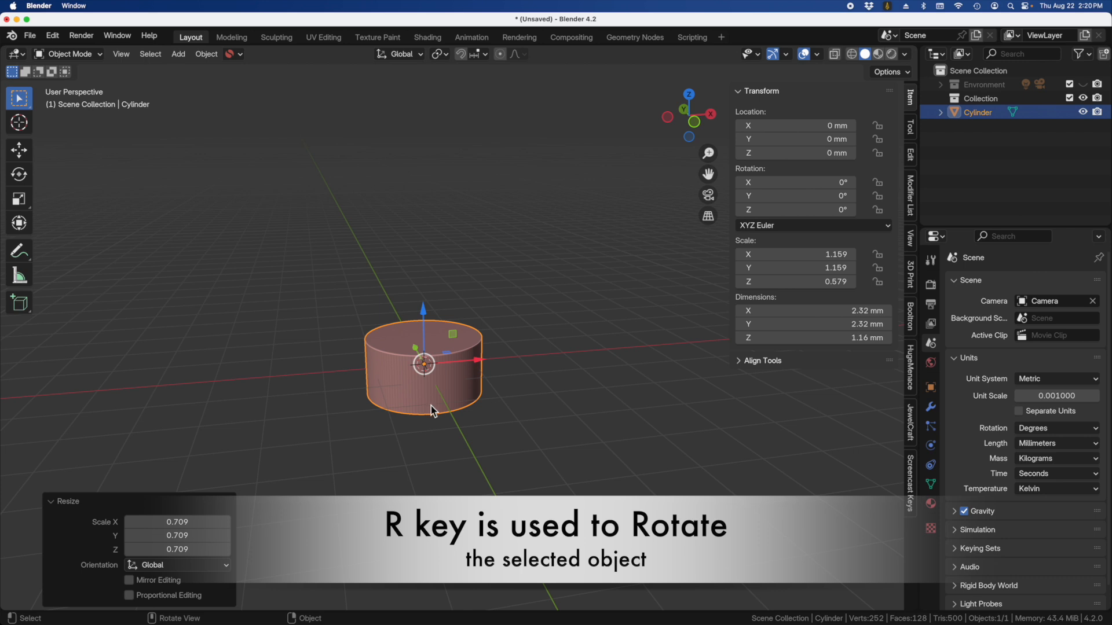
Rotate the cylinder freely around the viewing direction by about -104°
{"action": "middle_click_drag", "start_coordinate": [463, 427], "coordinate": [403, 347]}
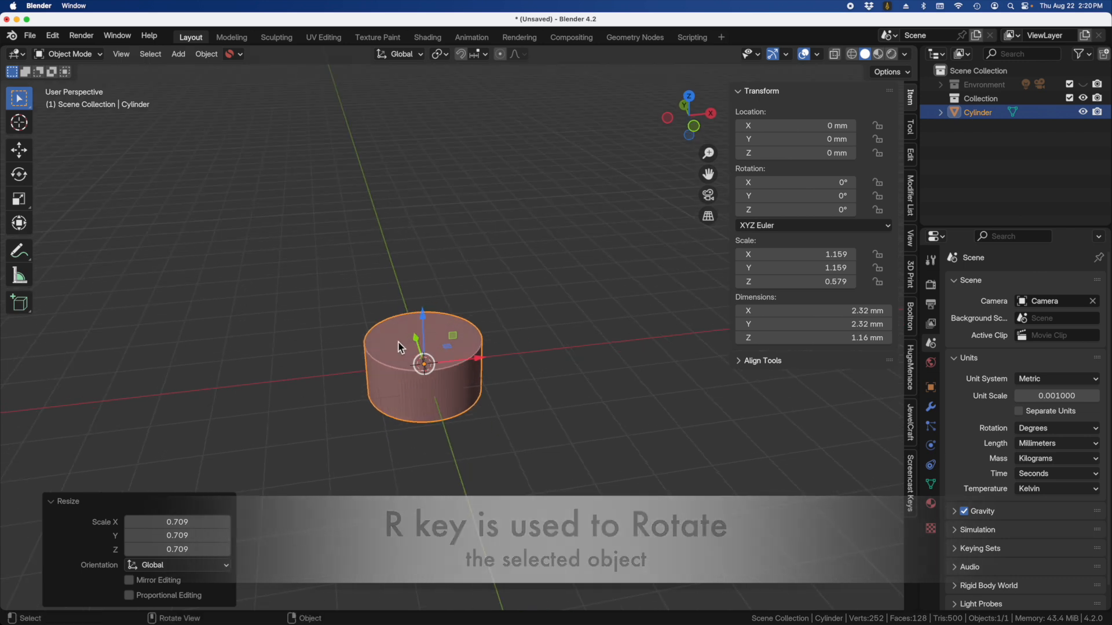
{"action": "scroll", "coordinate": [398, 342], "scroll_direction": "up", "scroll_amount": 2}
{"action": "middle_click_drag", "start_coordinate": [523, 412], "coordinate": [486, 425]}
{"action": "scroll", "coordinate": [427, 388], "scroll_direction": "up", "scroll_amount": 1}
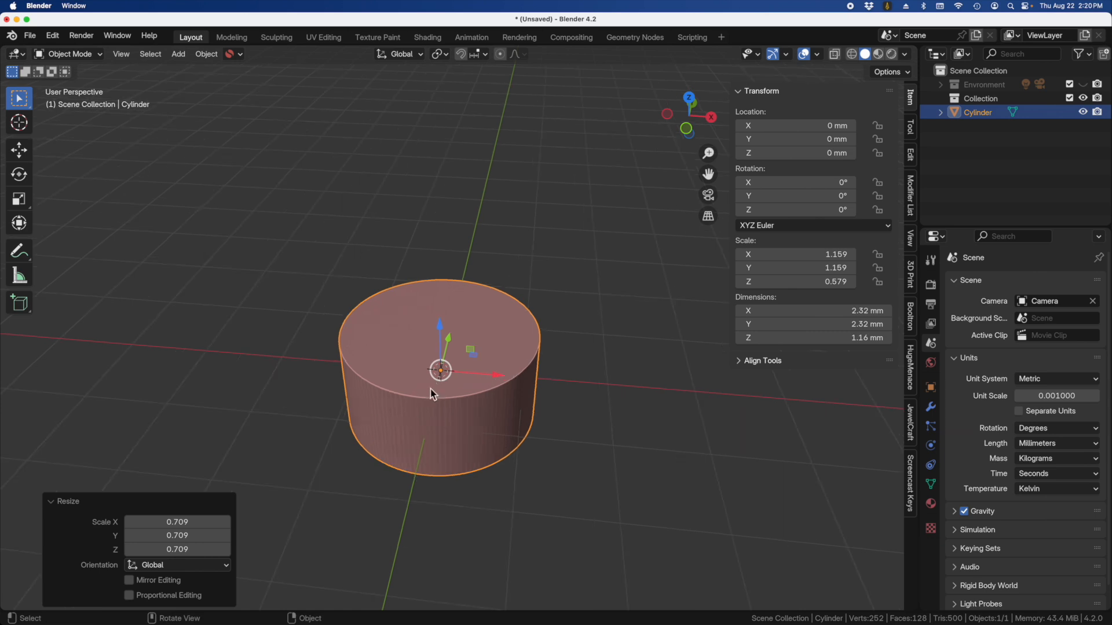
{"action": "scroll", "coordinate": [442, 313], "scroll_direction": "down", "scroll_amount": 3}
{"action": "scroll", "coordinate": [374, 388], "scroll_direction": "up", "scroll_amount": 1}
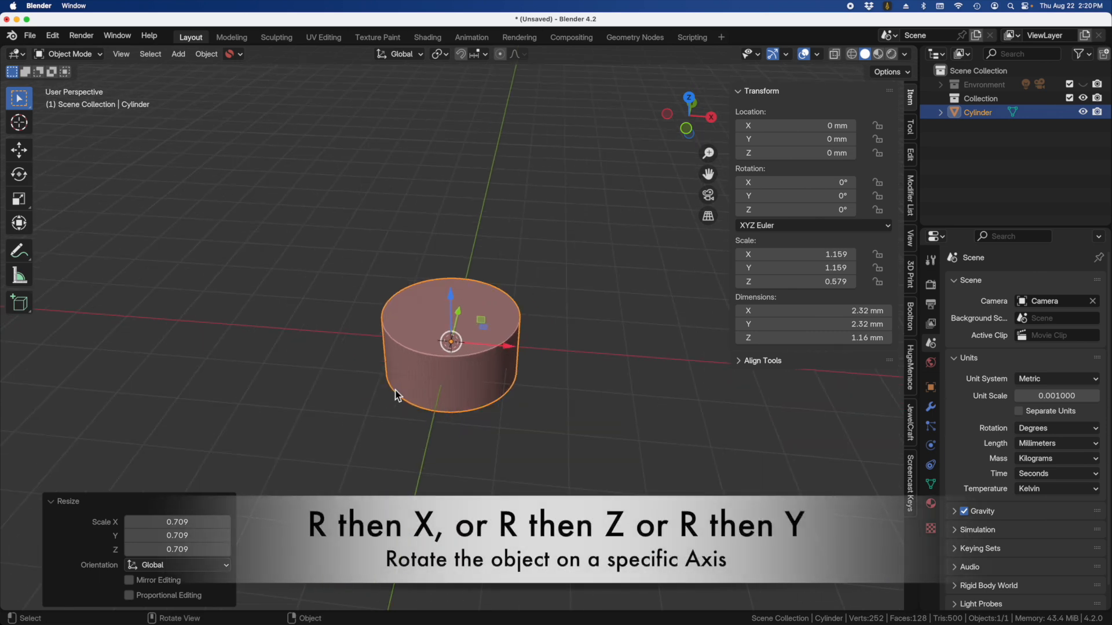
{"action": "key", "text": "r"}
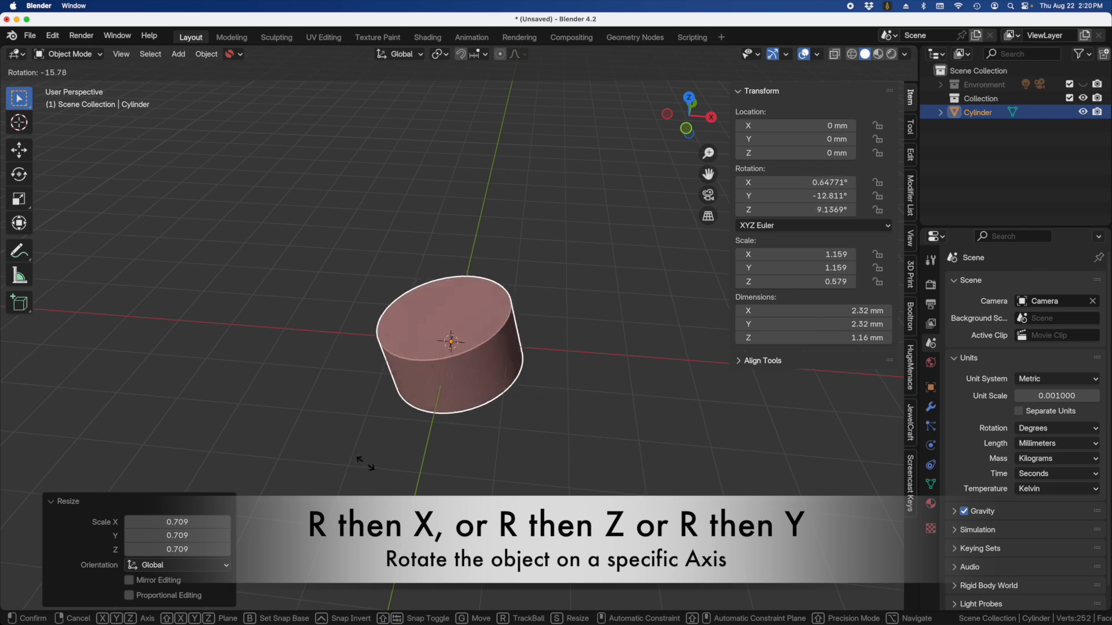
{"action": "left_click", "coordinate": [619, 487]}
From a different viewing angle, rotate the cylinder freely by about 70.3°
{"action": "middle_click_drag", "start_coordinate": [617, 486], "coordinate": [451, 368]}
{"action": "key", "text": "r"}
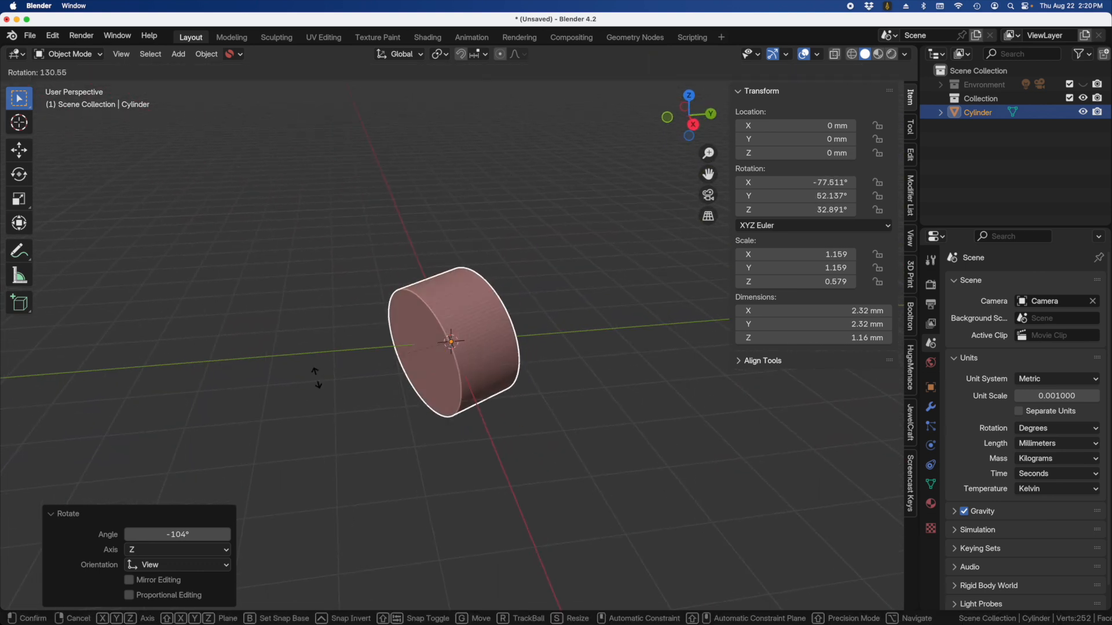
{"action": "right_click", "coordinate": [408, 400]}
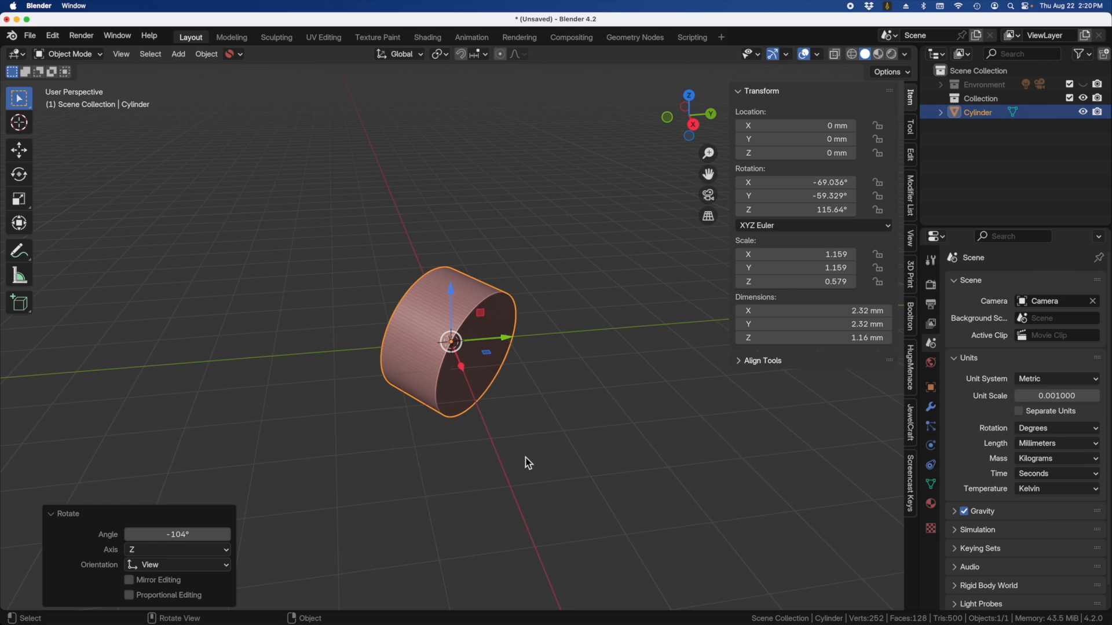
{"action": "key", "text": "r"}
{"action": "left_click", "coordinate": [387, 513]}
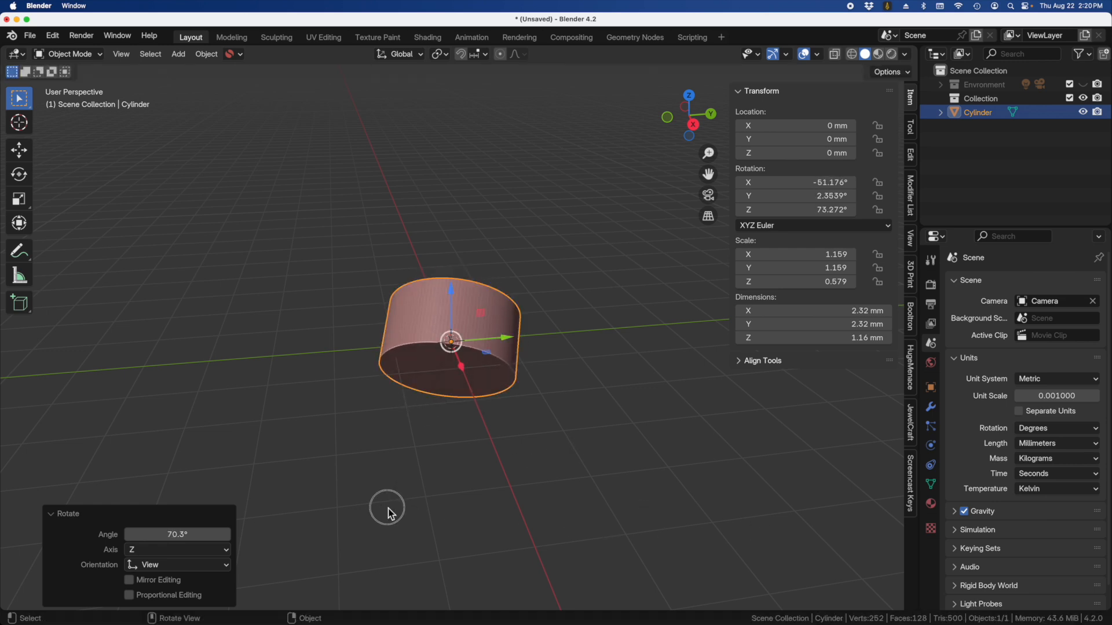
Clear the cylinder's rotation so all its rotation values are reset to 0°
{"action": "middle_click_drag", "start_coordinate": [572, 521], "coordinate": [473, 482]}
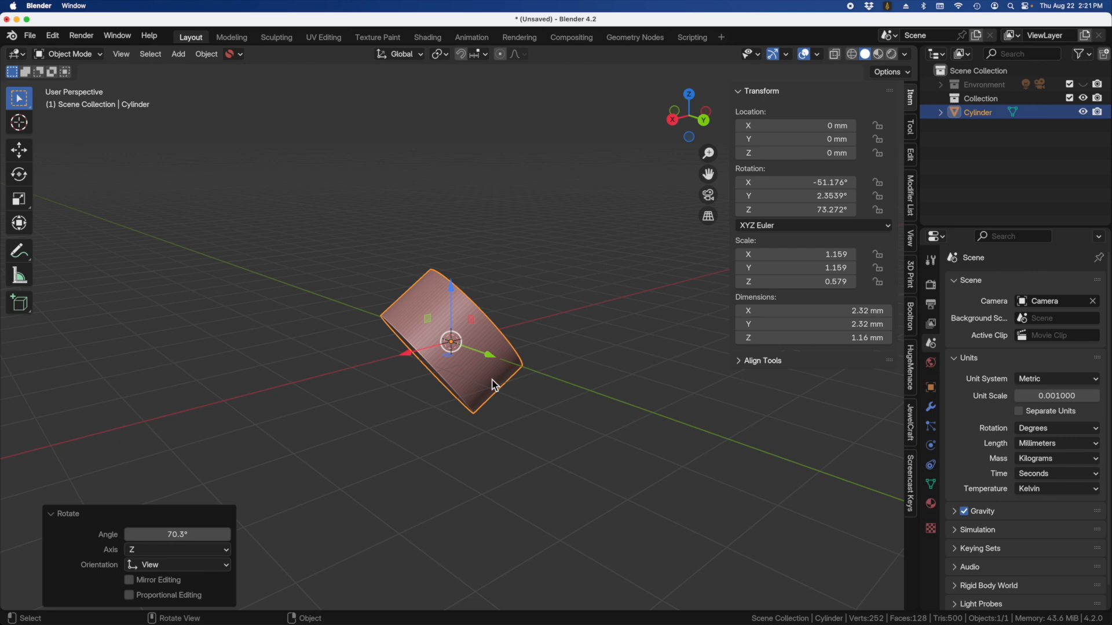
{"action": "left_click", "coordinate": [493, 341]}
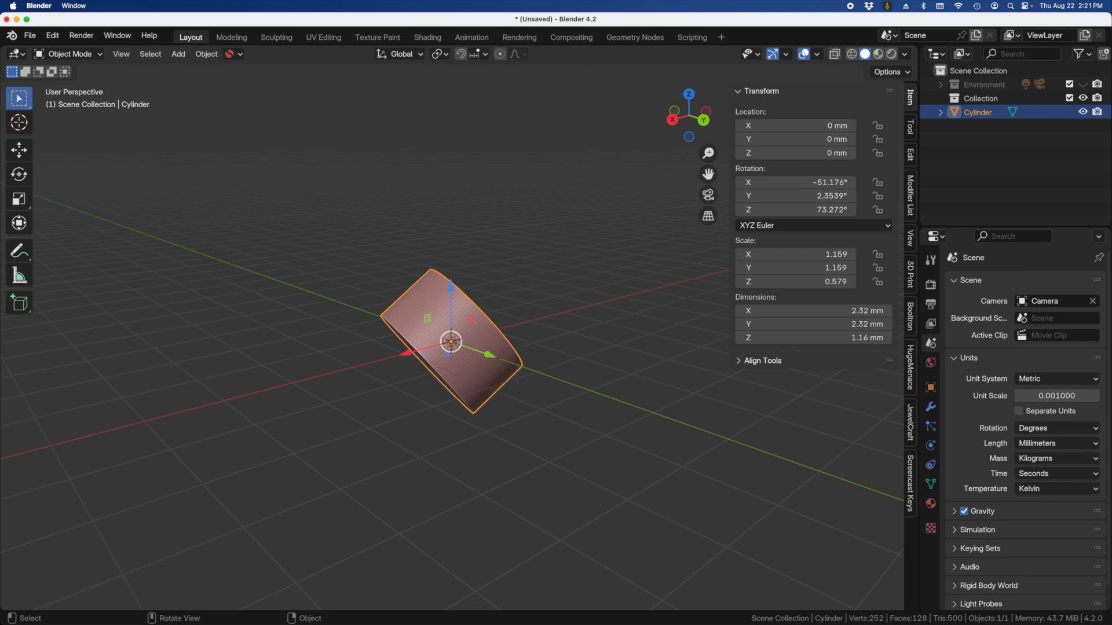
{"action": "key", "text": "alt+r"}
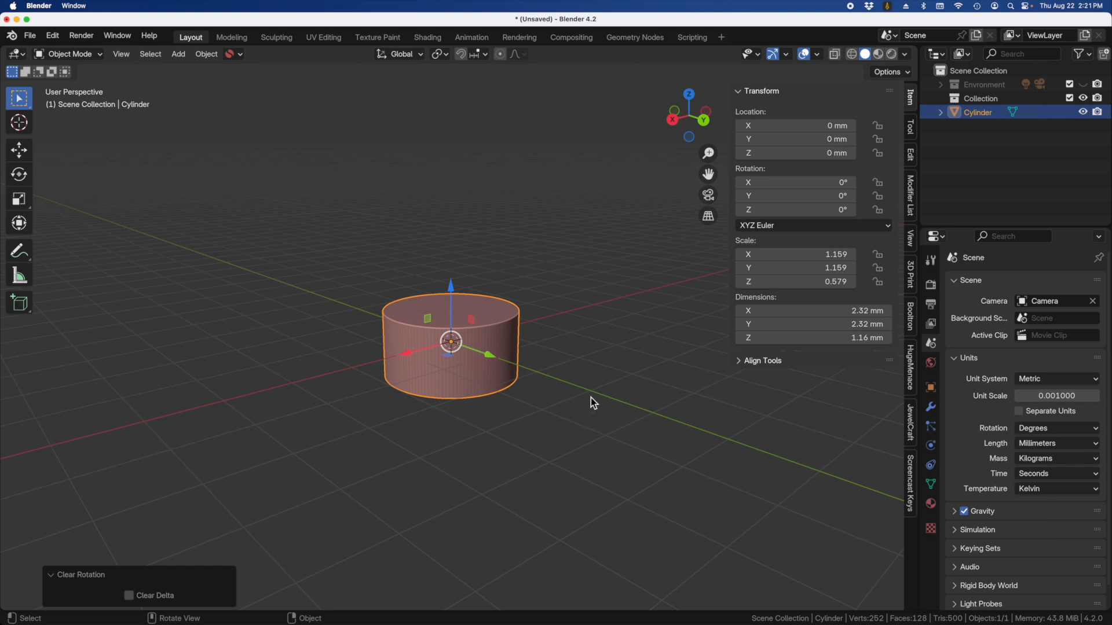
Examine the unrotated cylinder in the front and top orthographic views and from several perspective angles
{"action": "middle_click_drag", "start_coordinate": [487, 402], "coordinate": [558, 364]}
{"action": "key", "text": "KP_1"}
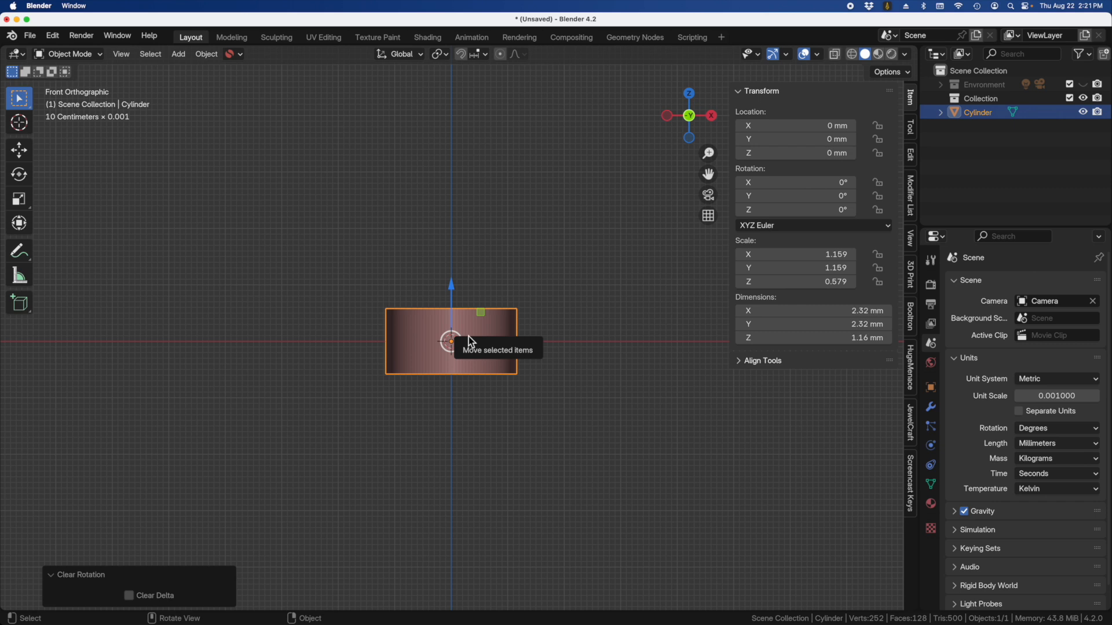
{"action": "key", "text": "KP_7"}
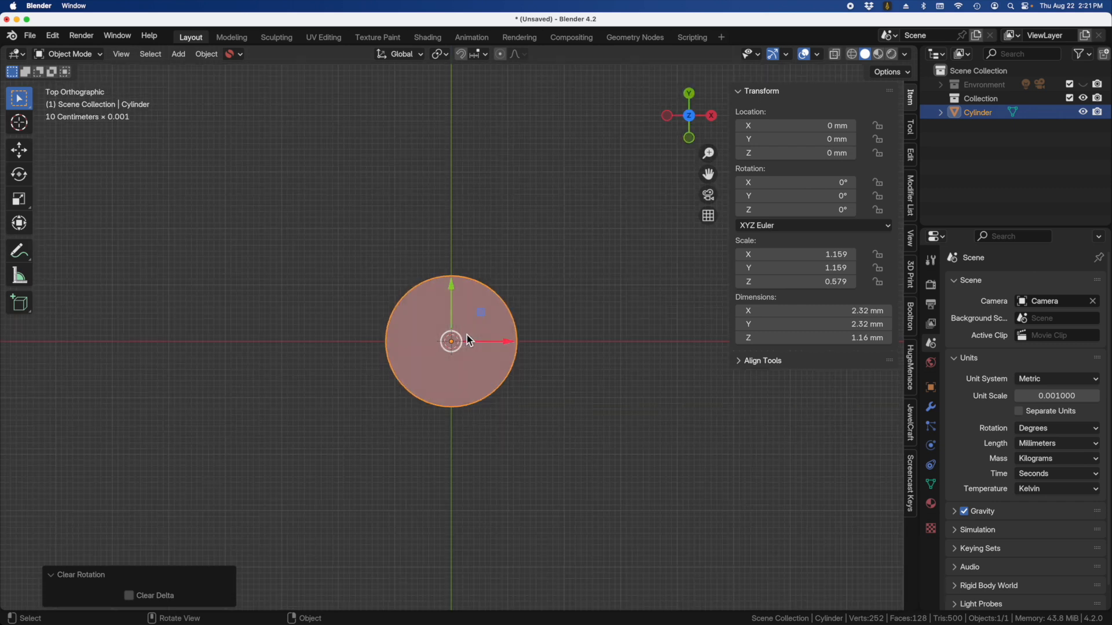
{"action": "middle_click_drag", "start_coordinate": [454, 489], "coordinate": [398, 394]}
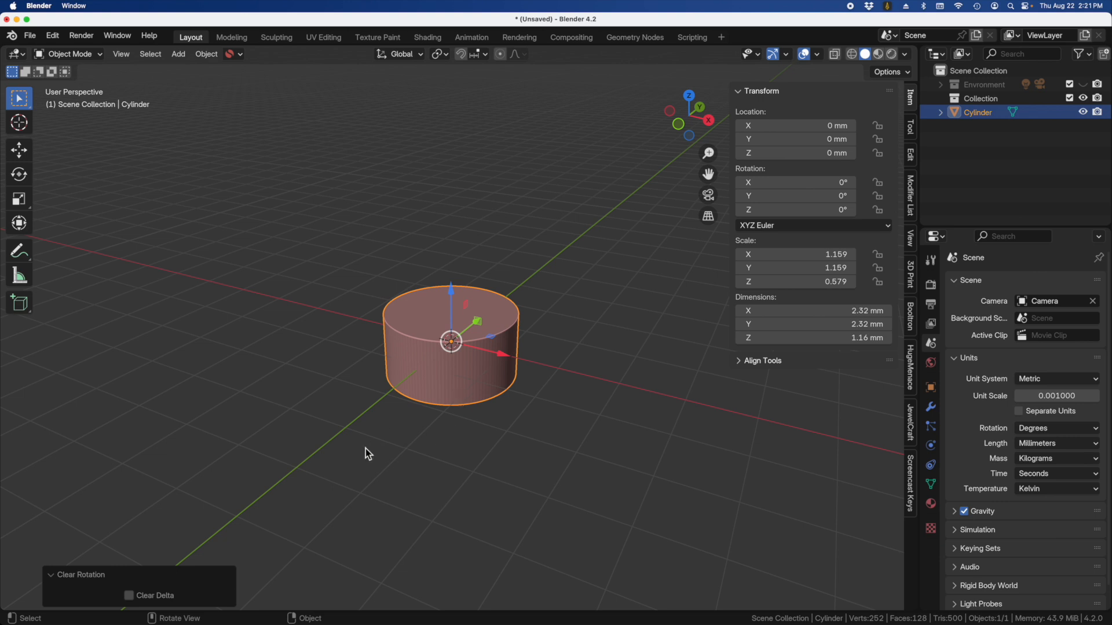
{"action": "middle_click_drag", "start_coordinate": [444, 425], "coordinate": [462, 426]}
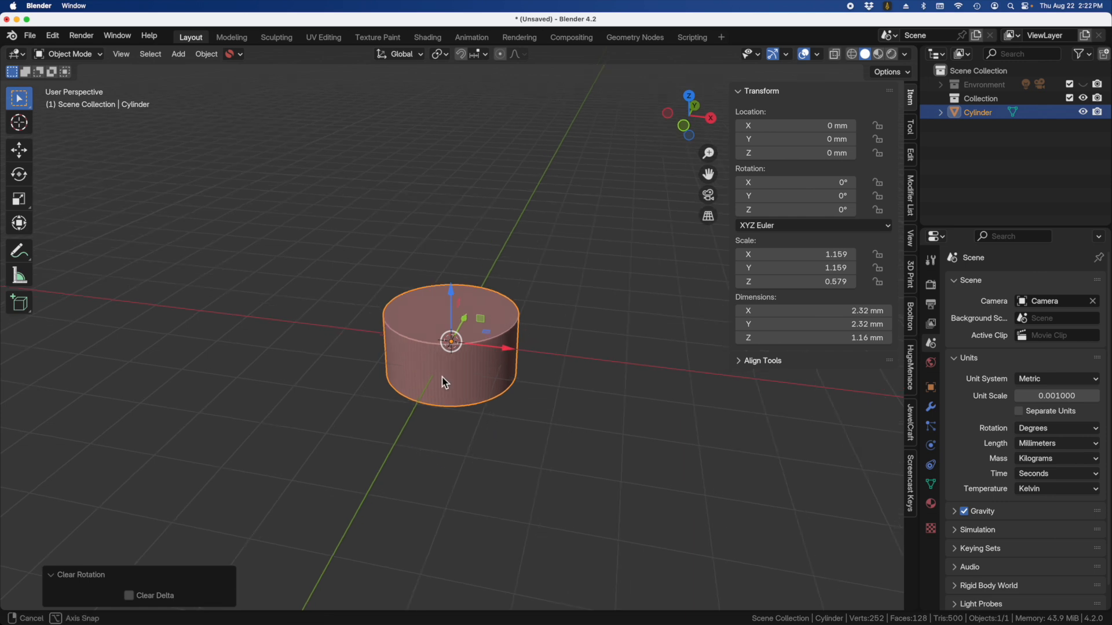
{"action": "middle_click_drag", "start_coordinate": [445, 376], "coordinate": [432, 385]}
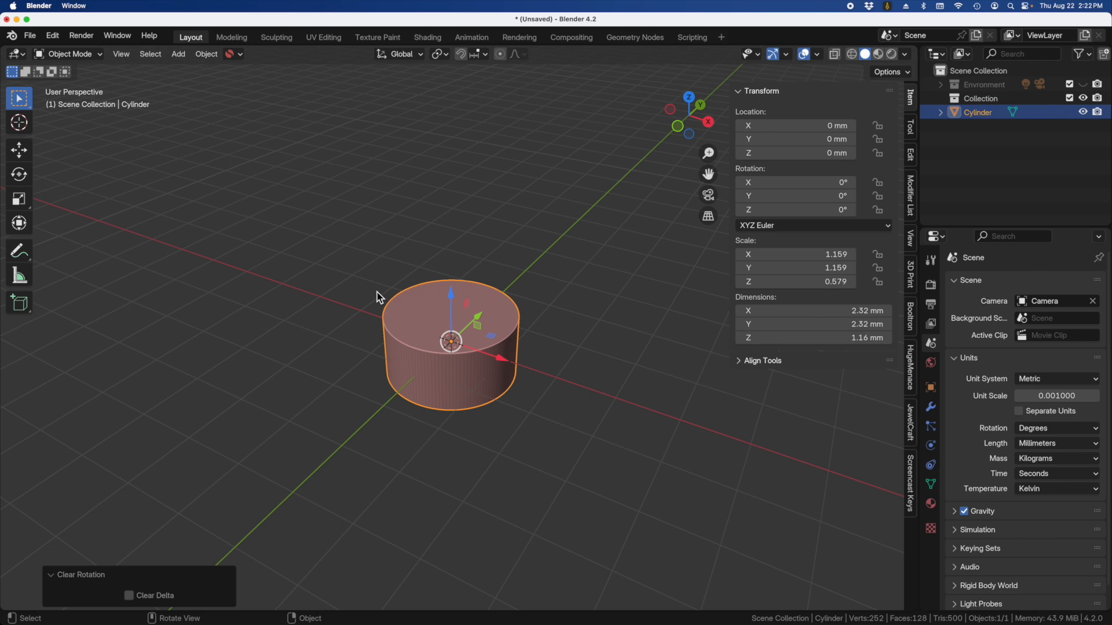
{"action": "middle_click_drag", "start_coordinate": [380, 298], "coordinate": [418, 292]}
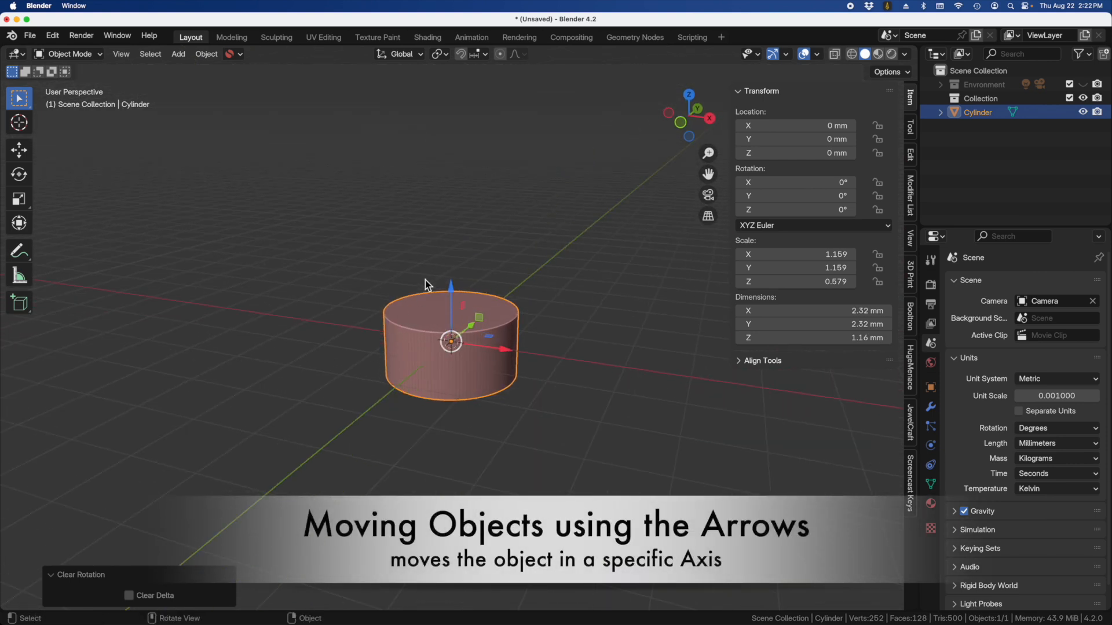
Try moving the cylinder along the Z axis by about -0.4 mm, along X and along Y, undoing each move
{"action": "mouse_move", "coordinate": [453, 289]}
{"action": "left_mouse_down"}
{"action": "mouse_move", "coordinate": [450, 112]}
{"action": "mouse_move", "coordinate": [460, 335]}
{"action": "mouse_move", "coordinate": [463, 166]}
{"action": "mouse_move", "coordinate": [454, 335]}
{"action": "mouse_move", "coordinate": [457, 308]}
{"action": "left_mouse_up"}
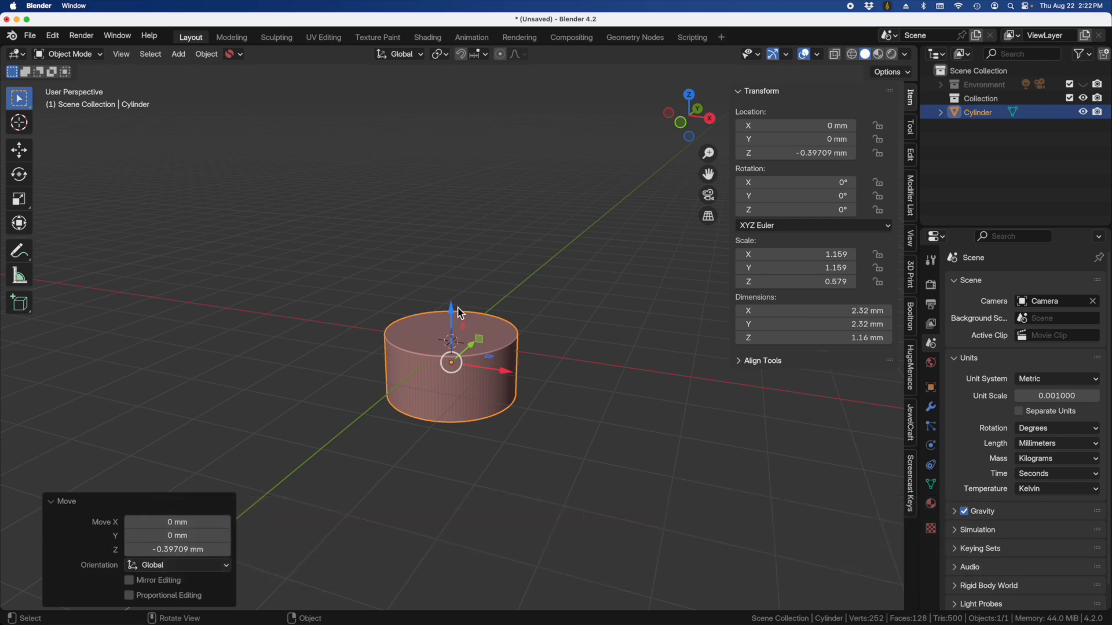
{"action": "key", "text": "super+z"}
{"action": "middle_click_drag", "start_coordinate": [503, 382], "coordinate": [453, 387]}
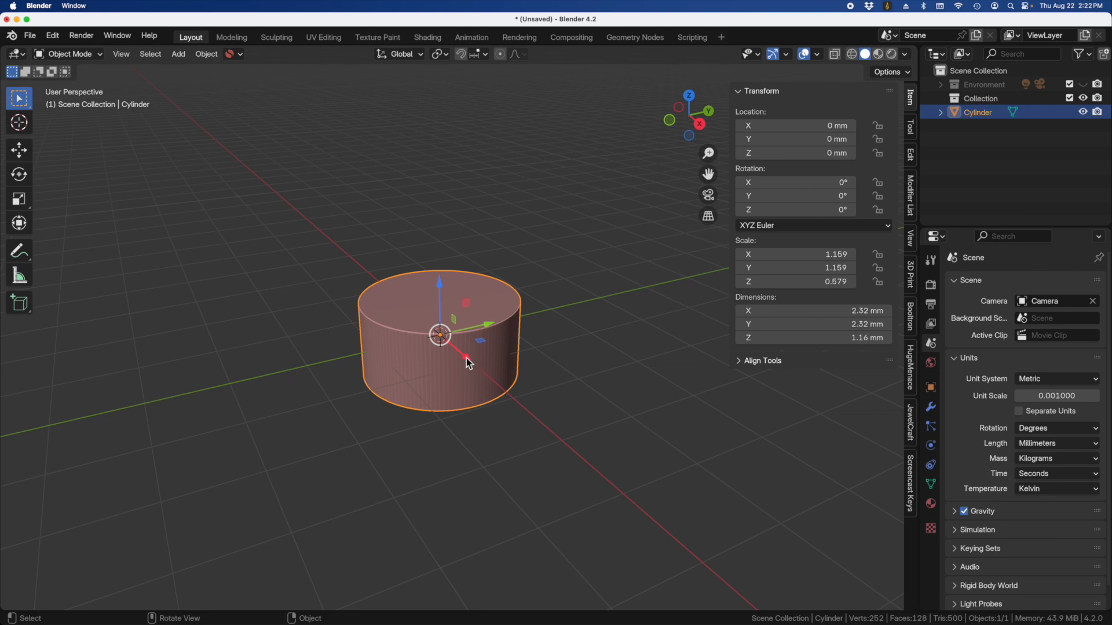
{"action": "left_click_drag", "start_coordinate": [466, 357], "coordinate": [534, 460]}
{"action": "key", "text": "super+z"}
{"action": "left_click_drag", "start_coordinate": [492, 331], "coordinate": [518, 342]}
{"action": "key", "text": "super+z"}
{"action": "middle_click_drag", "start_coordinate": [517, 342], "coordinate": [437, 429]}
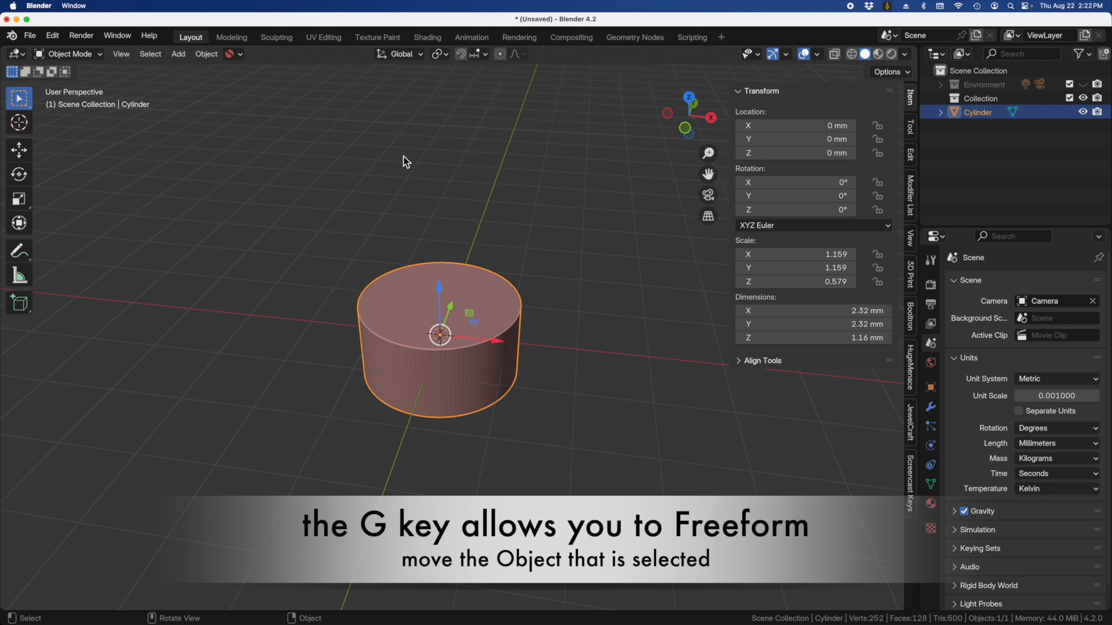
Move the cylinder freely to about X 4.4, Y 3.99, Z 4.59 mm and check its position from the front, right and top
{"action": "scroll", "coordinate": [389, 326], "scroll_direction": "down", "scroll_amount": 4}
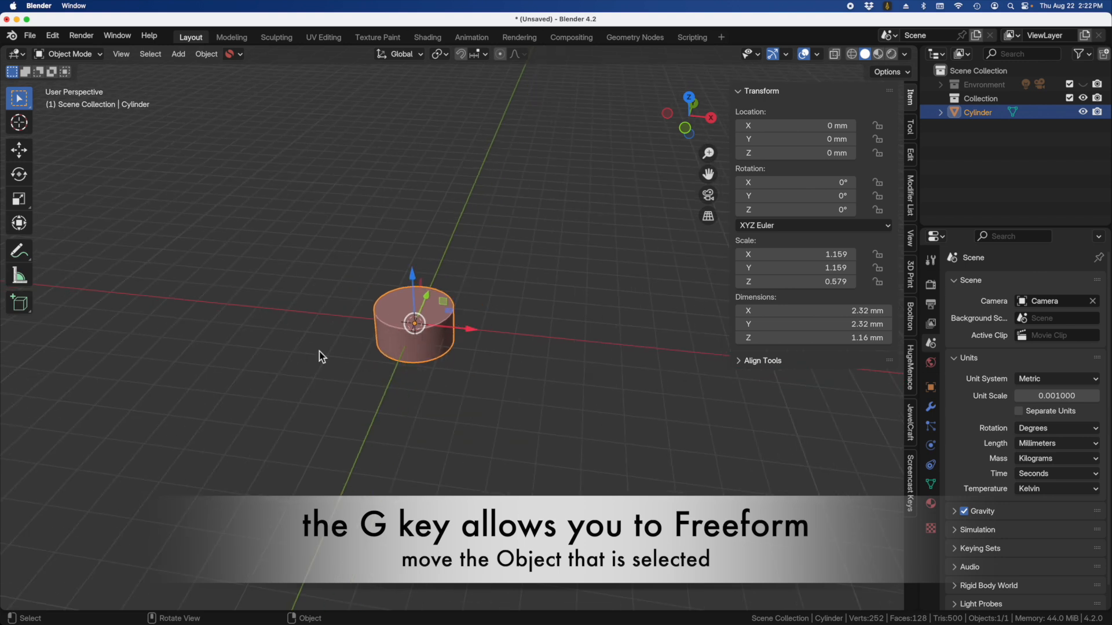
{"action": "key", "text": "g"}
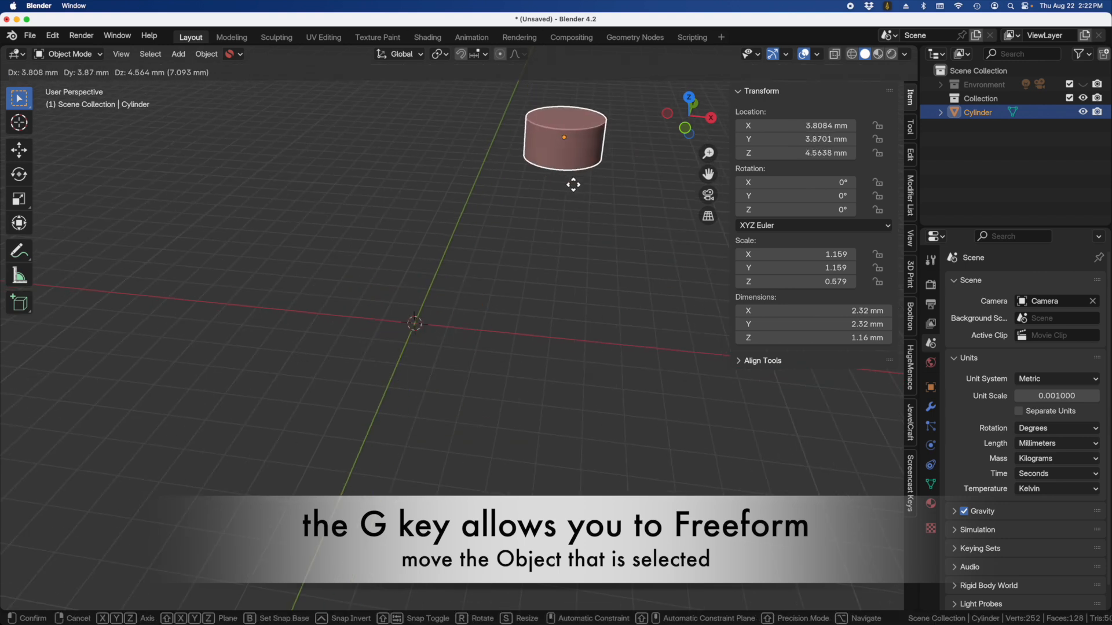
{"action": "left_click", "coordinate": [572, 193]}
{"action": "key", "text": "KP_1"}
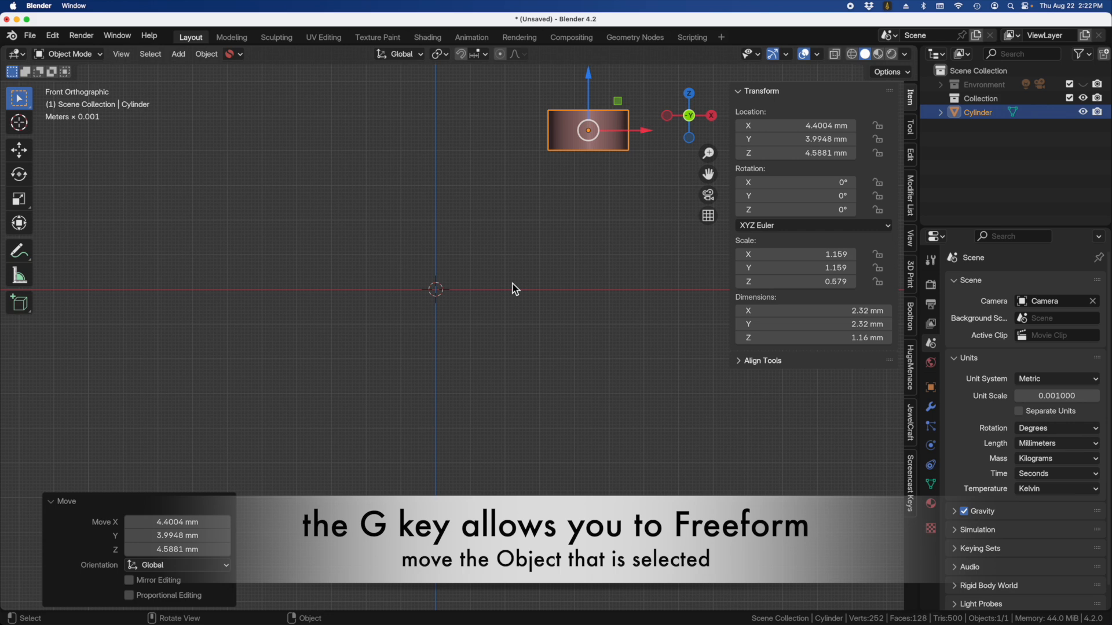
{"action": "scroll", "coordinate": [353, 400], "scroll_direction": "down", "scroll_amount": 3}
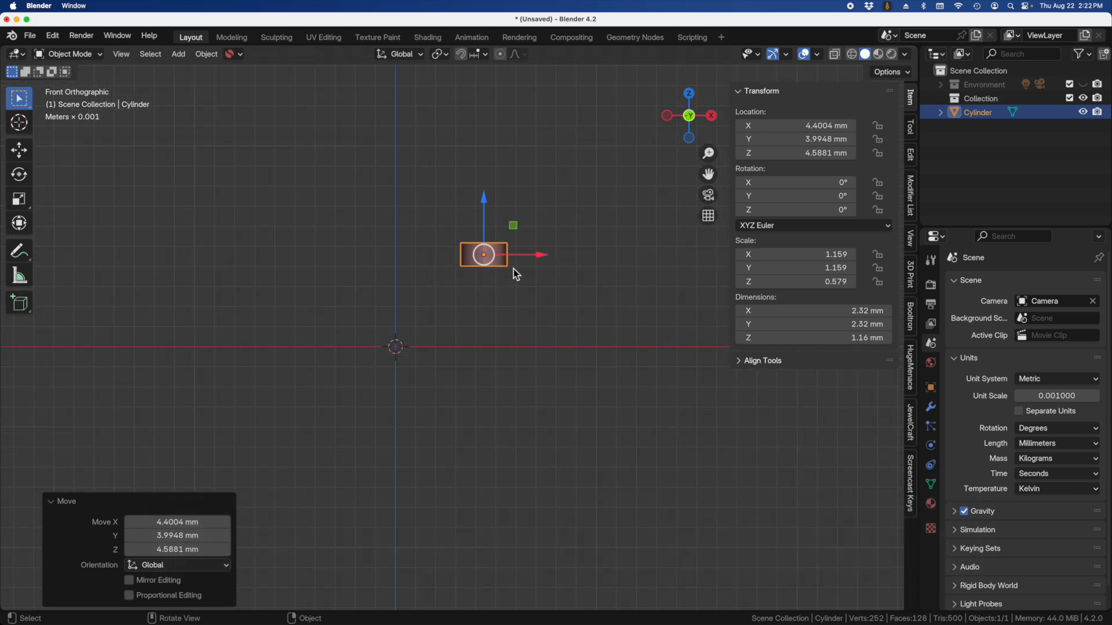
{"action": "key", "text": "KP_3"}
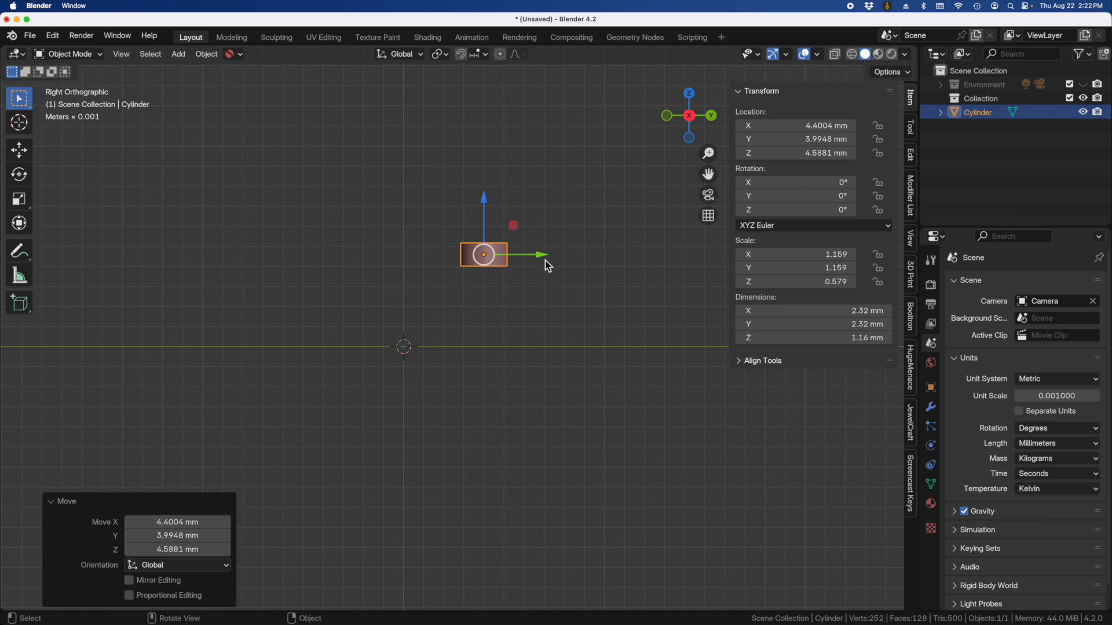
{"action": "key", "text": "KP_7"}
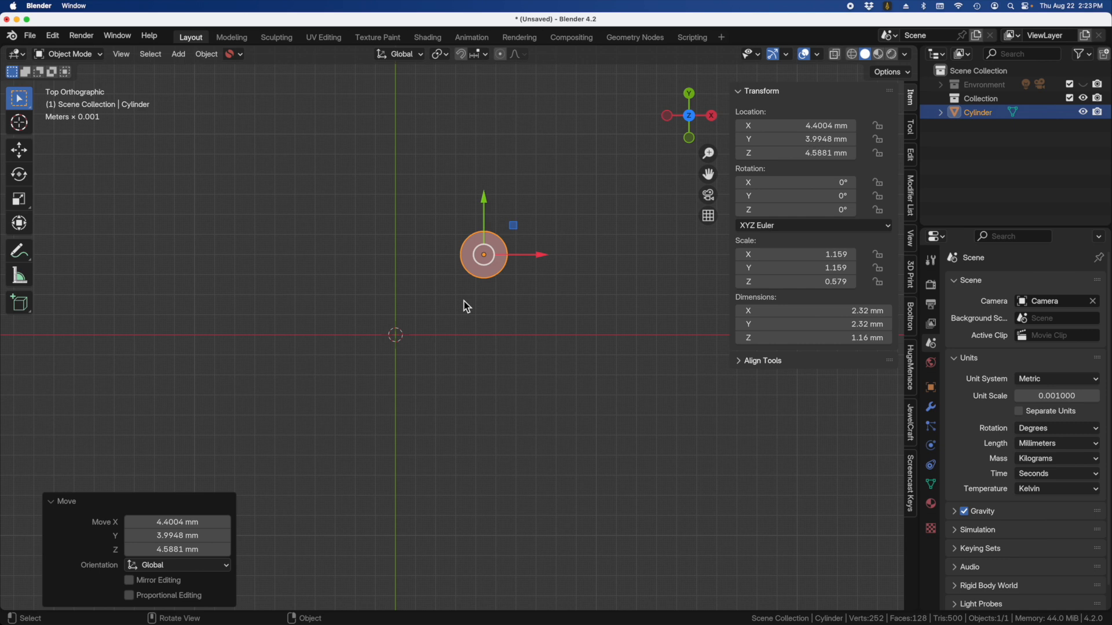
Clear the cylinder's location to return it to the origin, and cancel a further free move
{"action": "middle_click_drag", "start_coordinate": [479, 320], "coordinate": [353, 228]}
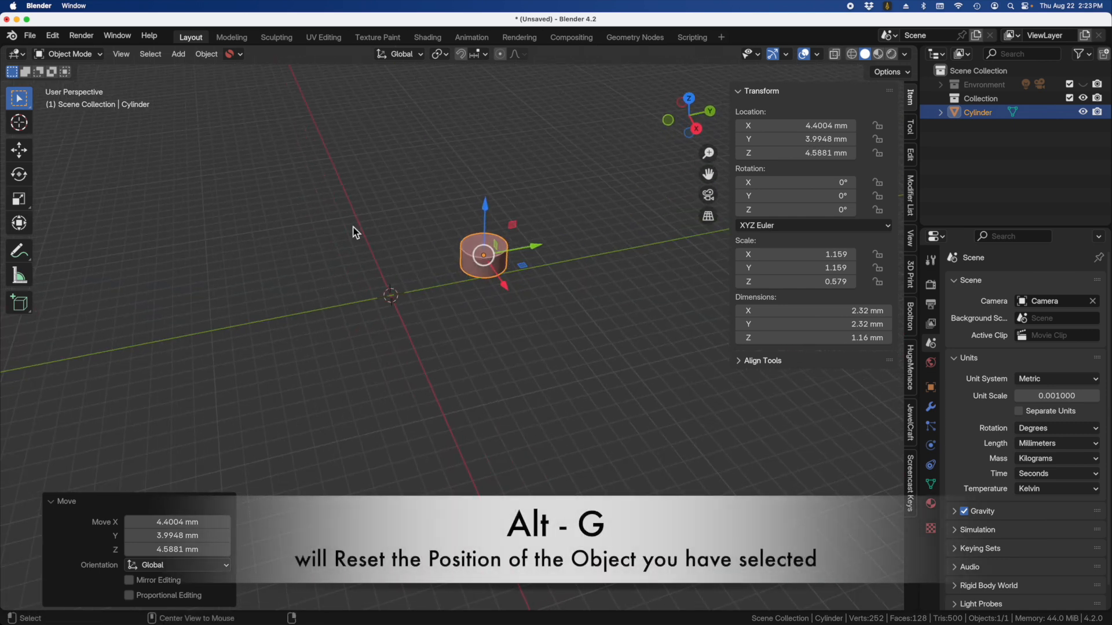
{"action": "key", "text": "alt+g"}
{"action": "scroll", "coordinate": [374, 307], "scroll_direction": "up", "scroll_amount": 4}
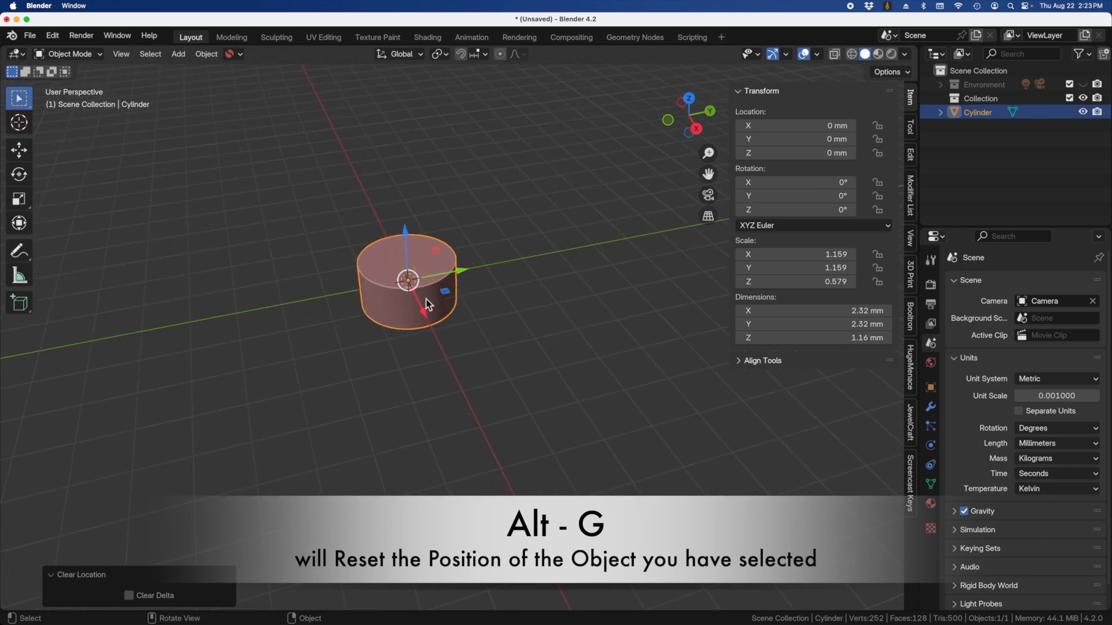
{"action": "key", "text": "g"}
{"action": "right_click", "coordinate": [469, 262]}
Try moving the cylinder along the X axis by about 4 mm, along Z by about 3 mm and along Y by about -0.9 mm, cancelling each move
{"action": "middle_click_drag", "start_coordinate": [513, 233], "coordinate": [405, 292]}
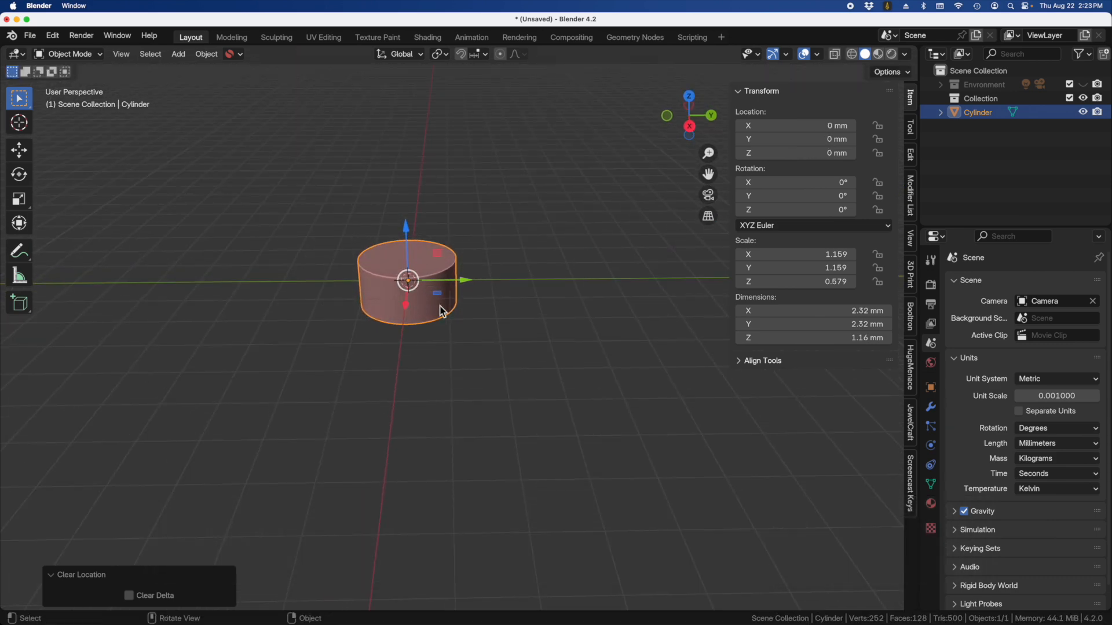
{"action": "key", "text": "g"}
{"action": "key", "text": "x"}
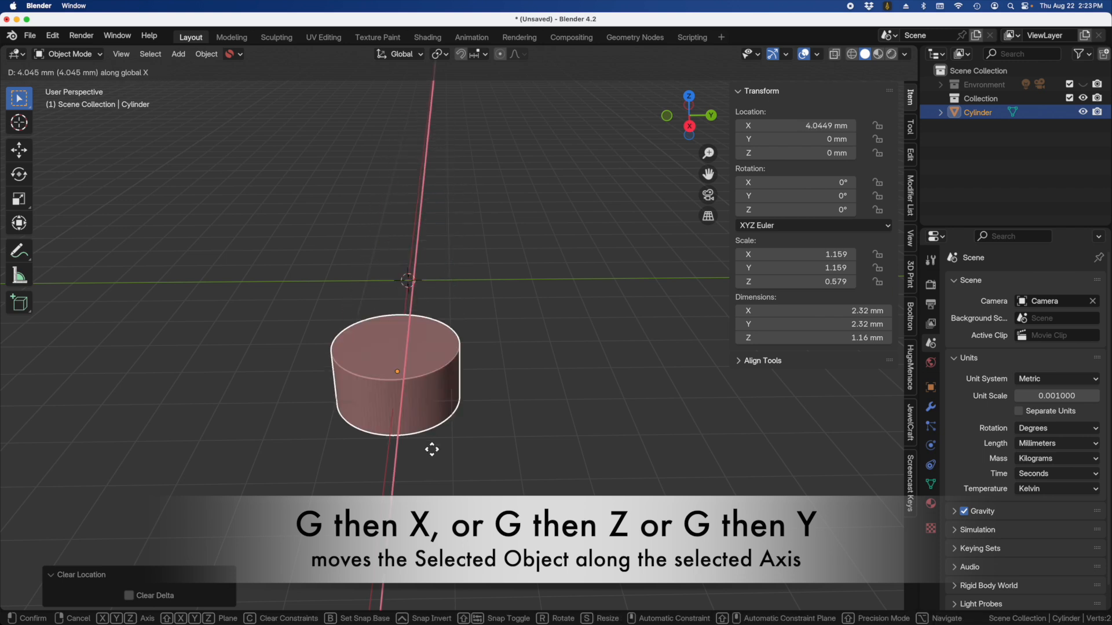
{"action": "right_click", "coordinate": [453, 301]}
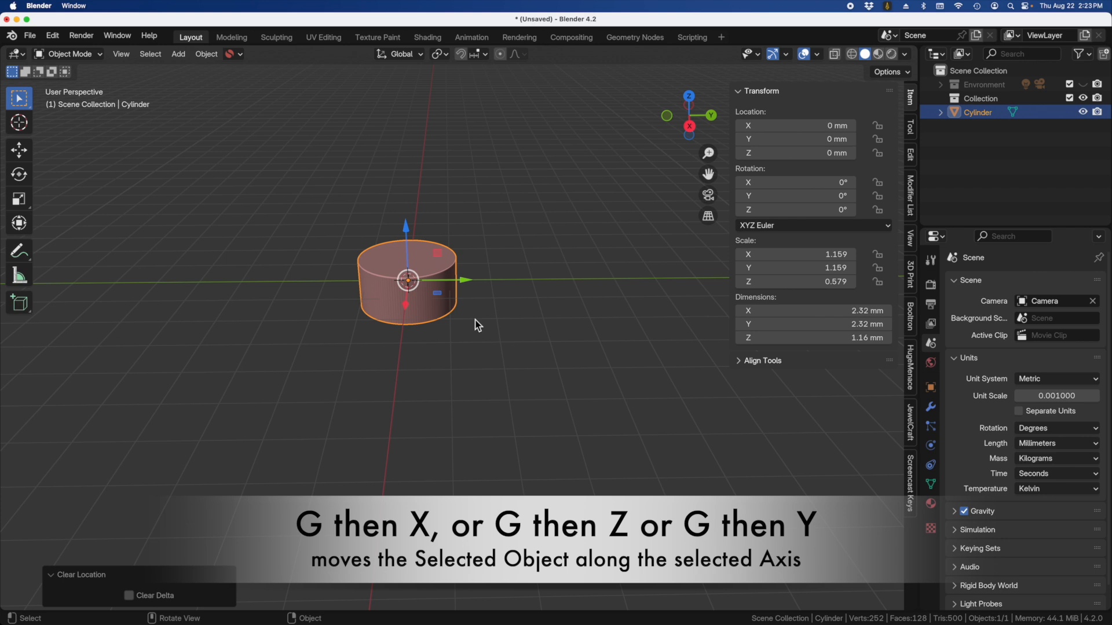
{"action": "key", "text": "g"}
{"action": "key", "text": "z"}
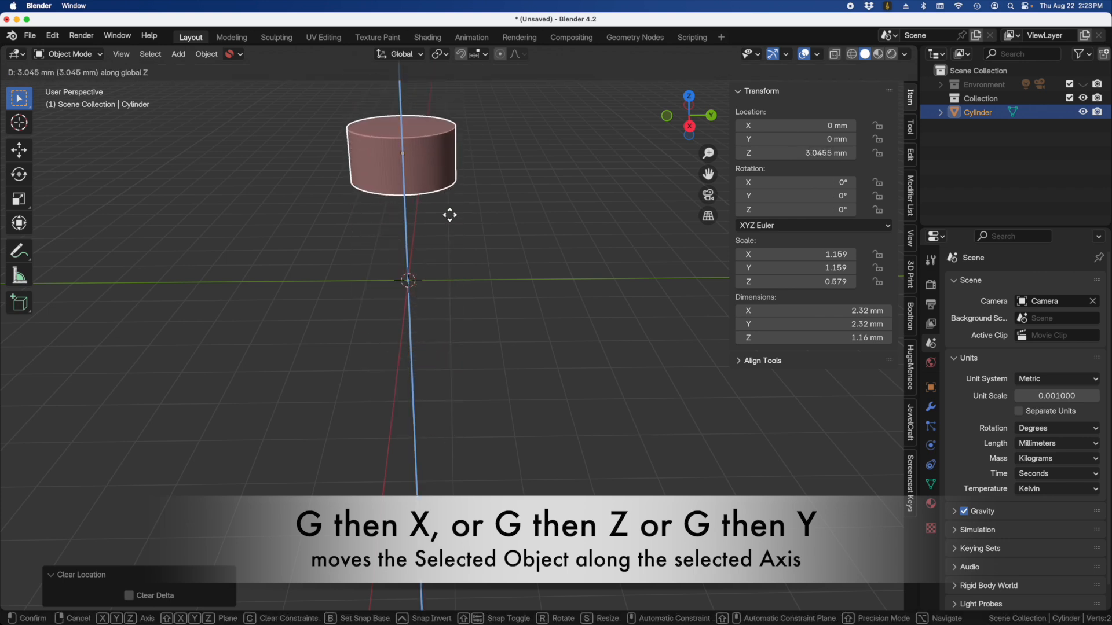
{"action": "key", "text": "Escape"}
{"action": "key", "text": "g"}
{"action": "key", "text": "y"}
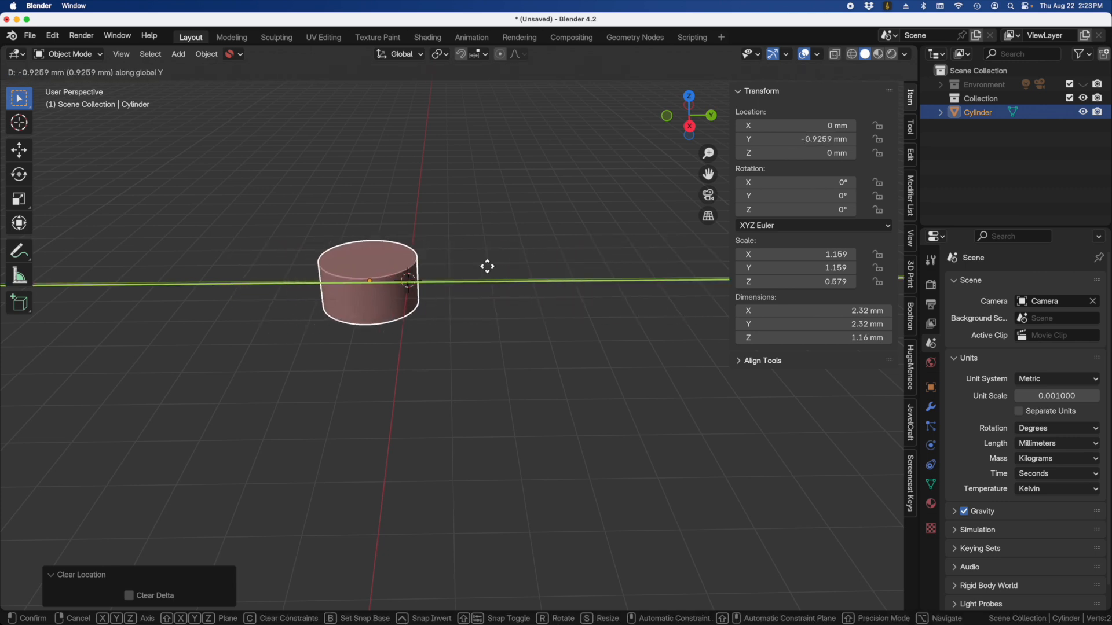
{"action": "key", "text": "Escape"}
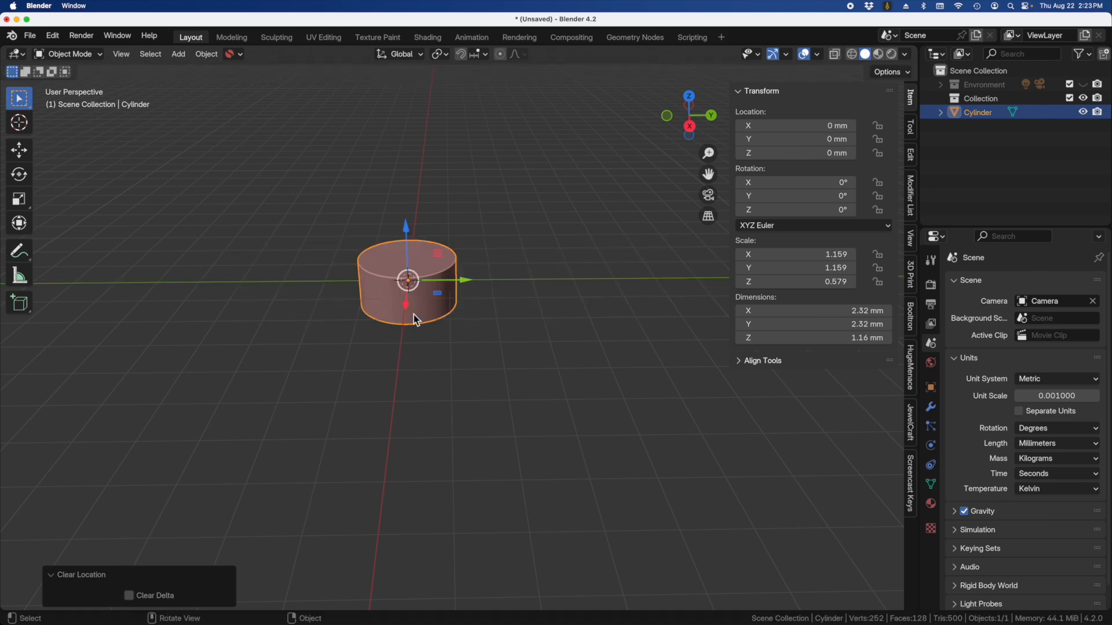
Move the cylinder freely to about X -2.39, Y 5.33, Z 4.5 mm, and clear its location to return it to the origin
{"action": "scroll", "coordinate": [482, 325], "scroll_direction": "down", "scroll_amount": 2}
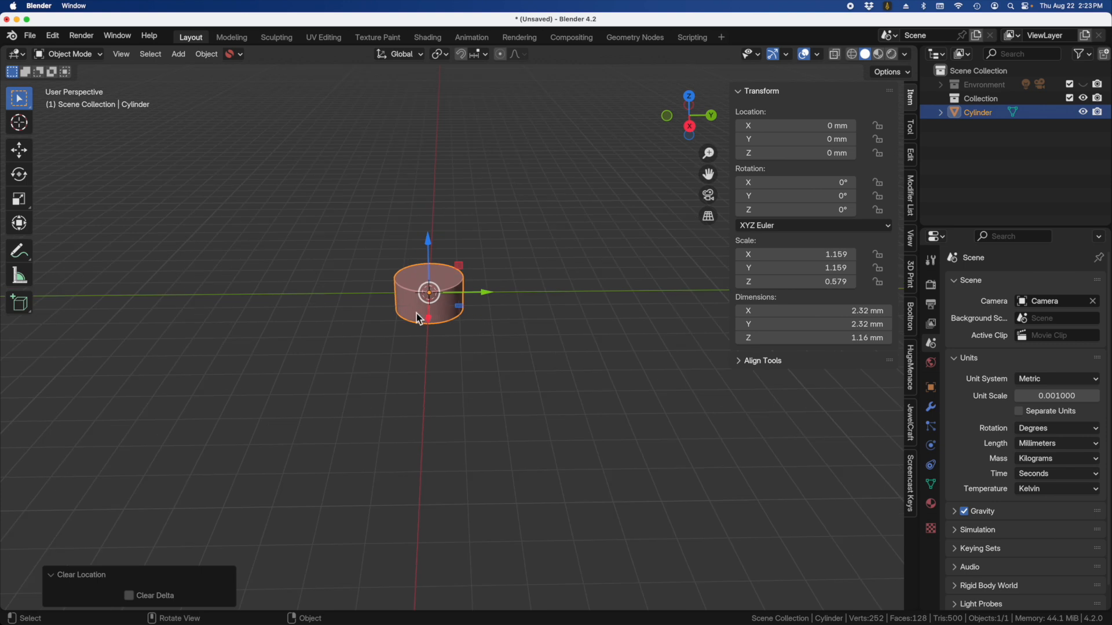
{"action": "key", "text": "g"}
{"action": "left_click", "coordinate": [574, 168]}
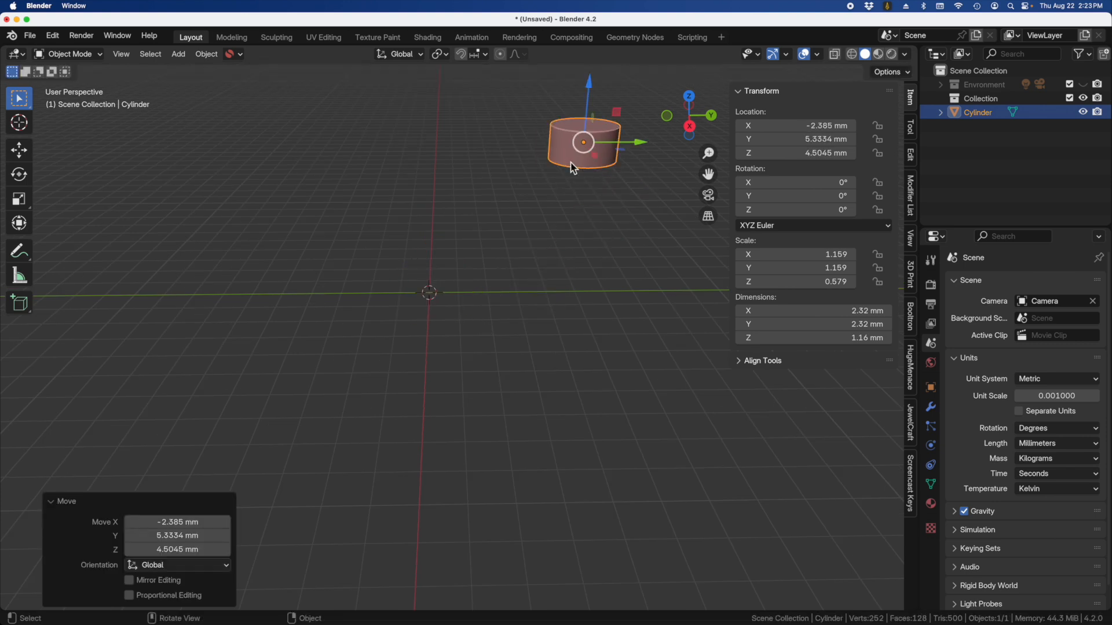
{"action": "key", "text": "alt+g"}
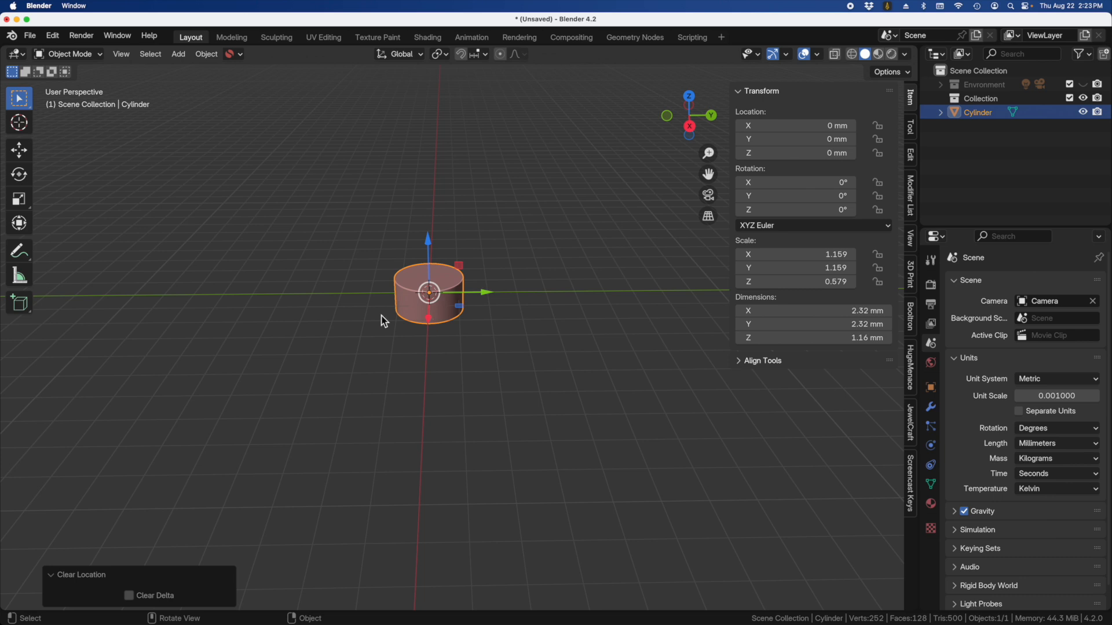
Delete the cylinder from the scene
{"action": "scroll", "coordinate": [434, 290], "scroll_direction": "up", "scroll_amount": 3}
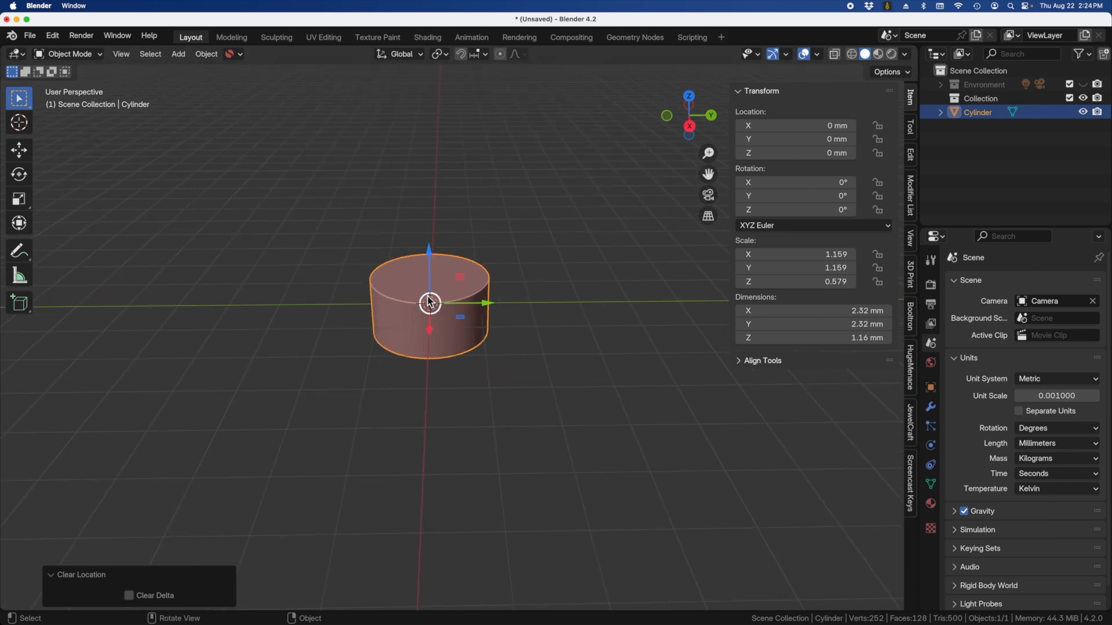
{"action": "key", "text": "x"}
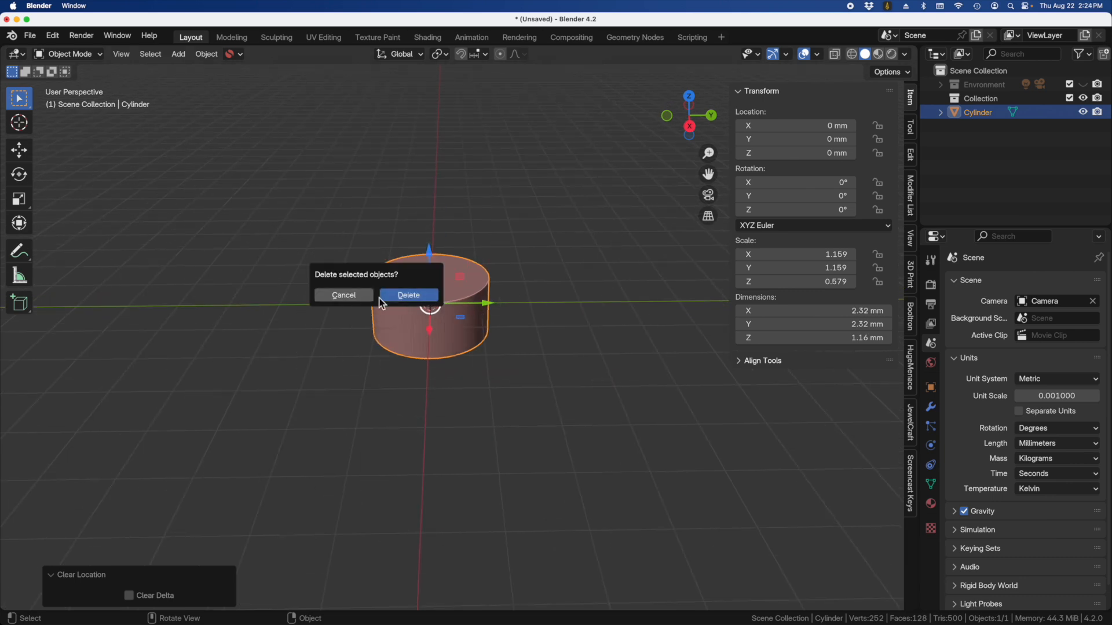
{"action": "left_click", "coordinate": [421, 297]}
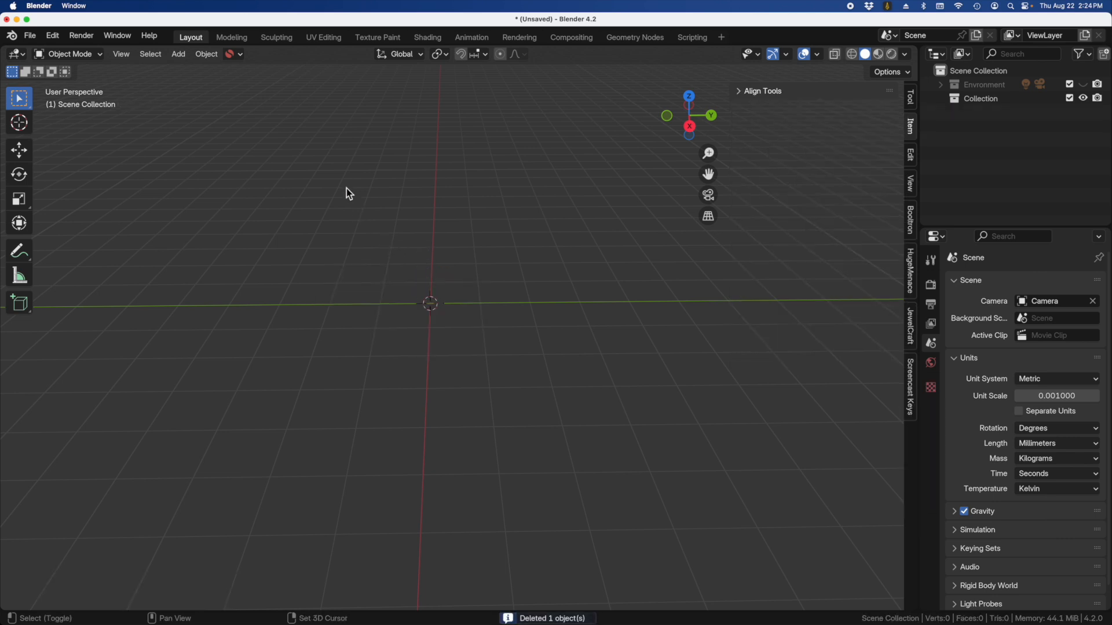
Add a 2 mm mesh cube at the origin
{"action": "key", "text": "shift+a"}
{"action": "mouse_move", "coordinate": [324, 181]}
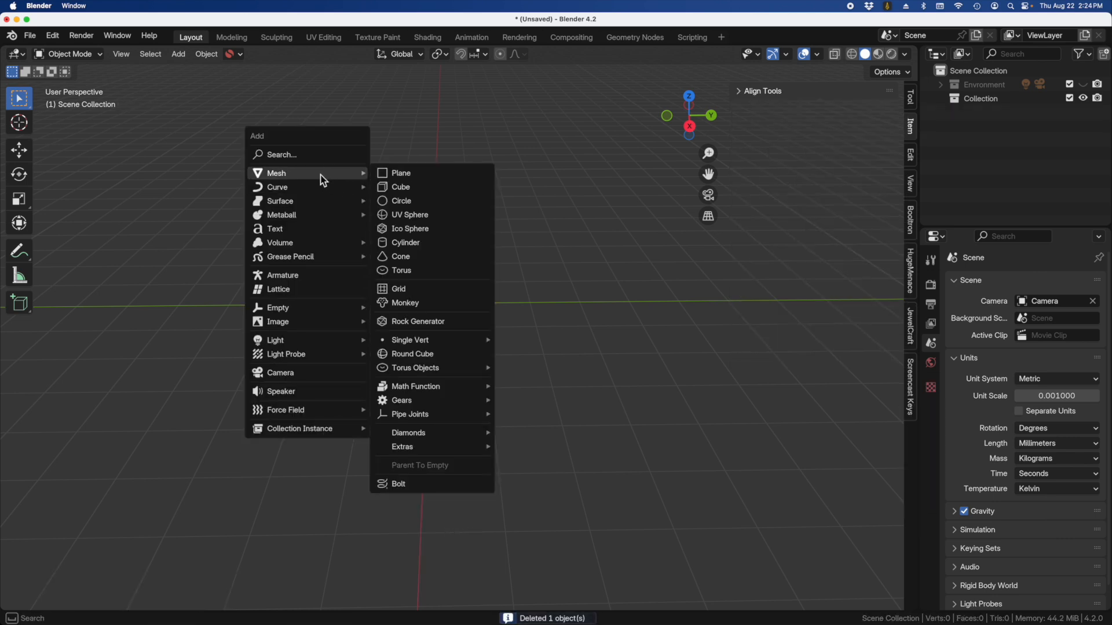
{"action": "left_click", "coordinate": [399, 187]}
{"action": "middle_click_drag", "start_coordinate": [404, 364], "coordinate": [373, 295]}
{"action": "scroll", "coordinate": [373, 295], "scroll_direction": "up", "scroll_amount": 2}
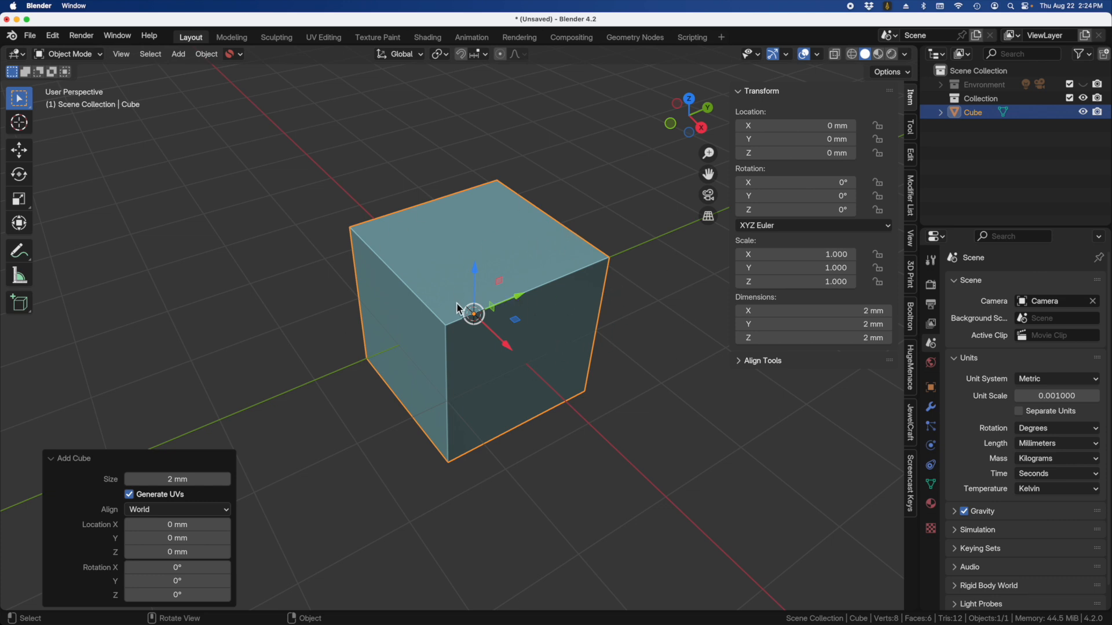
Enter Edit Mode on the cube, try the edge, vertex and face selection modes, and return to vertex selection
{"action": "key", "text": "Tab"}
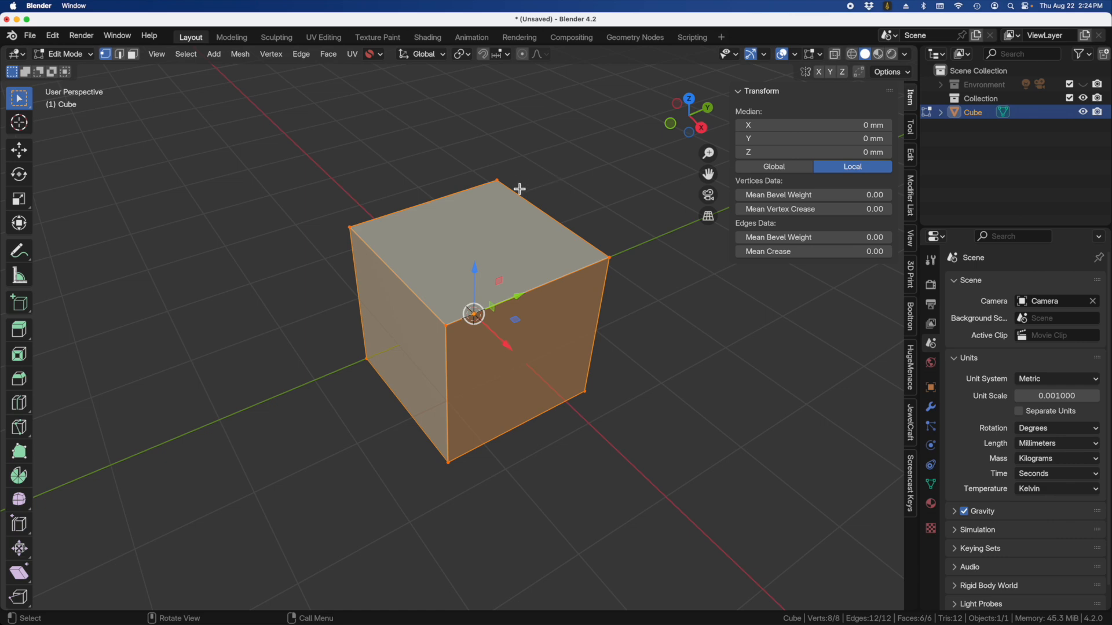
{"action": "left_click", "coordinate": [120, 54]}
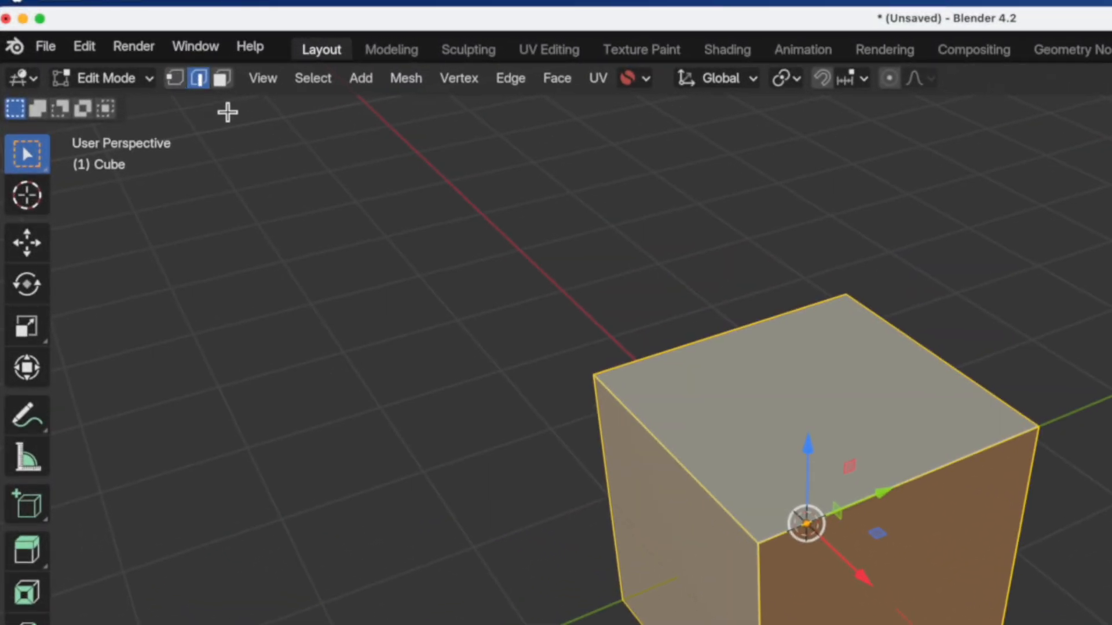
{"action": "left_click", "coordinate": [175, 79]}
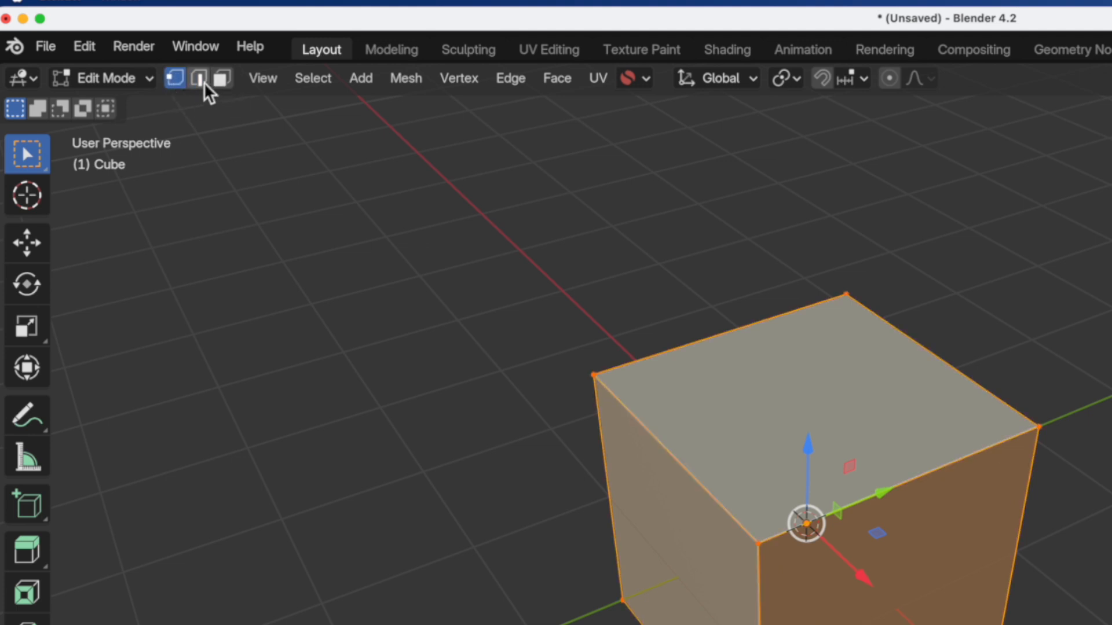
{"action": "left_click", "coordinate": [200, 80]}
{"action": "left_click", "coordinate": [222, 78]}
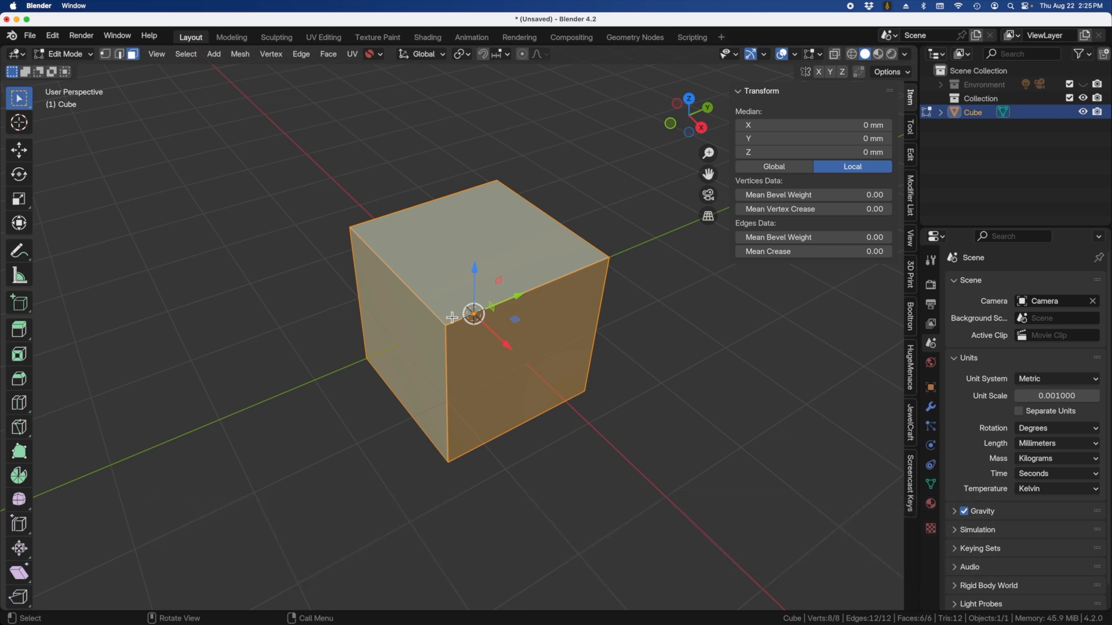
{"action": "key", "text": "1"}
{"action": "scroll", "coordinate": [502, 181], "scroll_direction": "up", "scroll_amount": 5}
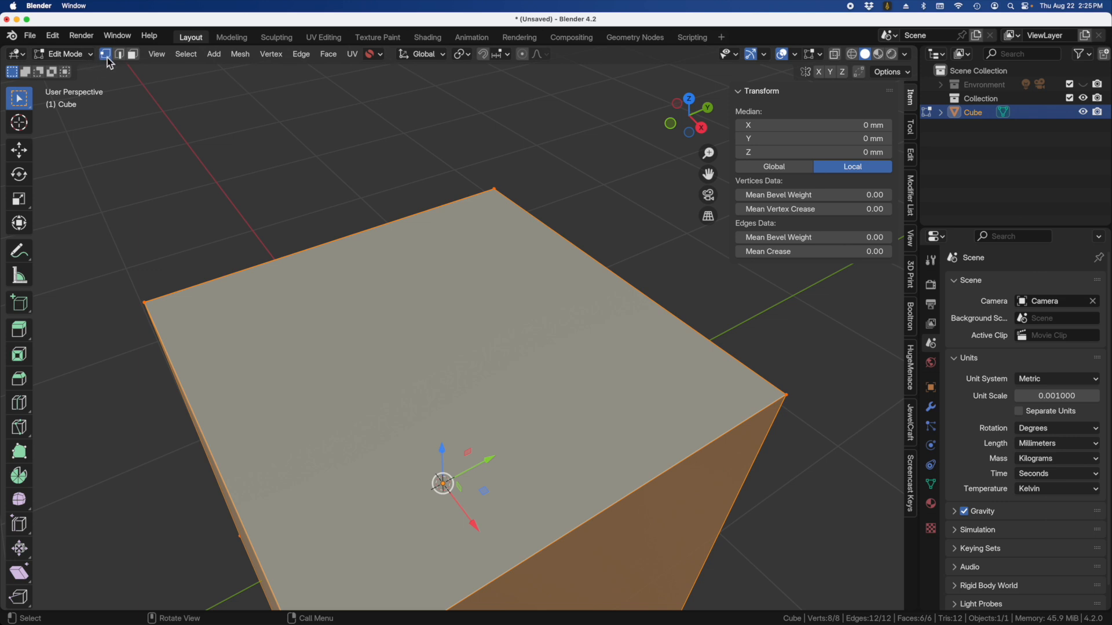
Switch to edge selection and select two adjacent edges at the back of the cube's top face
{"action": "key", "text": "2"}
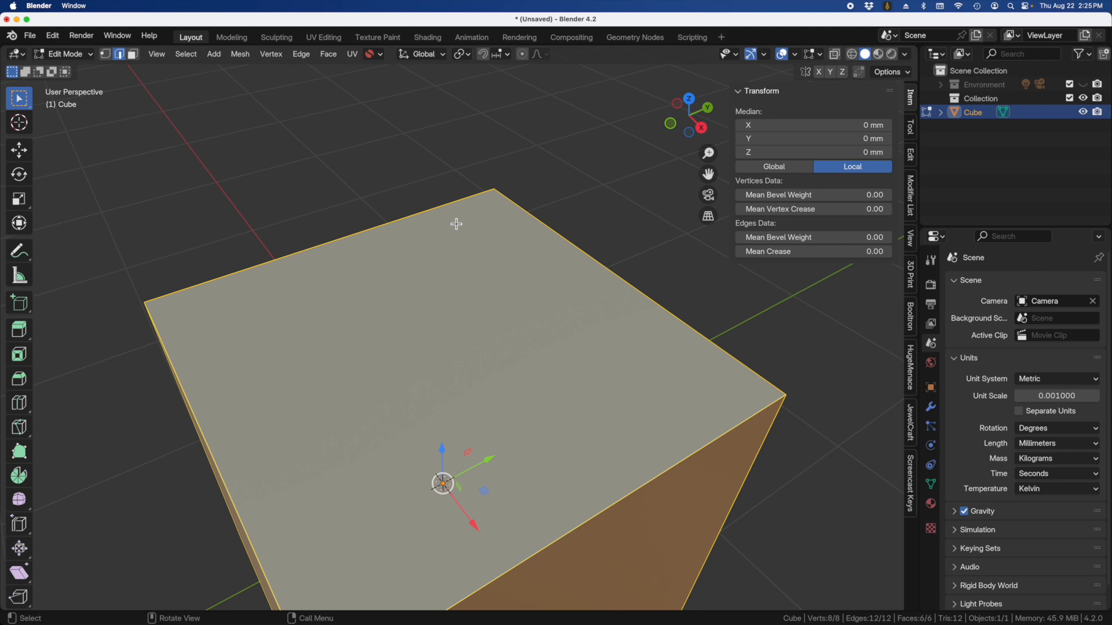
{"action": "left_click", "coordinate": [359, 232]}
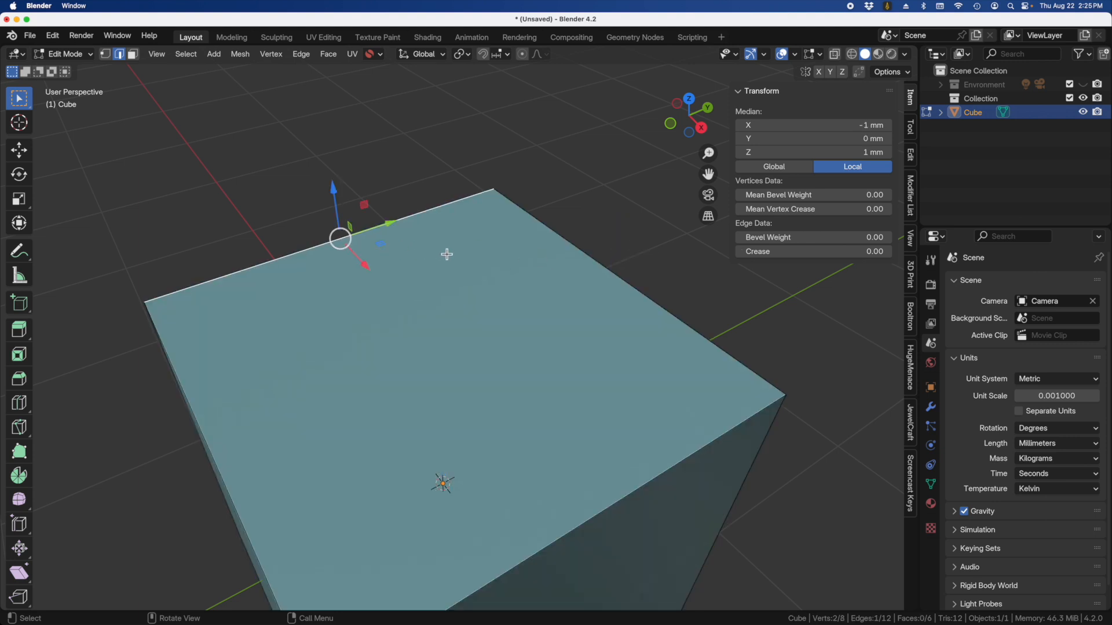
{"action": "left_click", "coordinate": [560, 252], "text": "shift"}
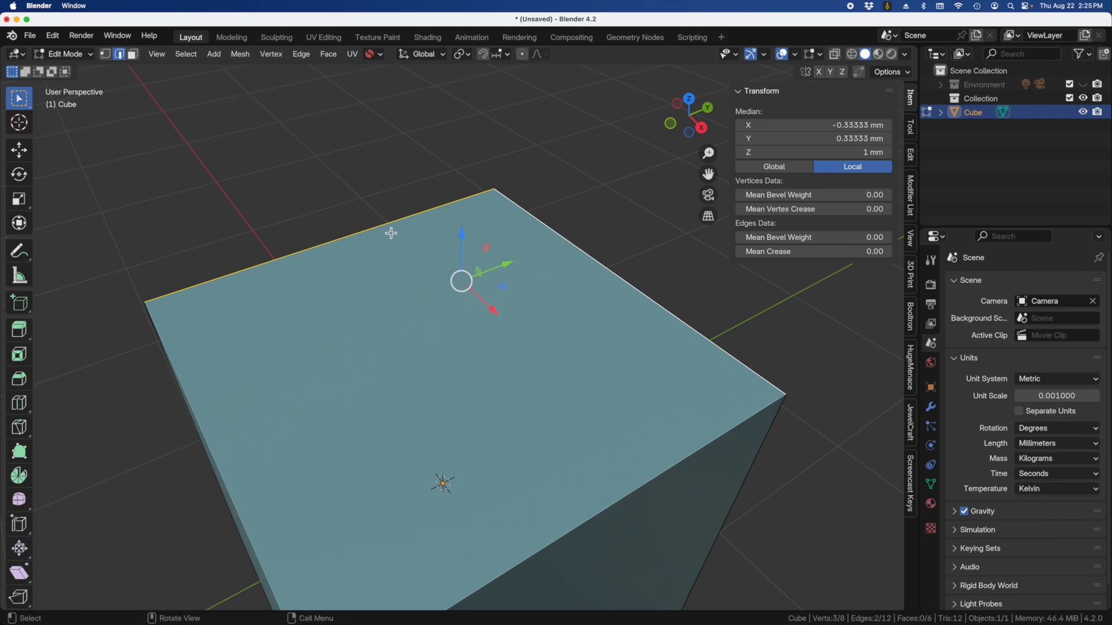
{"action": "scroll", "coordinate": [330, 225], "scroll_direction": "down", "scroll_amount": 6}
{"action": "scroll", "coordinate": [354, 306], "scroll_direction": "up", "scroll_amount": 4}
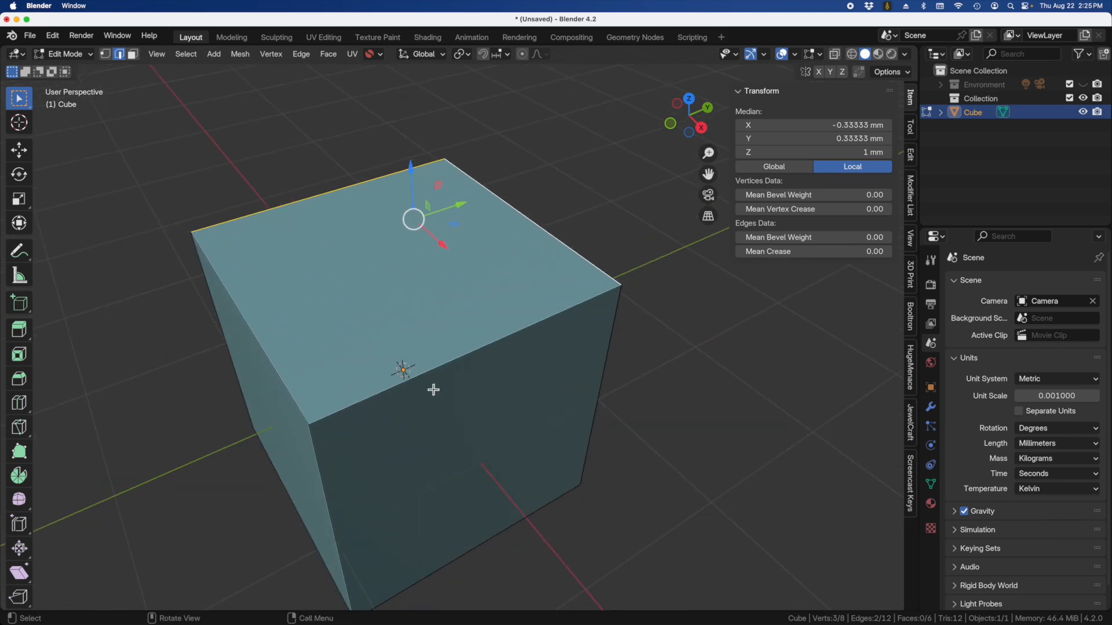
Select only the front edge of the cube's top face and clear the selection
{"action": "left_click", "coordinate": [452, 361]}
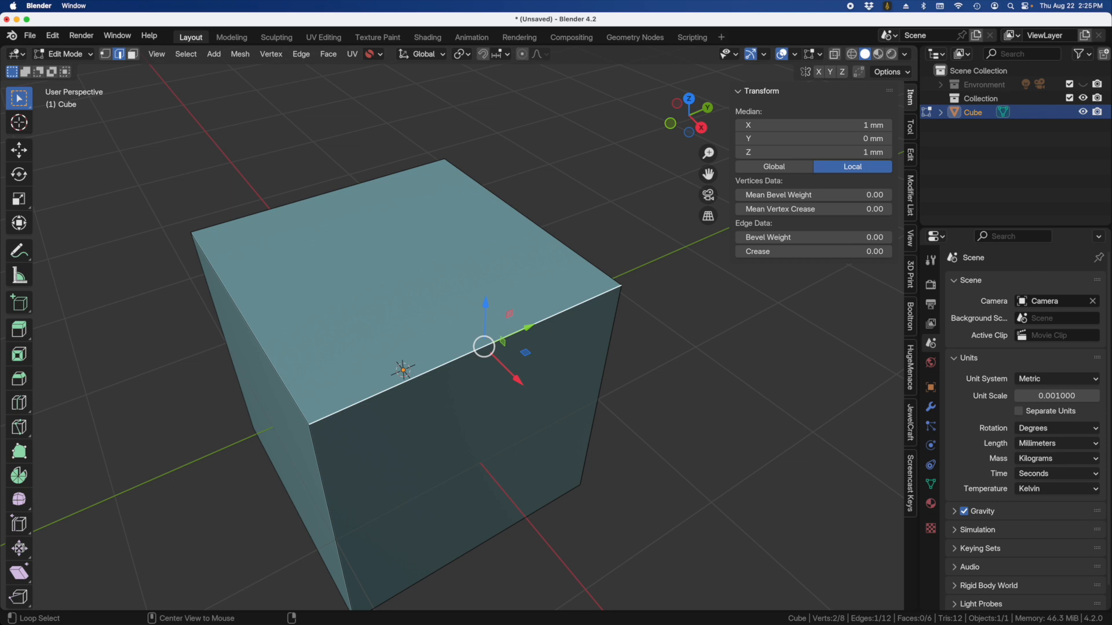
{"action": "key", "text": "alt+a"}
{"action": "left_click", "coordinate": [450, 361]}
{"action": "key", "text": "alt+a"}
{"action": "middle_click_drag", "start_coordinate": [434, 336], "coordinate": [401, 287]}
{"action": "scroll", "coordinate": [415, 292], "scroll_direction": "down", "scroll_amount": 3}
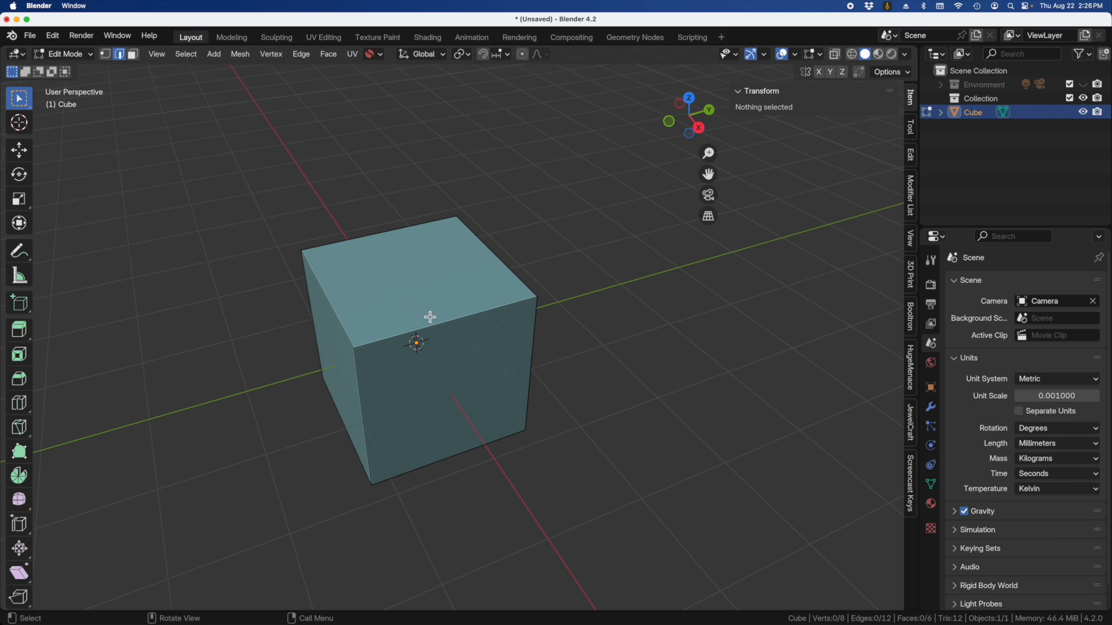
Select three connected edges of the cube's top face plus the vertical edge at the adjoining front corner
{"action": "left_click", "coordinate": [387, 237]}
{"action": "left_click", "coordinate": [493, 255], "text": "shift"}
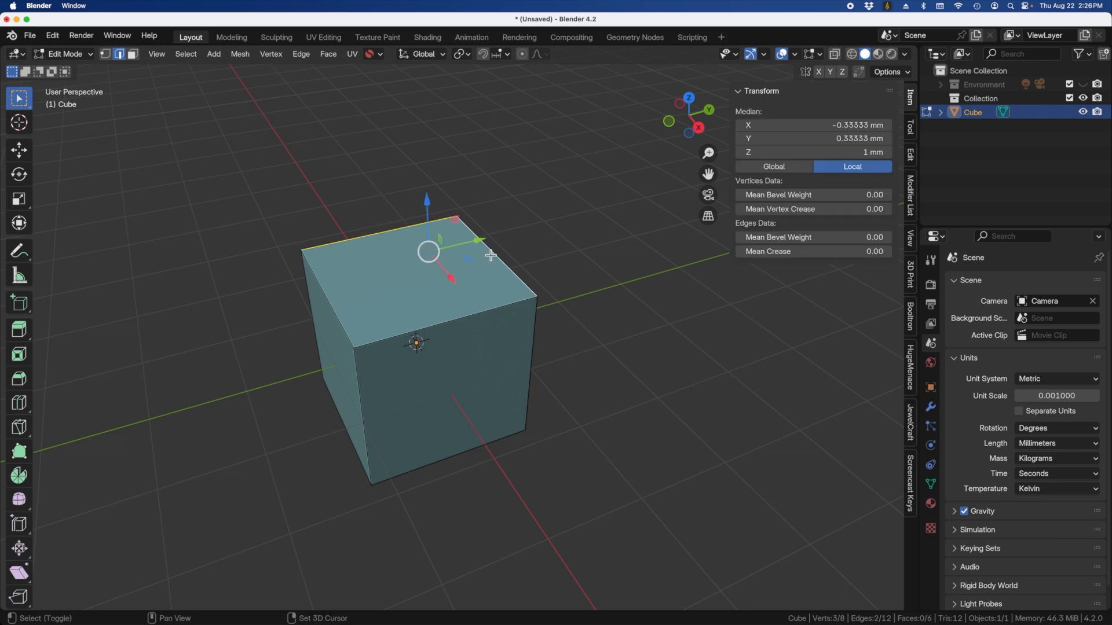
{"action": "left_click", "coordinate": [454, 319], "text": "shift"}
{"action": "key", "text": "c"}
{"action": "left_click", "coordinate": [536, 354]}
{"action": "key", "text": "Escape"}
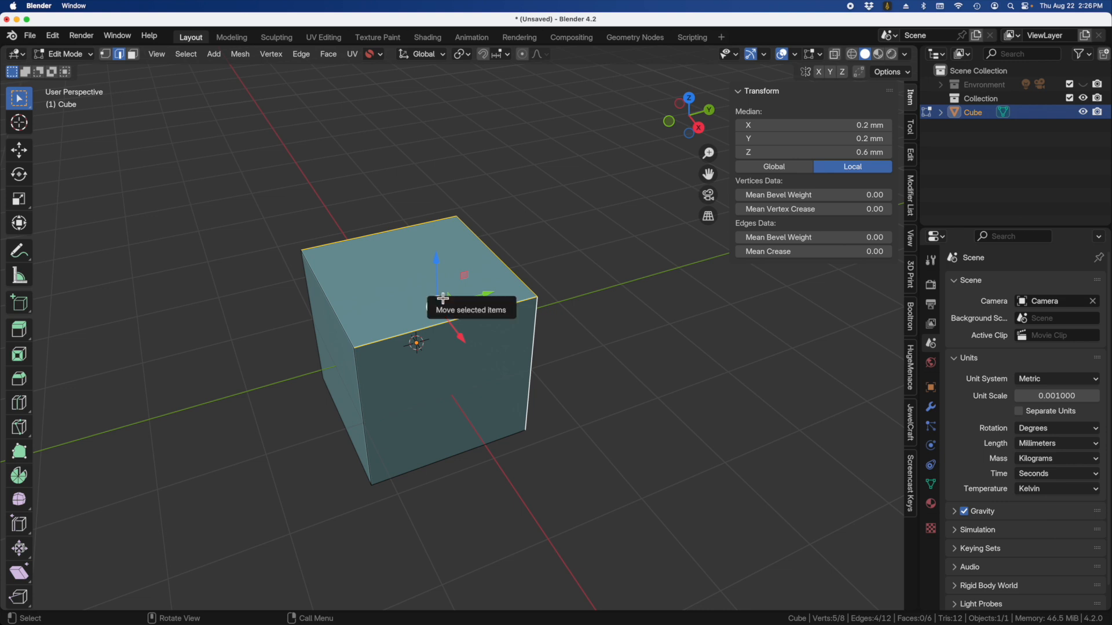
Try beveling the four selected edges with an offset of about 0.73 mm and 7 segments
{"action": "key", "text": "ctrl+b"}
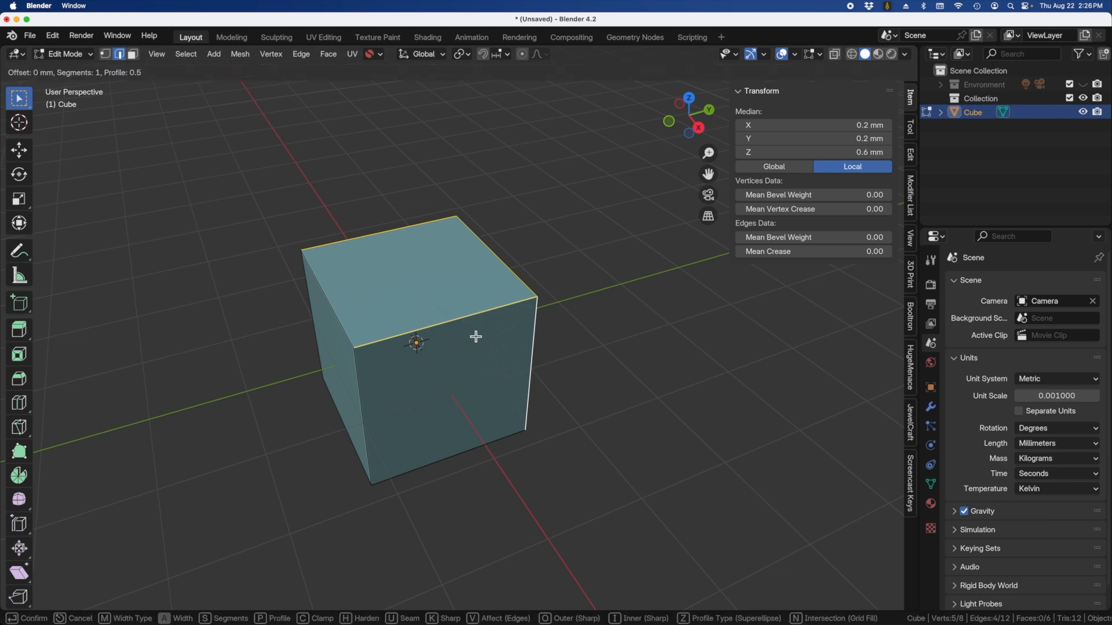
{"action": "scroll", "coordinate": [484, 345], "scroll_direction": "up", "scroll_amount": 6}
{"action": "scroll", "coordinate": [484, 344], "scroll_direction": "down", "scroll_amount": 5}
{"action": "scroll", "coordinate": [484, 344], "scroll_direction": "up", "scroll_amount": 5}
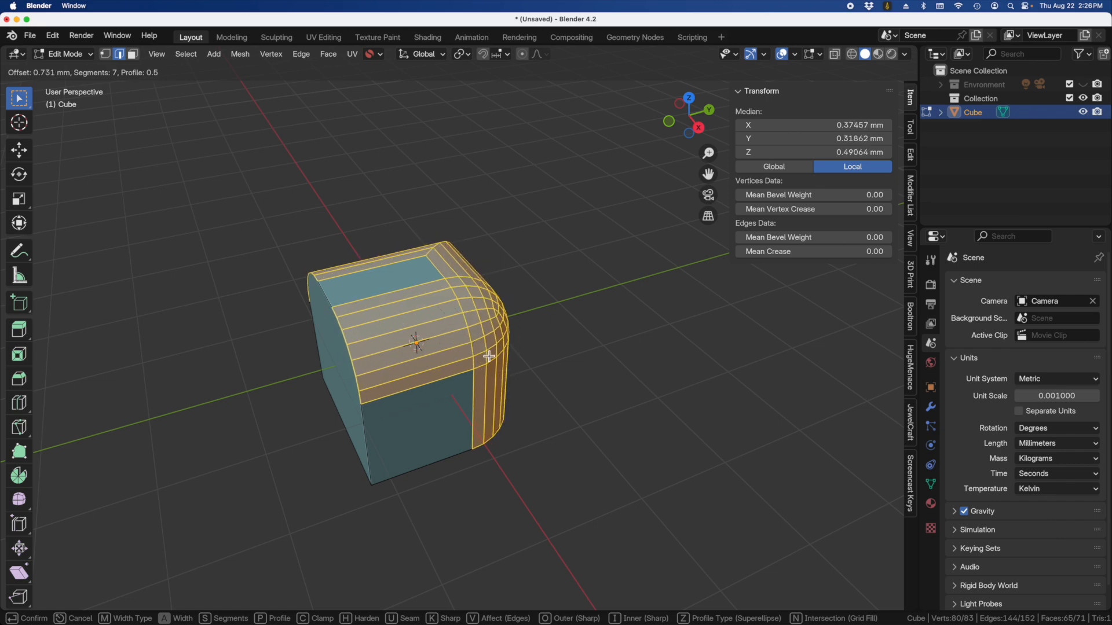
{"action": "key", "text": "Escape"}
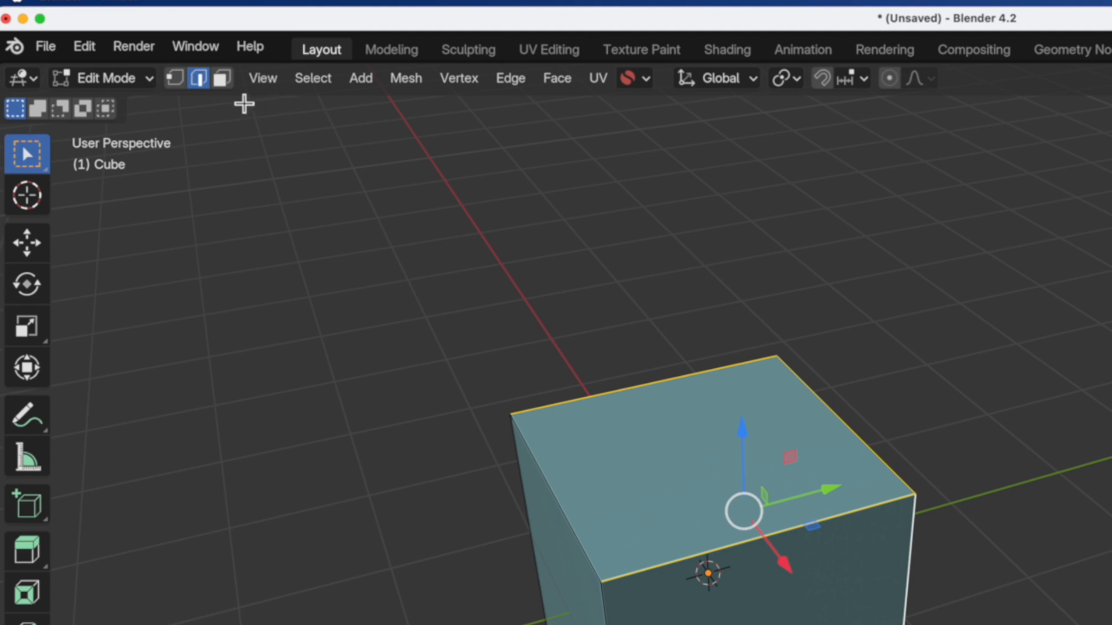
Switch to face selection and select the cube's top face, its positive X face and its negative Y face in turn
{"action": "key", "text": "3"}
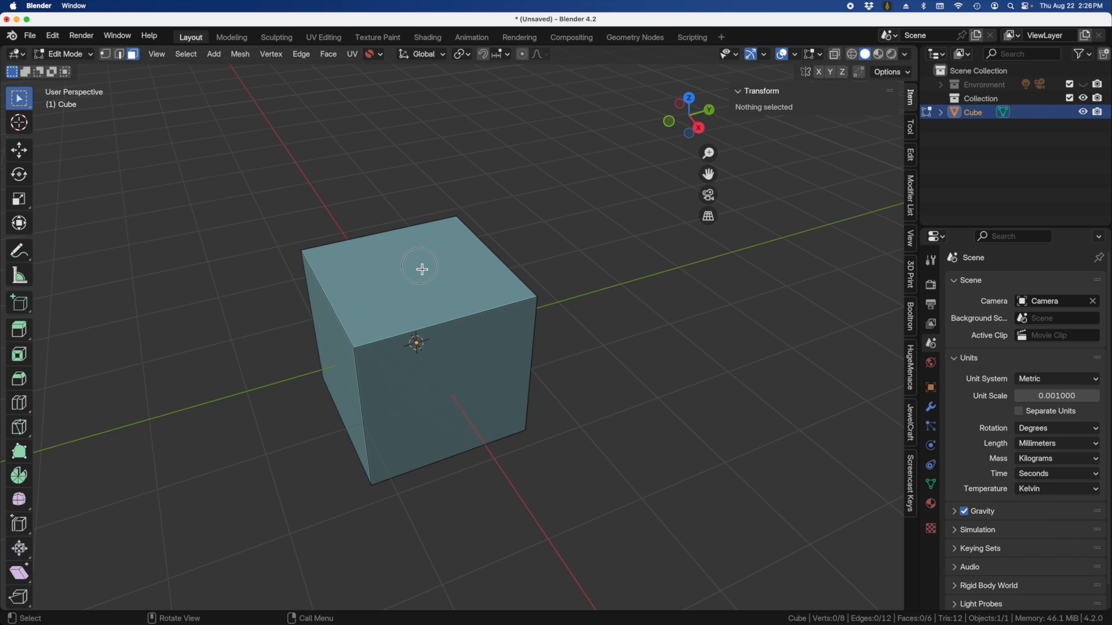
{"action": "left_click", "coordinate": [421, 269]}
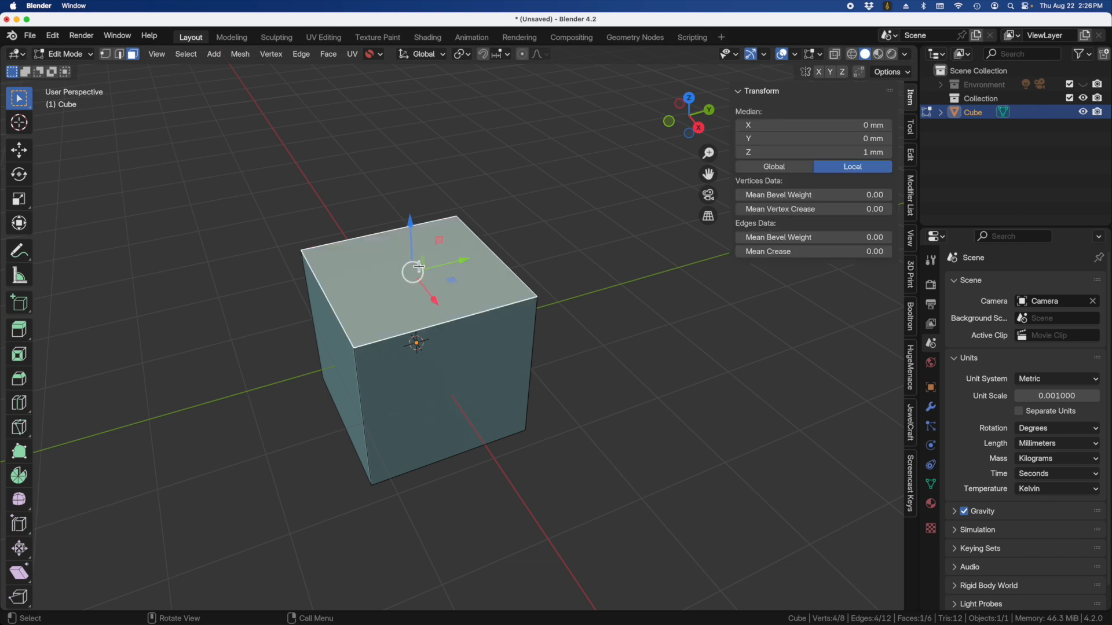
{"action": "left_click", "coordinate": [493, 366]}
{"action": "left_click", "coordinate": [334, 354]}
{"action": "middle_click_drag", "start_coordinate": [335, 354], "coordinate": [419, 306]}
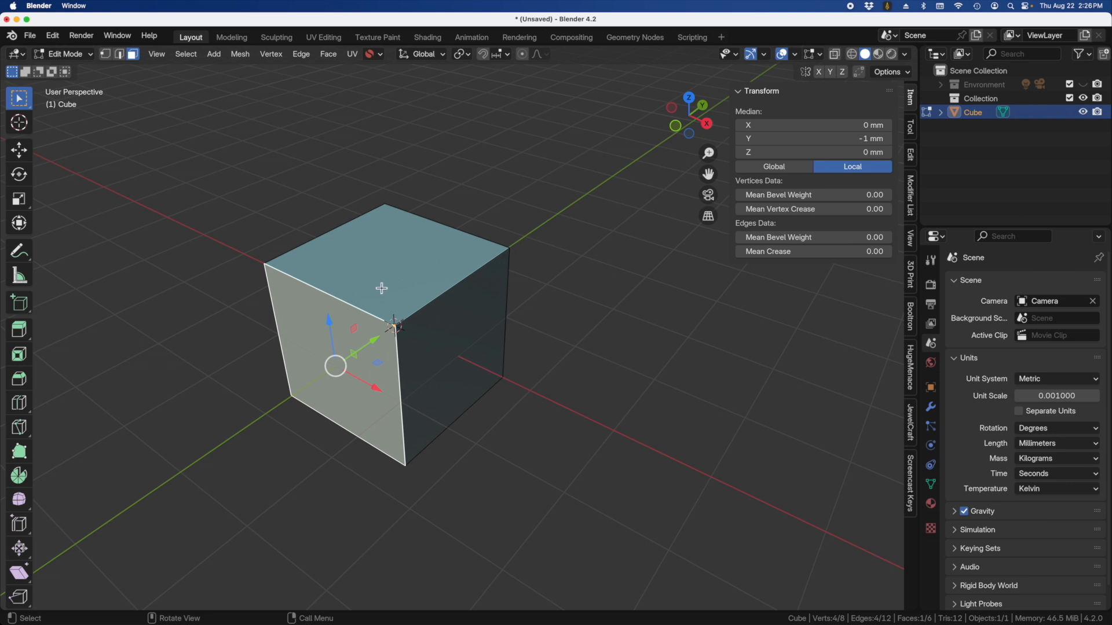
Move the selected negative Y face about 0.1 mm along Y, -0.62 mm along X and 0.2 mm along Z
{"action": "middle_click_drag", "start_coordinate": [489, 387], "coordinate": [465, 384]}
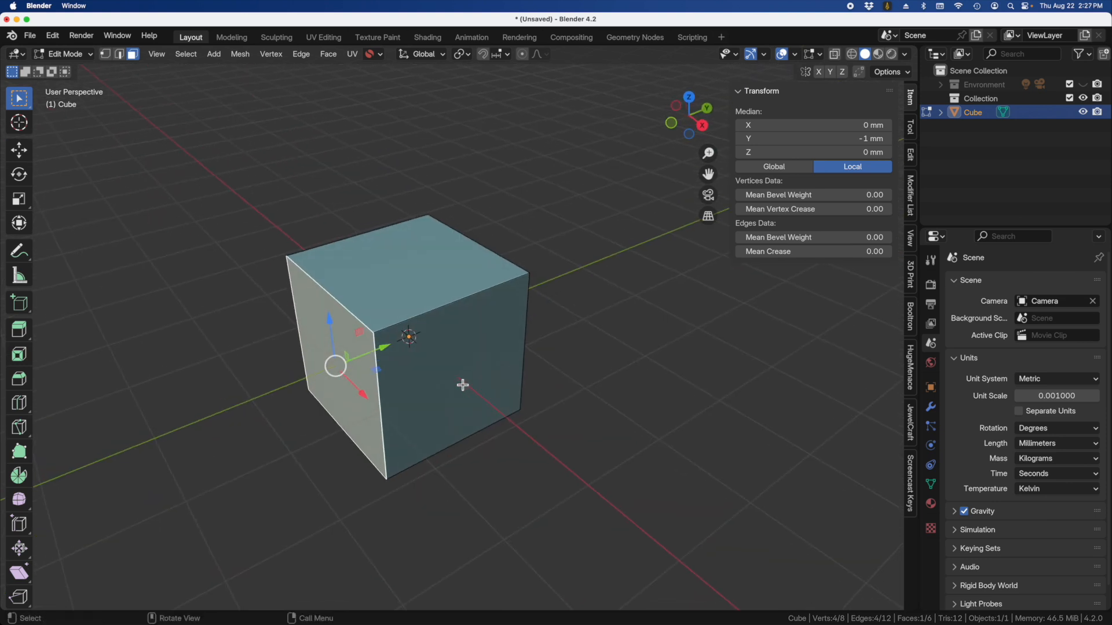
{"action": "mouse_move", "coordinate": [385, 348]}
{"action": "left_mouse_down"}
{"action": "mouse_move", "coordinate": [306, 380]}
{"action": "mouse_move", "coordinate": [409, 332]}
{"action": "mouse_move", "coordinate": [367, 360]}
{"action": "mouse_move", "coordinate": [398, 342]}
{"action": "left_mouse_up"}
{"action": "left_click_drag", "start_coordinate": [371, 392], "coordinate": [319, 391]}
{"action": "mouse_move", "coordinate": [313, 299]}
{"action": "left_mouse_down"}
{"action": "mouse_move", "coordinate": [310, 243]}
{"action": "mouse_move", "coordinate": [313, 284]}
{"action": "left_mouse_up"}
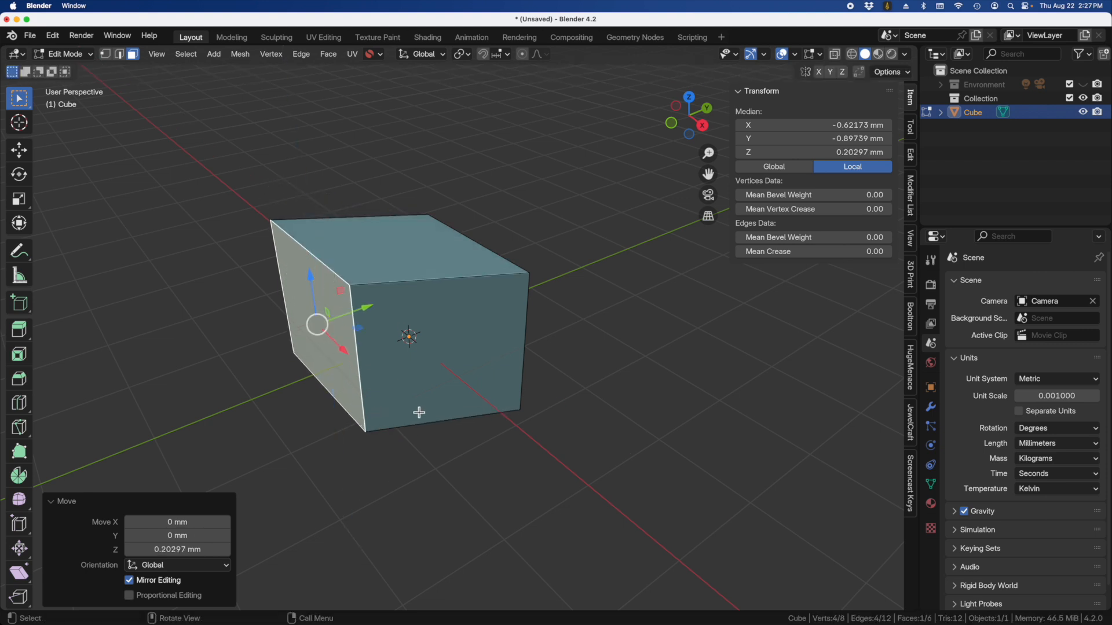
Undo the moves of the cube's negative Y face and clear the face selection
{"action": "key", "text": "ctrl+z"}
{"action": "key", "text": "ctrl+z"}
{"action": "left_click", "coordinate": [418, 412]}
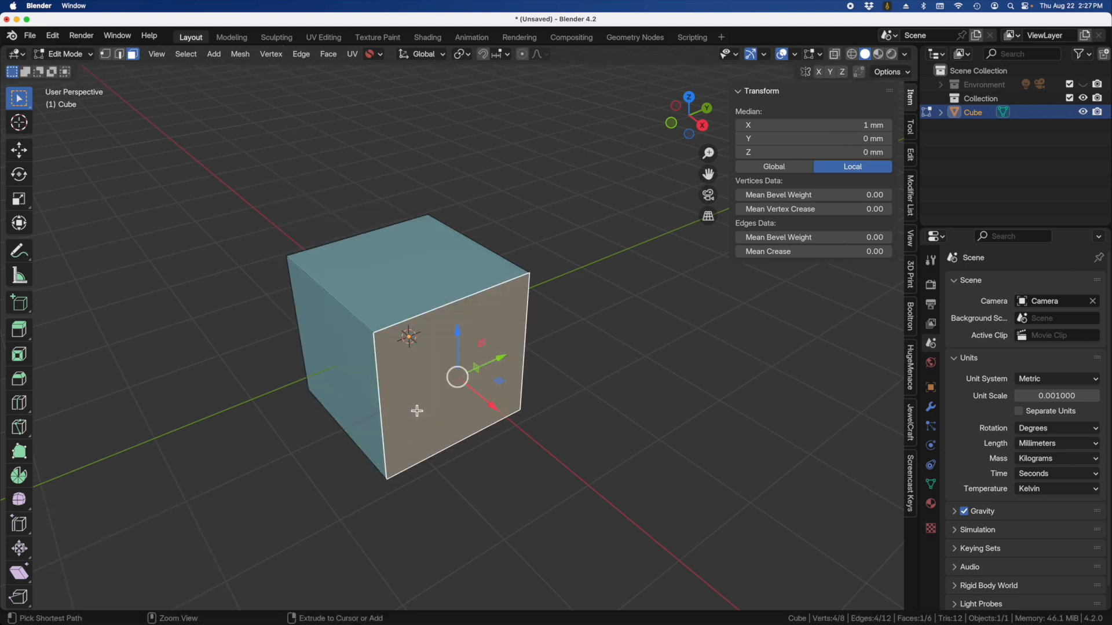
{"action": "key", "text": "ctrl+z"}
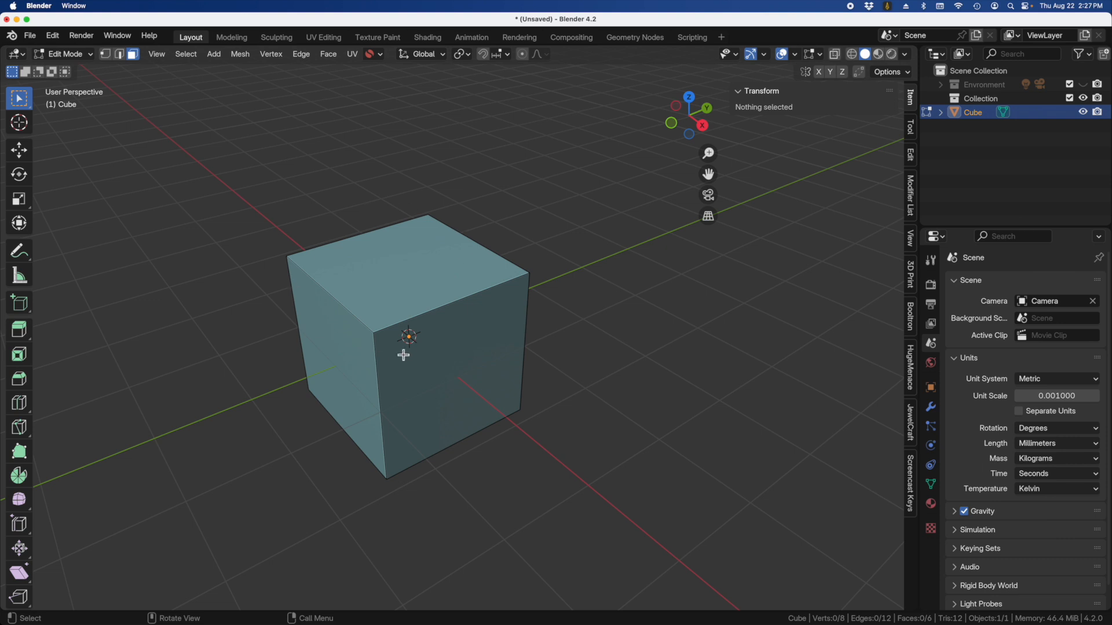
Try rotating the cube's positive X face 145° about the view's Z axis
{"action": "left_click", "coordinate": [434, 340]}
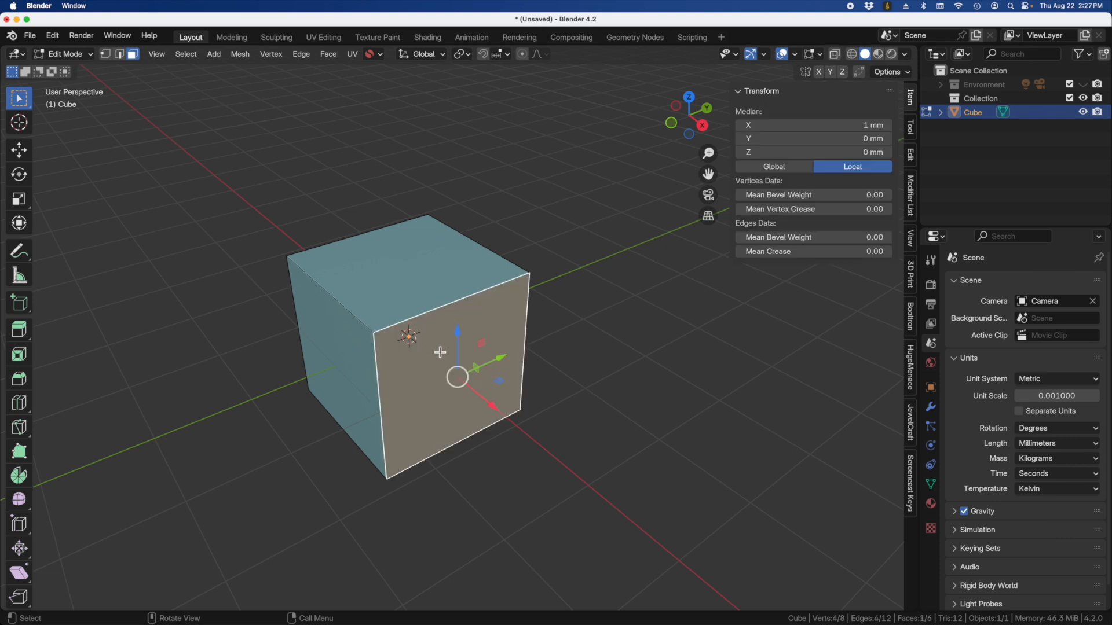
{"action": "middle_click_drag", "start_coordinate": [434, 341], "coordinate": [405, 333]}
{"action": "key", "text": "r"}
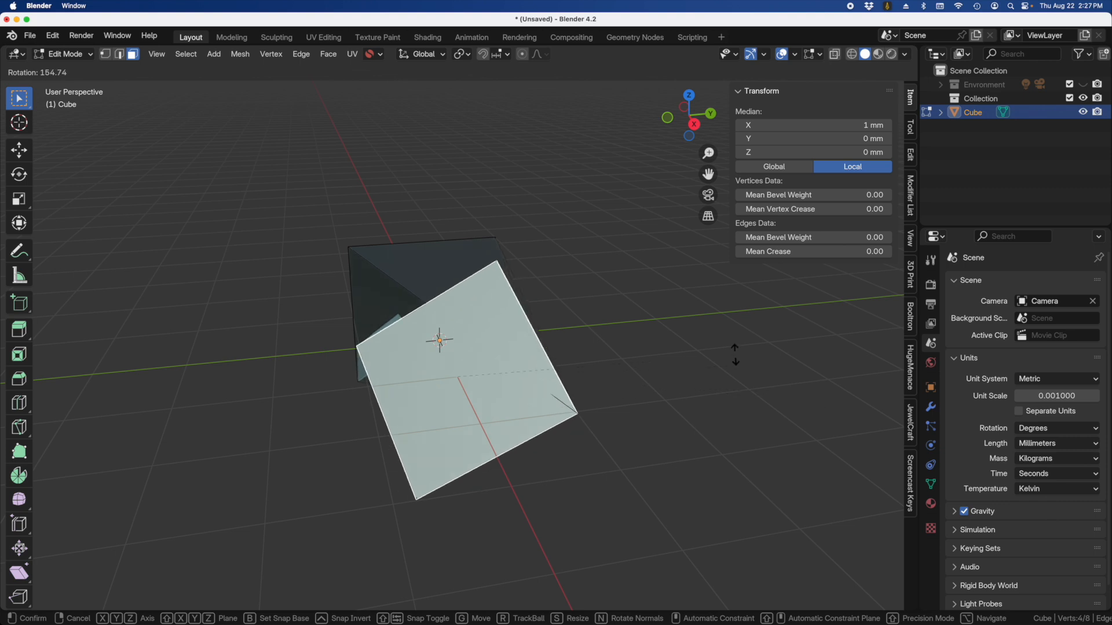
{"action": "left_click", "coordinate": [603, 396]}
{"action": "mouse_move", "coordinate": [601, 396]}
{"action": "middle_mouse_down"}
{"action": "mouse_move", "coordinate": [423, 397]}
{"action": "mouse_move", "coordinate": [598, 390]}
{"action": "middle_mouse_up"}
{"action": "middle_click_drag", "start_coordinate": [450, 435], "coordinate": [453, 417]}
{"action": "key", "text": "alt"}
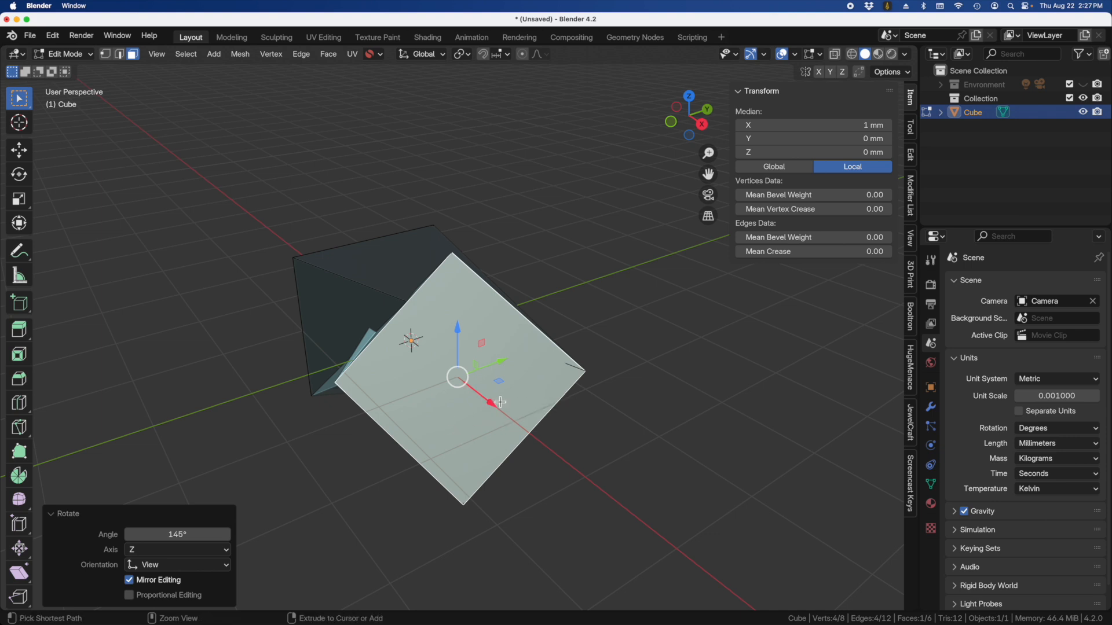
{"action": "key", "text": "ctrl+z"}
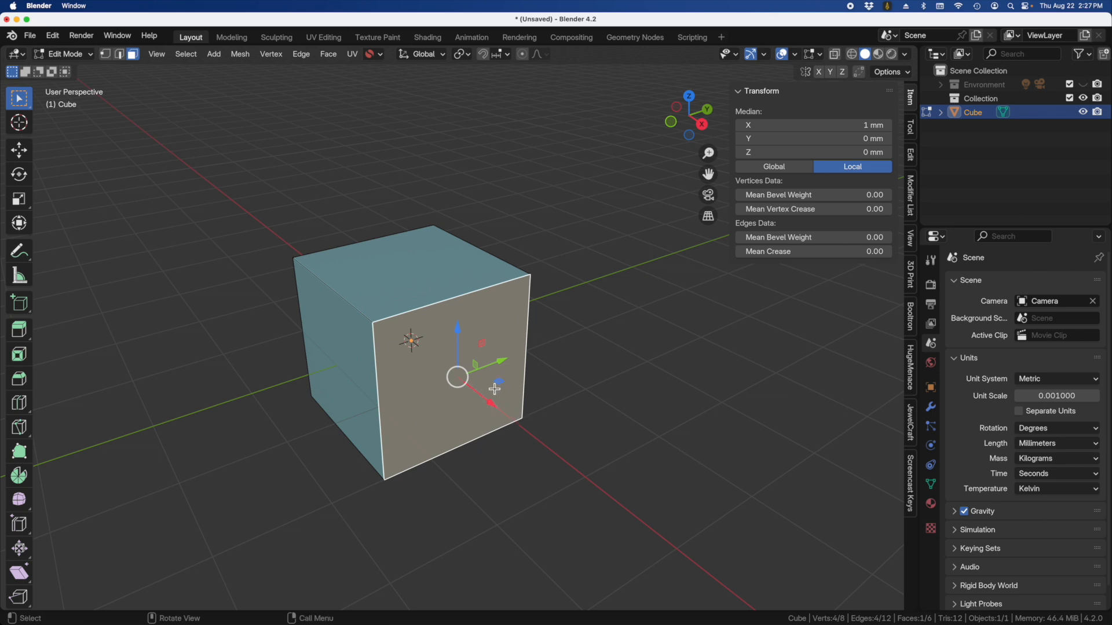
Switch the cube to Object Mode and back to Edit Mode
{"action": "middle_click_drag", "start_coordinate": [556, 480], "coordinate": [553, 499]}
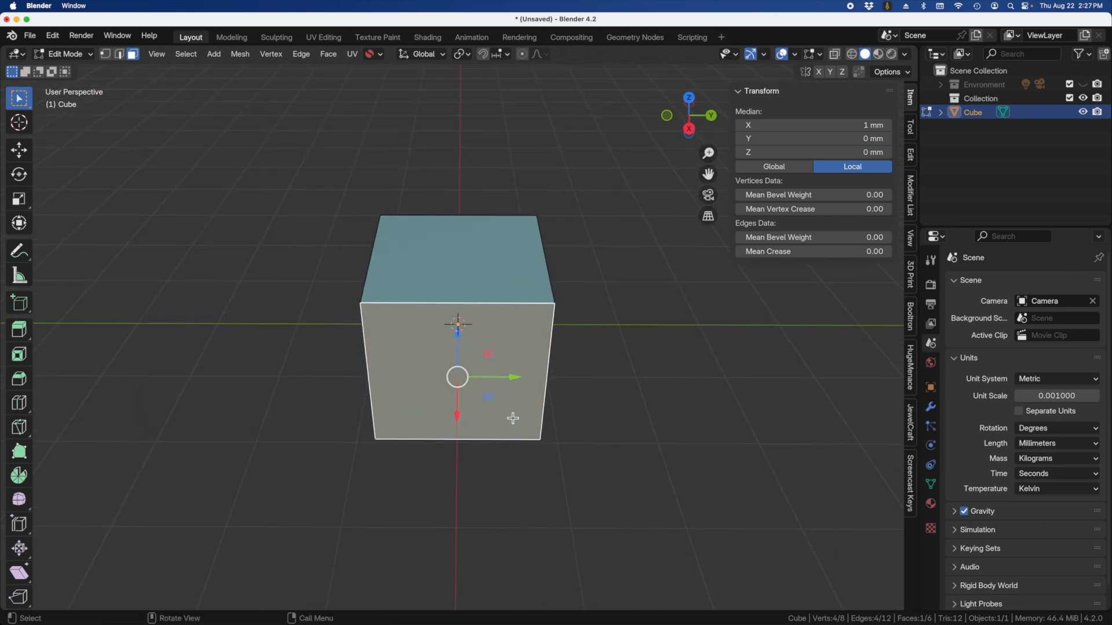
{"action": "middle_click_drag", "start_coordinate": [467, 316], "coordinate": [430, 319]}
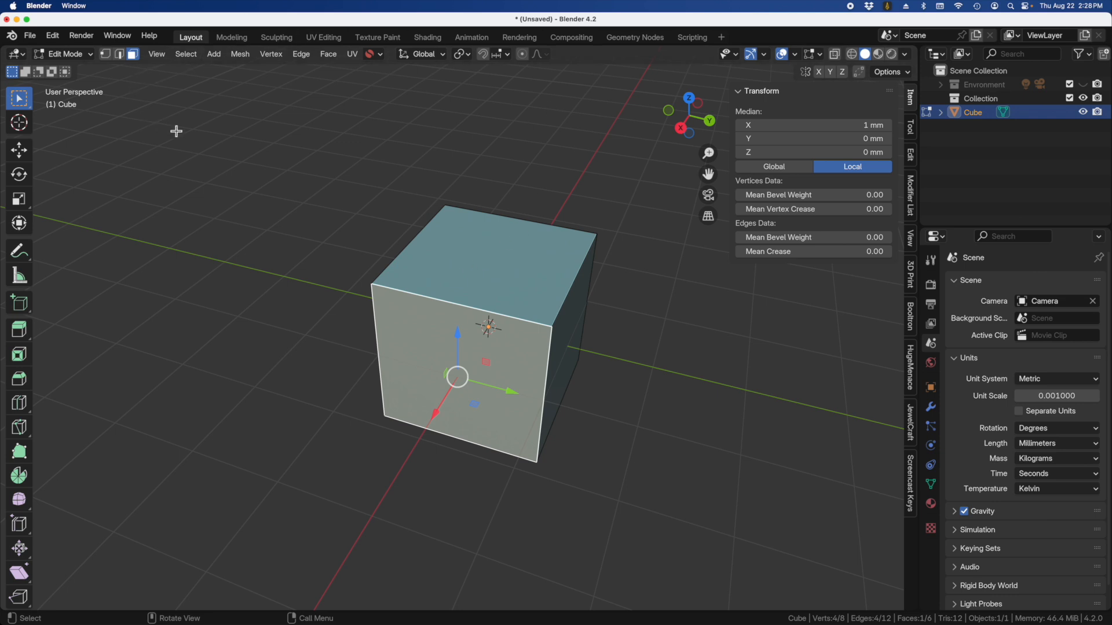
{"action": "key", "text": "Tab"}
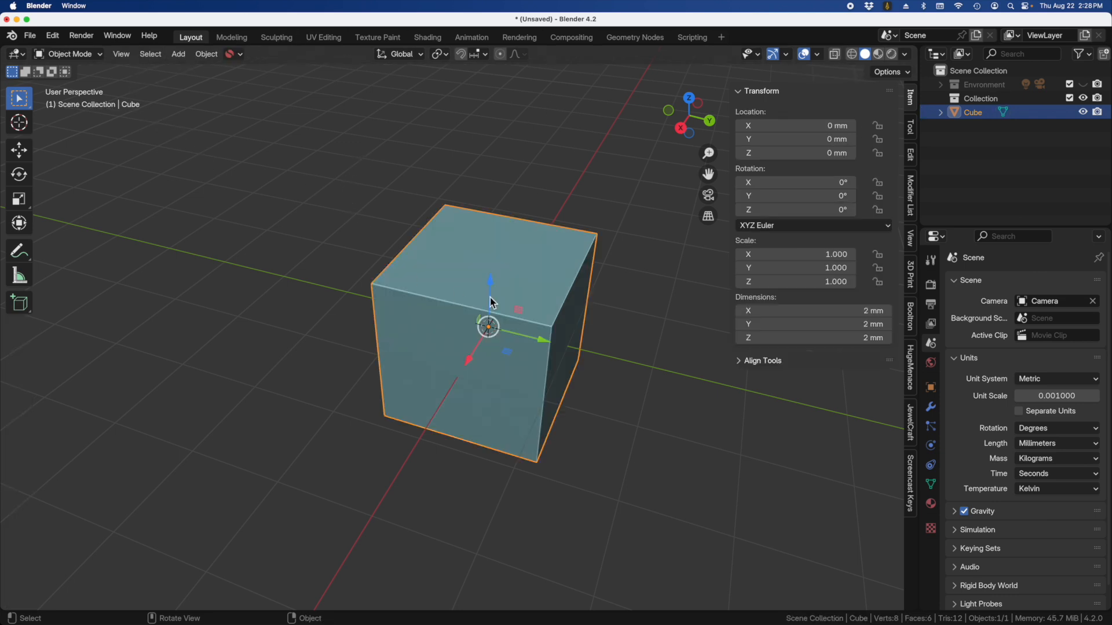
{"action": "mouse_move", "coordinate": [407, 251]}
{"action": "middle_mouse_down"}
{"action": "mouse_move", "coordinate": [424, 213]}
{"action": "mouse_move", "coordinate": [417, 241]}
{"action": "middle_mouse_up"}
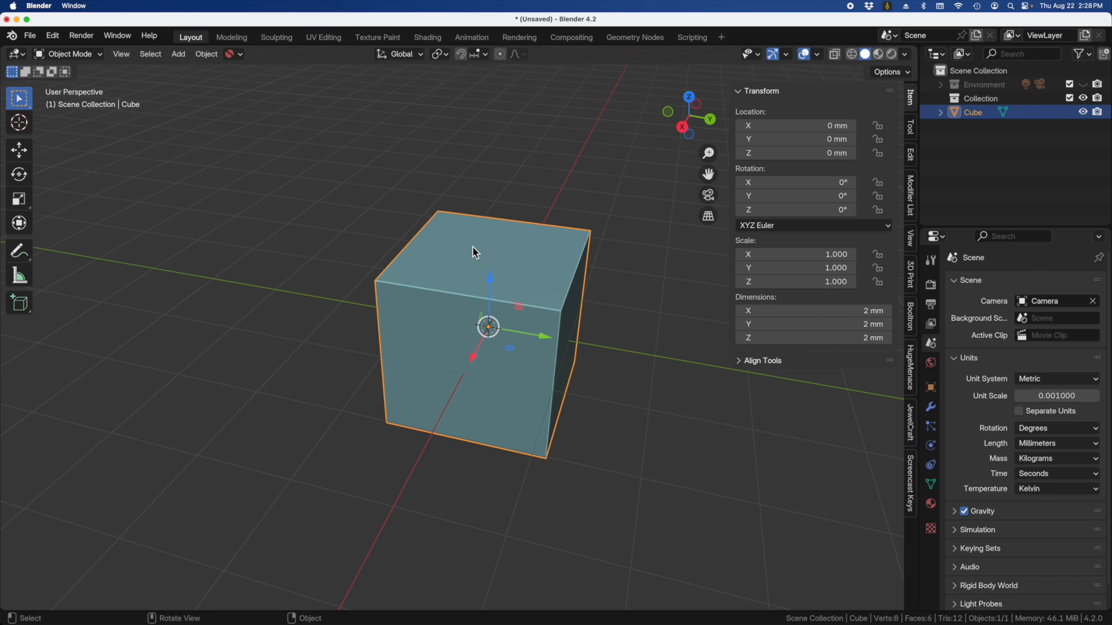
{"action": "left_click", "coordinate": [70, 58]}
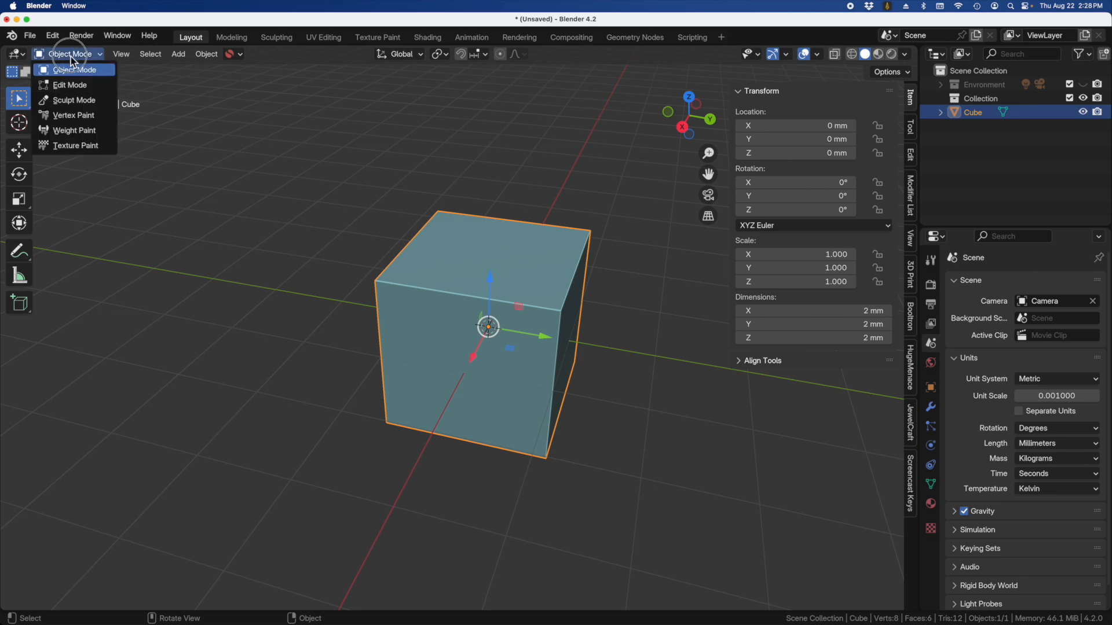
{"action": "left_click", "coordinate": [71, 84]}
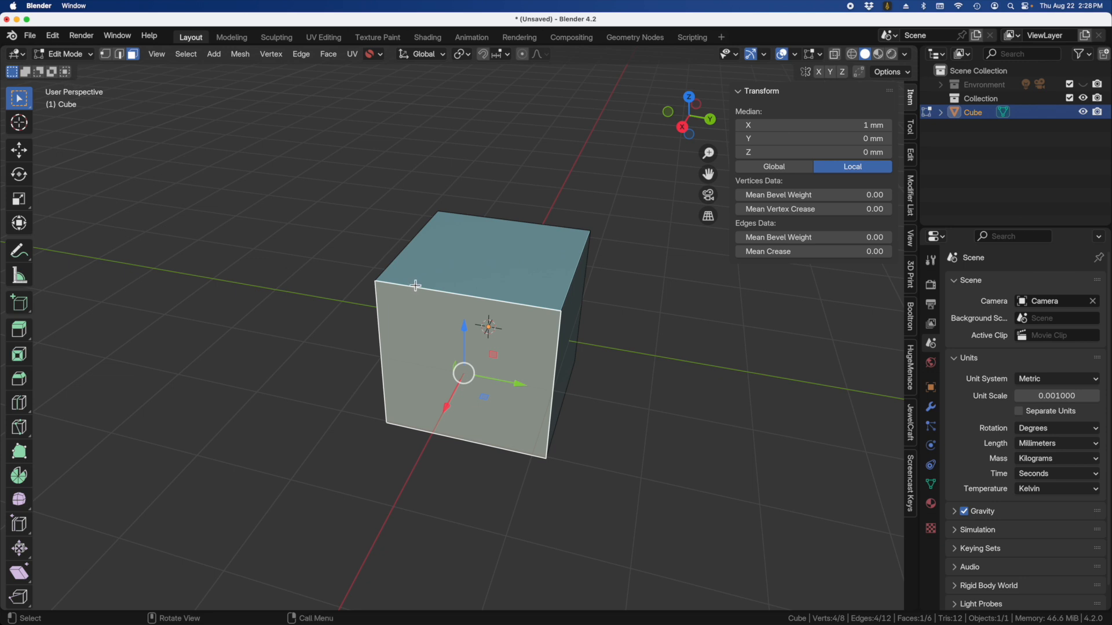
Cycle through vertex, edge and face selection, then select the cube's top face in face selection mode
{"action": "left_click", "coordinate": [104, 57]}
{"action": "left_click", "coordinate": [120, 56]}
{"action": "left_click", "coordinate": [133, 57]}
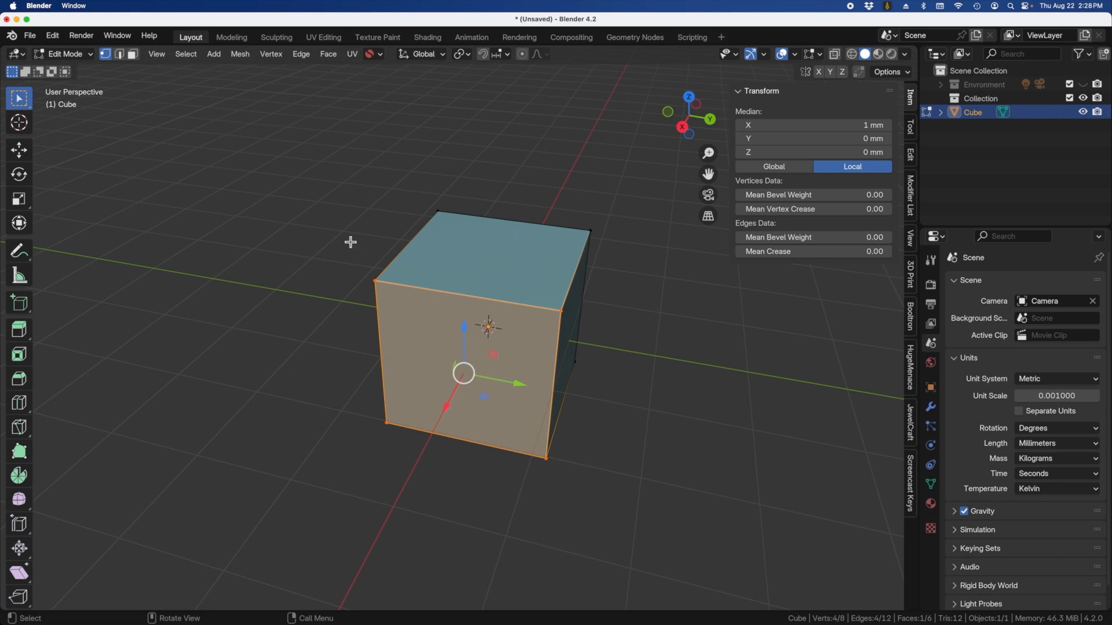
{"action": "left_click", "coordinate": [518, 280]}
{"action": "key", "text": "3"}
{"action": "left_click", "coordinate": [525, 272]}
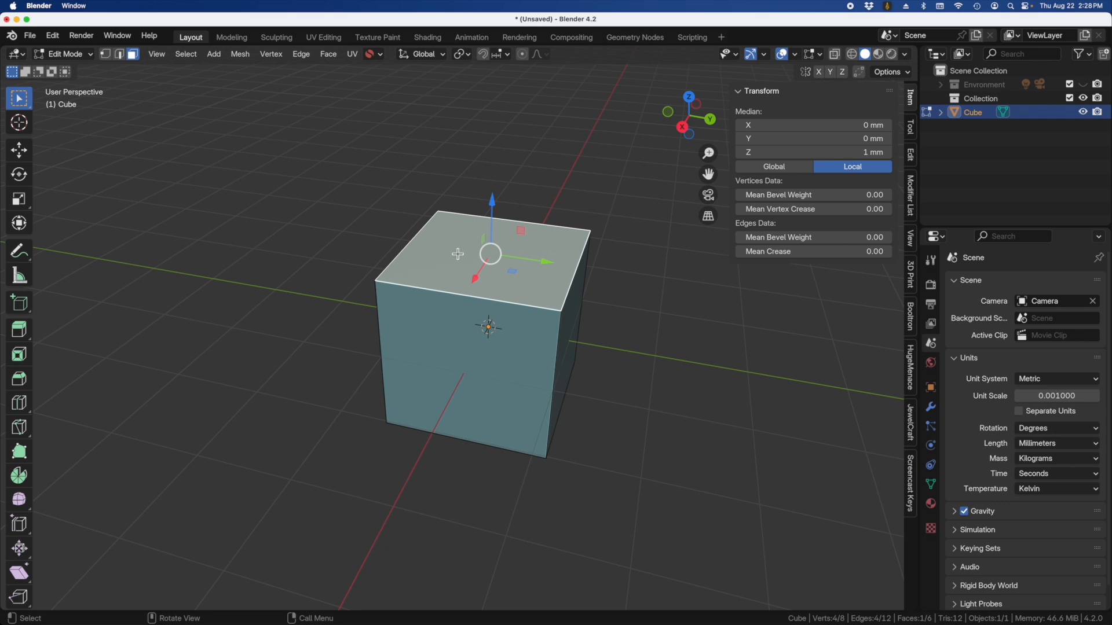
Toggle the cube between Object Mode and Edit Mode three times, ending in Edit Mode
{"action": "key", "text": "Tab"}
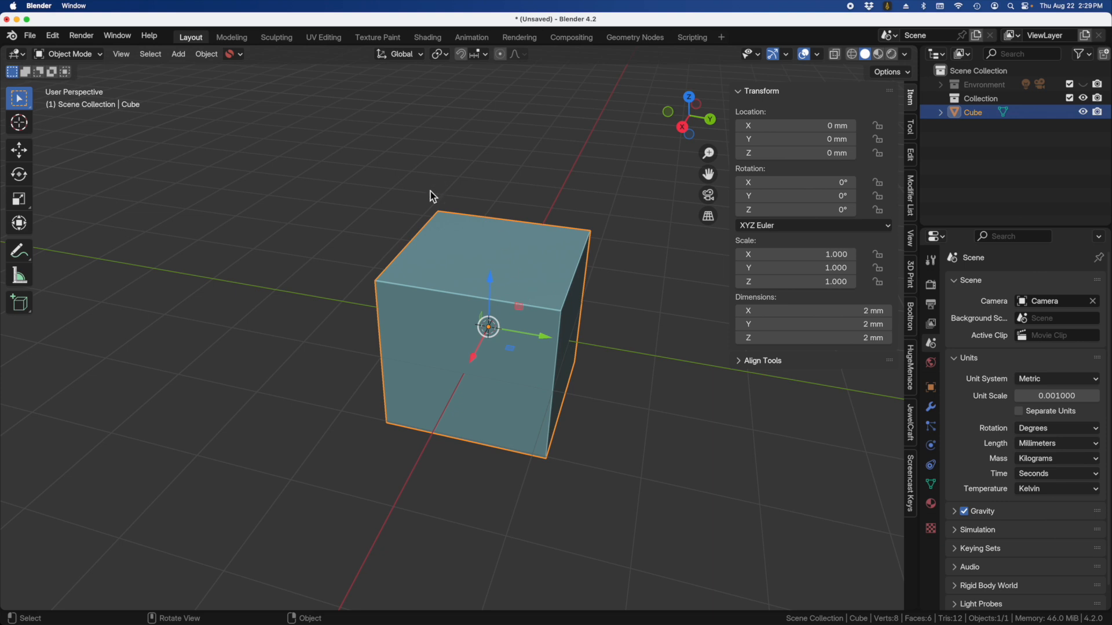
{"action": "key", "text": "Tab"}
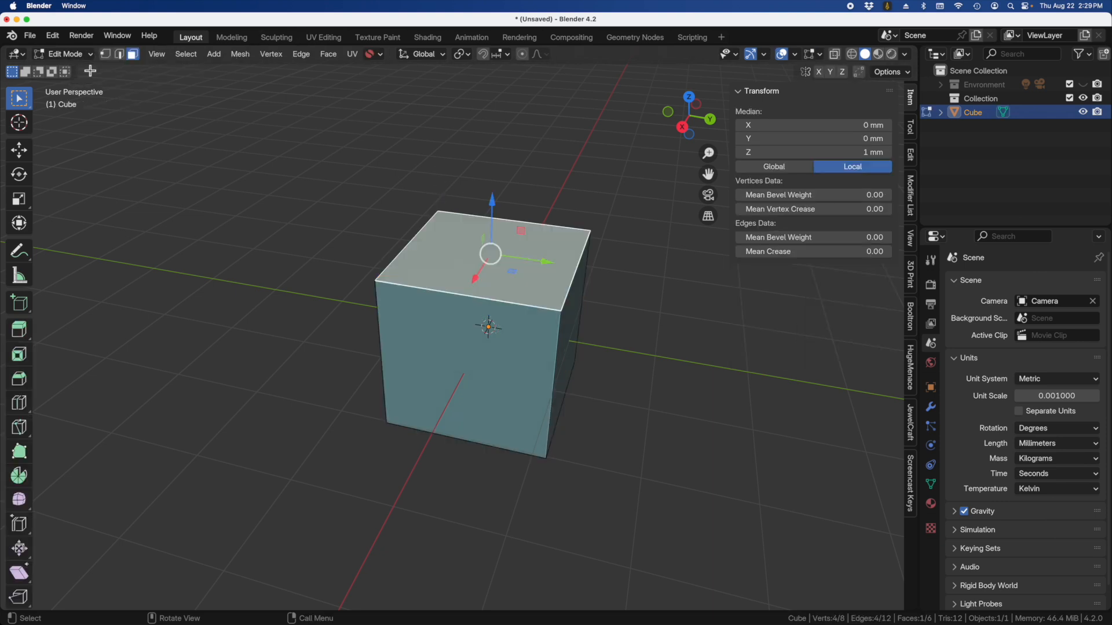
{"action": "key", "text": "Tab"}
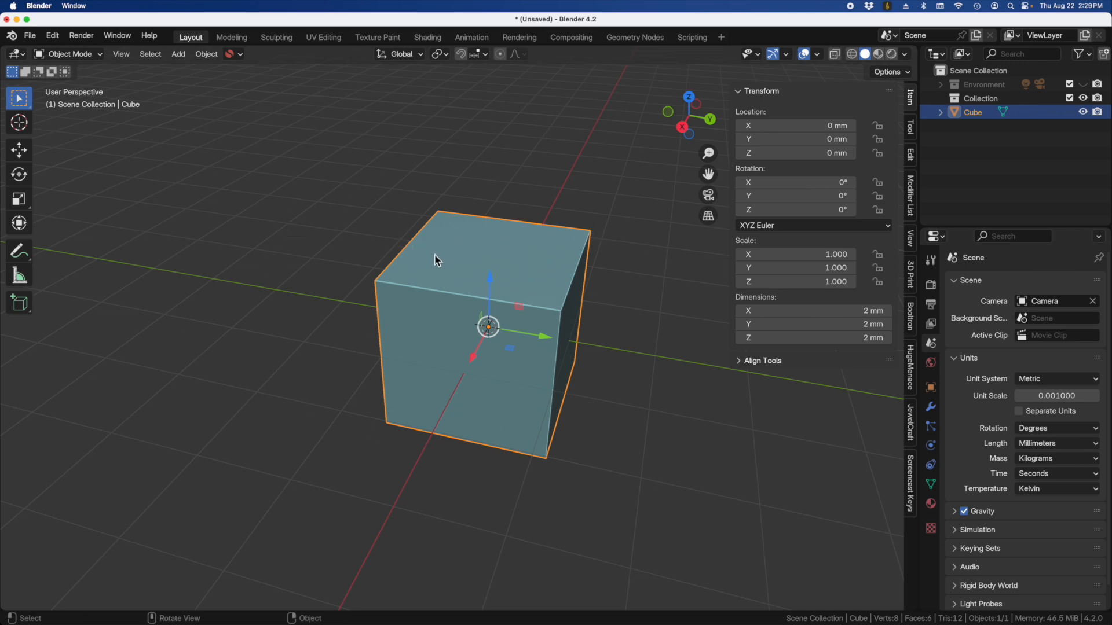
{"action": "key", "text": "Tab"}
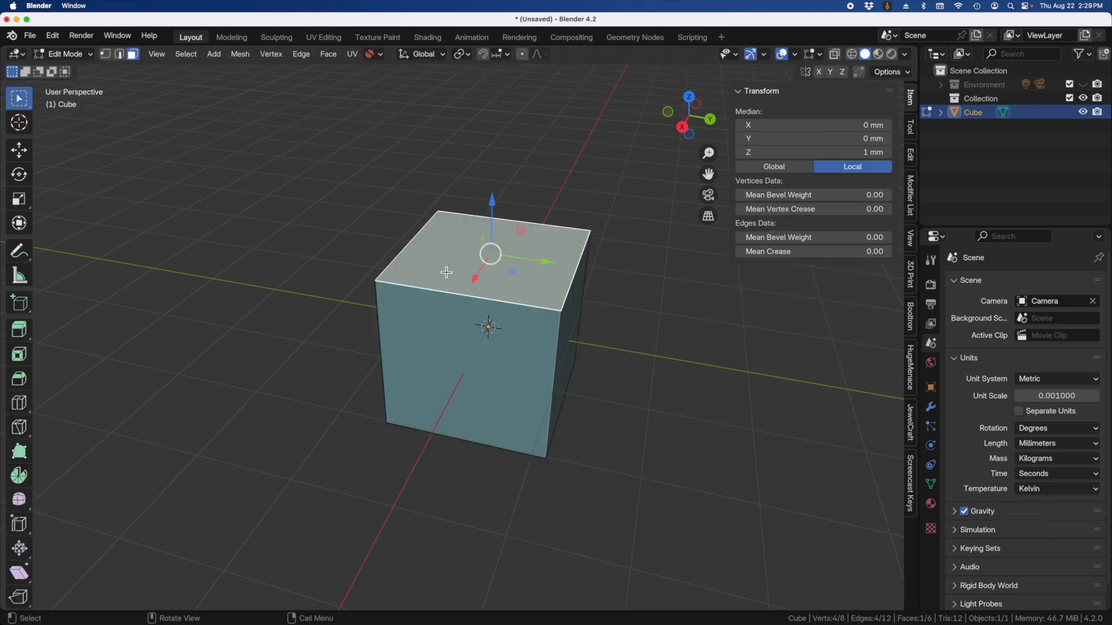
{"action": "key", "text": "Tab"}
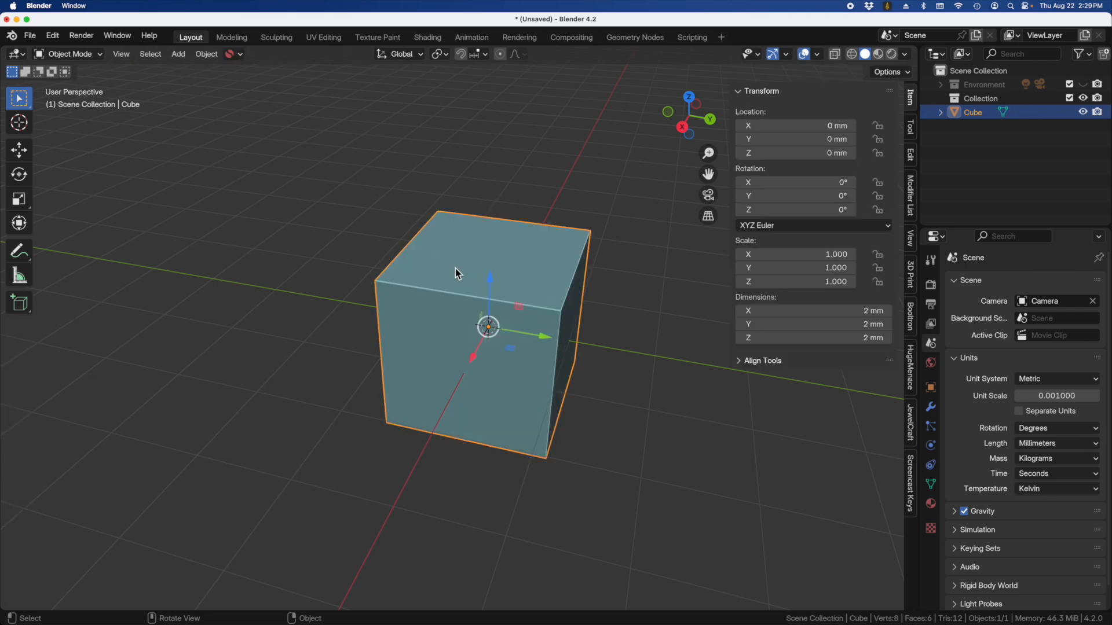
{"action": "key", "text": "Tab"}
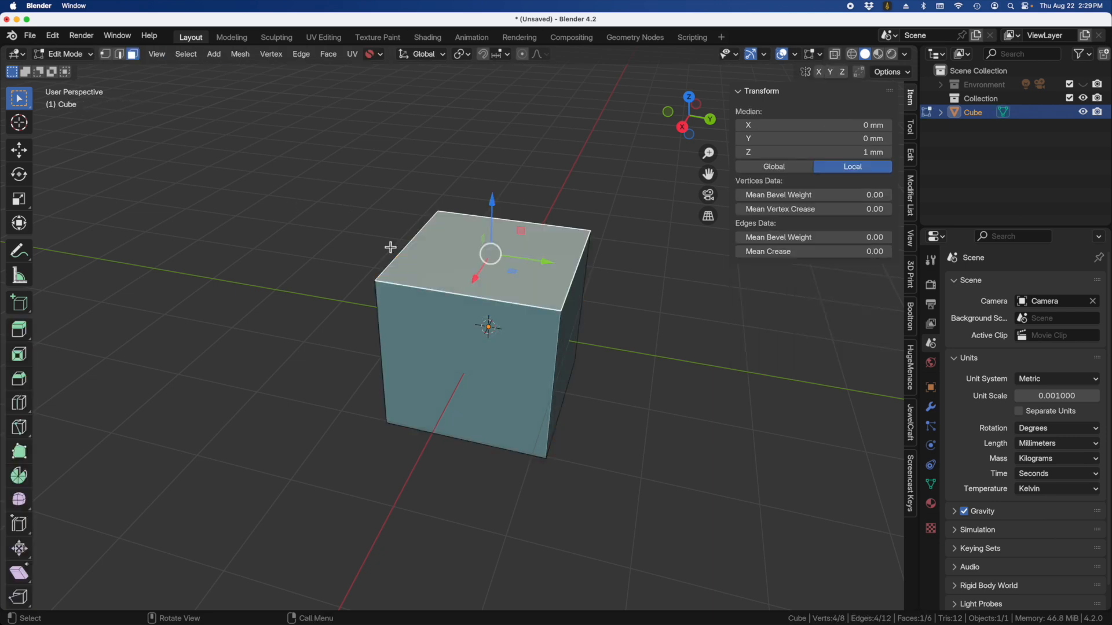
Select the cube's positive X, positive Y and top faces one after another, and return to Object Mode
{"action": "left_click", "coordinate": [523, 330]}
{"action": "left_click", "coordinate": [581, 325]}
{"action": "left_click", "coordinate": [530, 277]}
{"action": "left_click", "coordinate": [490, 329]}
{"action": "left_click", "coordinate": [520, 292]}
{"action": "key", "text": "Tab"}
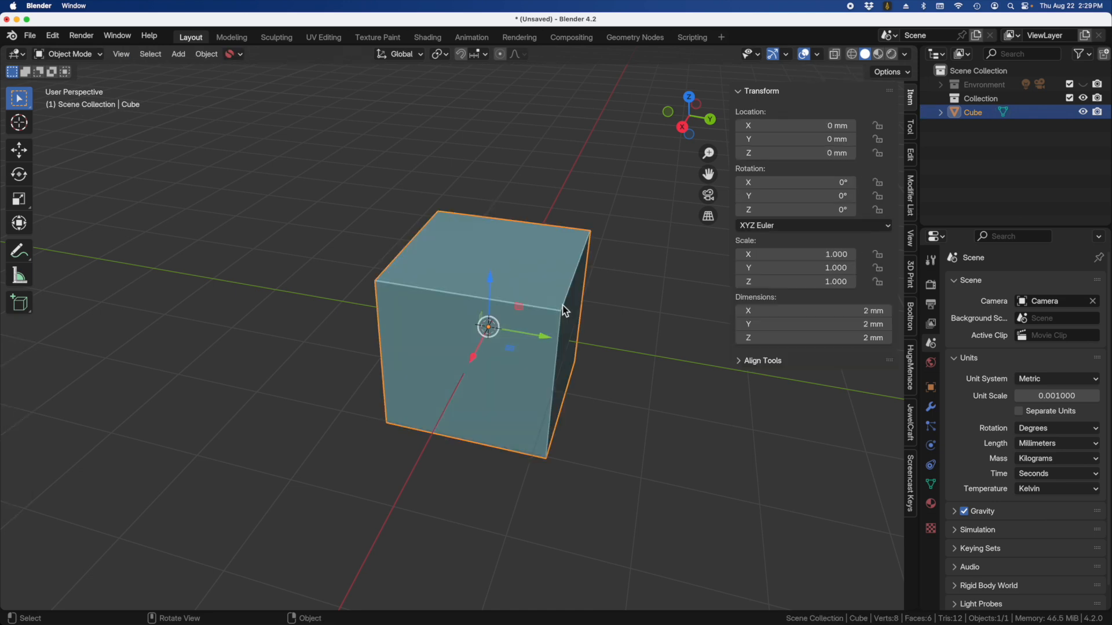
Duplicate the cube in place and move the copy to about X -1.42 mm, Y 1.21 mm, Z 0.47 mm
{"action": "key", "text": "shift"}
{"action": "key", "text": "shift+d"}
{"action": "right_click", "coordinate": [565, 315]}
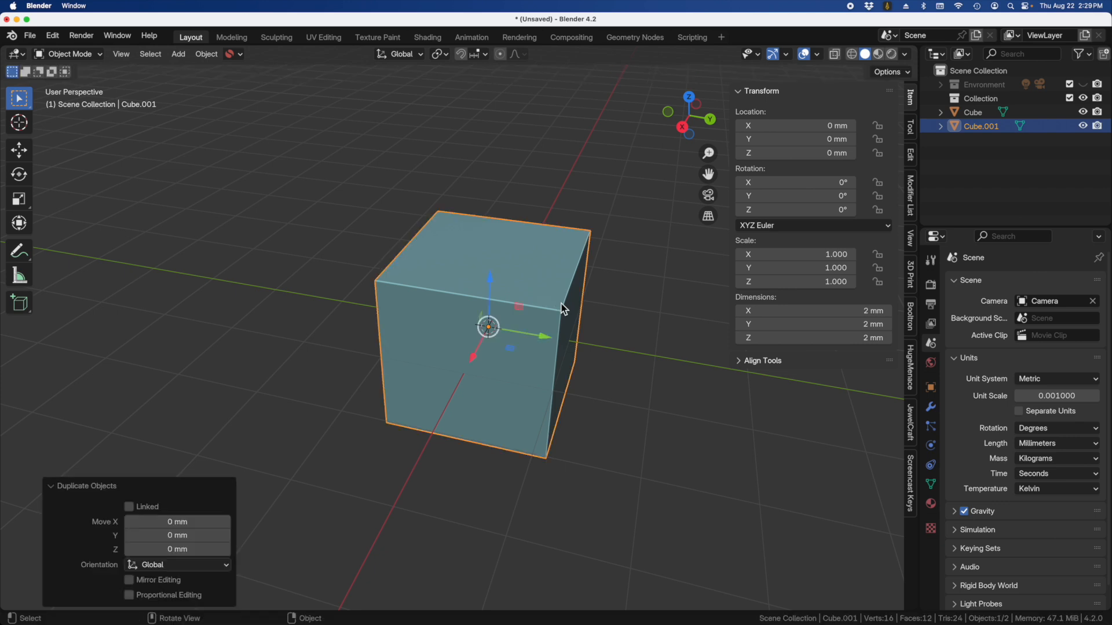
{"action": "left_click_drag", "start_coordinate": [546, 343], "coordinate": [648, 356]}
{"action": "scroll", "coordinate": [550, 342], "scroll_direction": "down", "scroll_amount": 3}
{"action": "left_click_drag", "start_coordinate": [488, 372], "coordinate": [515, 240]}
{"action": "mouse_move", "coordinate": [436, 320]}
{"action": "middle_mouse_down"}
{"action": "mouse_move", "coordinate": [464, 307]}
{"action": "mouse_move", "coordinate": [442, 309]}
{"action": "middle_mouse_up"}
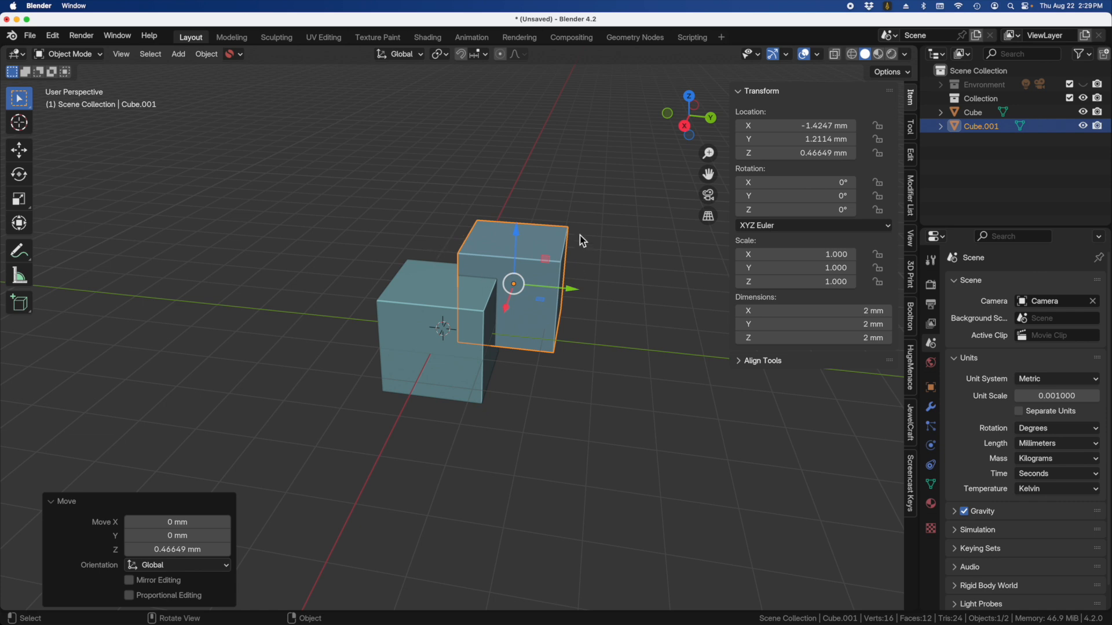
Enter Edit Mode on the duplicate cube, try selecting faces on both cubes, and return to Object Mode
{"action": "left_click", "coordinate": [516, 242]}
{"action": "key", "text": "Tab"}
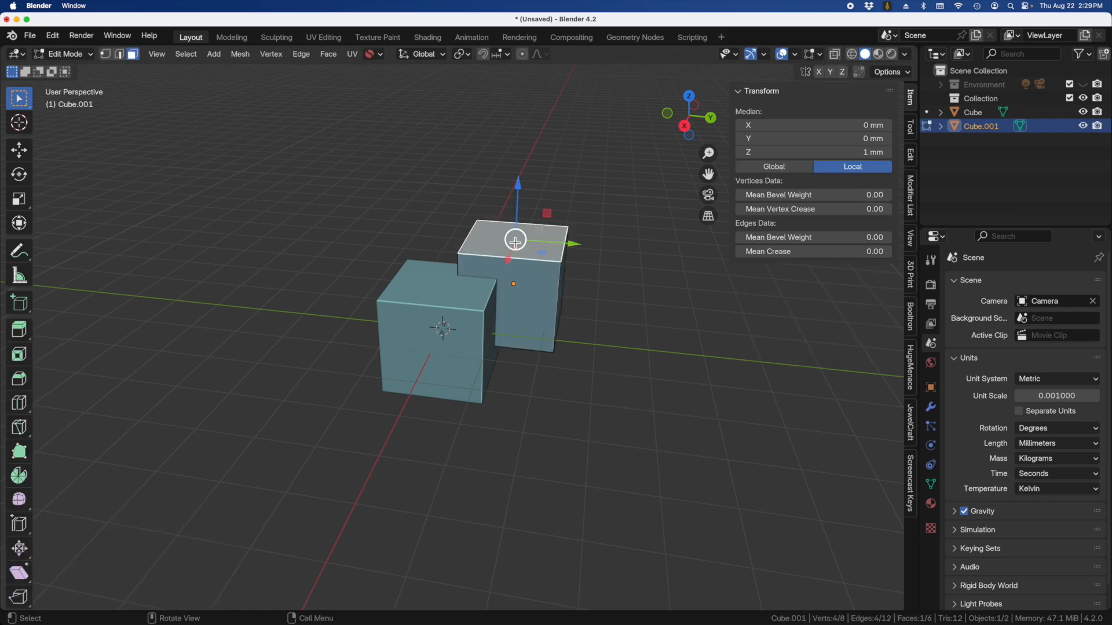
{"action": "left_click", "coordinate": [564, 313]}
{"action": "left_click", "coordinate": [558, 253]}
{"action": "left_click", "coordinate": [471, 310]}
{"action": "left_click", "coordinate": [421, 263]}
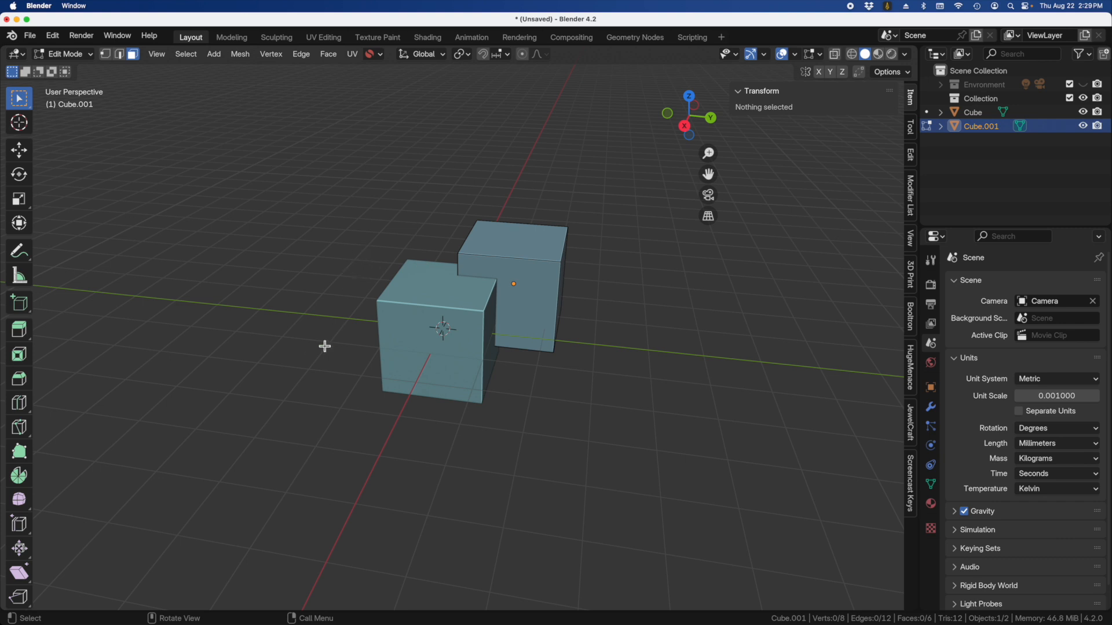
{"action": "key", "text": "Tab"}
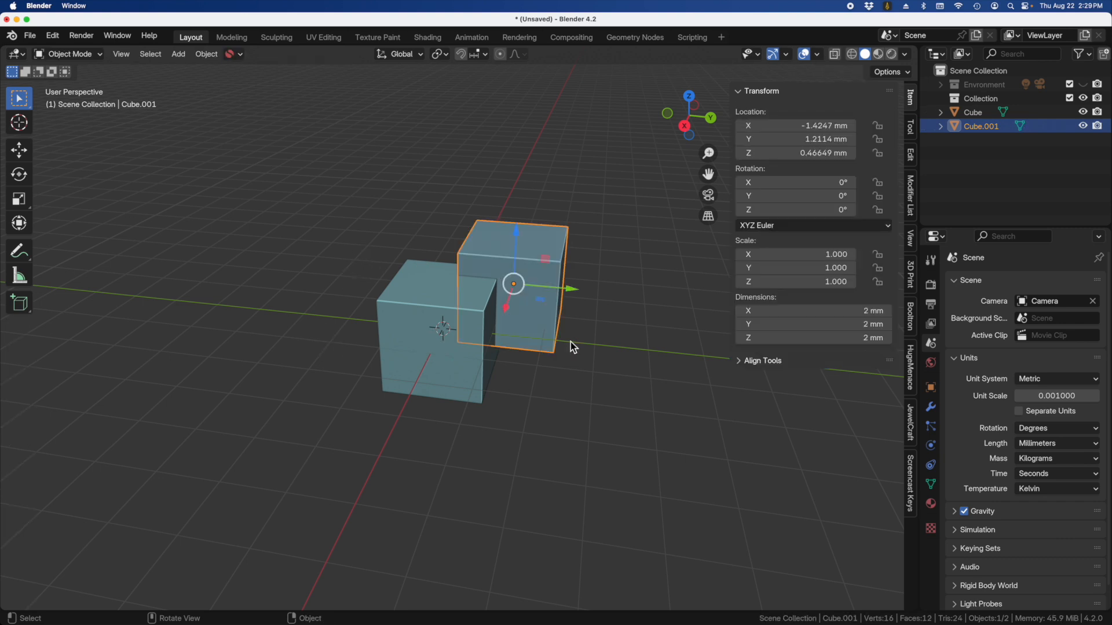
Select the original cube, pick its positive Y face in Edit Mode, and return to Object Mode
{"action": "left_click", "coordinate": [414, 289]}
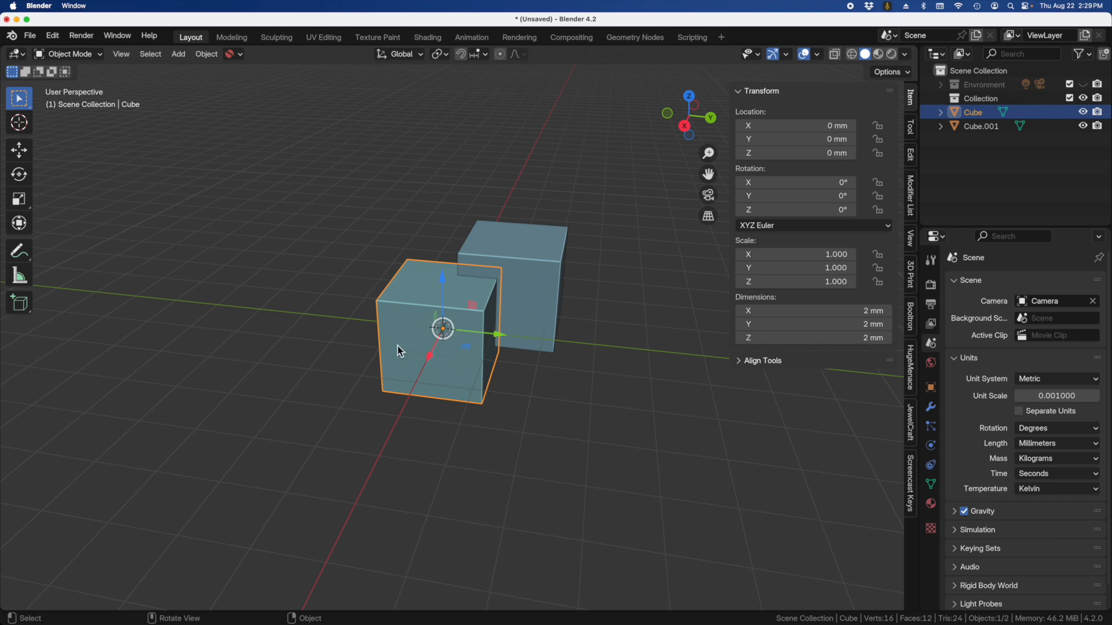
{"action": "key", "text": "Tab"}
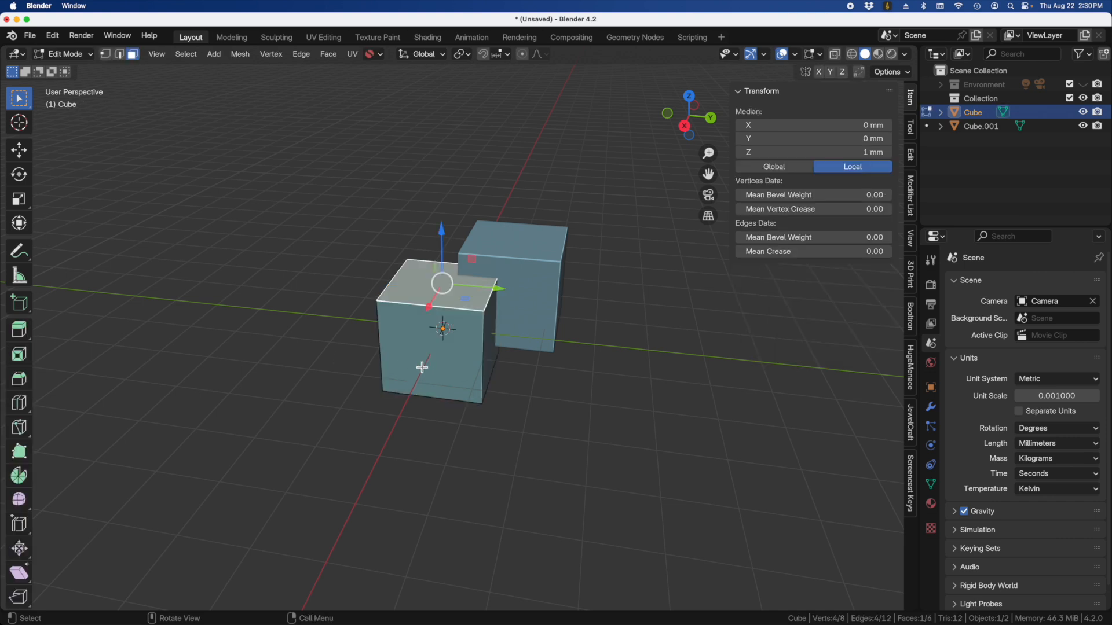
{"action": "key", "text": "a"}
{"action": "left_click", "coordinate": [491, 366]}
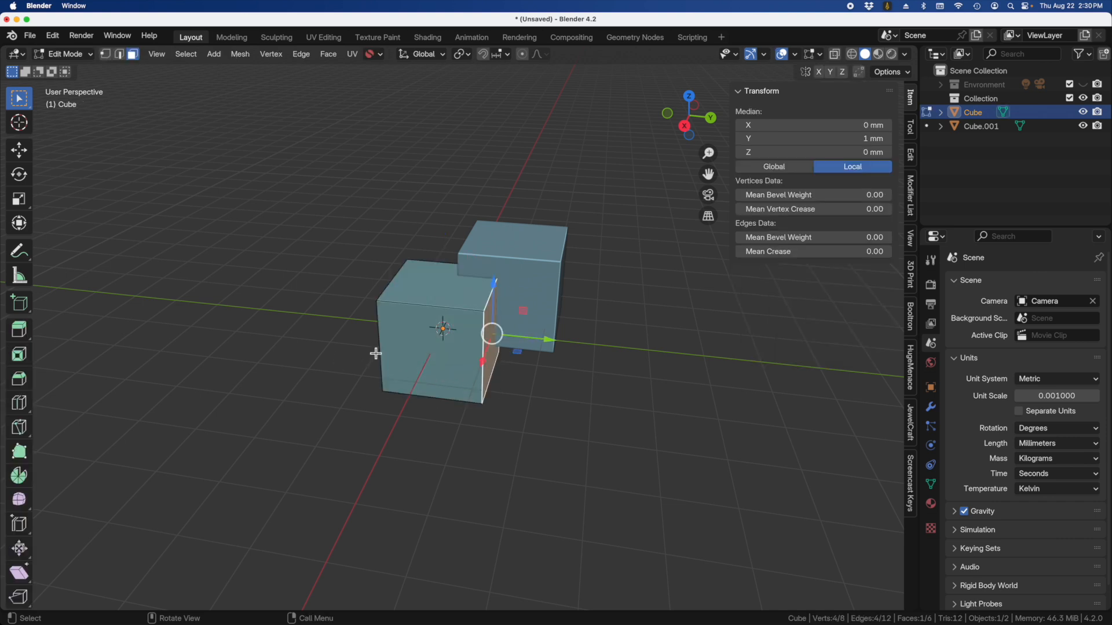
{"action": "key", "text": "Tab"}
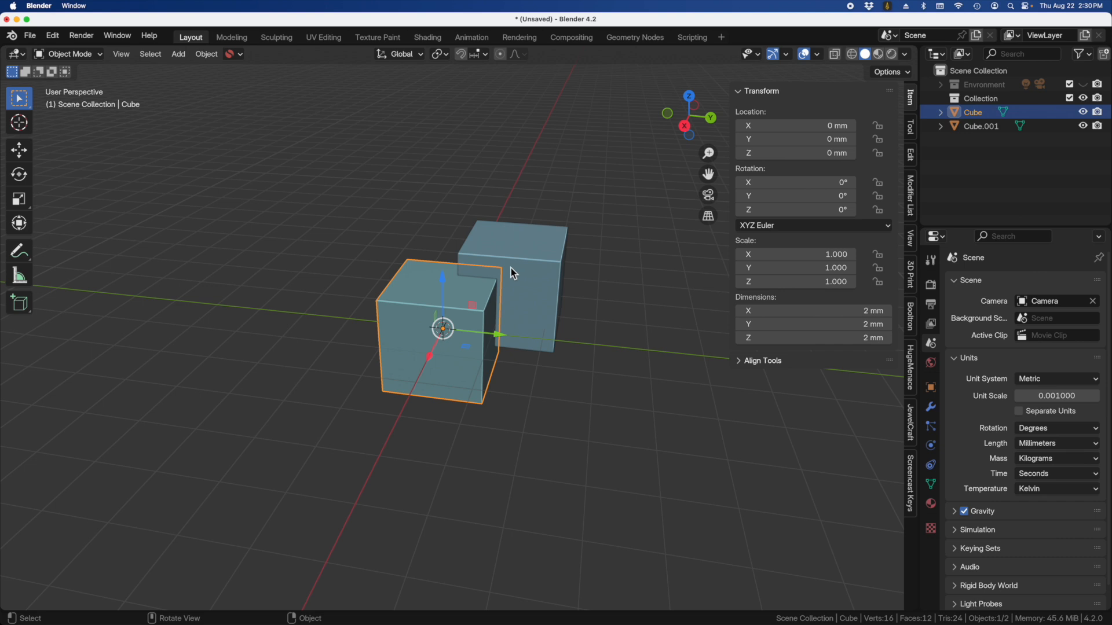
Add the duplicate to the selection, enter Edit Mode with both cubes, and select faces alternately on each, ending with the original's top face
{"action": "left_click", "coordinate": [542, 274], "text": "shift"}
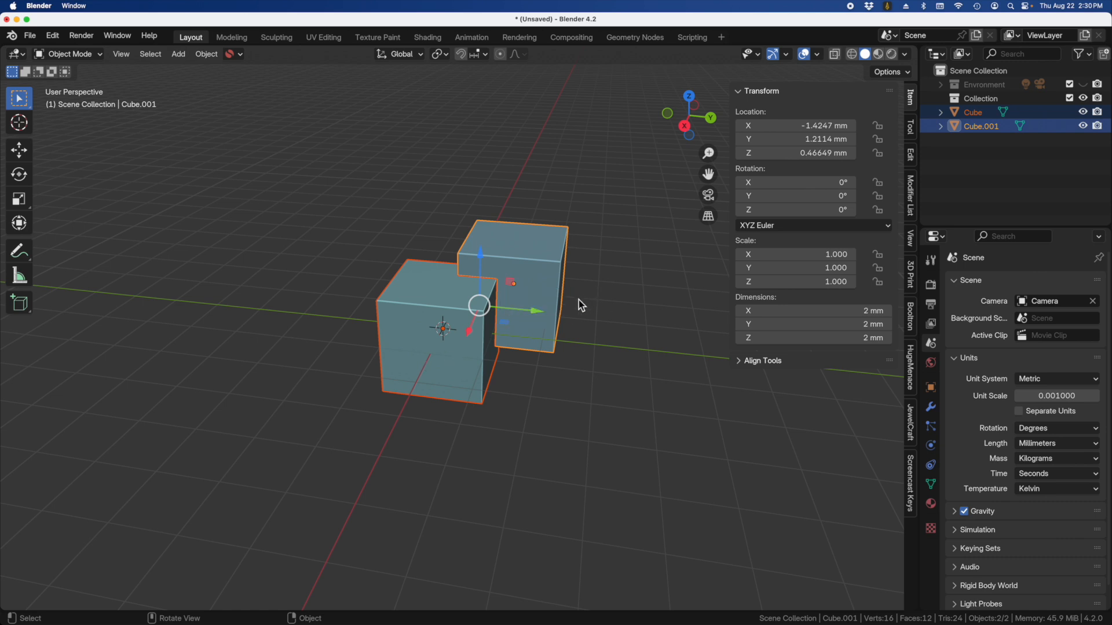
{"action": "key", "text": "Tab"}
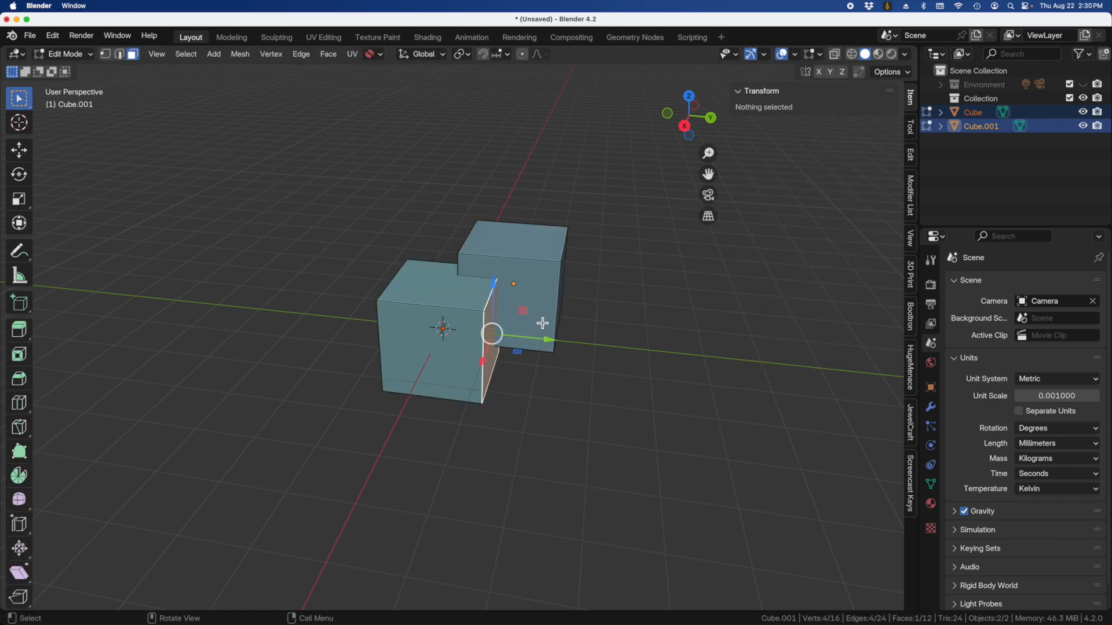
{"action": "left_click", "coordinate": [555, 272]}
{"action": "left_click", "coordinate": [468, 303]}
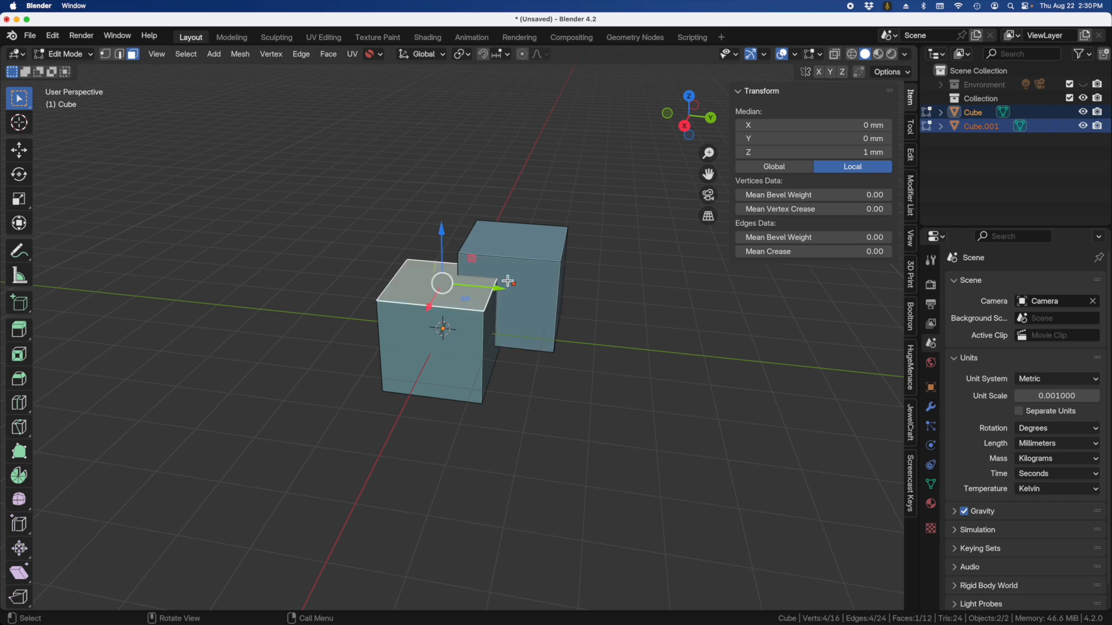
{"action": "left_click", "coordinate": [536, 248]}
{"action": "left_click", "coordinate": [499, 321]}
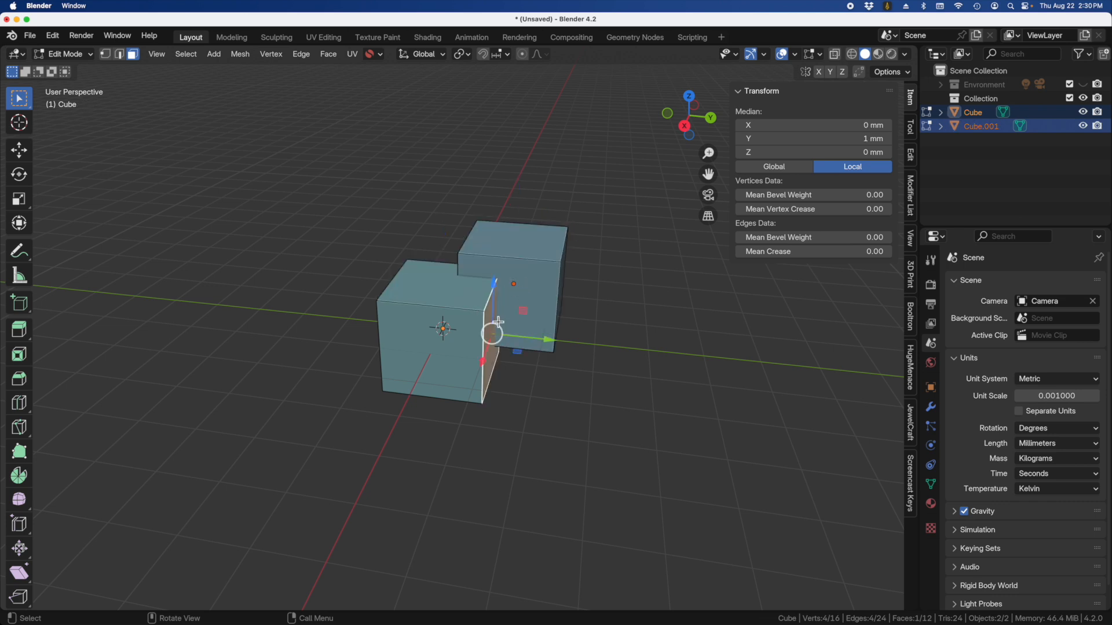
{"action": "left_click", "coordinate": [531, 293]}
{"action": "left_click", "coordinate": [462, 296]}
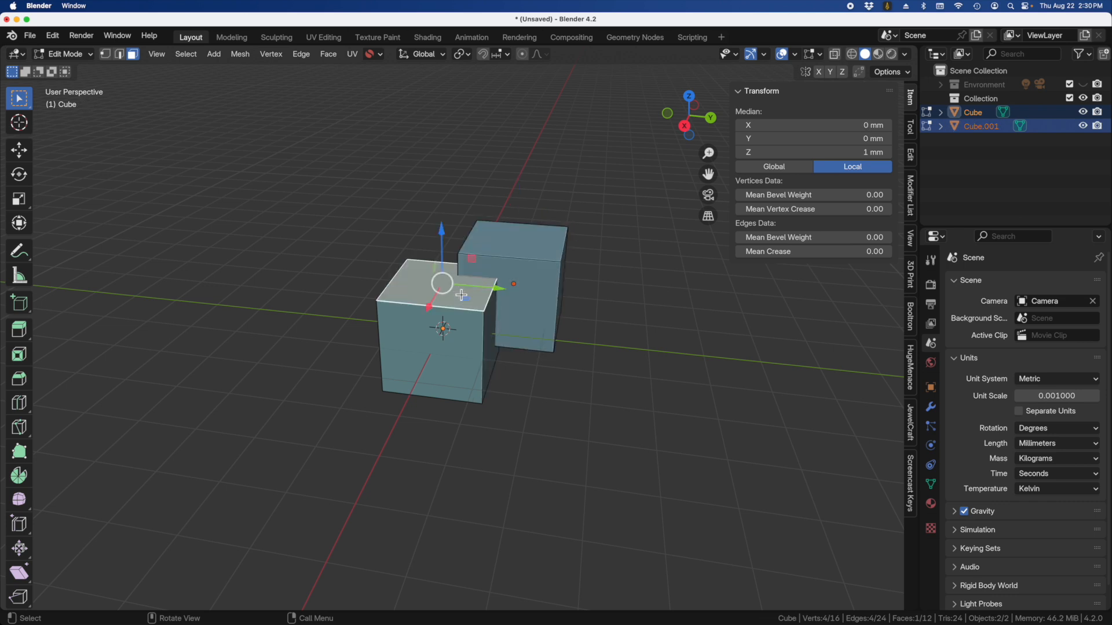
Return to Object Mode, select only the duplicate cube, and delete it
{"action": "left_click", "coordinate": [472, 347]}
{"action": "key", "text": "Tab"}
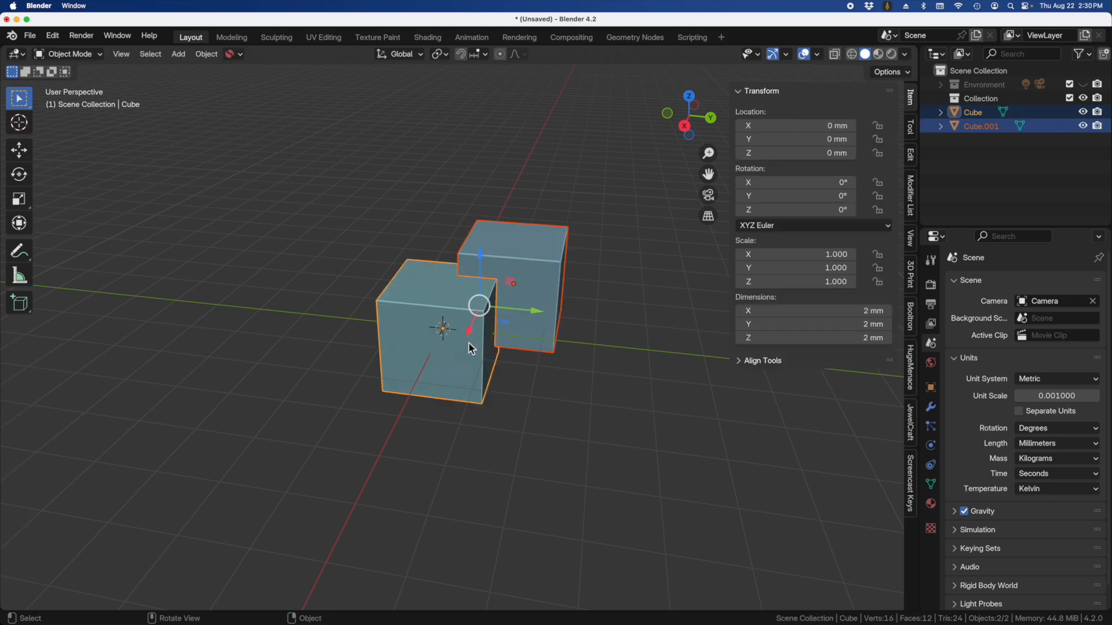
{"action": "left_click", "coordinate": [574, 274]}
{"action": "left_click", "coordinate": [553, 267]}
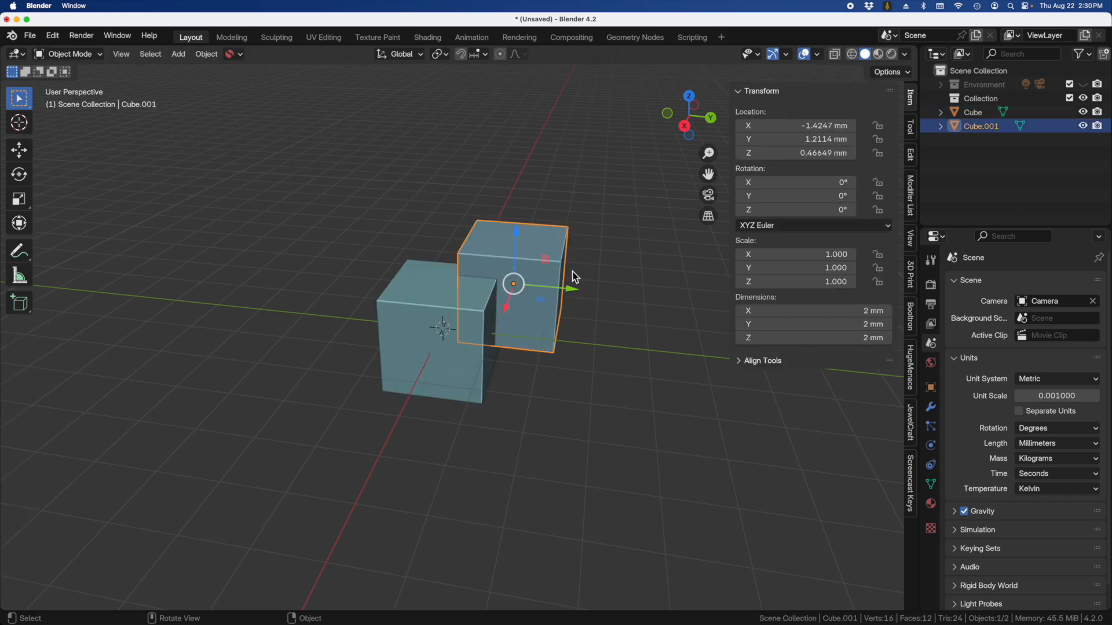
{"action": "key", "text": "Delete"}
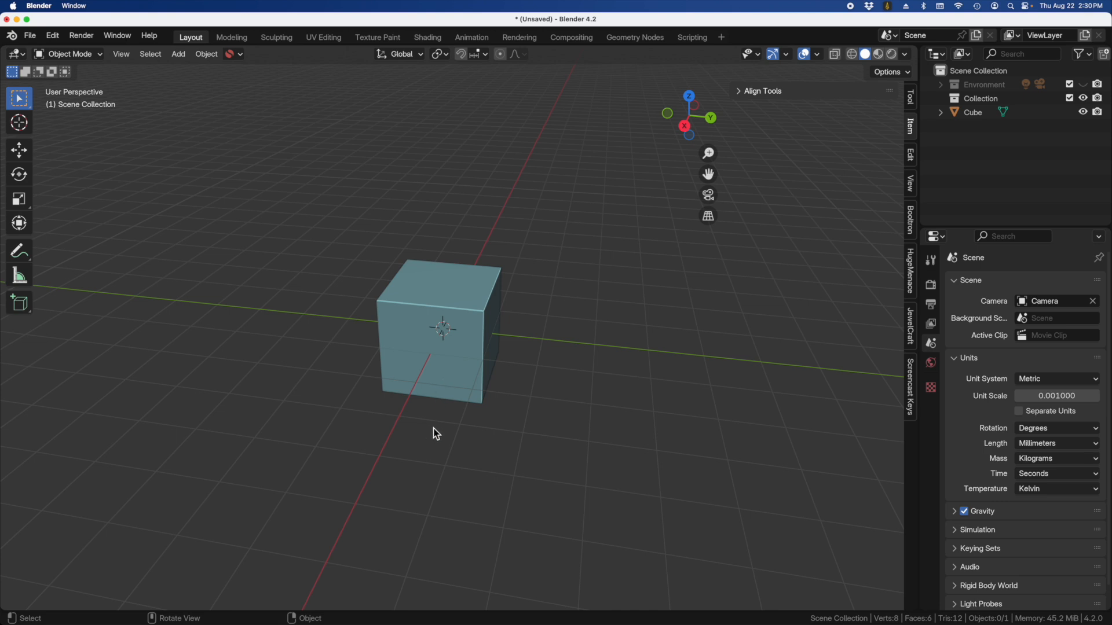
Duplicate the remaining cube and move the copy to about X -0.85 mm, Y 1.07 mm, Z 0.76 mm so the two overlap
{"action": "left_click", "coordinate": [486, 338]}
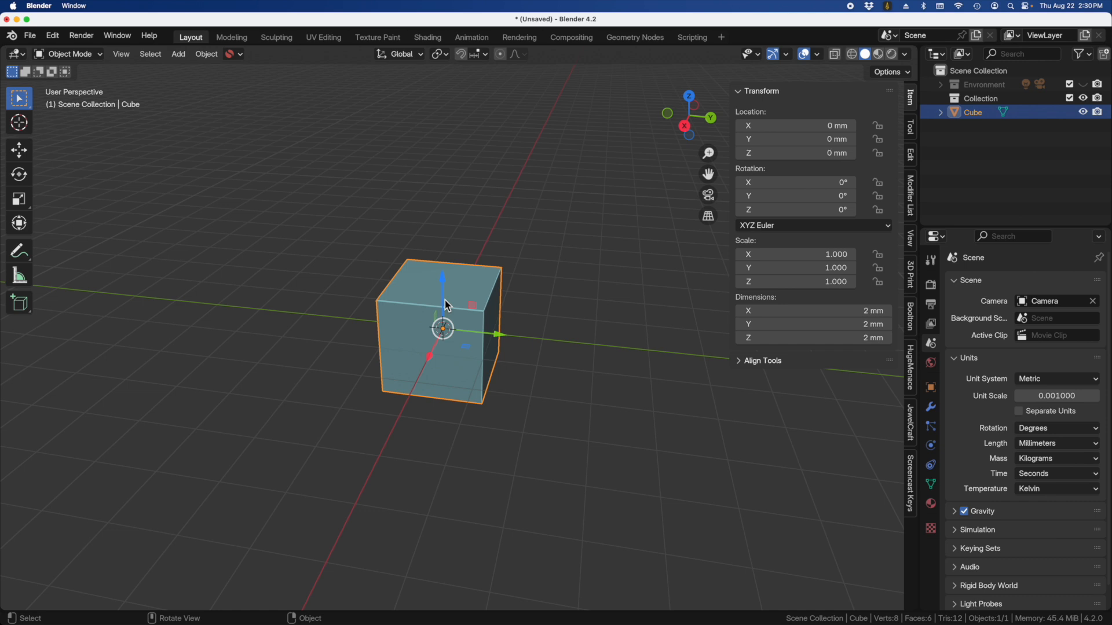
{"action": "key", "text": "shift+d"}
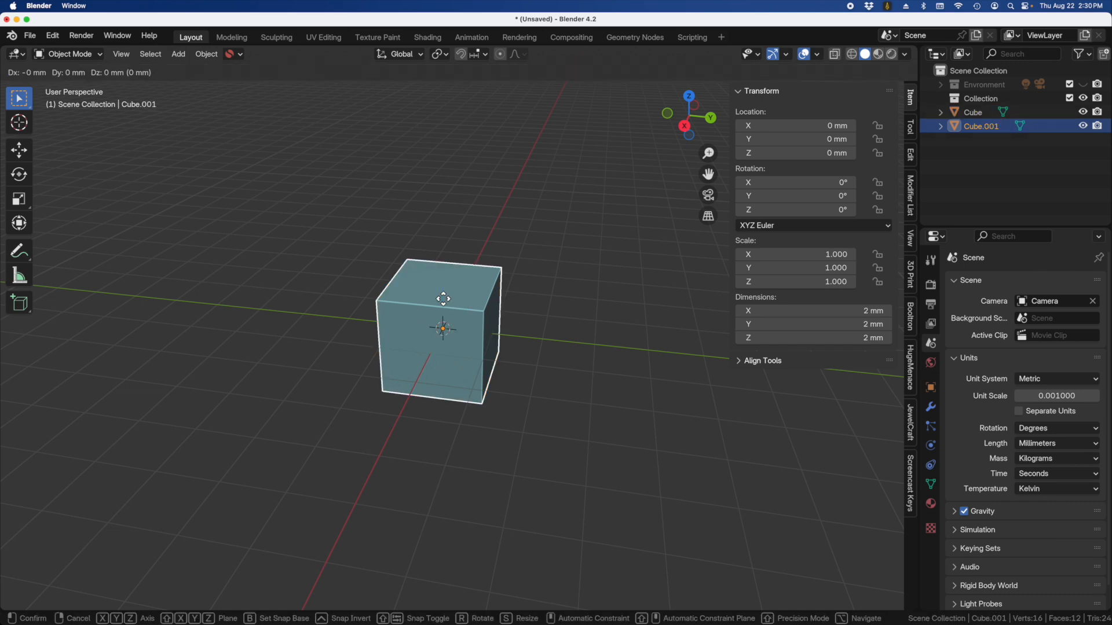
{"action": "left_click", "coordinate": [443, 299]}
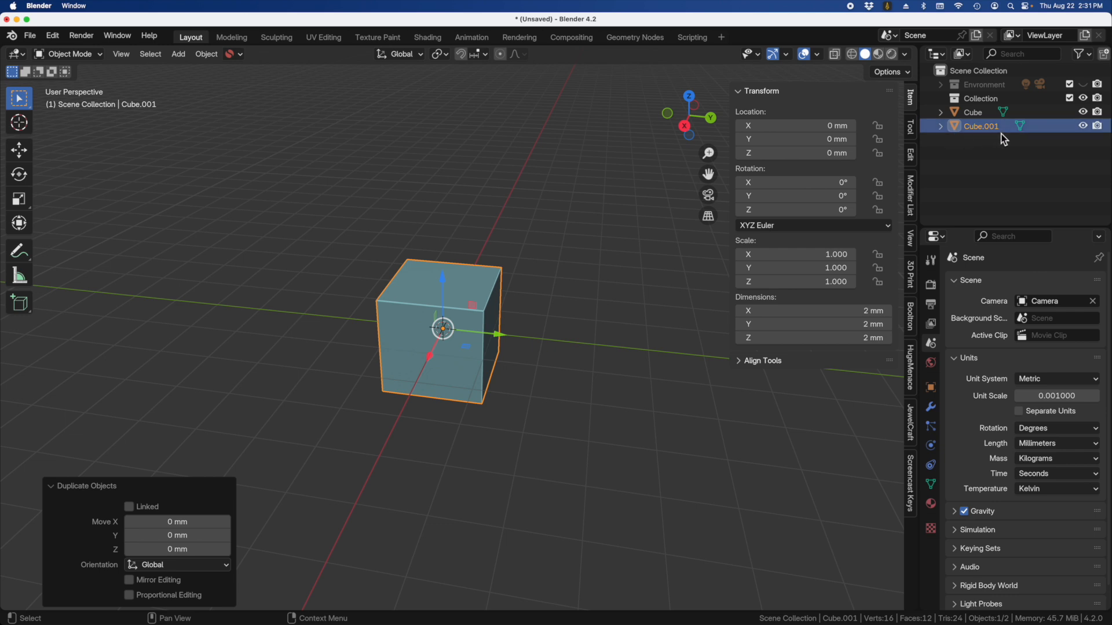
{"action": "left_click_drag", "start_coordinate": [509, 338], "coordinate": [560, 338]}
{"action": "left_click_drag", "start_coordinate": [486, 364], "coordinate": [501, 345]}
{"action": "left_click_drag", "start_coordinate": [503, 264], "coordinate": [506, 232]}
{"action": "middle_click_drag", "start_coordinate": [439, 313], "coordinate": [406, 236]}
{"action": "scroll", "coordinate": [565, 290], "scroll_direction": "up", "scroll_amount": 5}
{"action": "scroll", "coordinate": [522, 249], "scroll_direction": "down", "scroll_amount": 3}
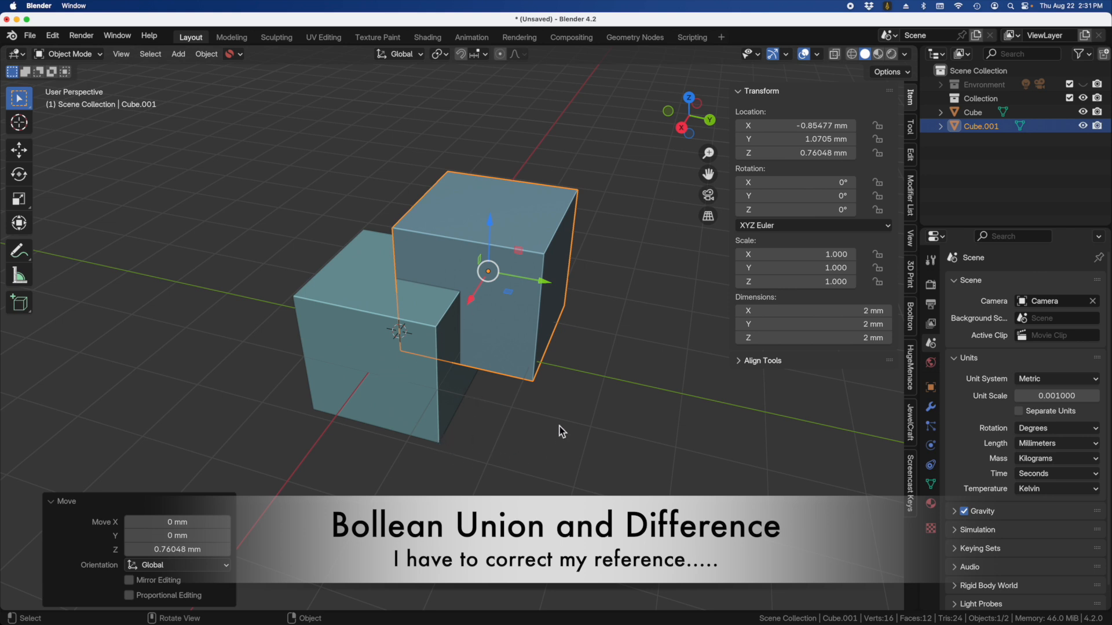
{"action": "mouse_move", "coordinate": [438, 314]}
{"action": "middle_mouse_down"}
{"action": "mouse_move", "coordinate": [465, 318]}
{"action": "mouse_move", "coordinate": [433, 315]}
{"action": "middle_mouse_up"}
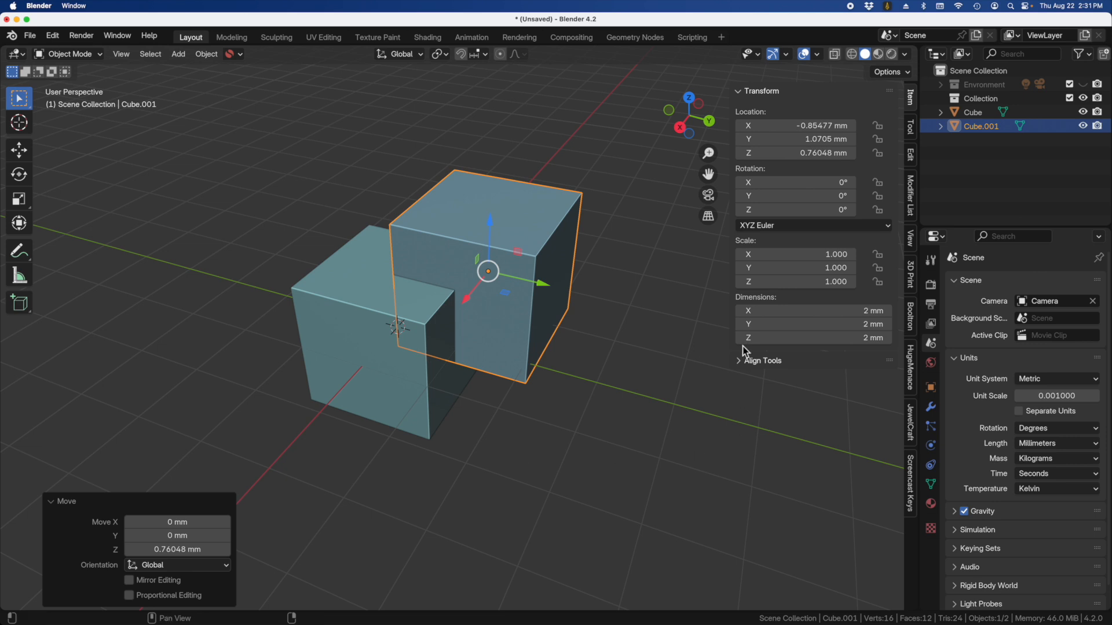
Show the Booltron boolean tools and select the original and offset cubes individually, ending with the offset cube
{"action": "left_click", "coordinate": [916, 323]}
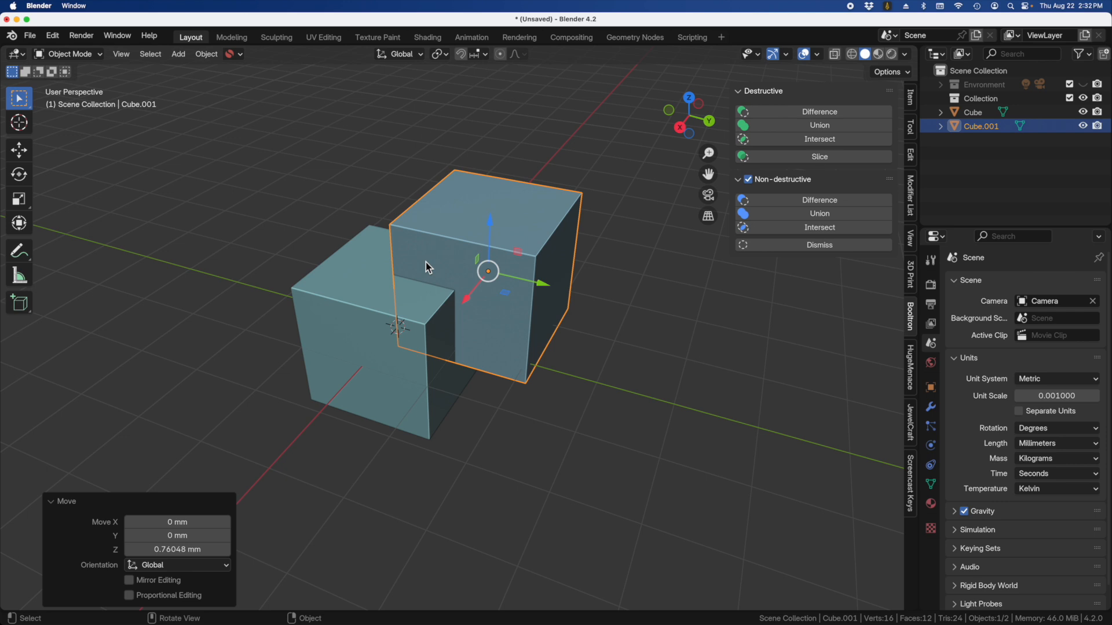
{"action": "left_click", "coordinate": [555, 358]}
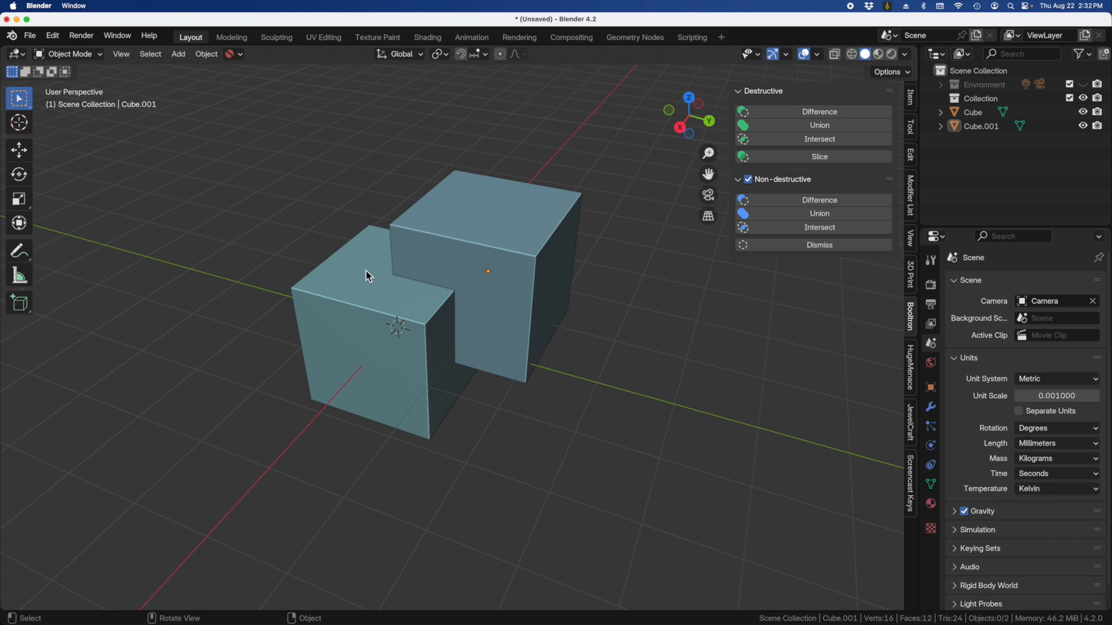
{"action": "left_click", "coordinate": [326, 304]}
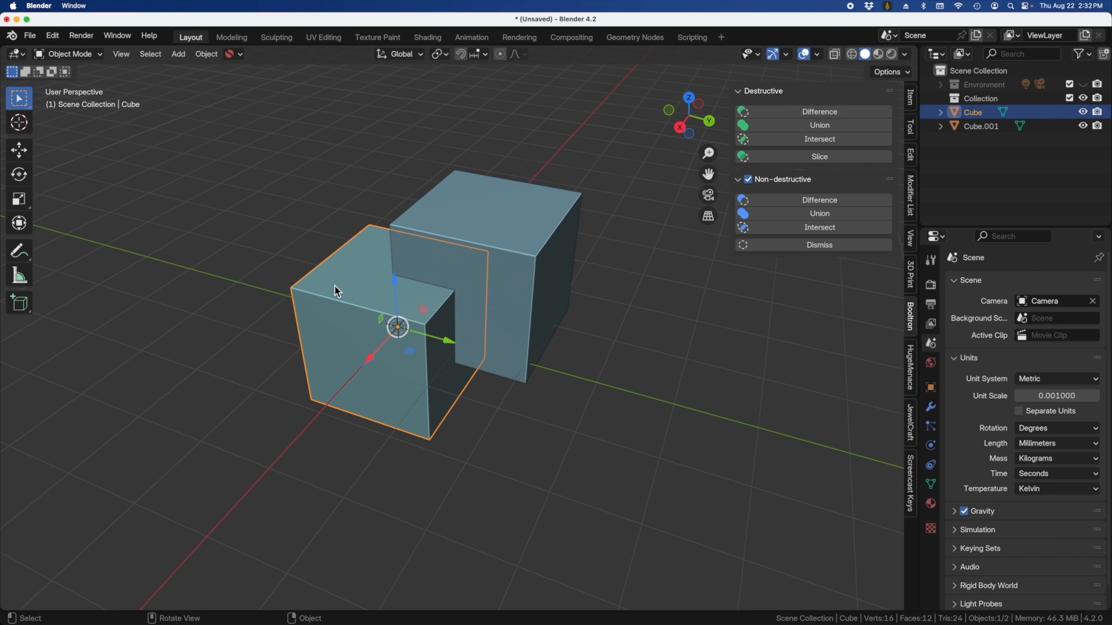
{"action": "left_click", "coordinate": [465, 224]}
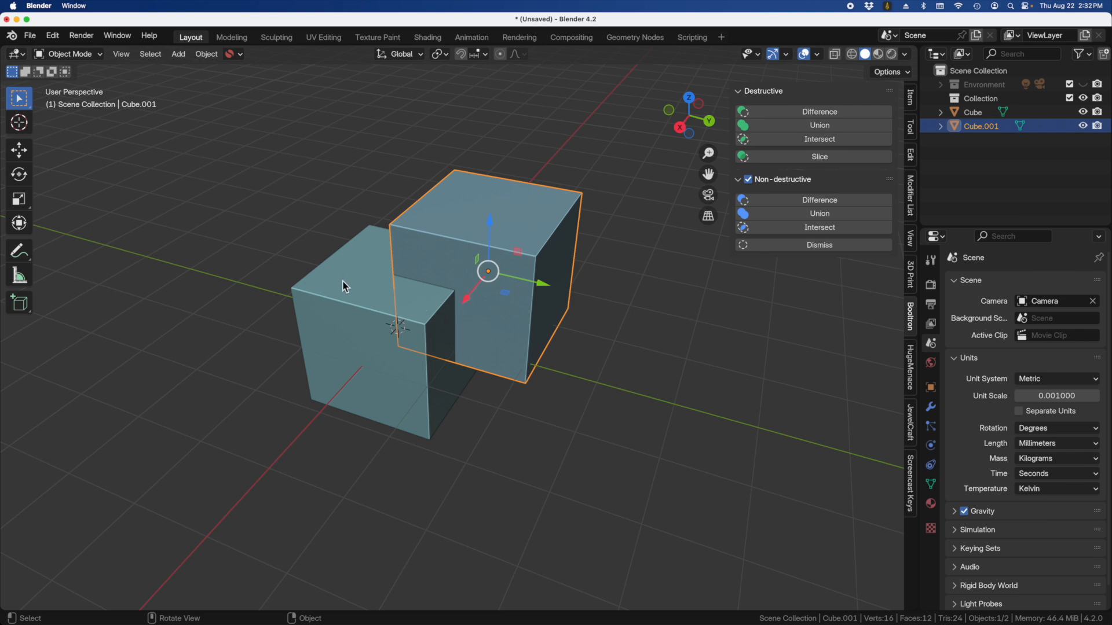
{"action": "left_click", "coordinate": [627, 322]}
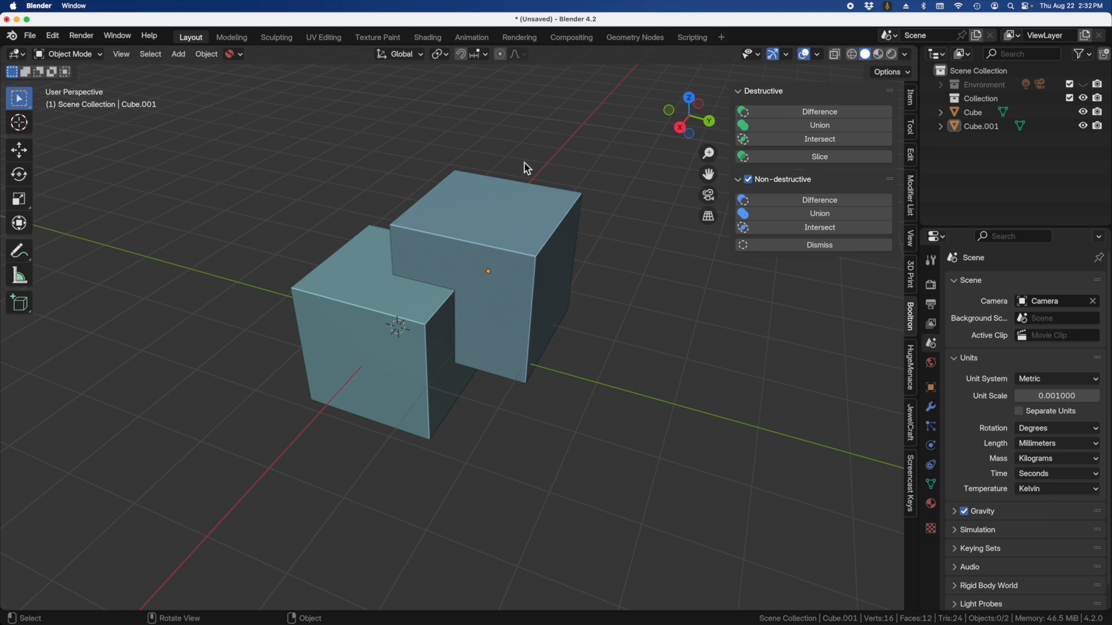
{"action": "left_click", "coordinate": [491, 201]}
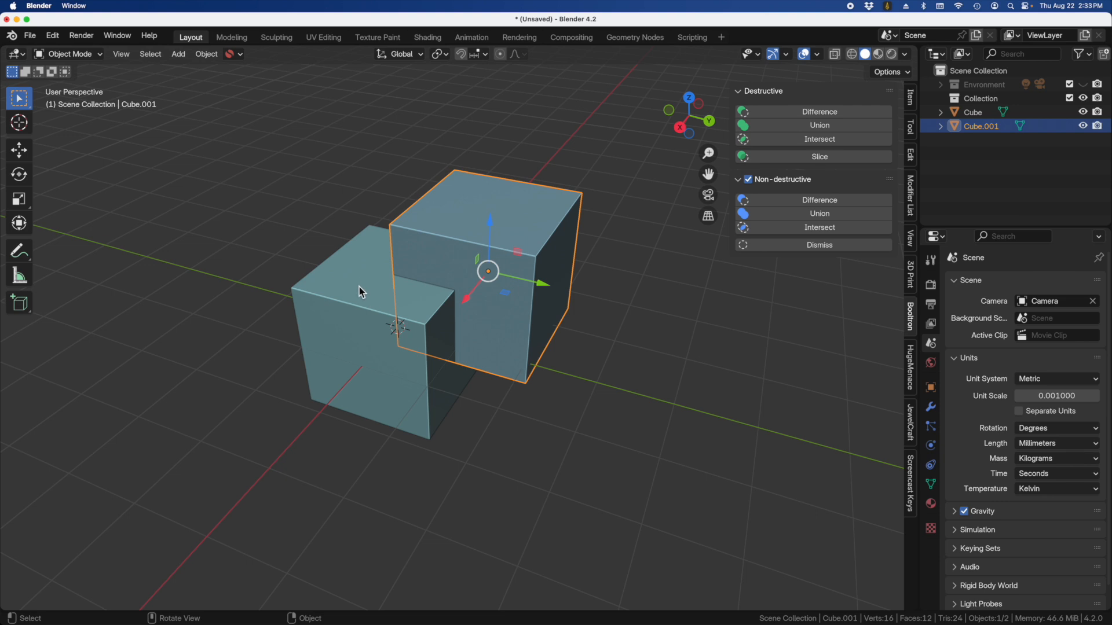
Try a destructive Difference that subtracts the offset cube from the original, inspect the cut from several sides, and undo it
{"action": "left_click", "coordinate": [542, 225]}
{"action": "left_click", "coordinate": [340, 274], "text": "shift"}
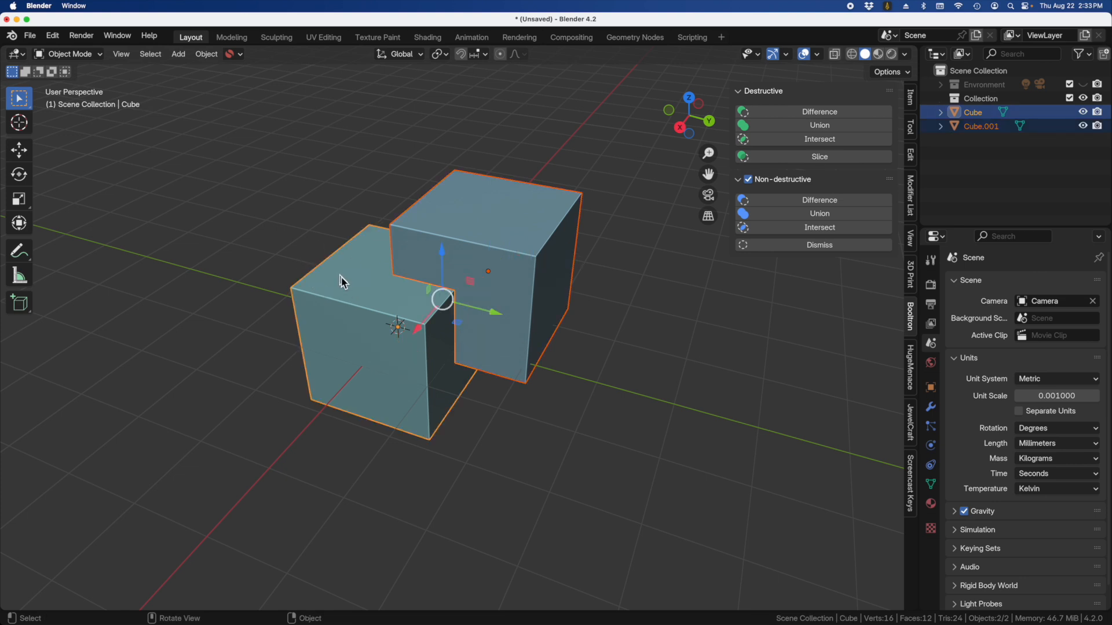
{"action": "left_click", "coordinate": [811, 115]}
{"action": "middle_click_drag", "start_coordinate": [632, 277], "coordinate": [572, 276]}
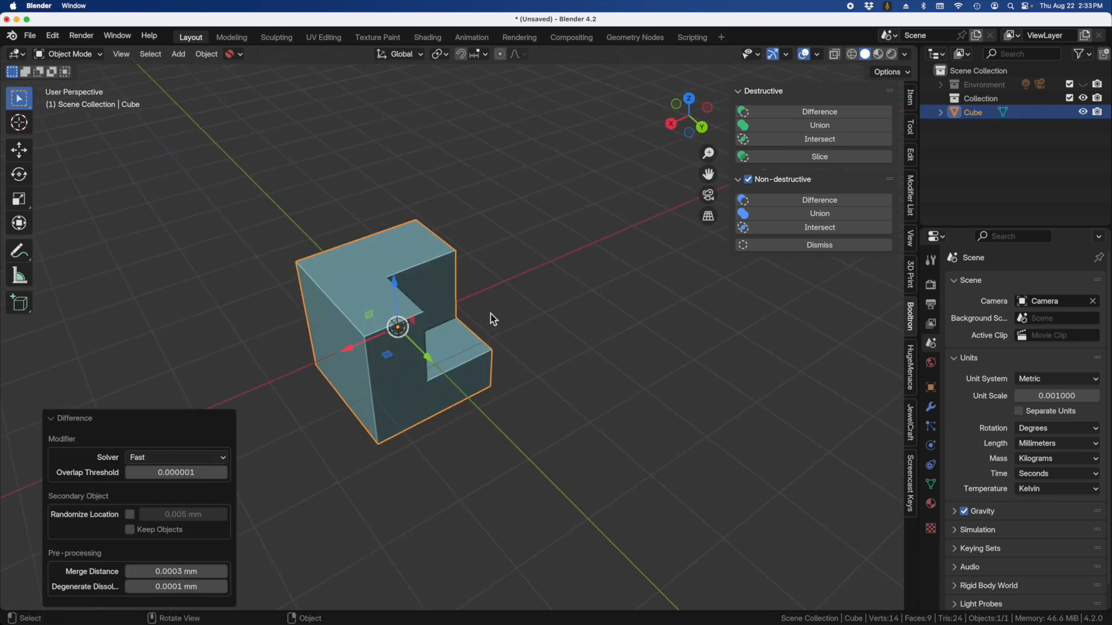
{"action": "middle_click_drag", "start_coordinate": [498, 326], "coordinate": [514, 321]}
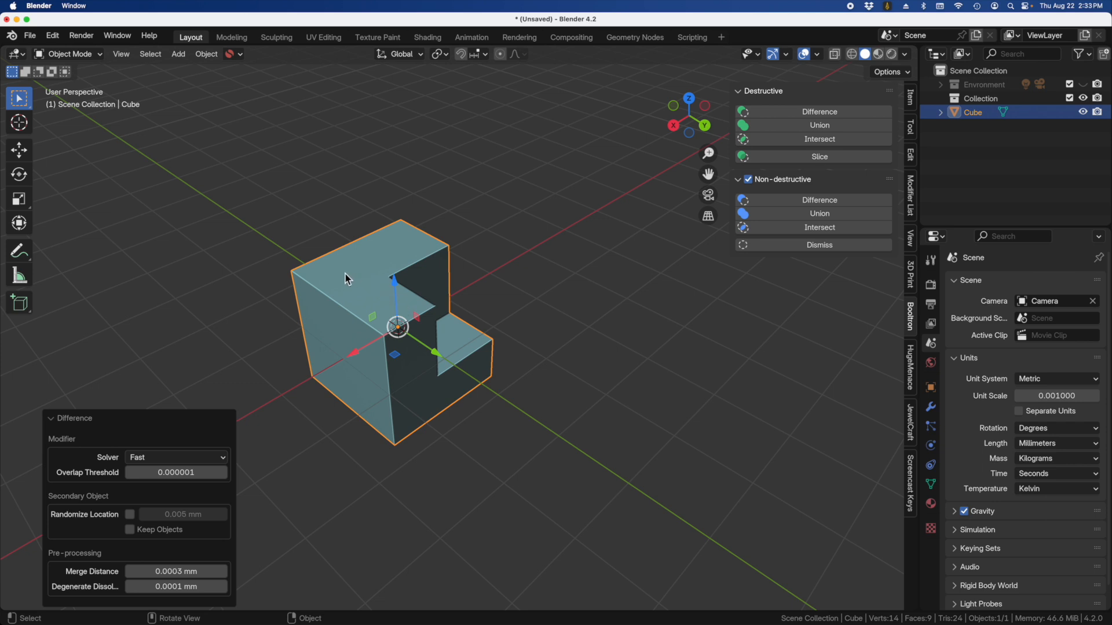
{"action": "middle_click_drag", "start_coordinate": [339, 328], "coordinate": [263, 329]}
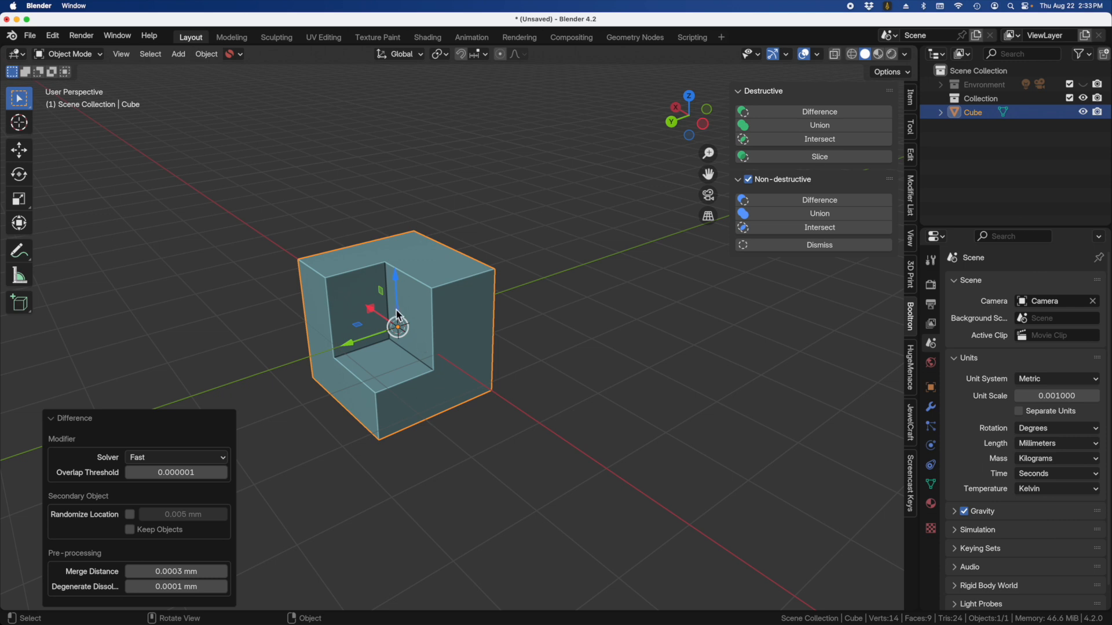
{"action": "middle_click_drag", "start_coordinate": [366, 329], "coordinate": [376, 261]}
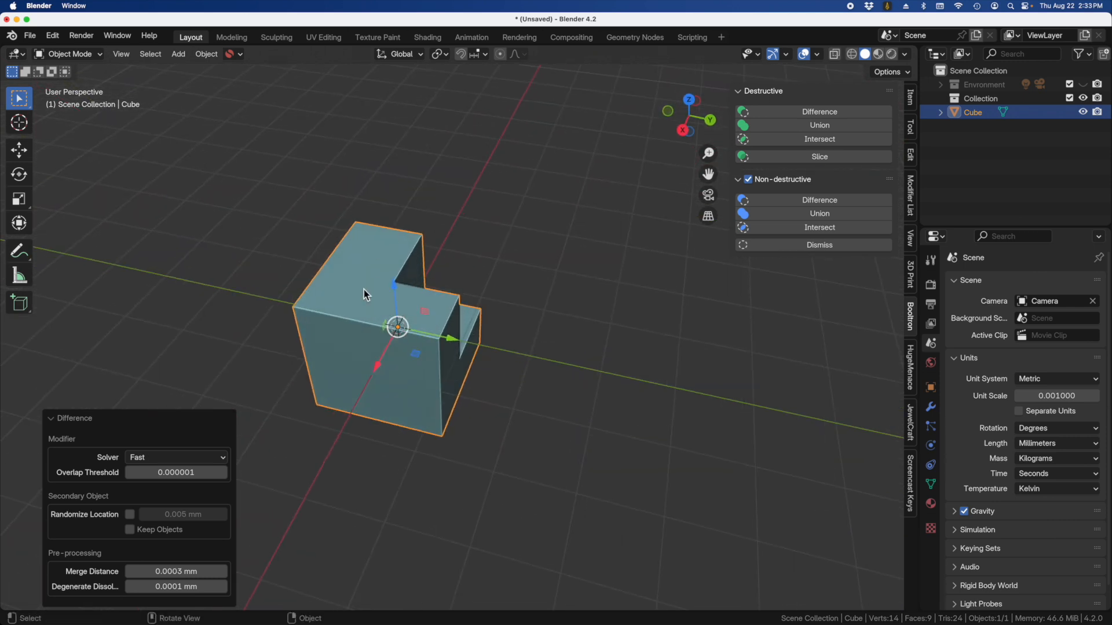
{"action": "middle_click_drag", "start_coordinate": [429, 317], "coordinate": [429, 324]}
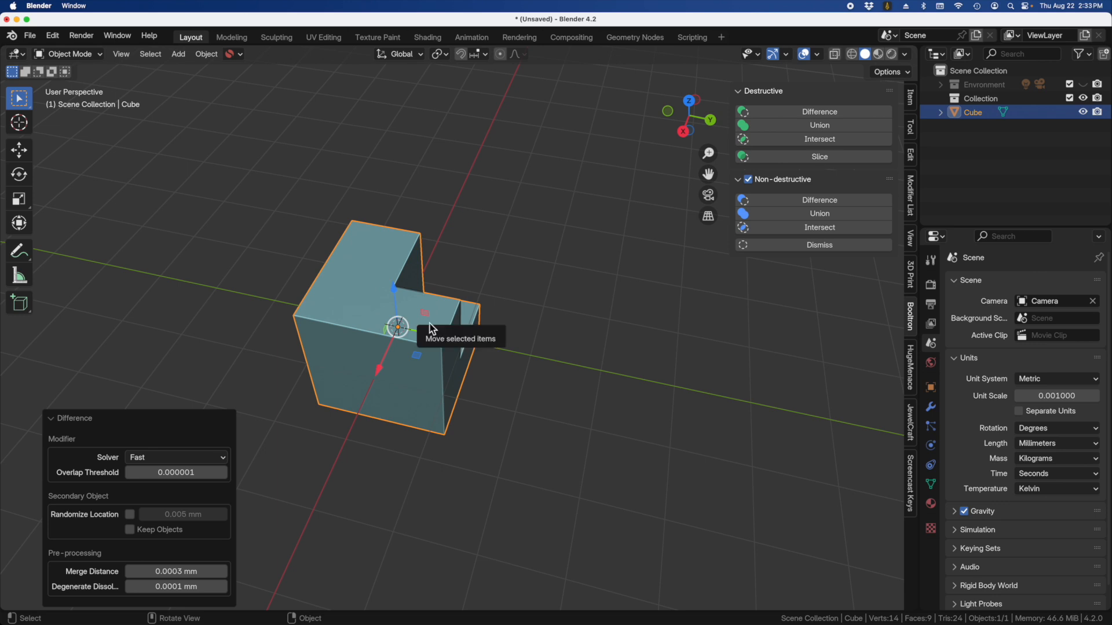
{"action": "key", "text": "super+z"}
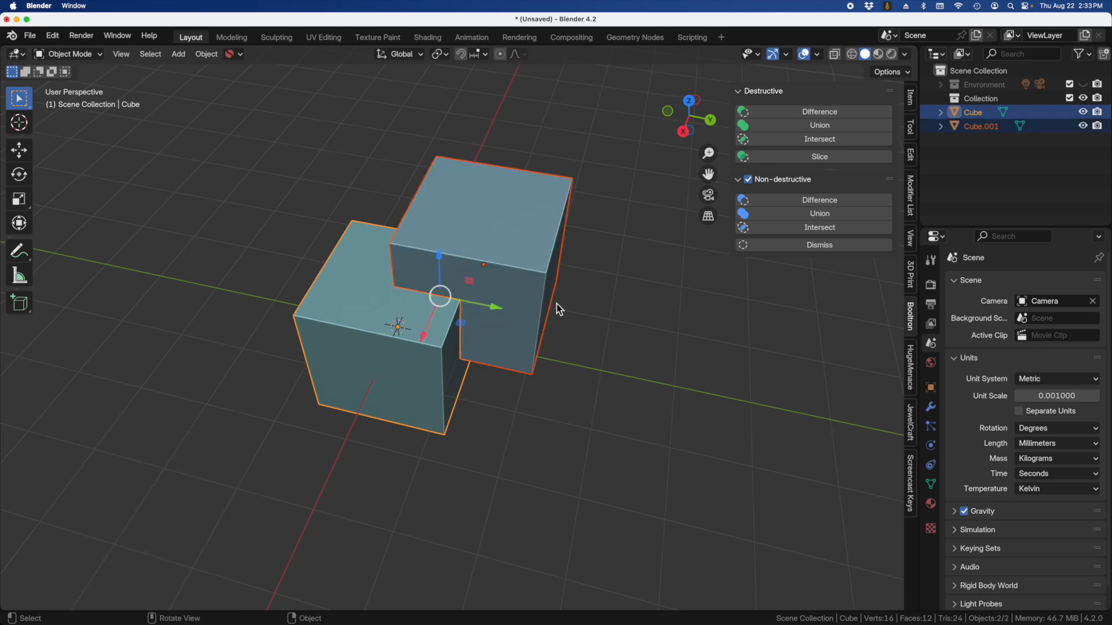
Move the offset cube about -0.71 mm along X, duplicate it, and move the copy about 2.75 mm along X
{"action": "left_click_drag", "start_coordinate": [472, 298], "coordinate": [490, 275]}
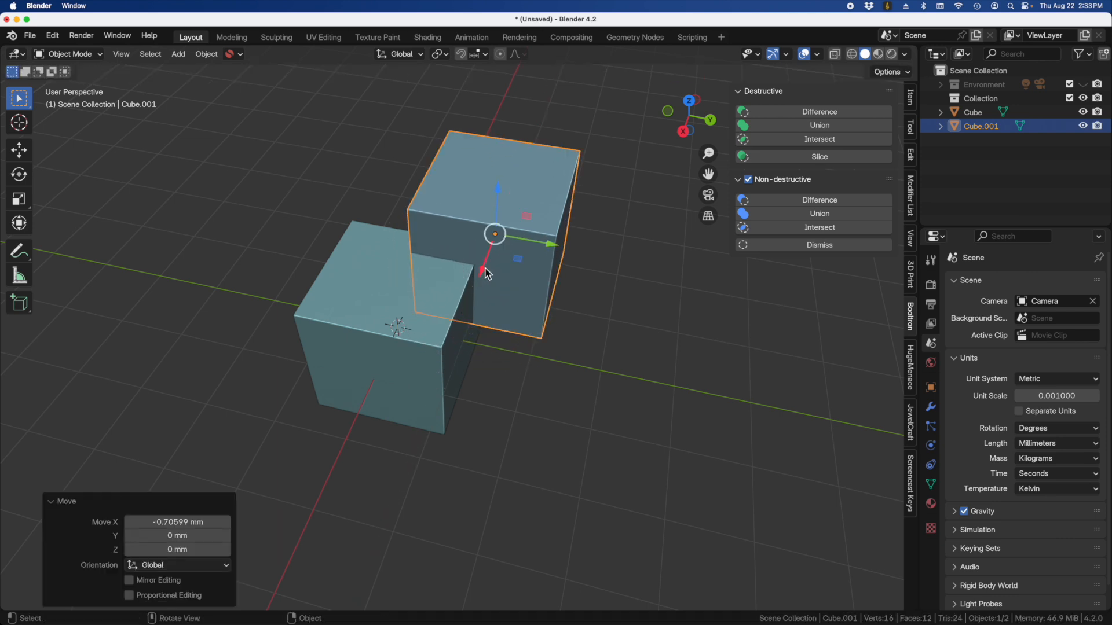
{"action": "key", "text": "shift+d"}
{"action": "right_click", "coordinate": [561, 273]}
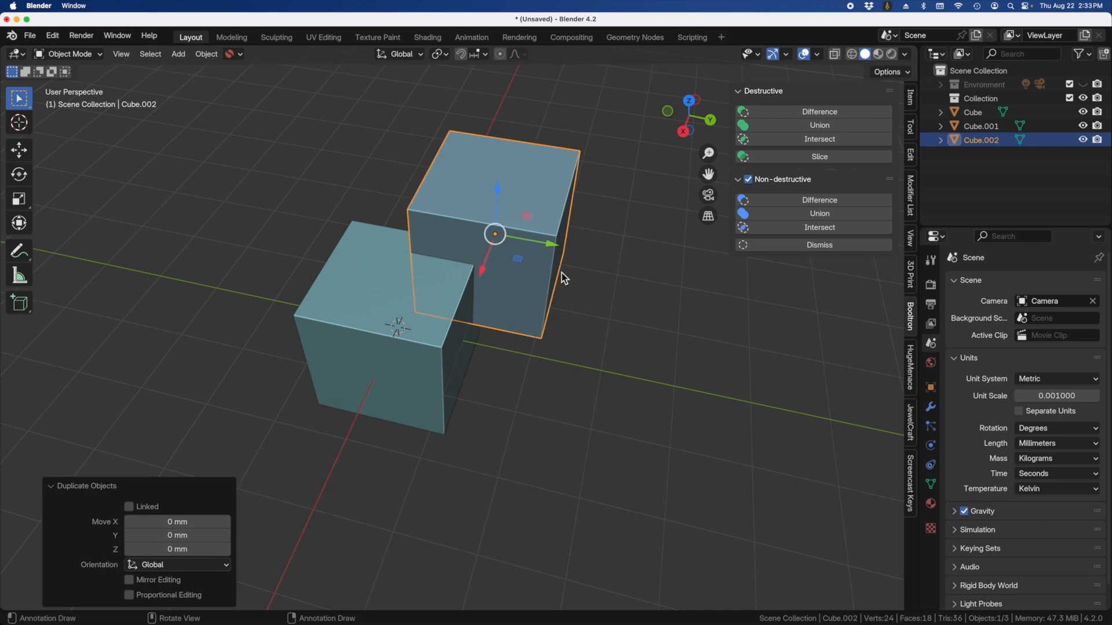
{"action": "left_click_drag", "start_coordinate": [489, 271], "coordinate": [425, 408]}
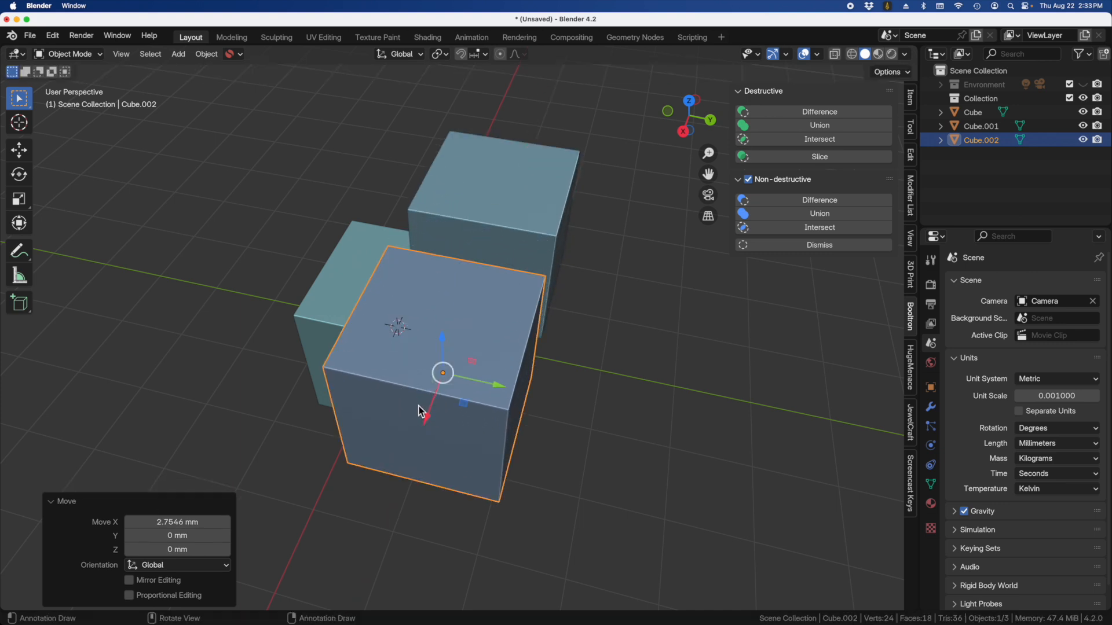
Select the three cubes one at a time, ending with the original, and view how they overlap from different angles
{"action": "left_click", "coordinate": [519, 199]}
{"action": "left_click", "coordinate": [436, 346]}
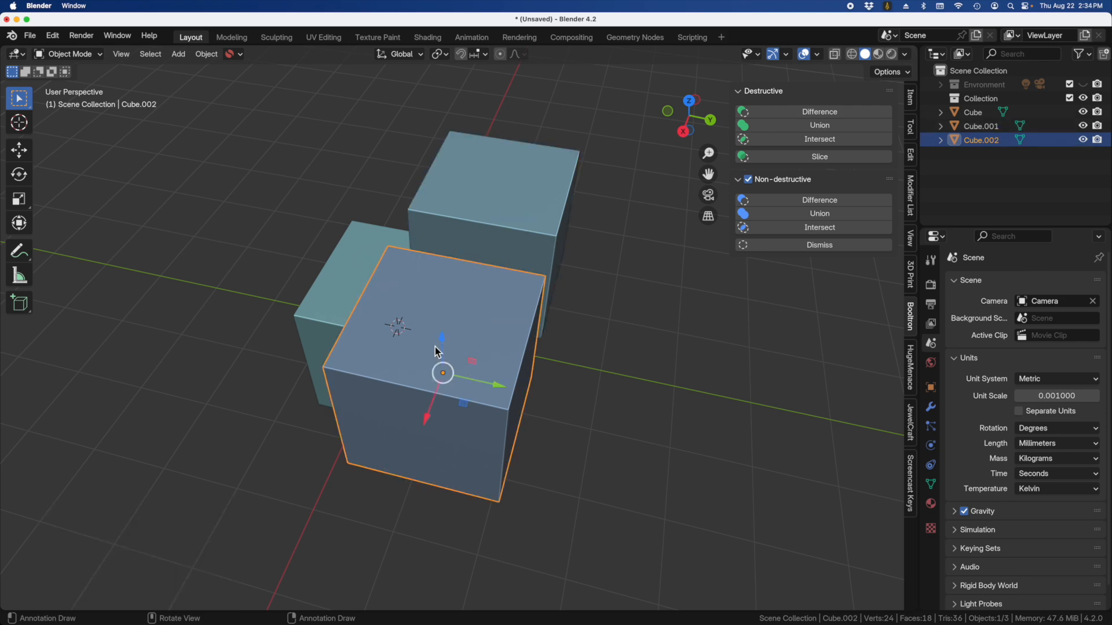
{"action": "middle_click_drag", "start_coordinate": [538, 377], "coordinate": [403, 283]}
{"action": "middle_click_drag", "start_coordinate": [554, 383], "coordinate": [576, 405]}
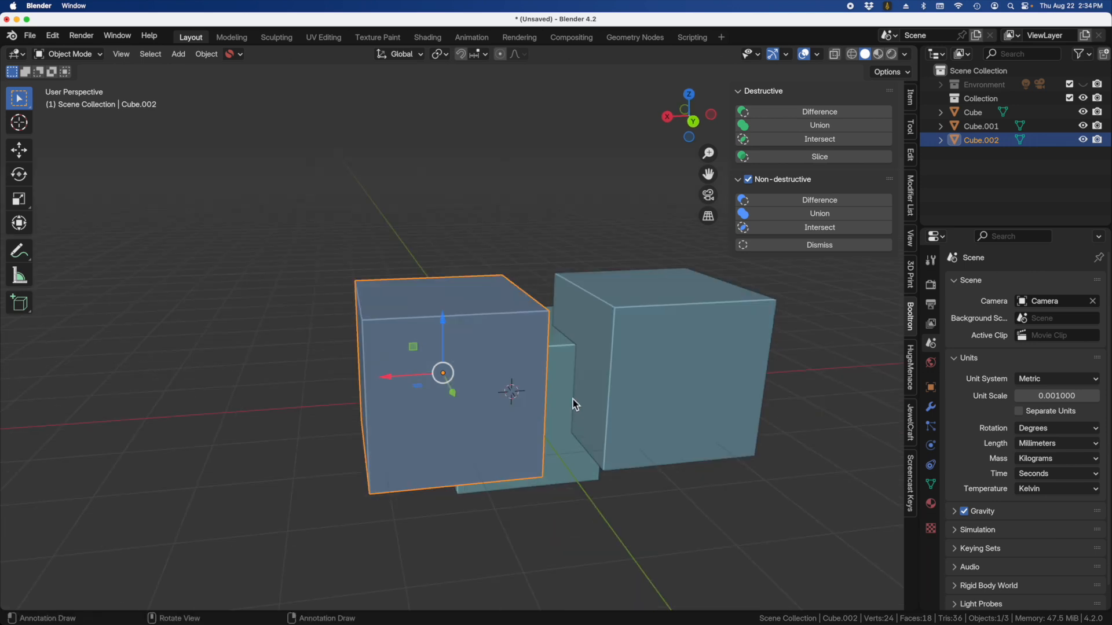
{"action": "left_click", "coordinate": [559, 361]}
{"action": "middle_click_drag", "start_coordinate": [564, 403], "coordinate": [635, 437]}
{"action": "scroll", "coordinate": [389, 305], "scroll_direction": "down", "scroll_amount": 1}
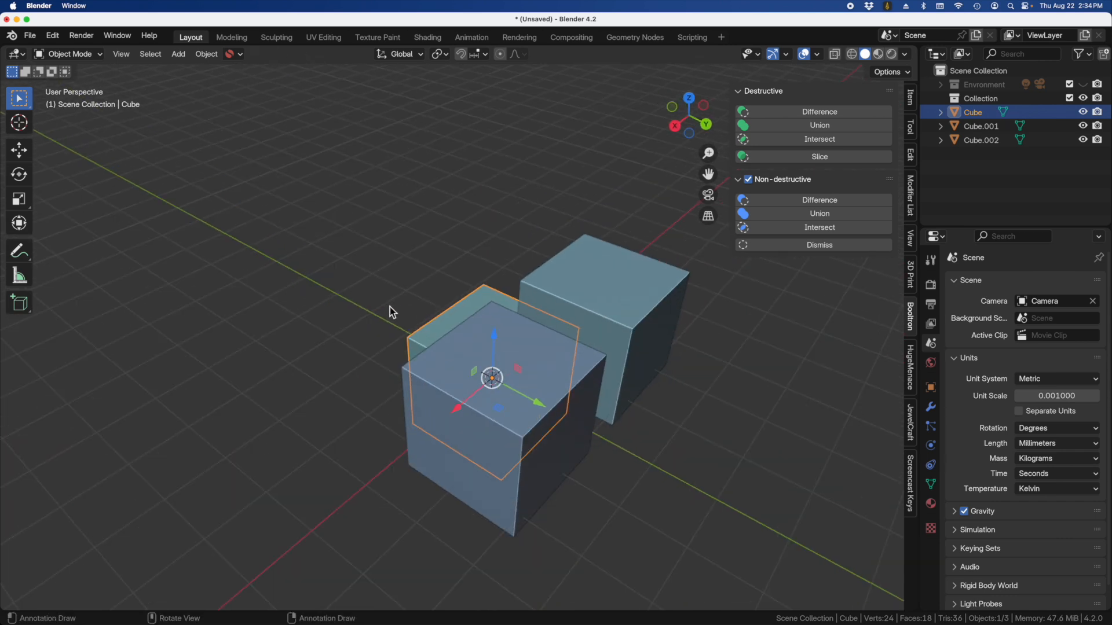
Try a destructive Difference that subtracts both offset cubes from the original as the active object, inspect it, and undo it
{"action": "left_click", "coordinate": [632, 274]}
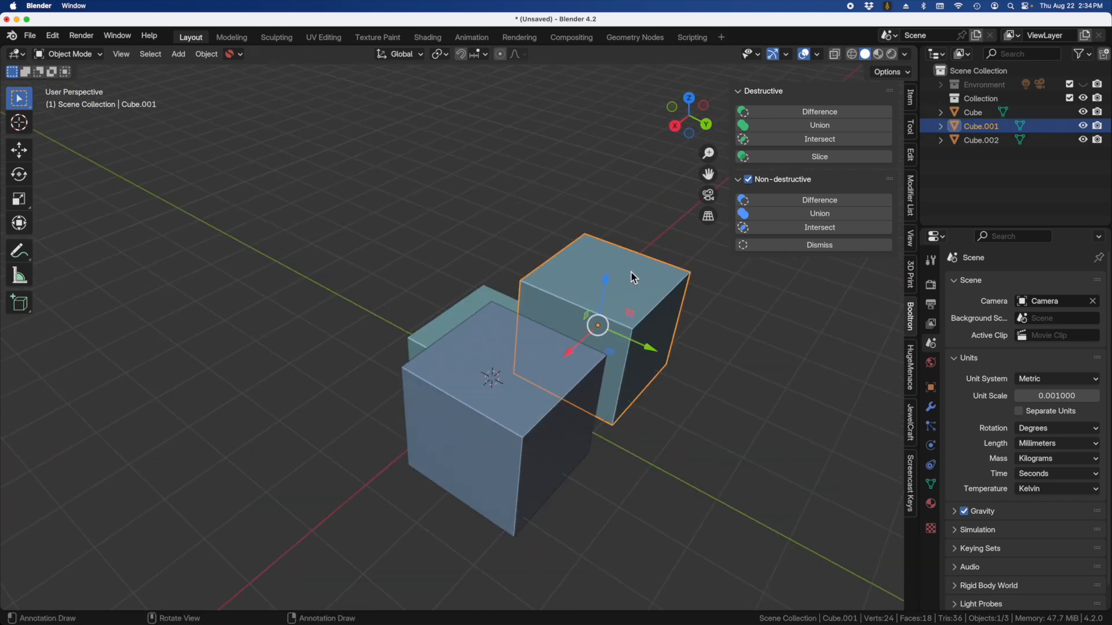
{"action": "left_click", "coordinate": [511, 398], "text": "shift"}
{"action": "middle_click_drag", "start_coordinate": [508, 403], "coordinate": [634, 364]}
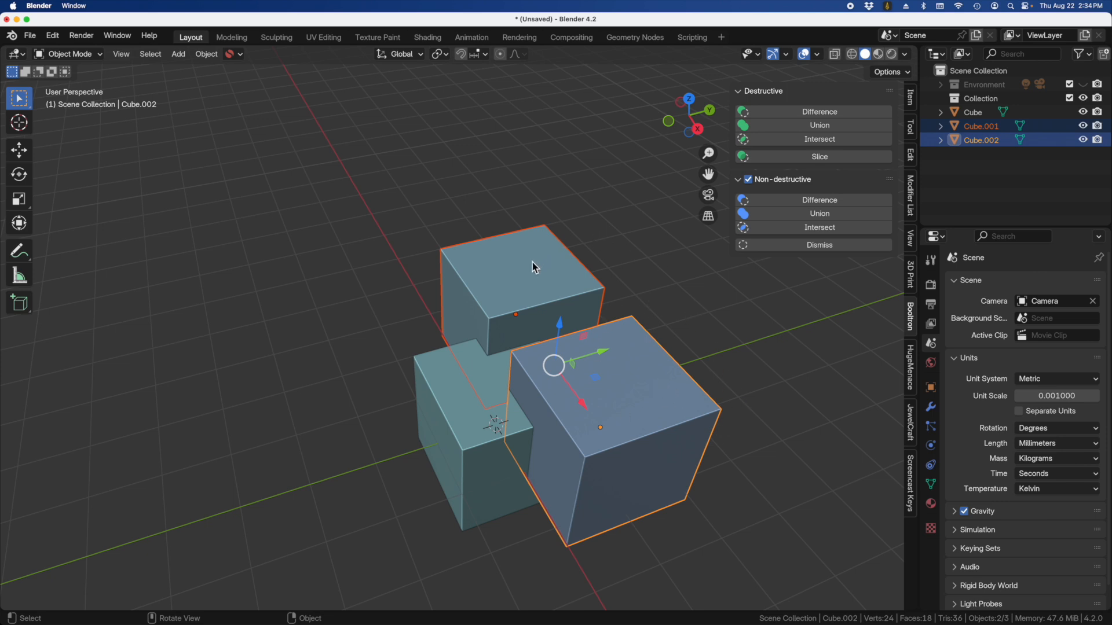
{"action": "key", "text": "shift"}
{"action": "left_click", "coordinate": [439, 382], "text": "shift"}
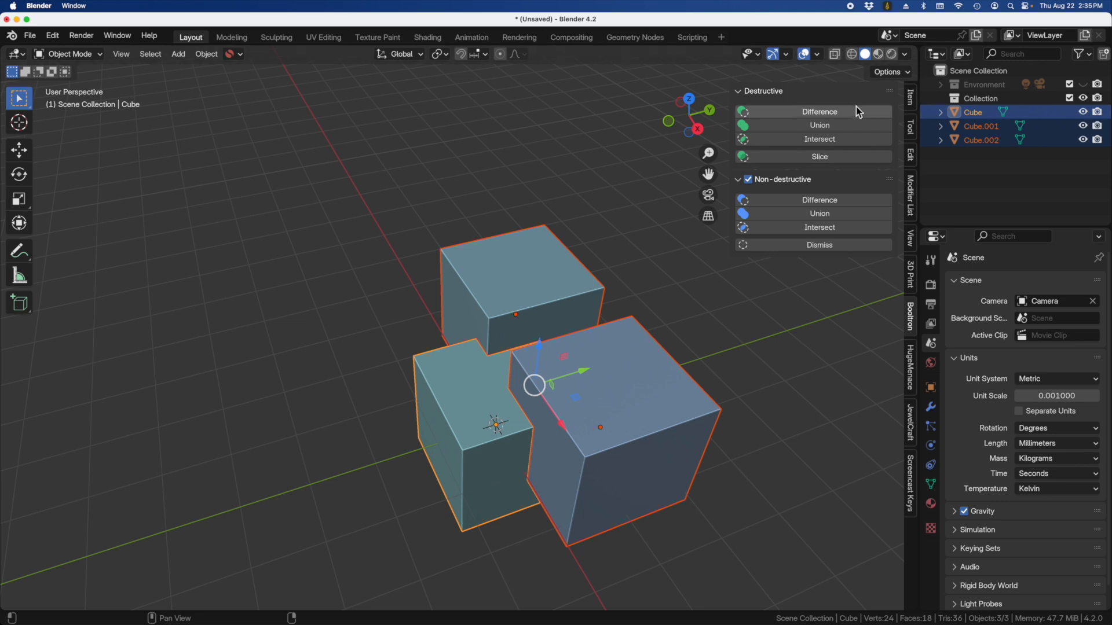
{"action": "left_click", "coordinate": [837, 113]}
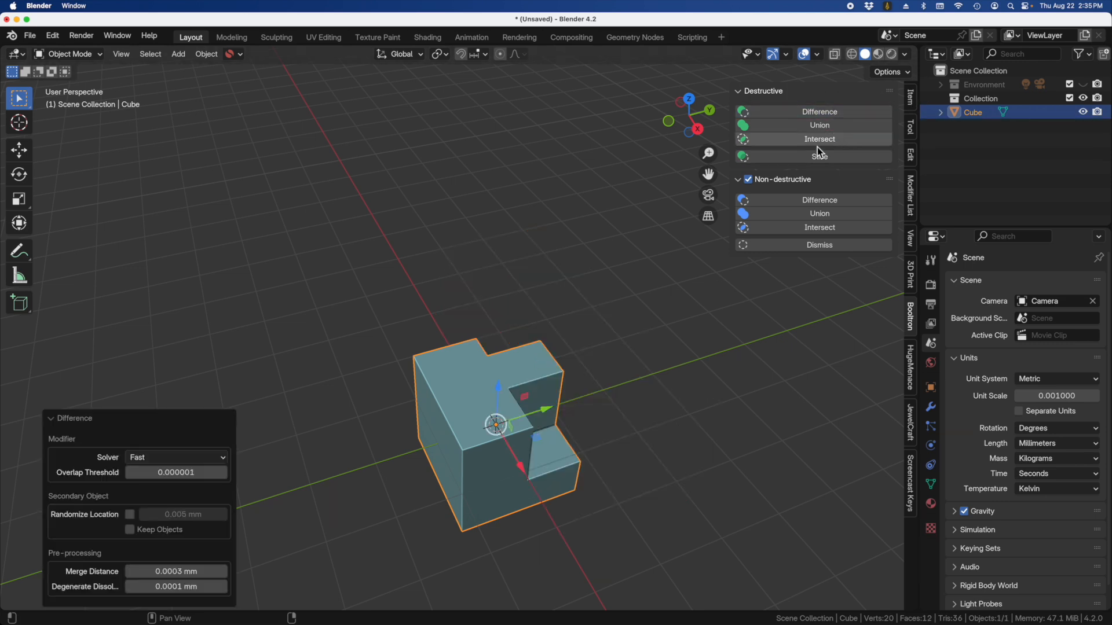
{"action": "middle_click_drag", "start_coordinate": [600, 432], "coordinate": [556, 398]}
{"action": "scroll", "coordinate": [491, 411], "scroll_direction": "up", "scroll_amount": 3}
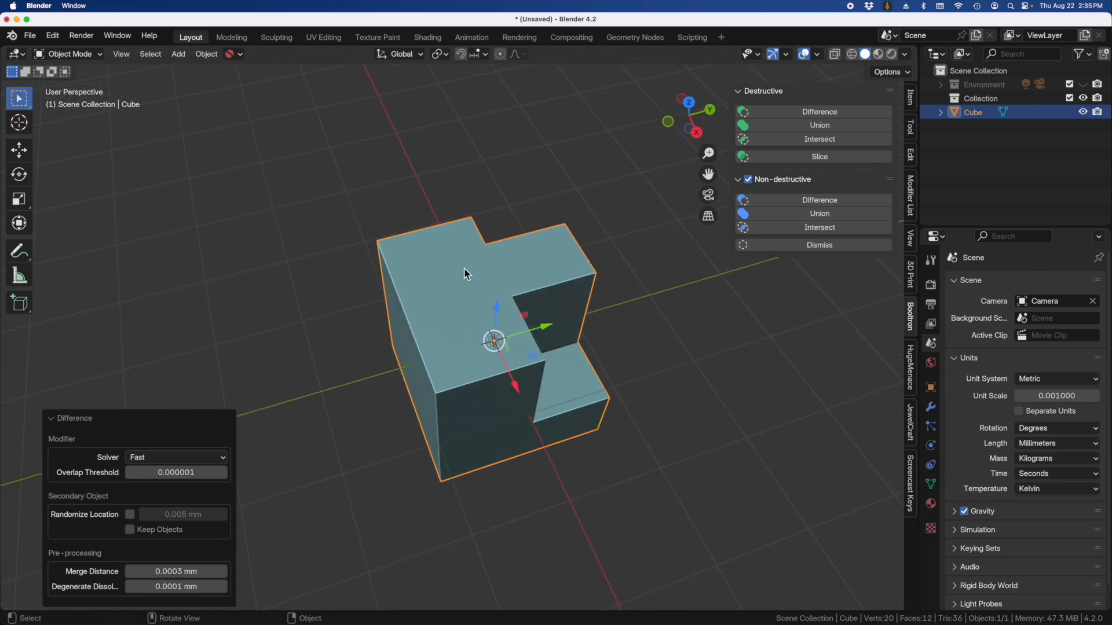
{"action": "key", "text": "ctrl+z"}
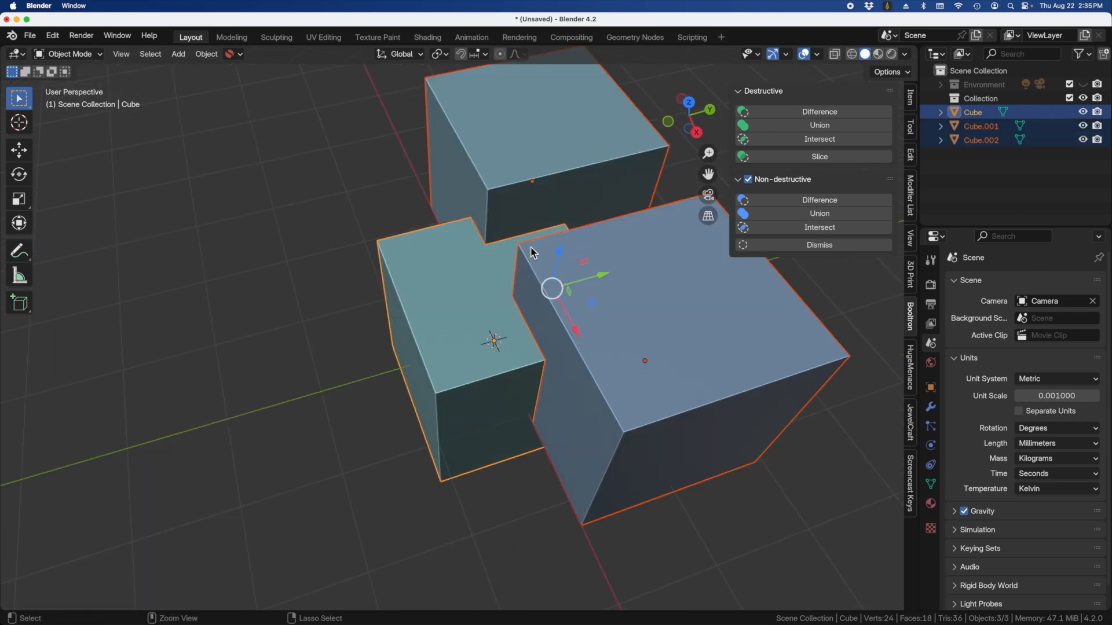
Select only the second offset cube, the one toward positive X, and delete it
{"action": "left_click", "coordinate": [658, 287]}
{"action": "key", "text": "x"}
{"action": "left_click", "coordinate": [655, 282]}
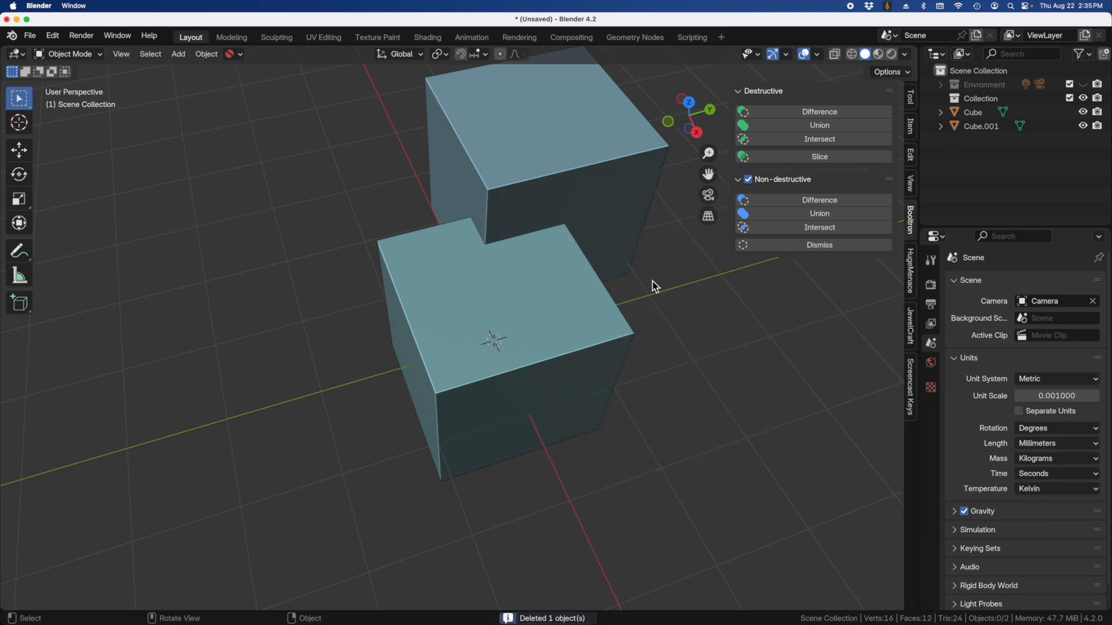
Select the remaining offset cube and move it about 0.52 mm along X, deeper into the original
{"action": "left_click", "coordinate": [516, 215]}
{"action": "middle_click_drag", "start_coordinate": [514, 290], "coordinate": [547, 220]}
{"action": "left_click_drag", "start_coordinate": [547, 222], "coordinate": [550, 244]}
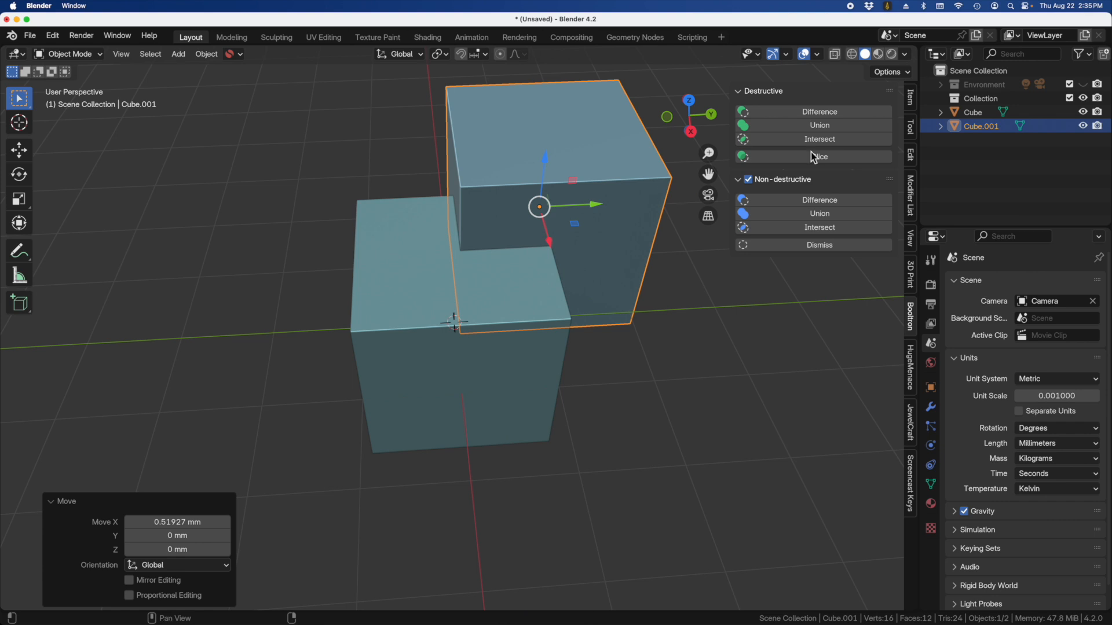
Select the offset cube that overlaps the original and delete it, keeping only the original cube
{"action": "middle_click_drag", "start_coordinate": [546, 266], "coordinate": [524, 293]}
{"action": "left_click", "coordinate": [449, 244]}
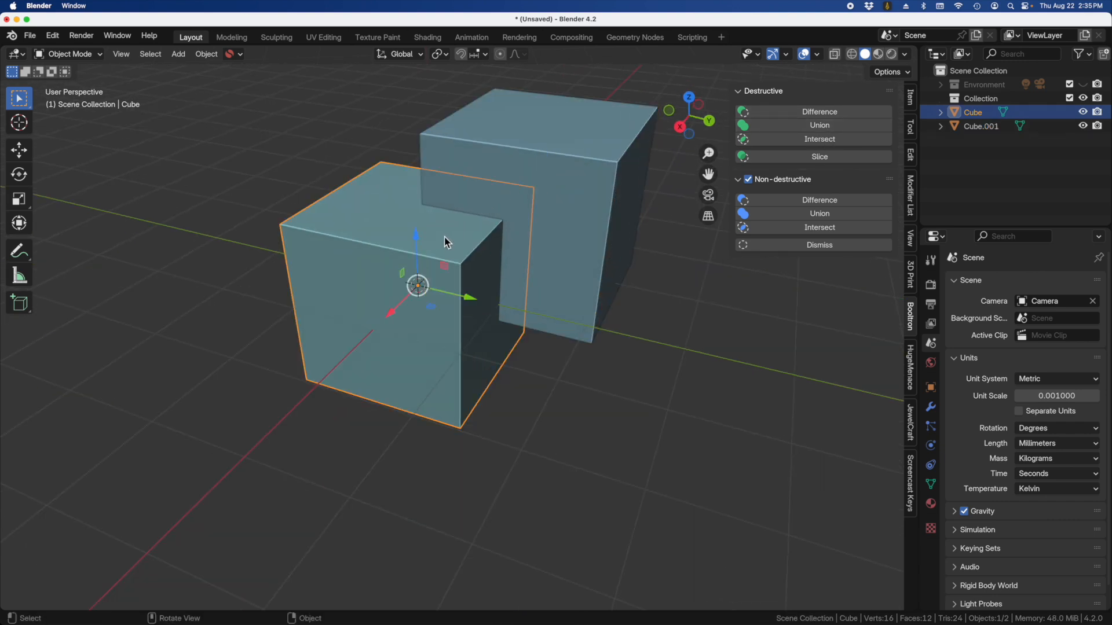
{"action": "left_click", "coordinate": [535, 197]}
{"action": "key", "text": "x"}
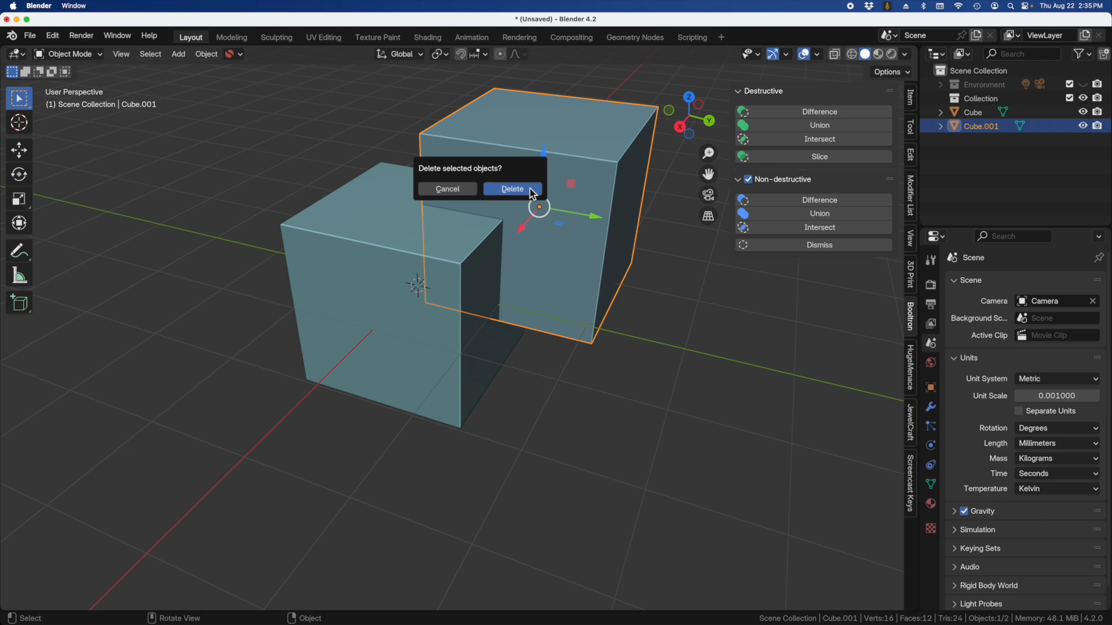
{"action": "left_click", "coordinate": [535, 199]}
Add a UV sphere and raise it along Z until about half of it sticks out of the cube's top
{"action": "key", "text": "shift+a"}
{"action": "mouse_move", "coordinate": [473, 247]}
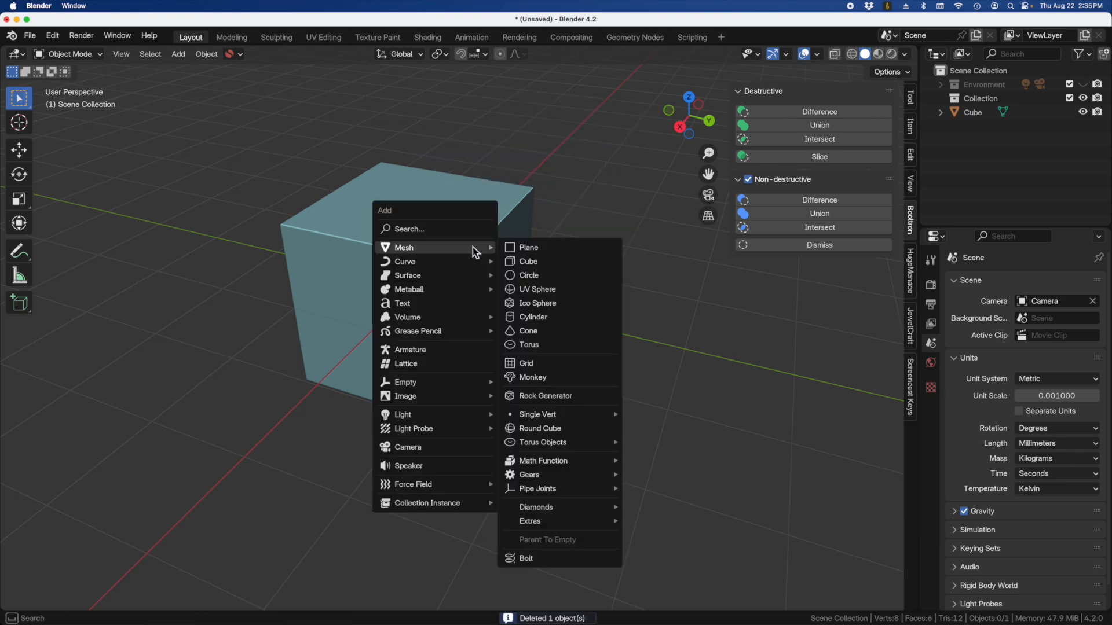
{"action": "left_click", "coordinate": [536, 293]}
{"action": "left_click_drag", "start_coordinate": [416, 239], "coordinate": [405, 153]}
{"action": "scroll", "coordinate": [368, 257], "scroll_direction": "up", "scroll_amount": 1}
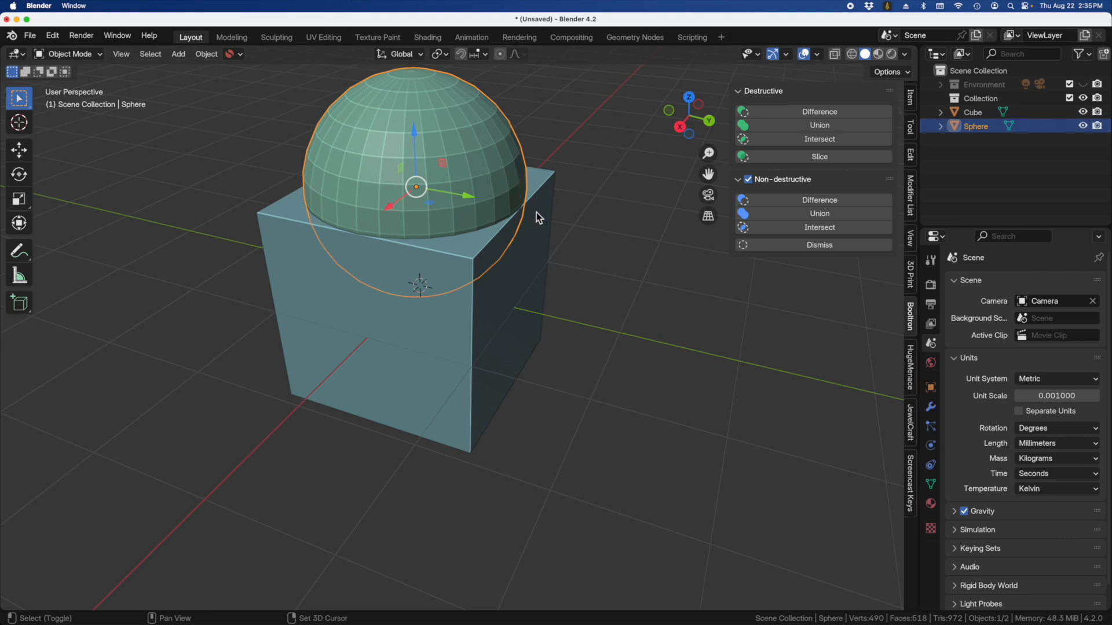
Try a destructive Difference that subtracts the sphere from the cube as the active object, inspect it, and undo it
{"action": "left_click", "coordinate": [523, 254], "text": "shift"}
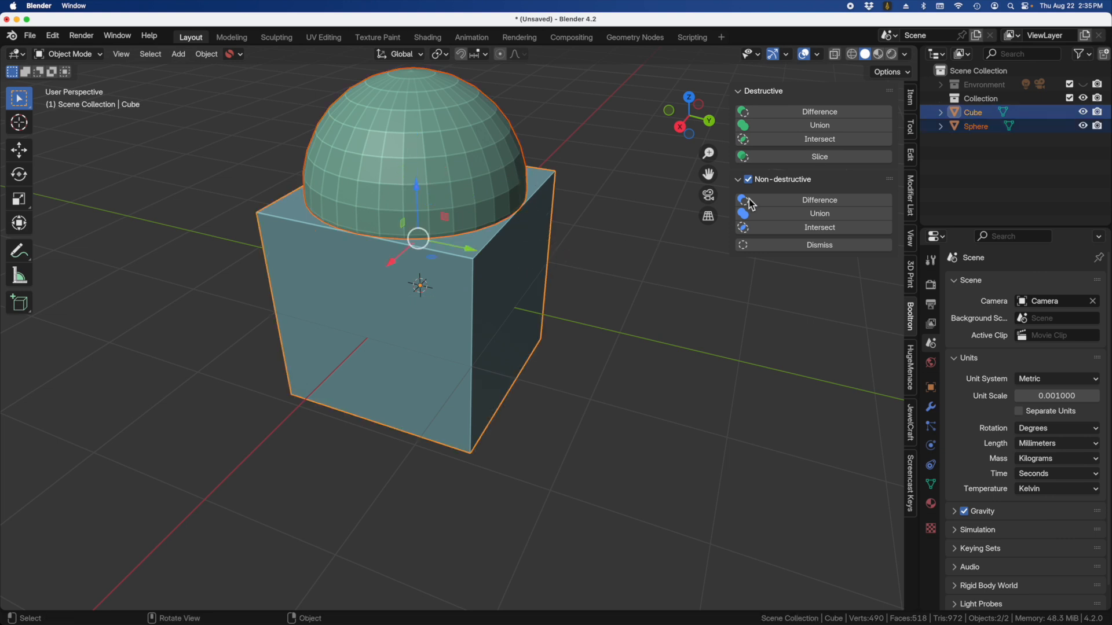
{"action": "left_click", "coordinate": [819, 110]}
{"action": "middle_click_drag", "start_coordinate": [490, 259], "coordinate": [481, 311]}
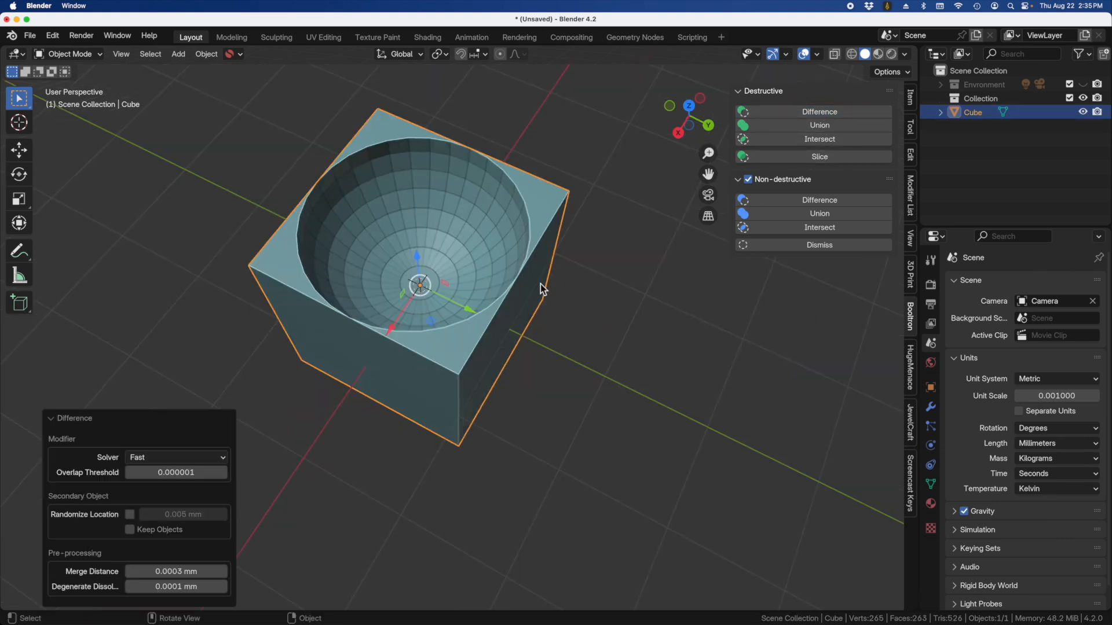
{"action": "key", "text": "super+z"}
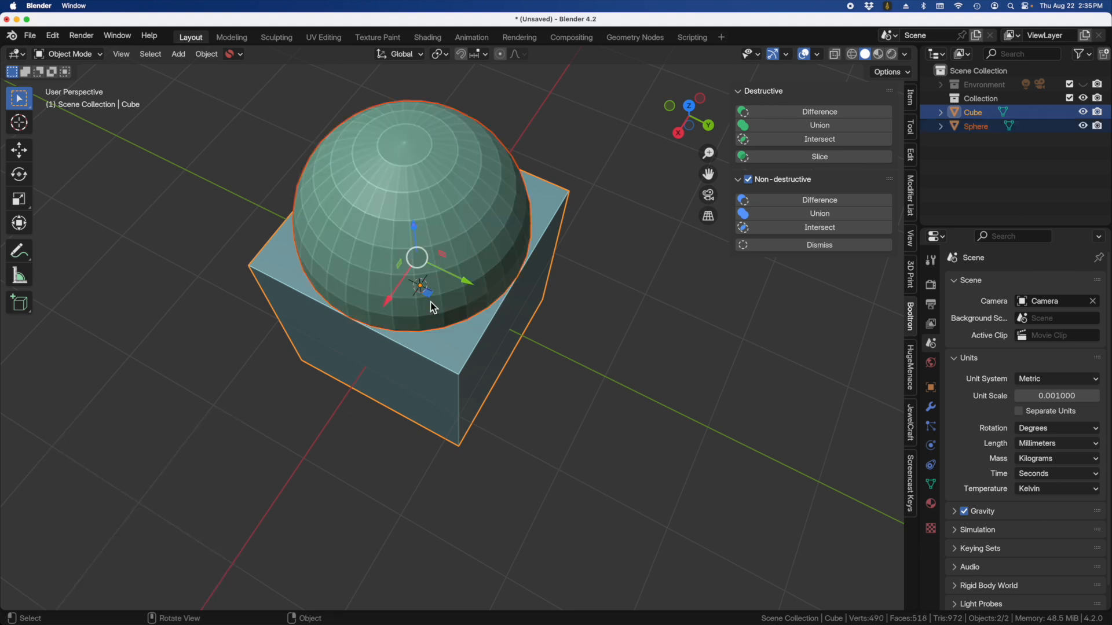
Join the selected sphere and cube into a single object with the cube active, and view it from another angle
{"action": "middle_click_drag", "start_coordinate": [457, 272], "coordinate": [494, 257]}
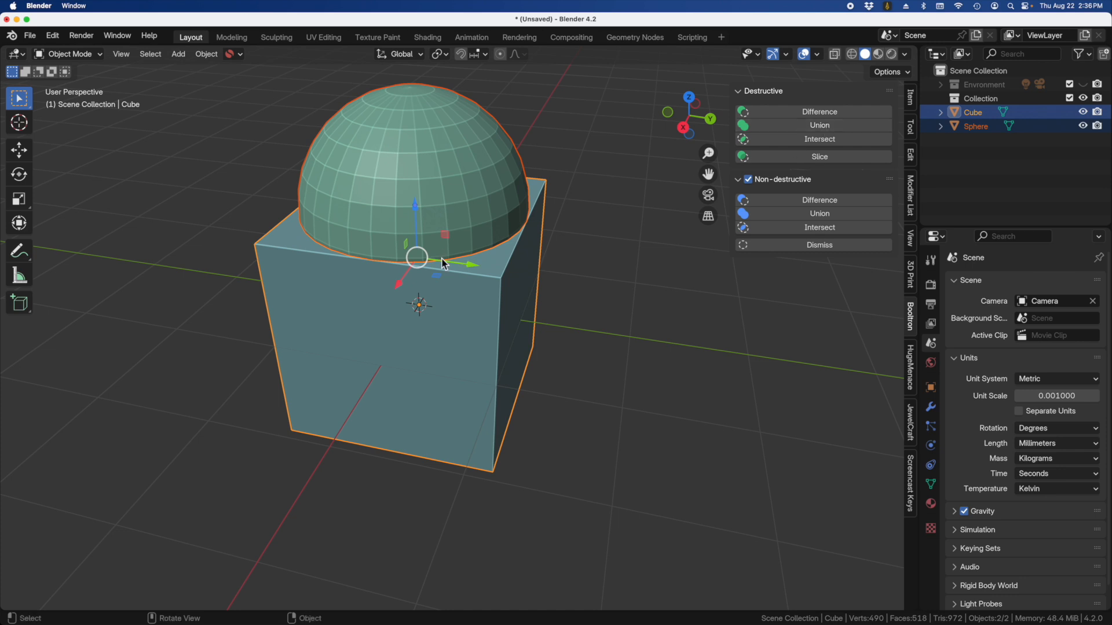
{"action": "key", "text": "ctrl+j"}
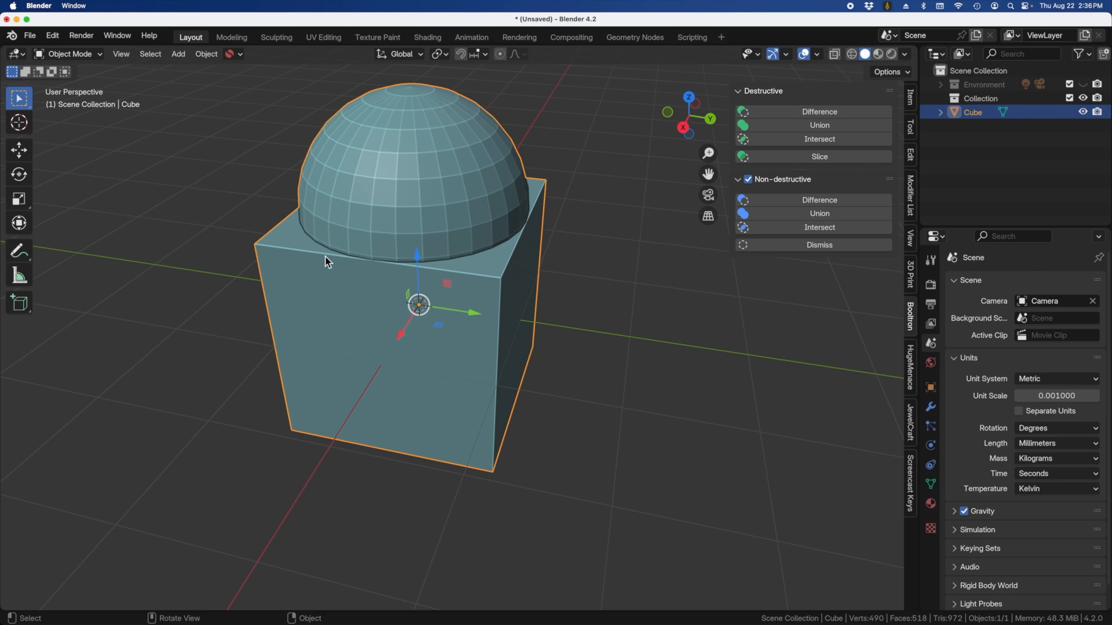
{"action": "middle_click_drag", "start_coordinate": [328, 264], "coordinate": [349, 326]}
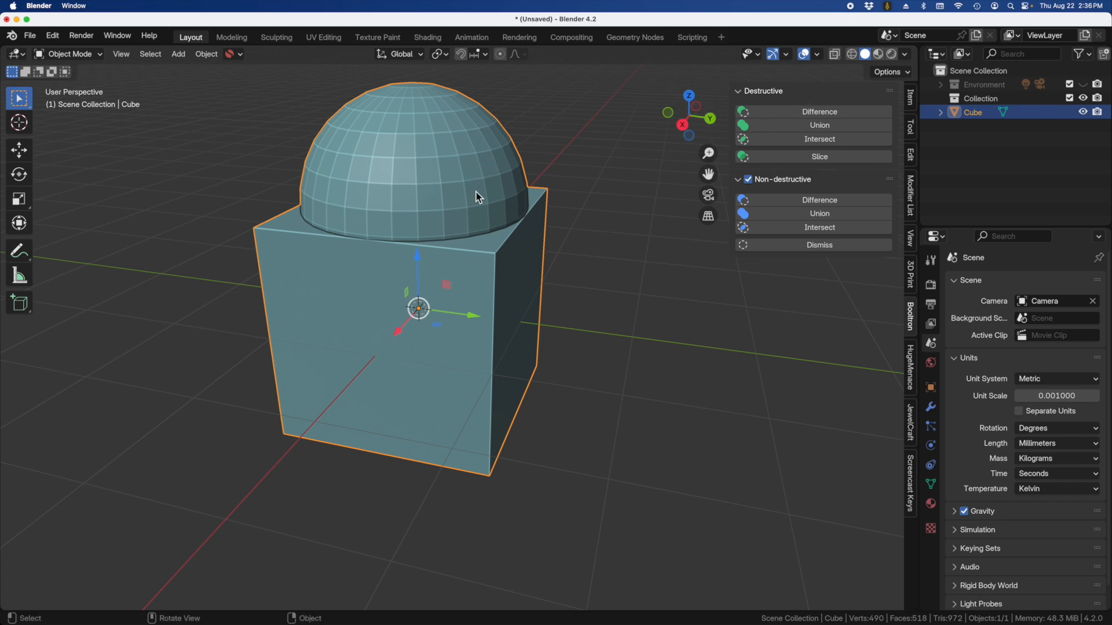
Open the joined object in Edit Mode with X-ray on and examine the sphere's geometry inside the cube
{"action": "key", "text": "Tab"}
{"action": "middle_click_drag", "start_coordinate": [442, 202], "coordinate": [367, 207]}
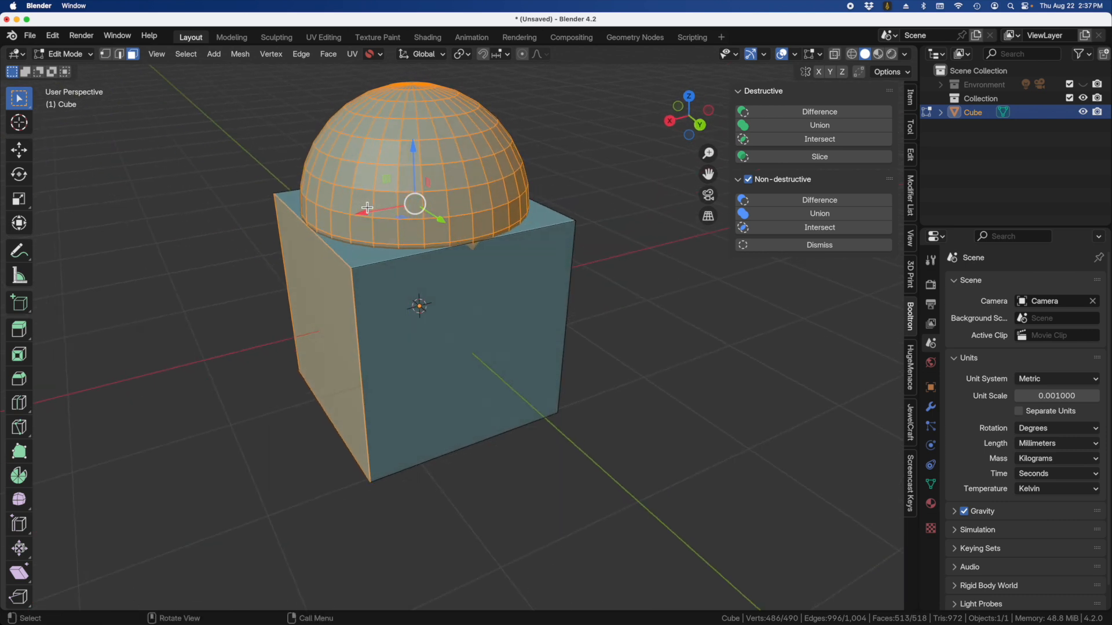
{"action": "middle_click_drag", "start_coordinate": [427, 247], "coordinate": [466, 270]}
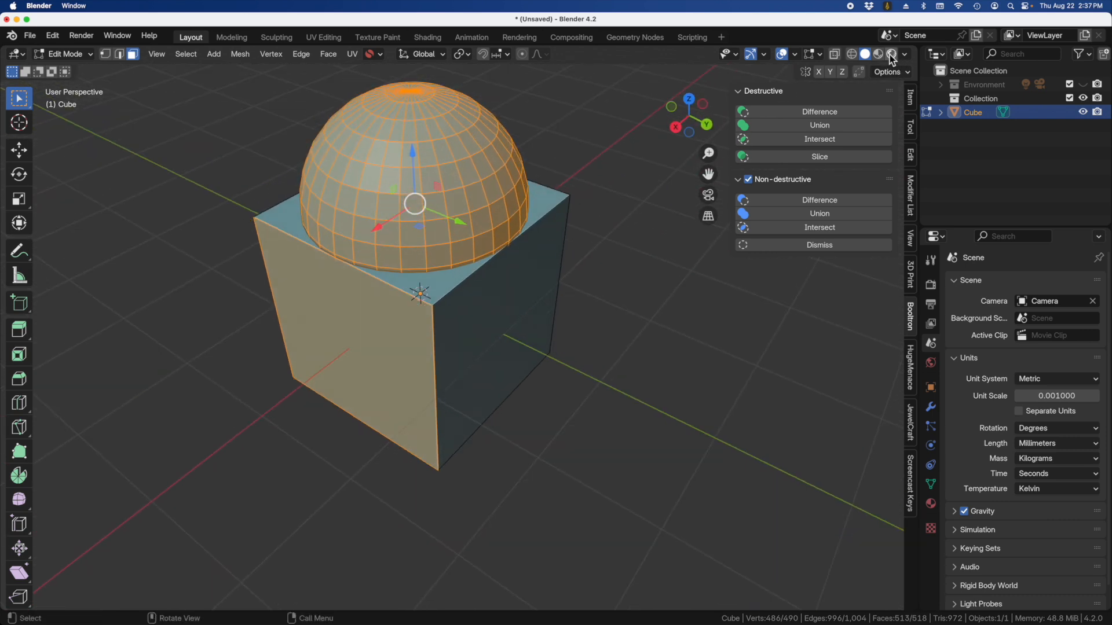
{"action": "left_click", "coordinate": [834, 54]}
{"action": "middle_click_drag", "start_coordinate": [486, 254], "coordinate": [445, 270]}
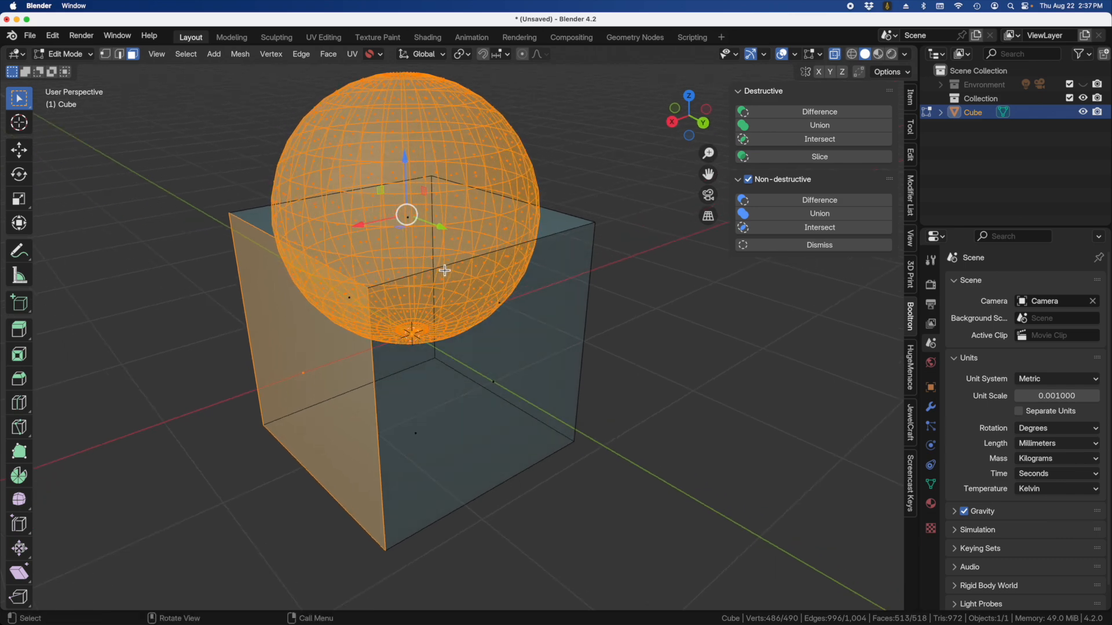
Select a face on the sphere's embedded lower part and move it about -1.80 mm in X, 0.21 mm in Y and -0.14 mm in Z
{"action": "left_click", "coordinate": [456, 305]}
{"action": "middle_click_drag", "start_coordinate": [486, 301], "coordinate": [408, 309]}
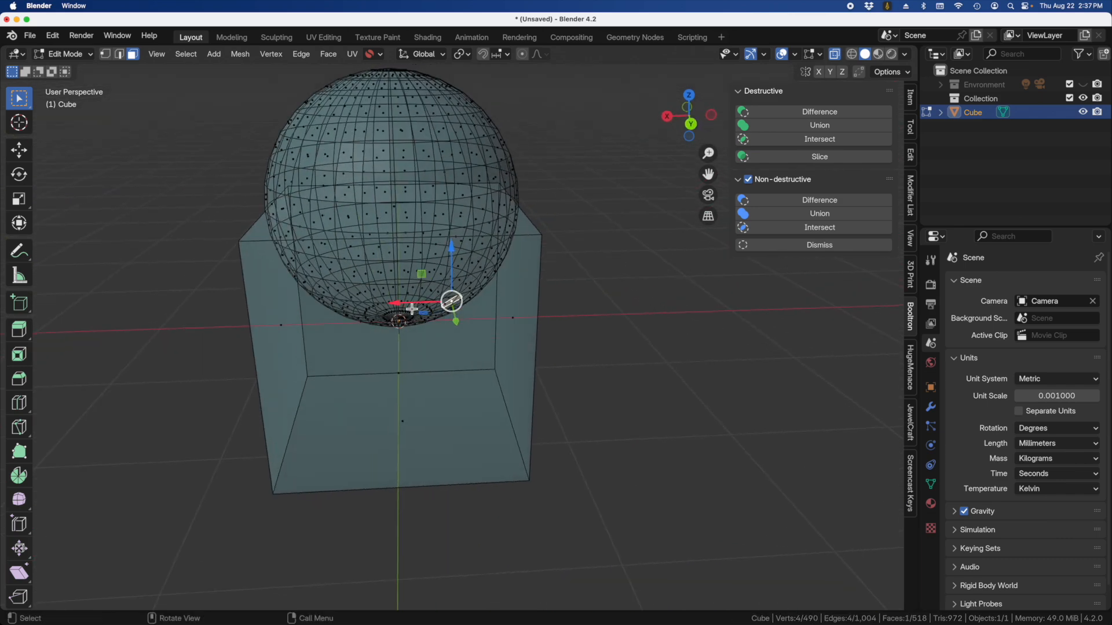
{"action": "key", "text": "g"}
{"action": "left_click", "coordinate": [641, 318]}
{"action": "middle_click_drag", "start_coordinate": [596, 340], "coordinate": [590, 343]}
{"action": "middle_click_drag", "start_coordinate": [667, 288], "coordinate": [615, 304]}
{"action": "scroll", "coordinate": [348, 291], "scroll_direction": "down", "scroll_amount": 5}
{"action": "middle_click_drag", "start_coordinate": [529, 250], "coordinate": [590, 224]}
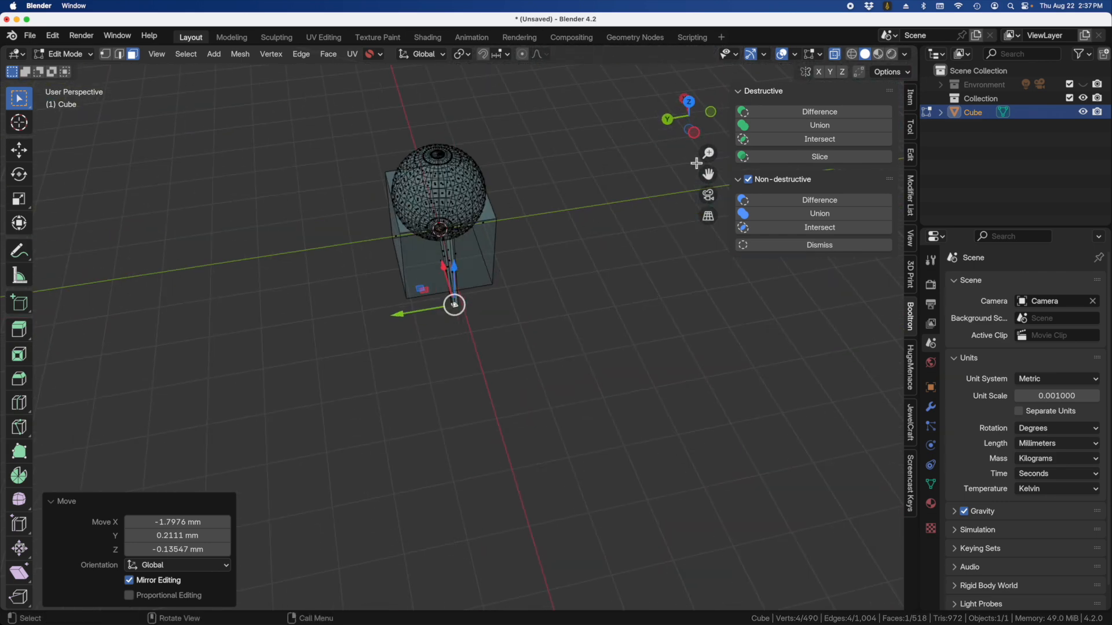
Turn off X-ray and move the pulled-out face about 0.35 mm in X, 0.22 mm in Y and 0.15 mm in Z
{"action": "left_click", "coordinate": [835, 54]}
{"action": "middle_click_drag", "start_coordinate": [478, 227], "coordinate": [417, 308]}
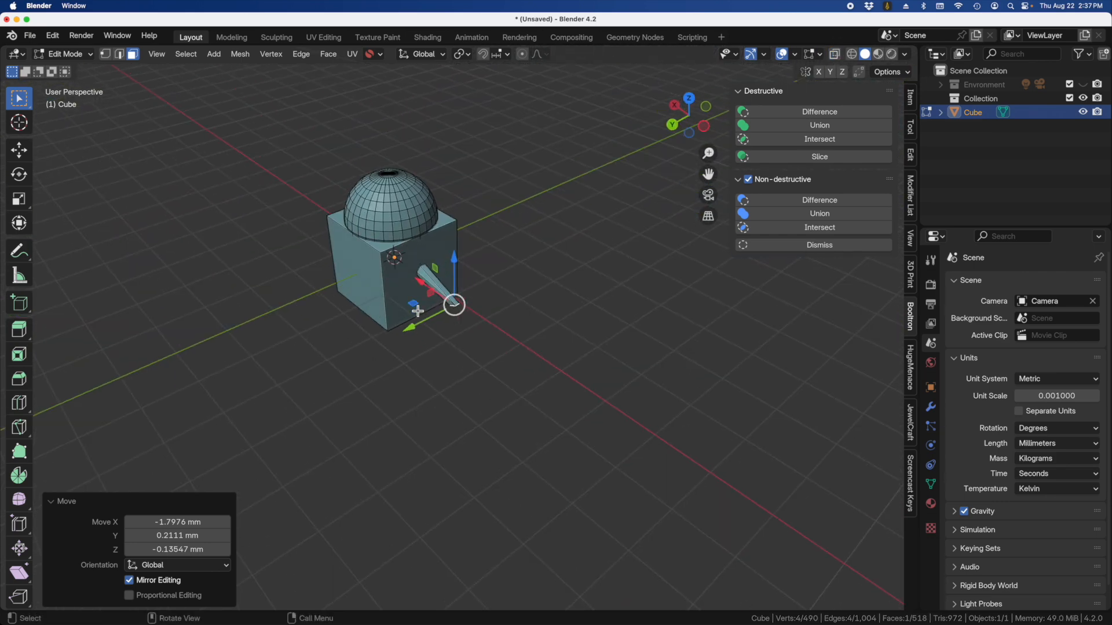
{"action": "scroll", "coordinate": [417, 308], "scroll_direction": "up", "scroll_amount": 5}
{"action": "key", "text": "g"}
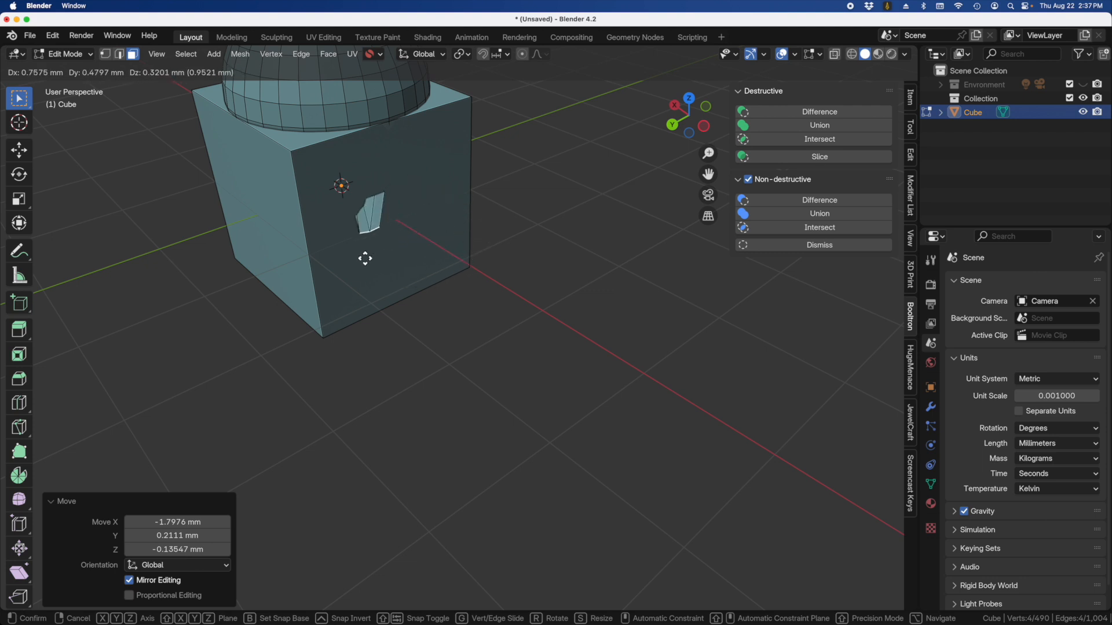
{"action": "left_click", "coordinate": [417, 278]}
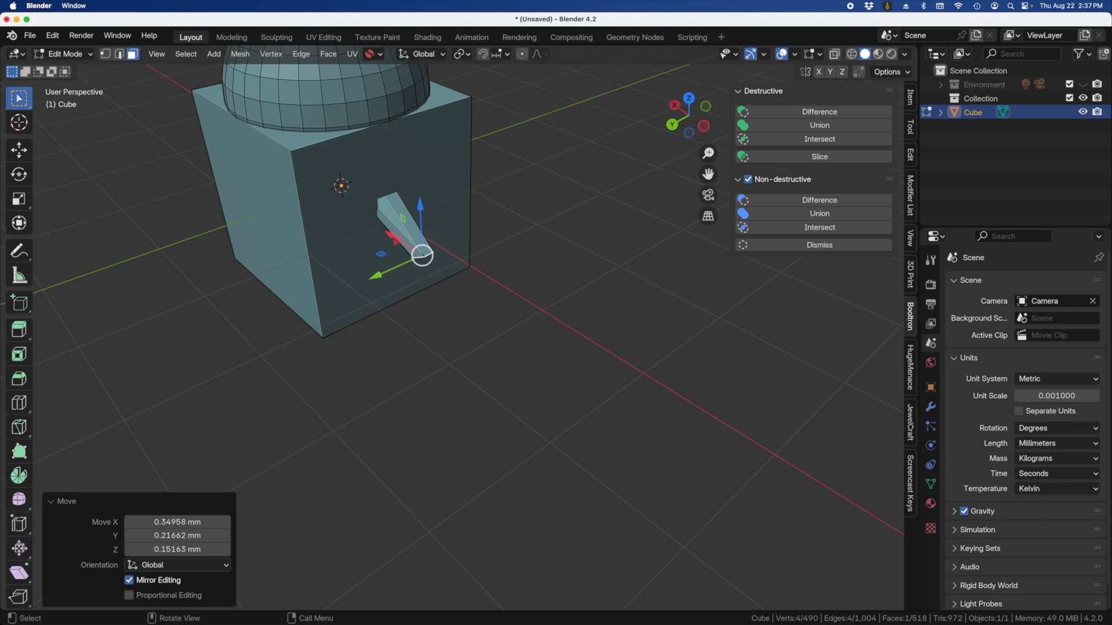
Undo the face moves, the Edit Mode change and the join to restore the separate cube and sphere
{"action": "key", "text": "ctrl+z"}
{"action": "key", "text": "ctrl+z"}
{"action": "key", "text": "ctrl+z"}
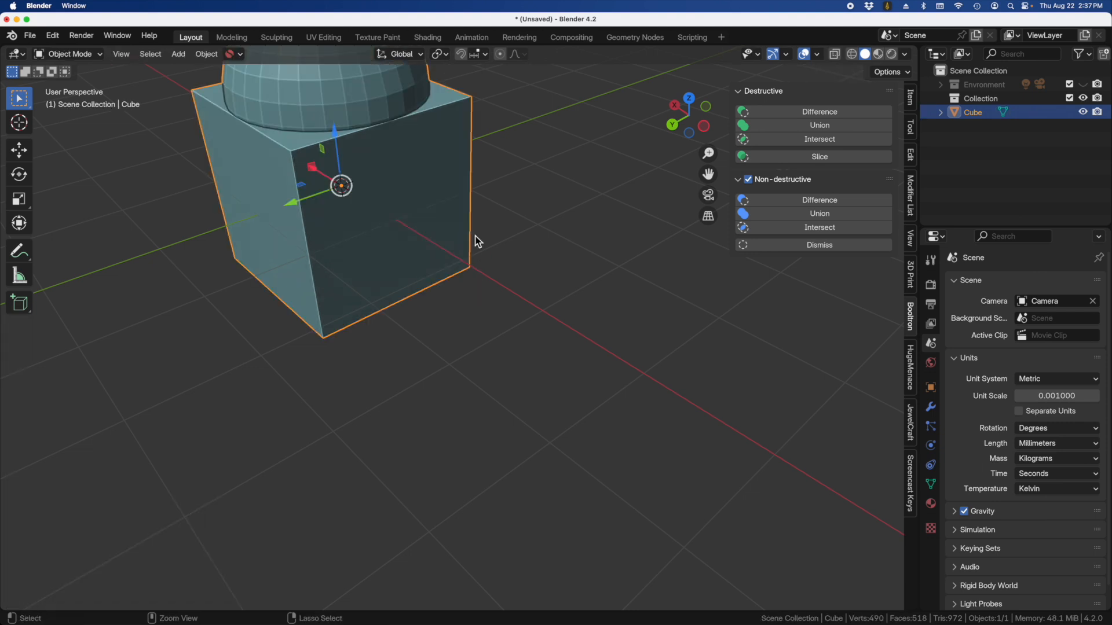
{"action": "key", "text": "ctrl+z"}
{"action": "middle_click_drag", "start_coordinate": [451, 294], "coordinate": [523, 286]}
{"action": "scroll", "coordinate": [523, 305], "scroll_direction": "down", "scroll_amount": 5}
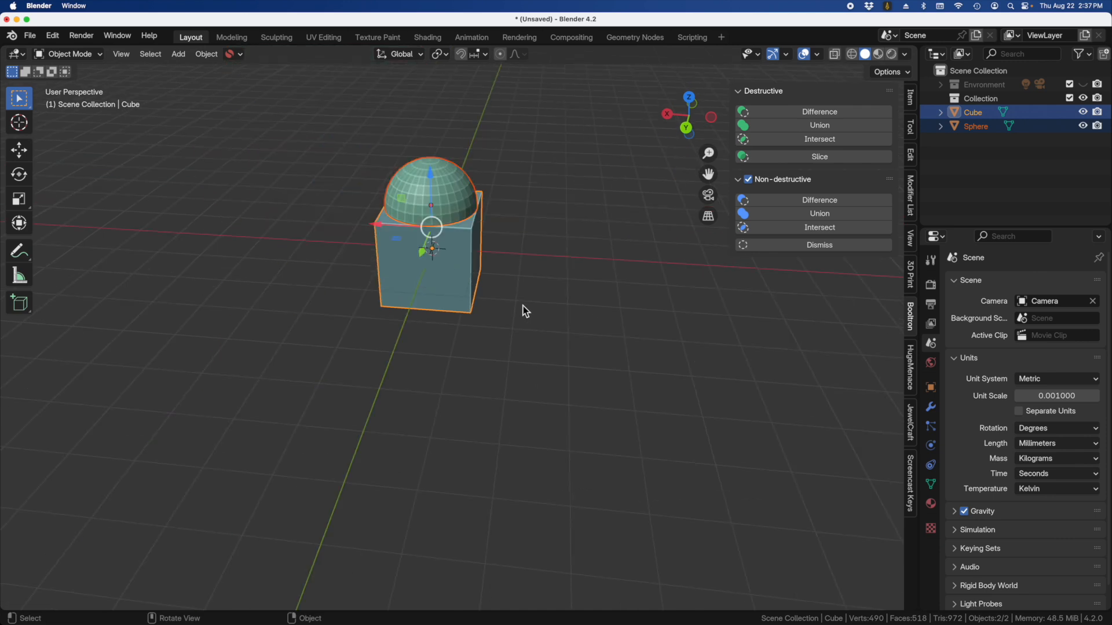
{"action": "scroll", "coordinate": [461, 234], "scroll_direction": "up", "scroll_amount": 4}
Select the sphere, add the cube as the active object, join them, and briefly check the mesh in Edit Mode
{"action": "left_click", "coordinate": [466, 191]}
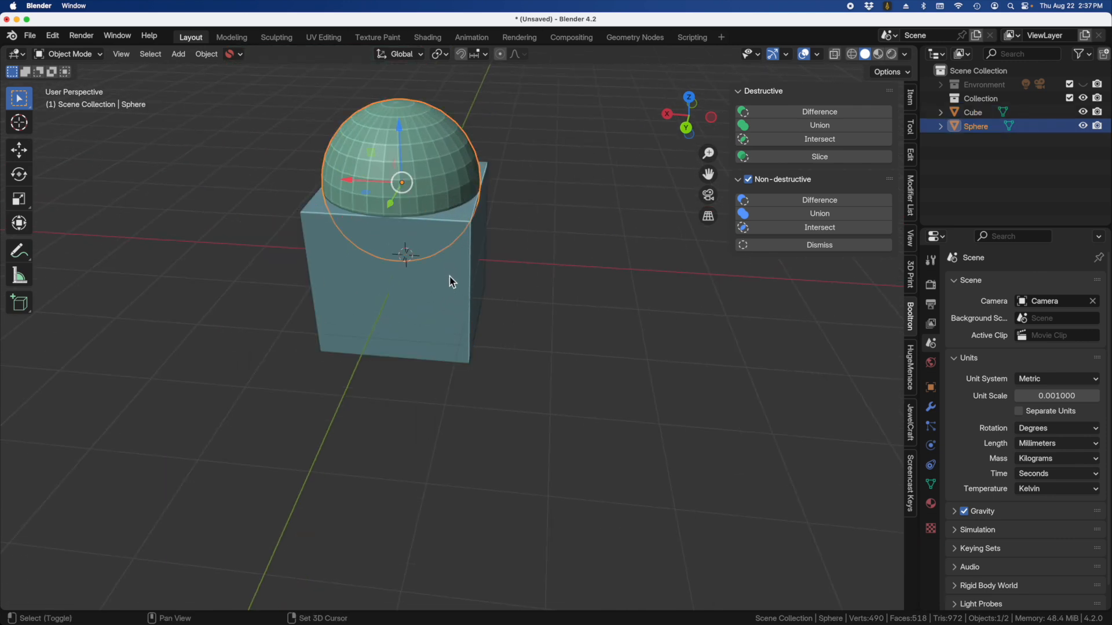
{"action": "left_click", "coordinate": [446, 293], "text": "shift"}
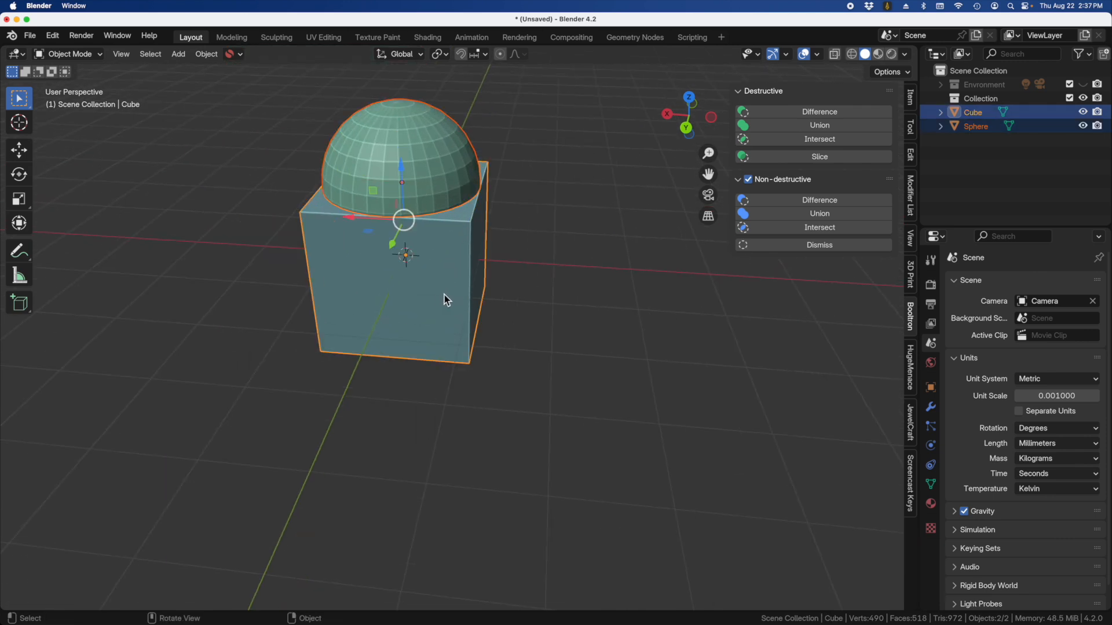
{"action": "key", "text": "ctrl+j"}
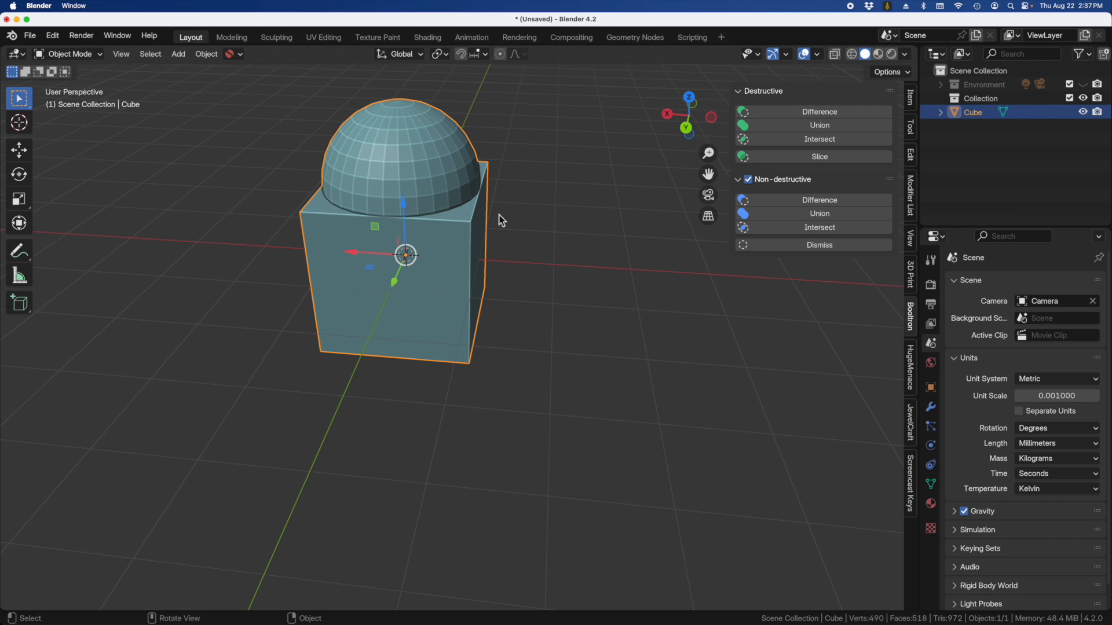
{"action": "key", "text": "Tab"}
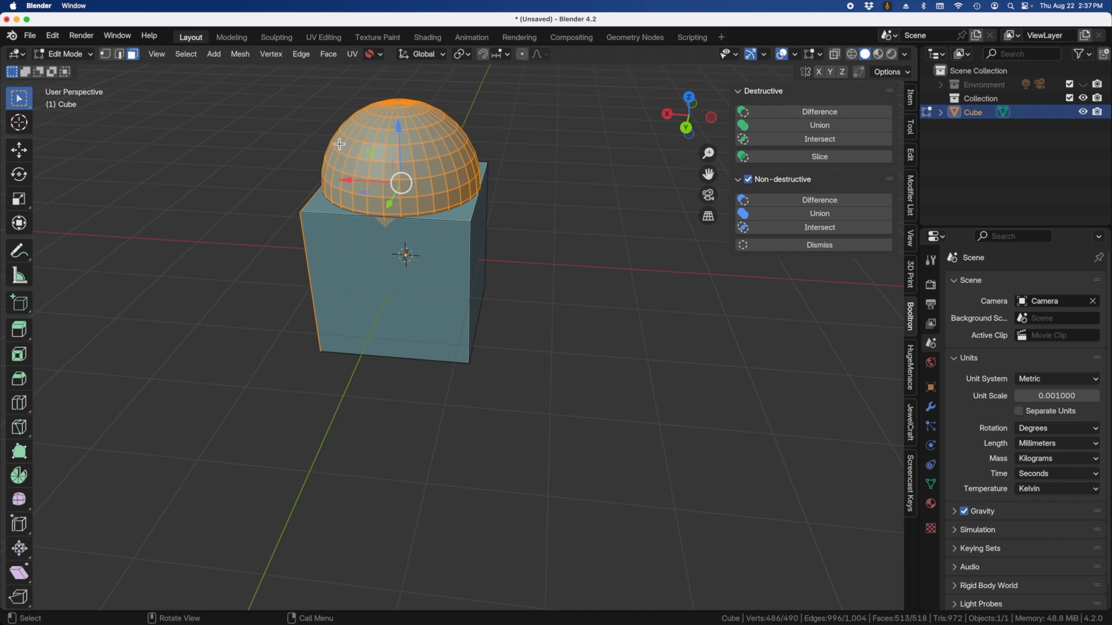
{"action": "key", "text": "Tab"}
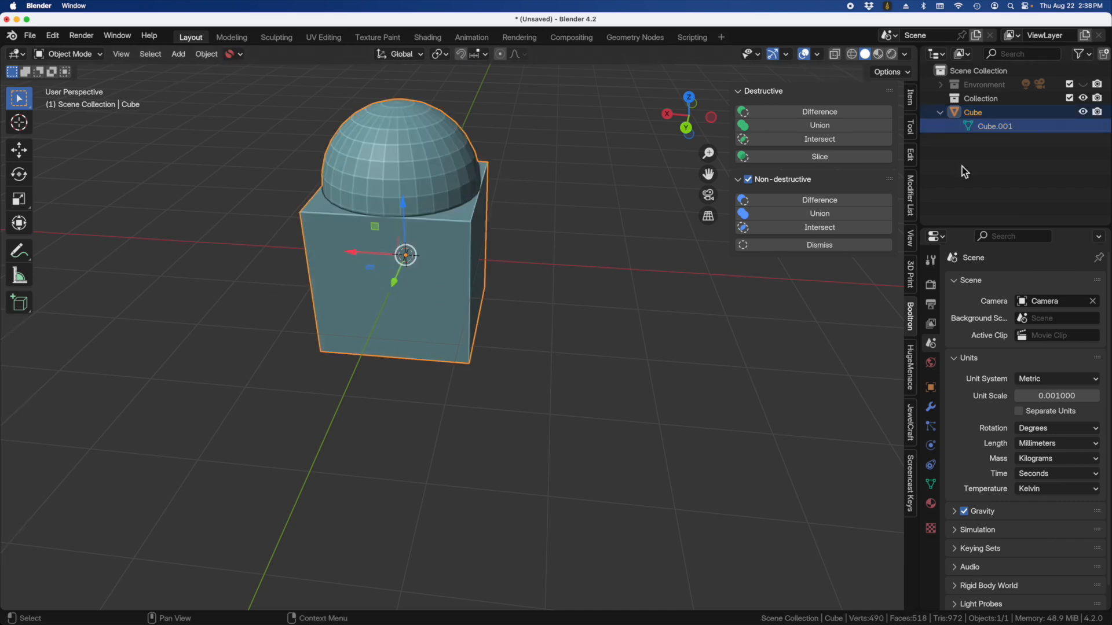
Turn on X-ray in Object Mode and examine the sphere portion inside the joined object's cube from several angles
{"action": "middle_click_drag", "start_coordinate": [363, 200], "coordinate": [400, 175]}
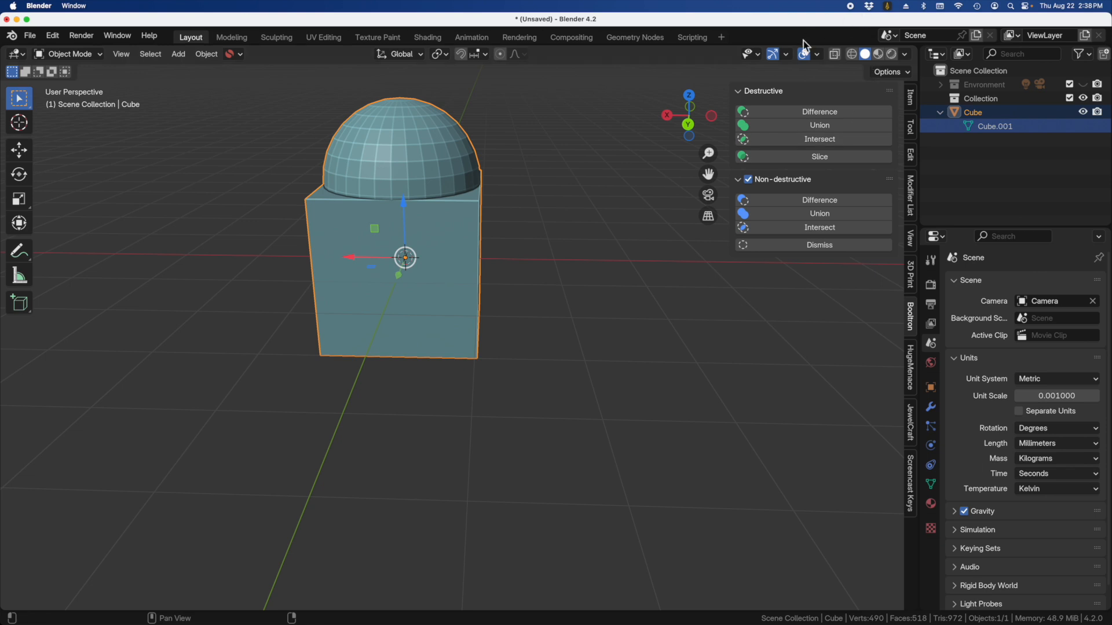
{"action": "left_click", "coordinate": [834, 54]}
{"action": "middle_click_drag", "start_coordinate": [434, 241], "coordinate": [389, 281]}
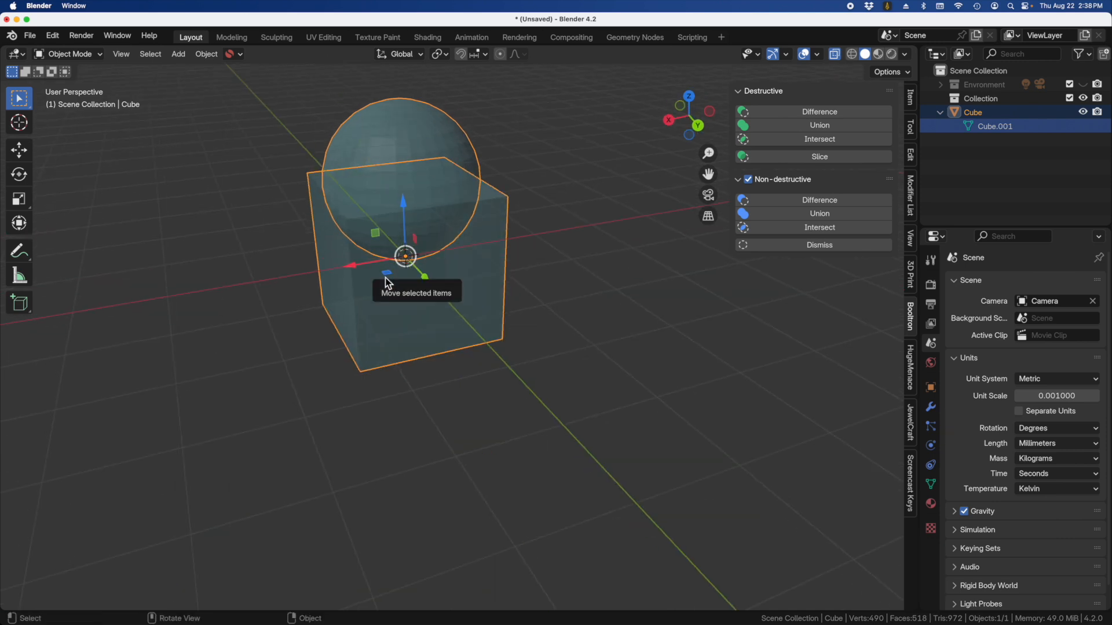
{"action": "mouse_move", "coordinate": [444, 271]}
{"action": "middle_mouse_down"}
{"action": "mouse_move", "coordinate": [439, 249]}
{"action": "mouse_move", "coordinate": [465, 265]}
{"action": "middle_mouse_up"}
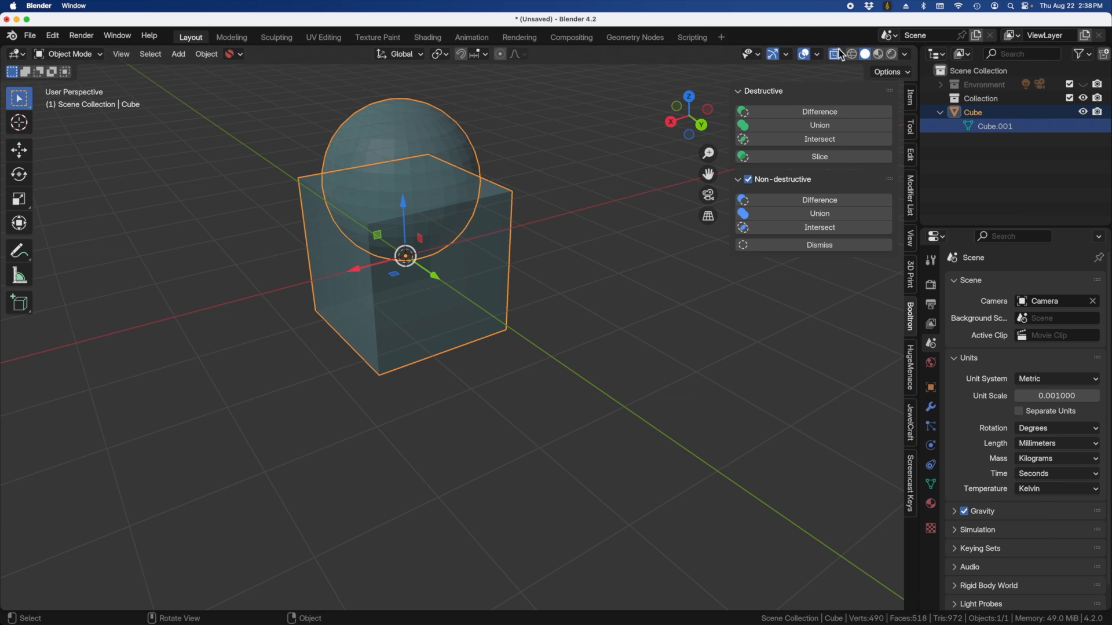
{"action": "left_click", "coordinate": [460, 361]}
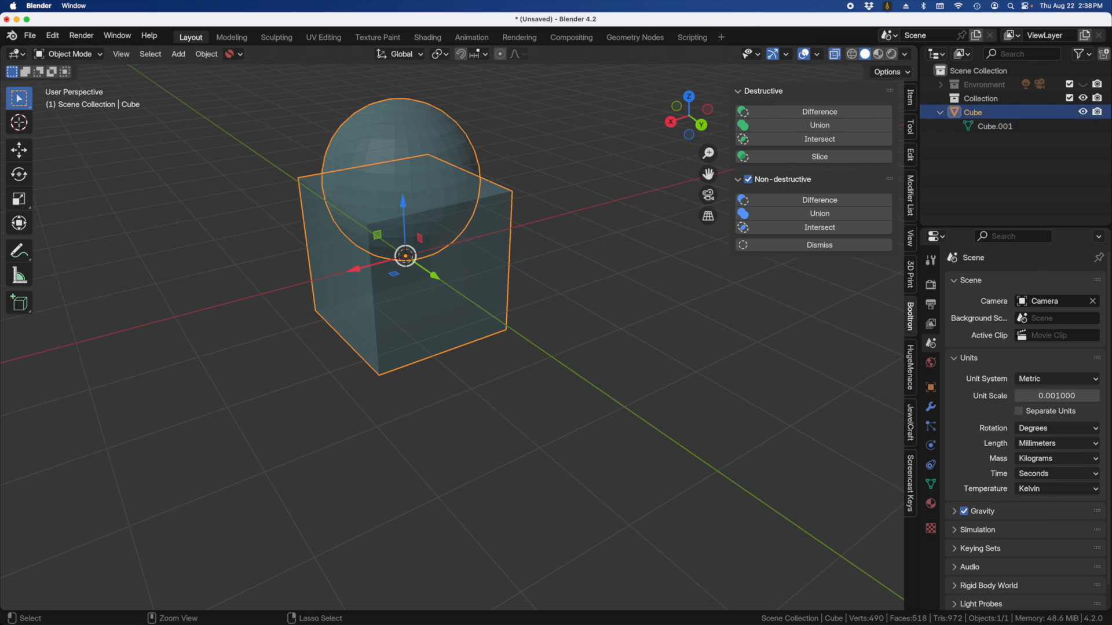
Undo the join so the sphere and cube are separate objects, and turn off X-ray
{"action": "key", "text": "Tab"}
{"action": "key", "text": "ctrl"}
{"action": "key", "text": "ctrl+z"}
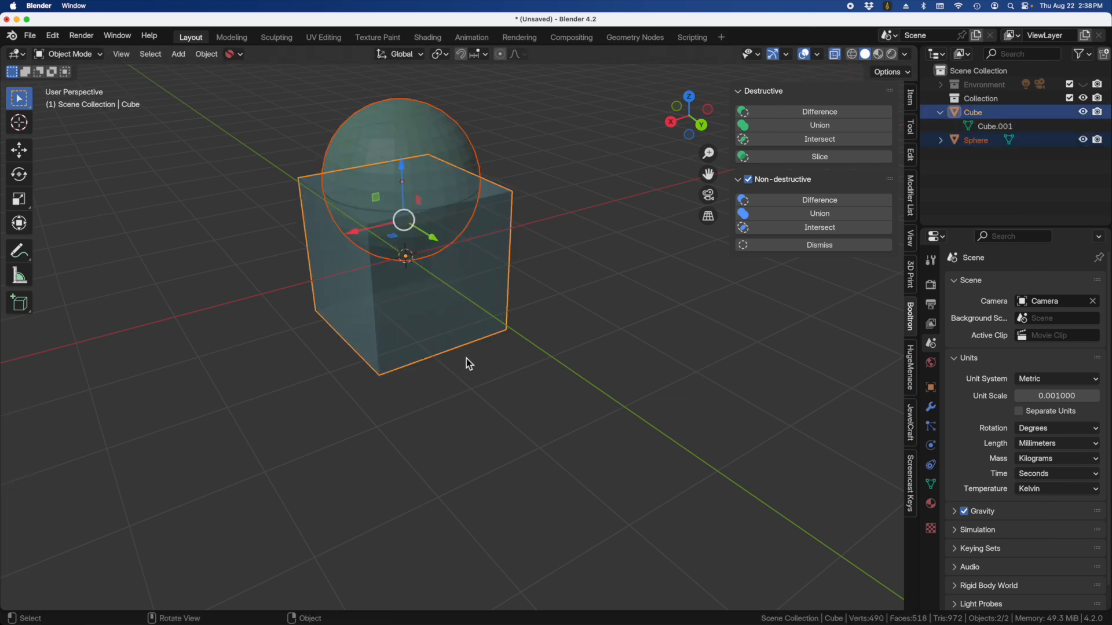
{"action": "left_click", "coordinate": [835, 54]}
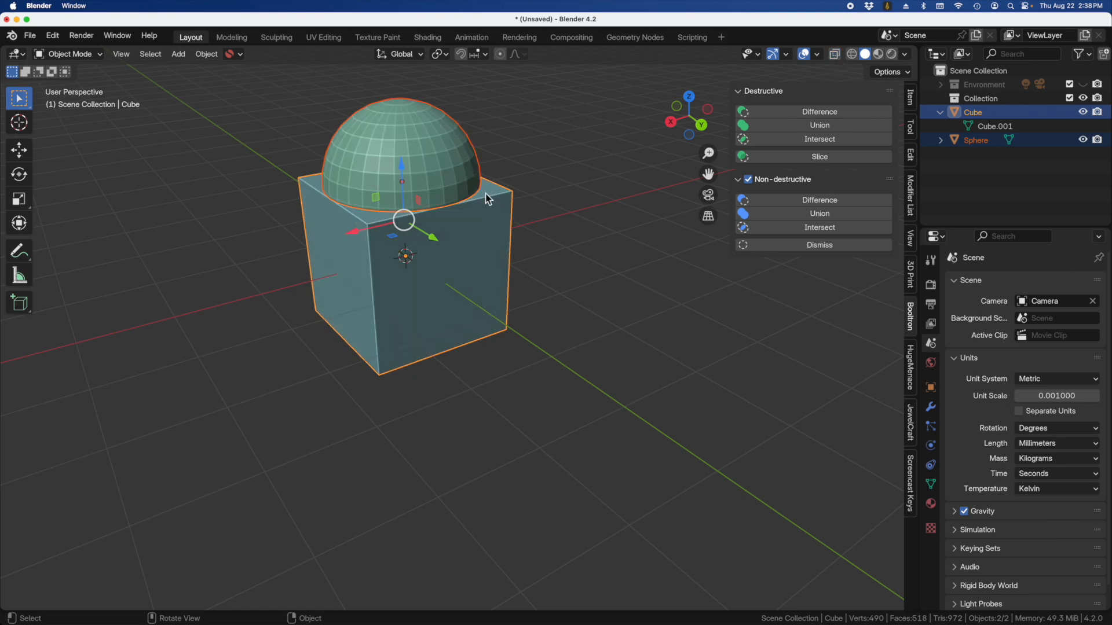
Select the sphere, add the cube as the active object, merge them with a destructive Union, and view the result
{"action": "middle_click_drag", "start_coordinate": [416, 241], "coordinate": [415, 247]}
{"action": "scroll", "coordinate": [370, 283], "scroll_direction": "down", "scroll_amount": 3}
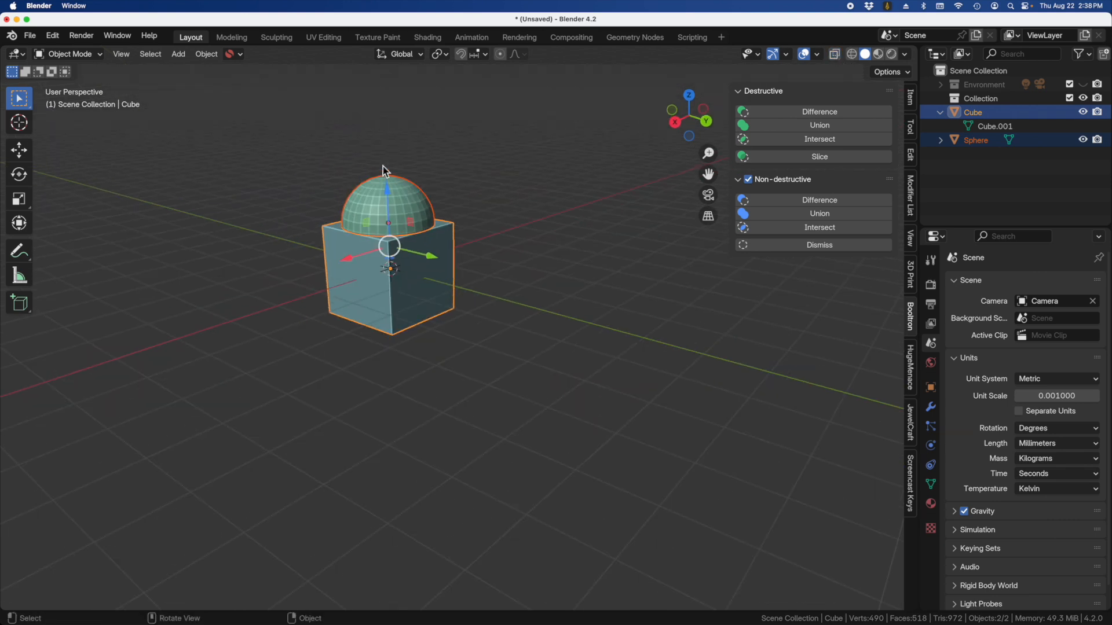
{"action": "scroll", "coordinate": [380, 176], "scroll_direction": "up", "scroll_amount": 4}
{"action": "left_click", "coordinate": [391, 221]}
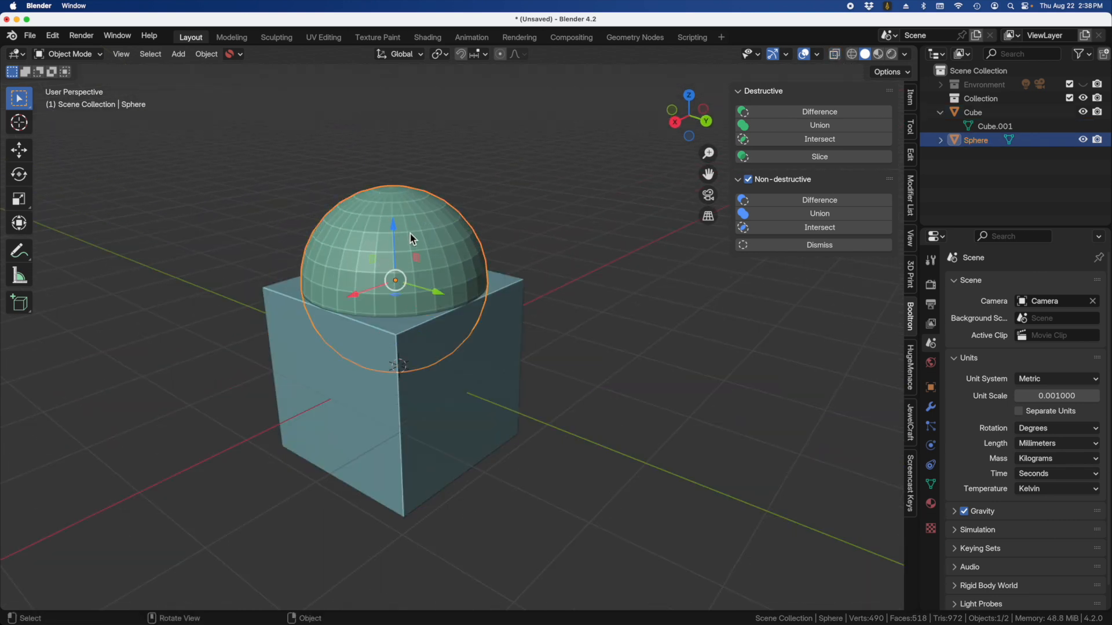
{"action": "left_click", "coordinate": [499, 315], "text": "shift"}
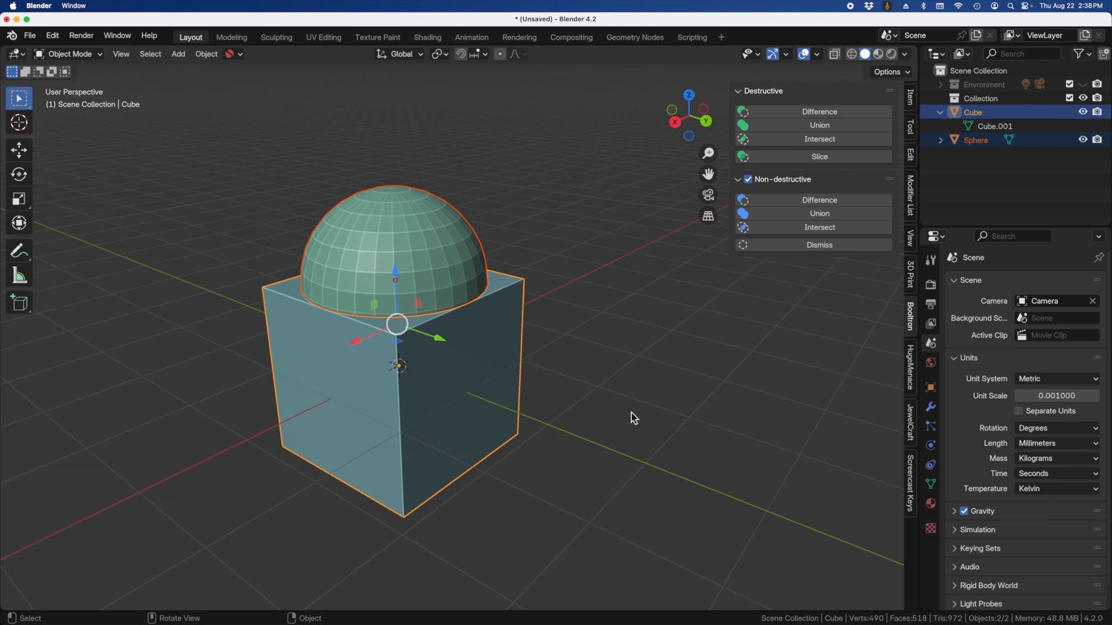
{"action": "left_click", "coordinate": [804, 130]}
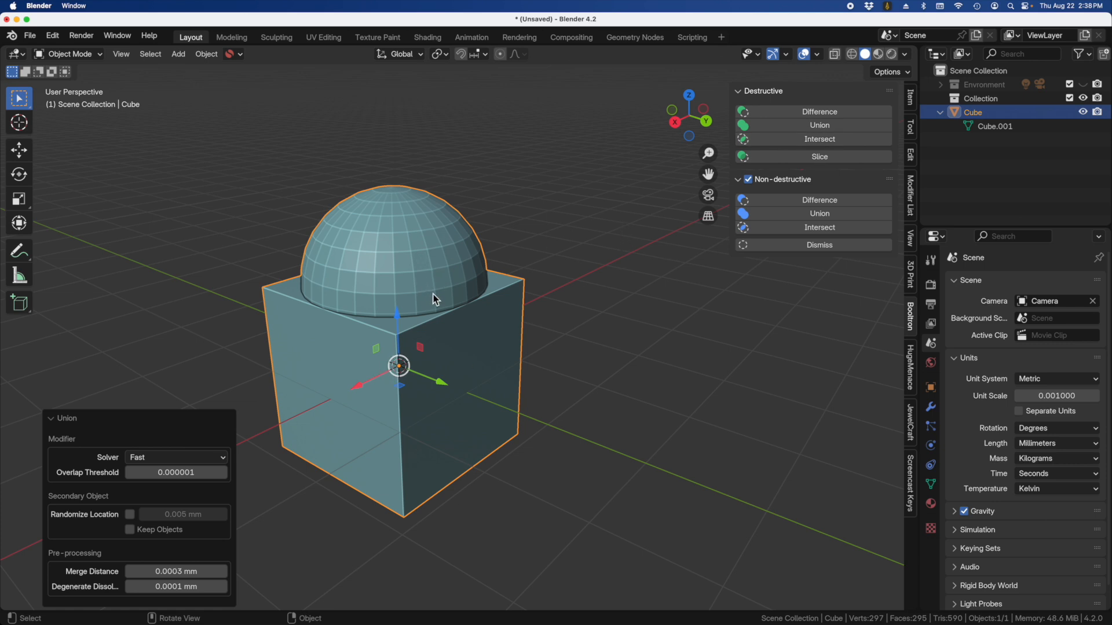
{"action": "middle_click_drag", "start_coordinate": [450, 332], "coordinate": [478, 332]}
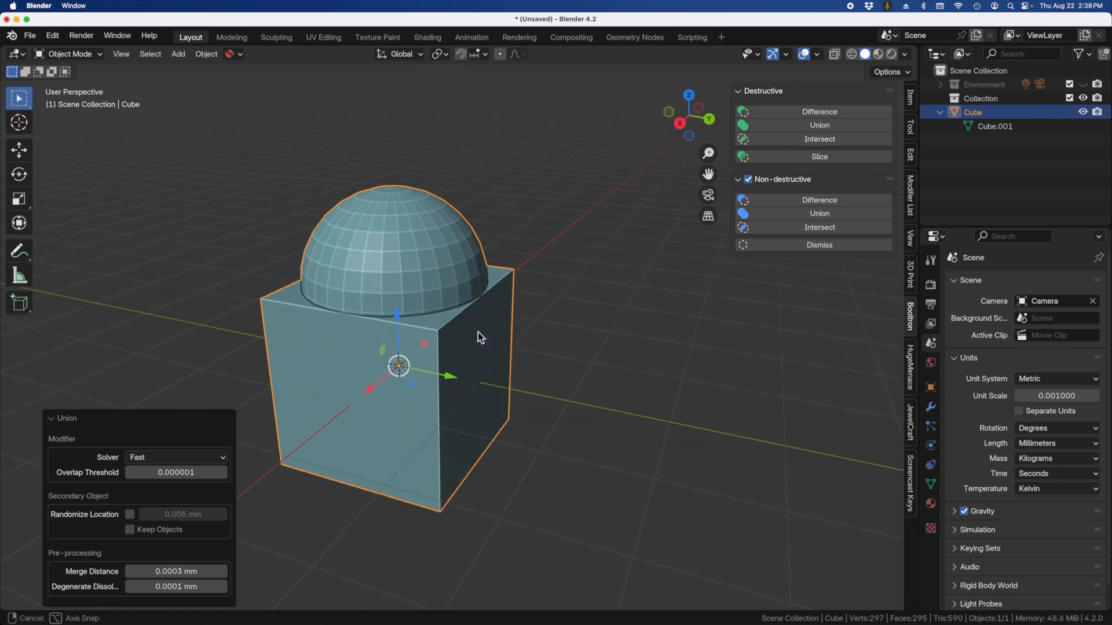
Examine the joined dome and cube in X-ray display and restore the solid shading
{"action": "left_click", "coordinate": [835, 54]}
{"action": "middle_click_drag", "start_coordinate": [683, 152], "coordinate": [616, 194]}
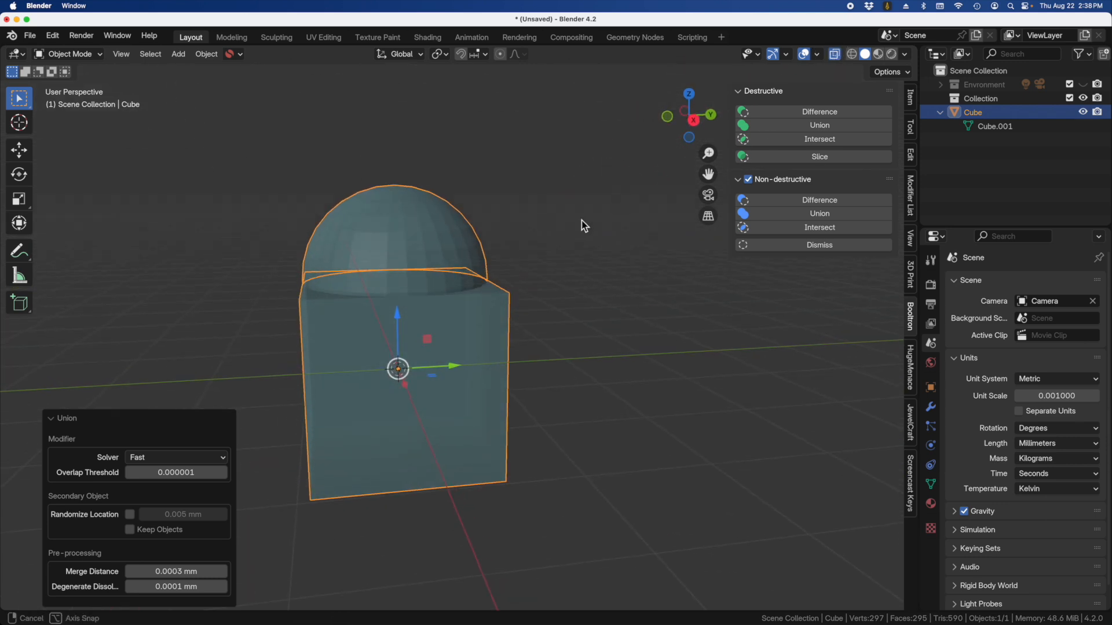
{"action": "scroll", "coordinate": [458, 284], "scroll_direction": "up", "scroll_amount": 5}
{"action": "middle_click_drag", "start_coordinate": [464, 294], "coordinate": [501, 334]}
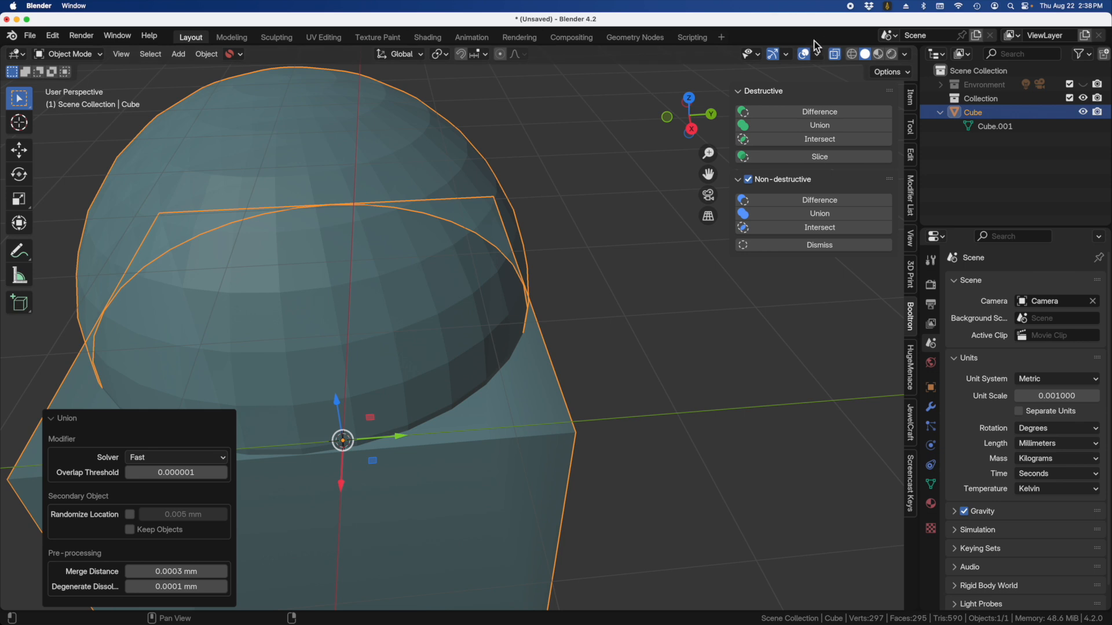
{"action": "left_click", "coordinate": [835, 54]}
{"action": "scroll", "coordinate": [455, 322], "scroll_direction": "down", "scroll_amount": 3}
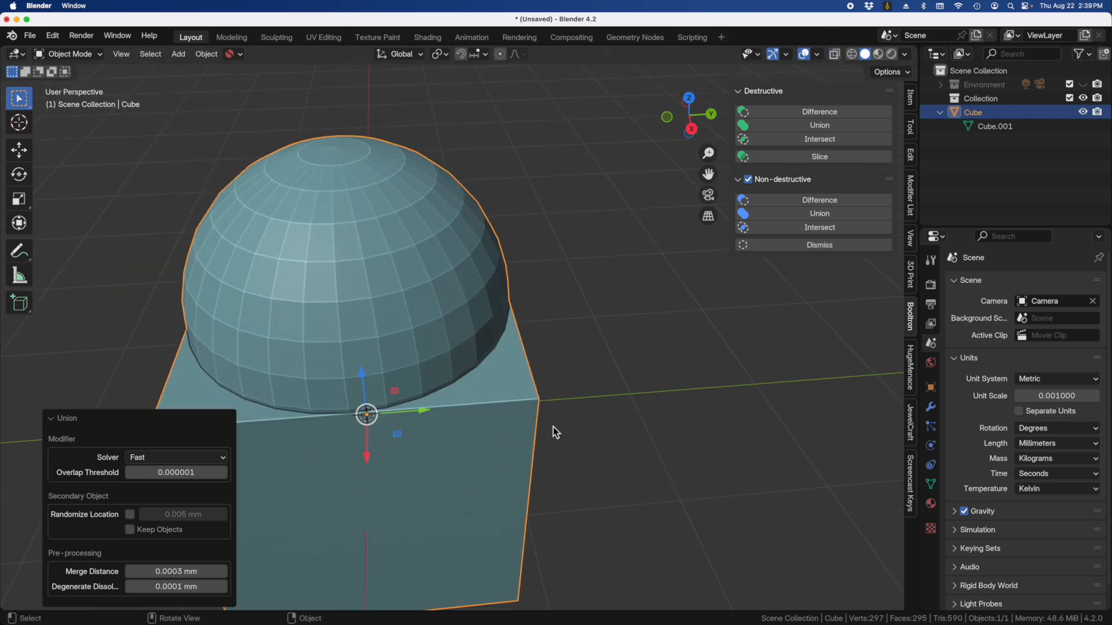
{"action": "scroll", "coordinate": [524, 323], "scroll_direction": "down", "scroll_amount": 3}
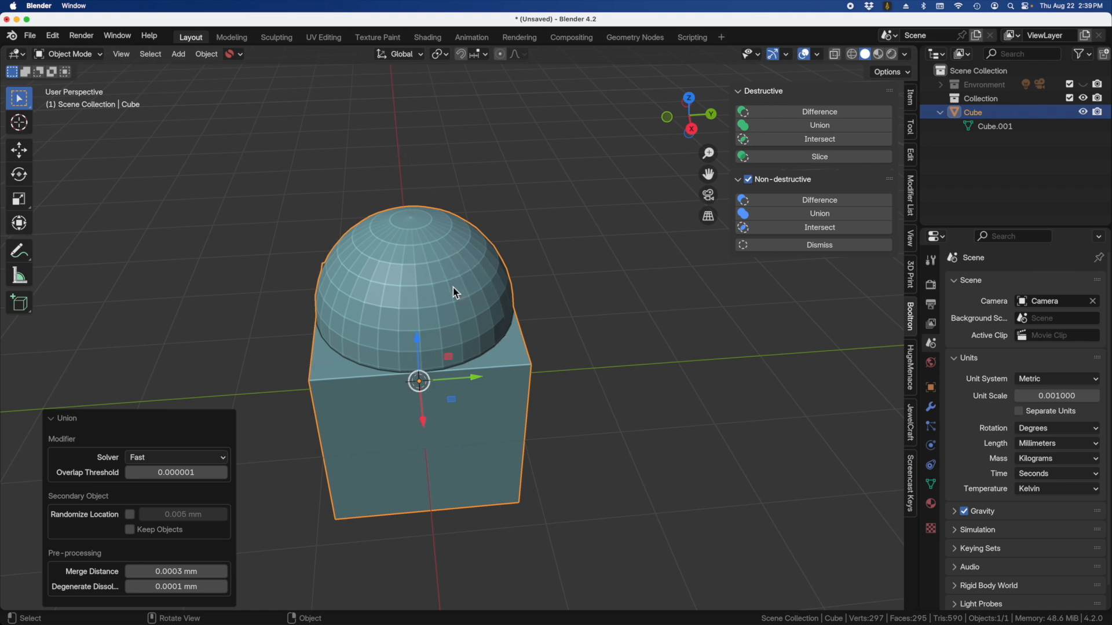
Inspect the joined mesh in Edit Mode by selecting the cube's top face around the base of the dome
{"action": "key", "text": "Tab"}
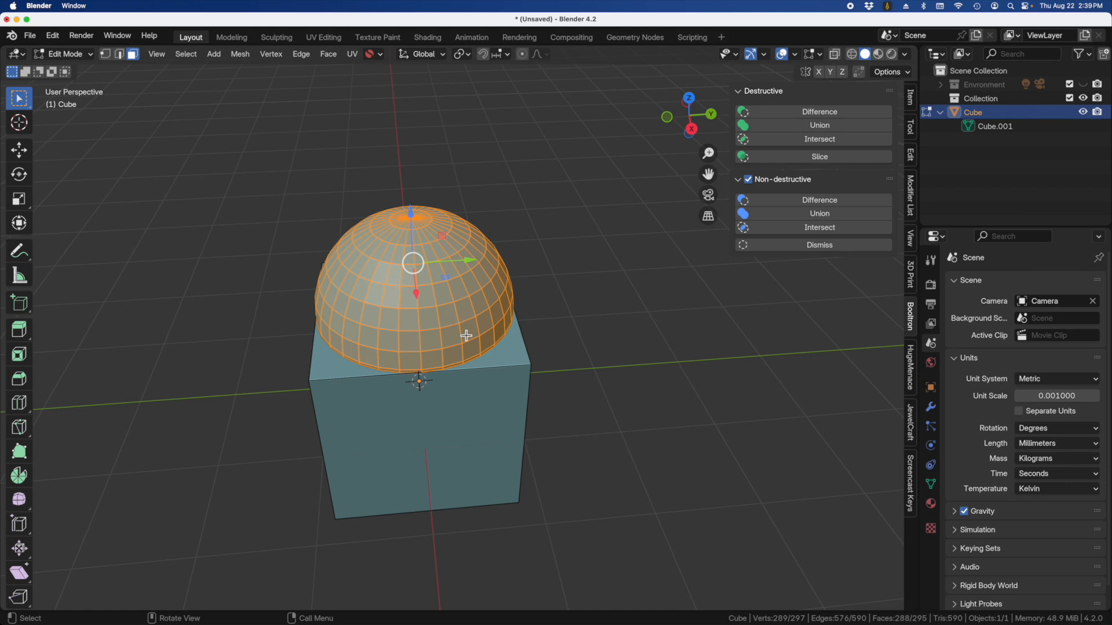
{"action": "scroll", "coordinate": [509, 365], "scroll_direction": "up", "scroll_amount": 5}
{"action": "left_click", "coordinate": [501, 371]}
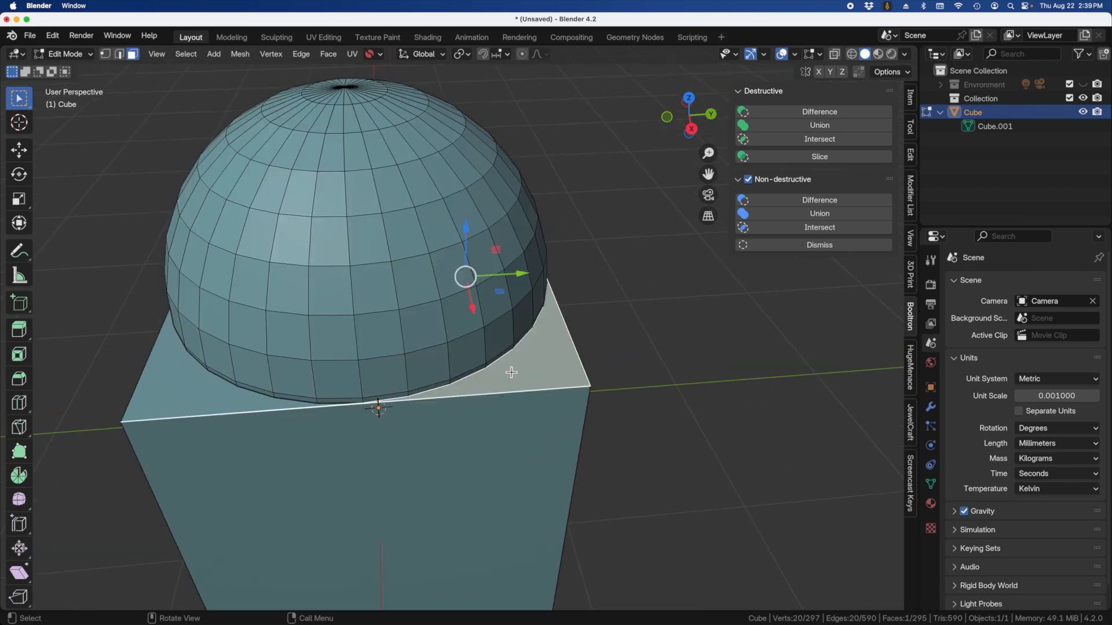
{"action": "scroll", "coordinate": [391, 401], "scroll_direction": "up", "scroll_amount": 3}
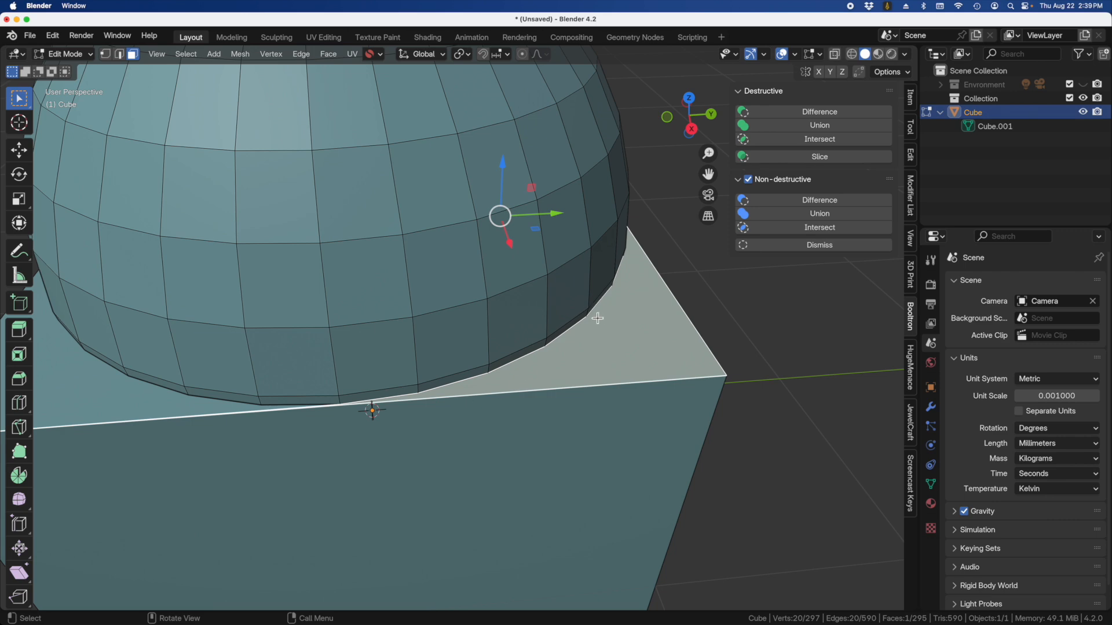
{"action": "scroll", "coordinate": [597, 310], "scroll_direction": "down", "scroll_amount": 5}
{"action": "middle_click_drag", "start_coordinate": [459, 372], "coordinate": [385, 330]}
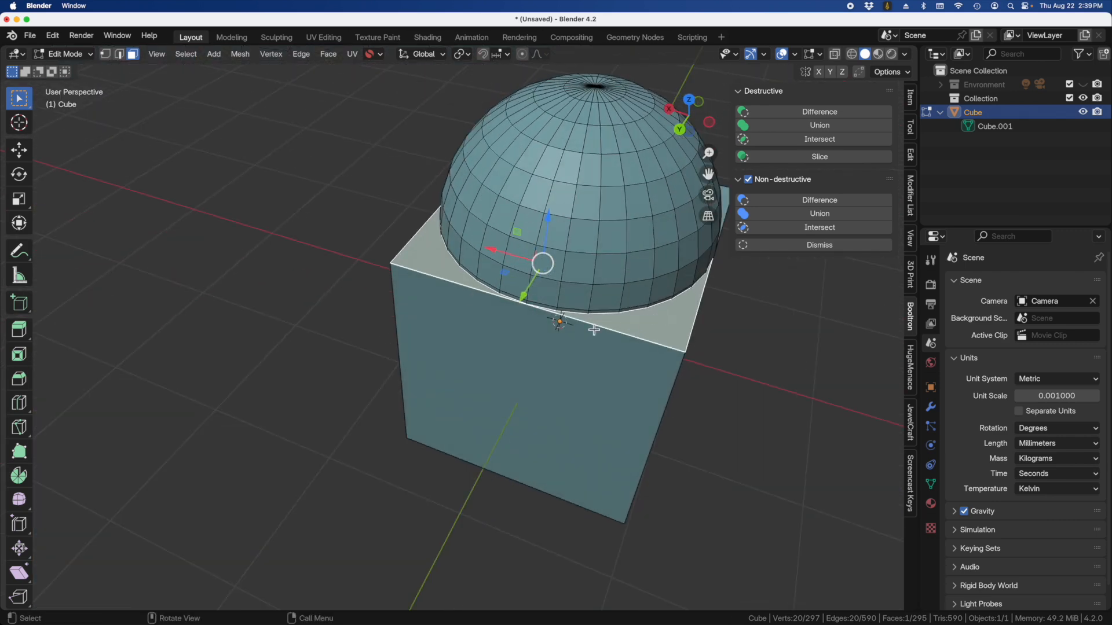
Try moving a single vertex where the dome meets the cube's top edge
{"action": "key", "text": "1"}
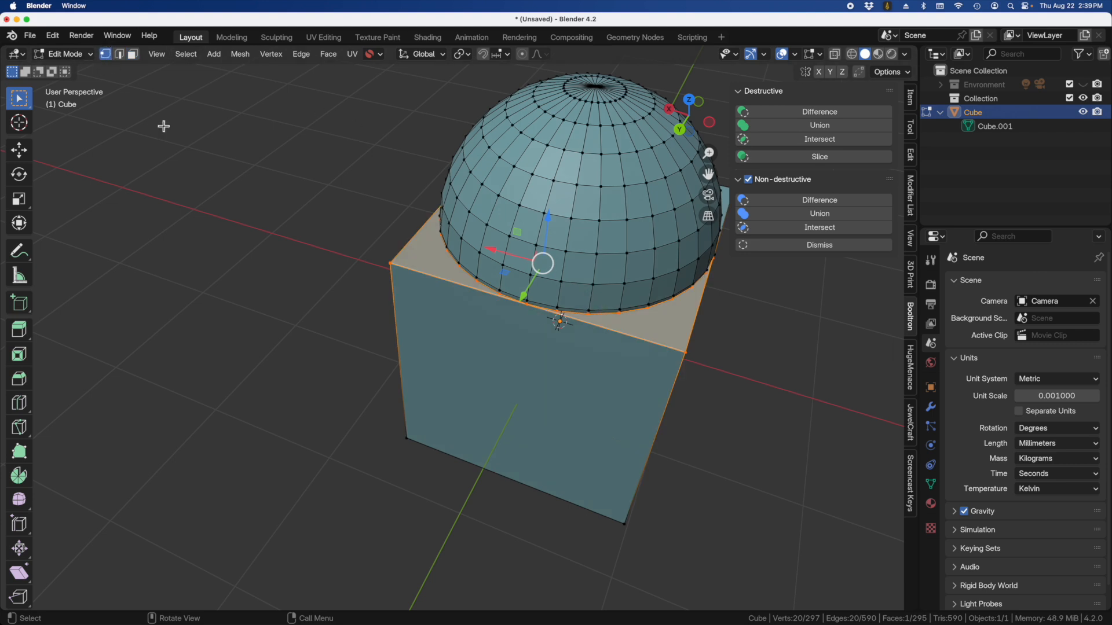
{"action": "left_click", "coordinate": [526, 305]}
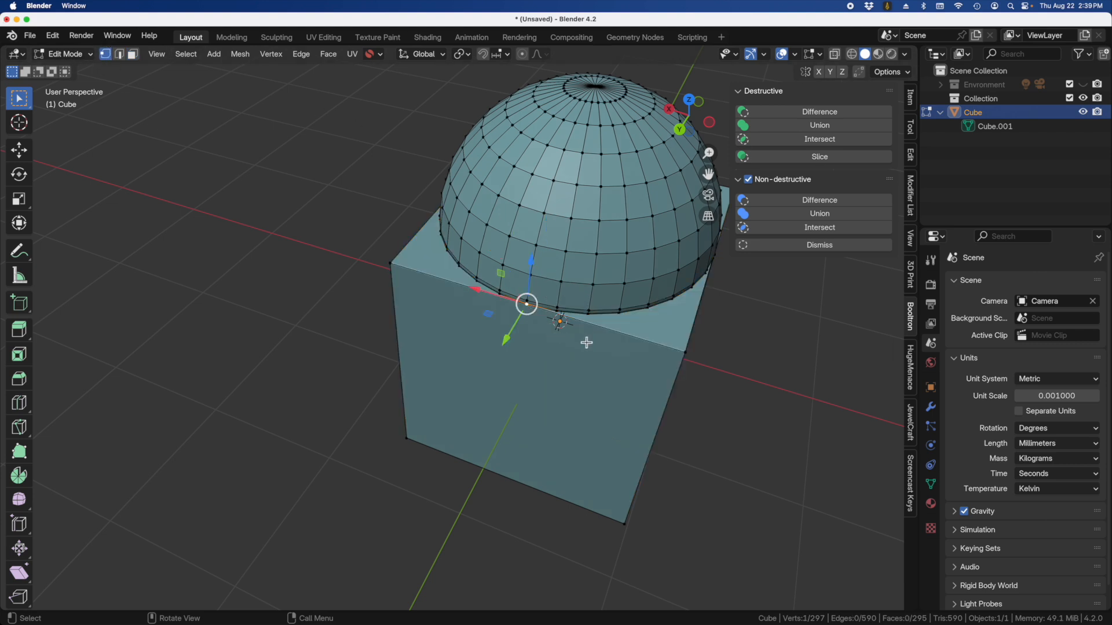
{"action": "key", "text": "g"}
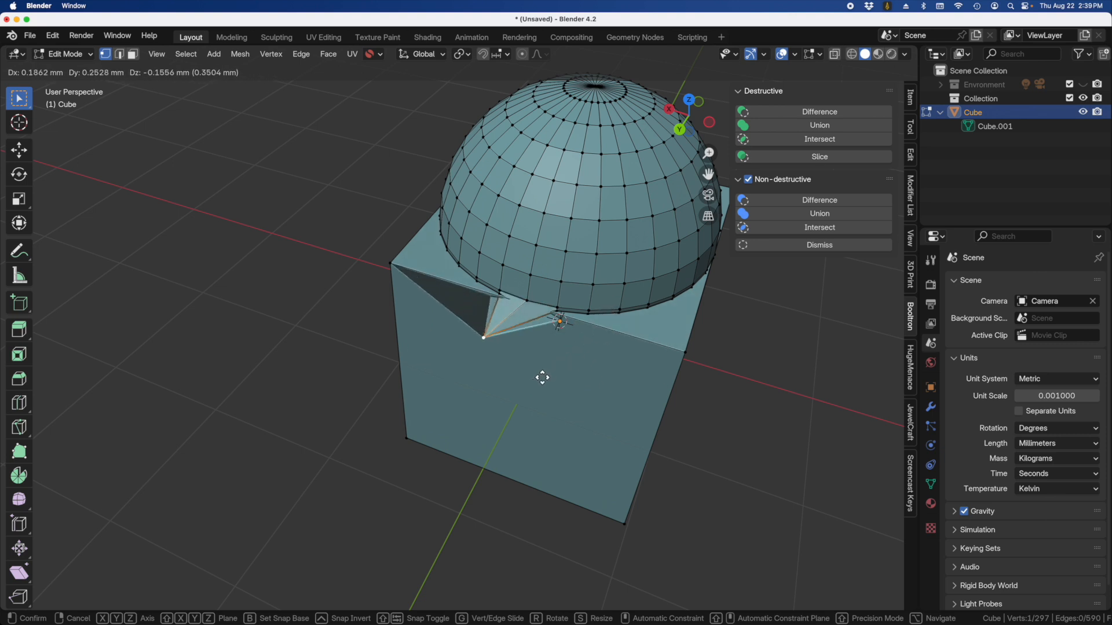
{"action": "key", "text": "Escape"}
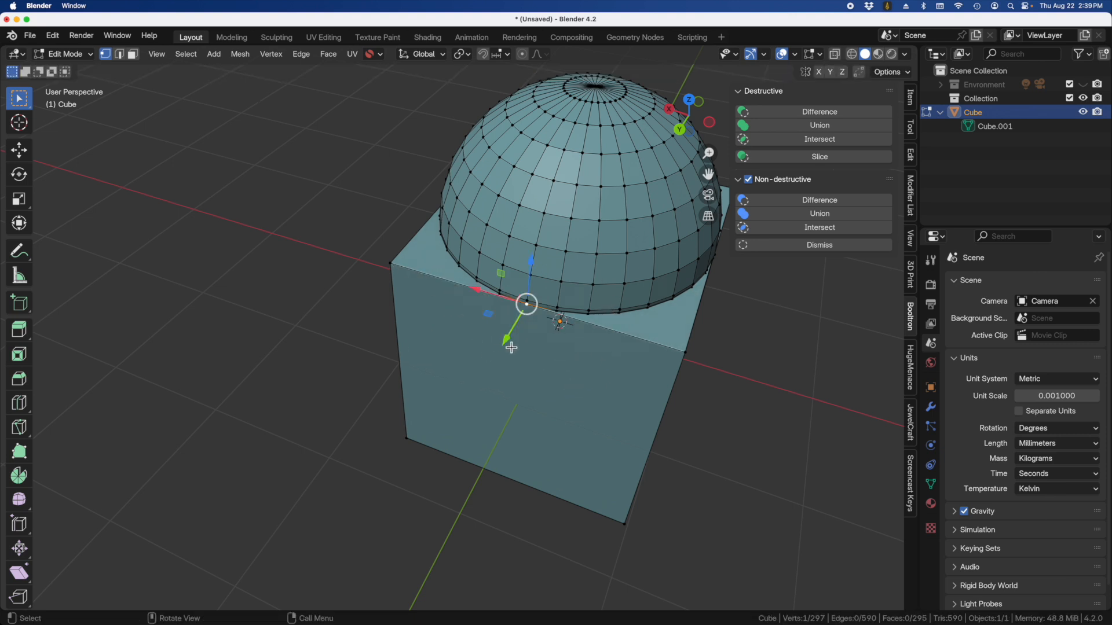
Undo the mesh selections and the Union to restore the cube and sphere as separate objects
{"action": "scroll", "coordinate": [510, 351], "scroll_direction": "up", "scroll_amount": 4}
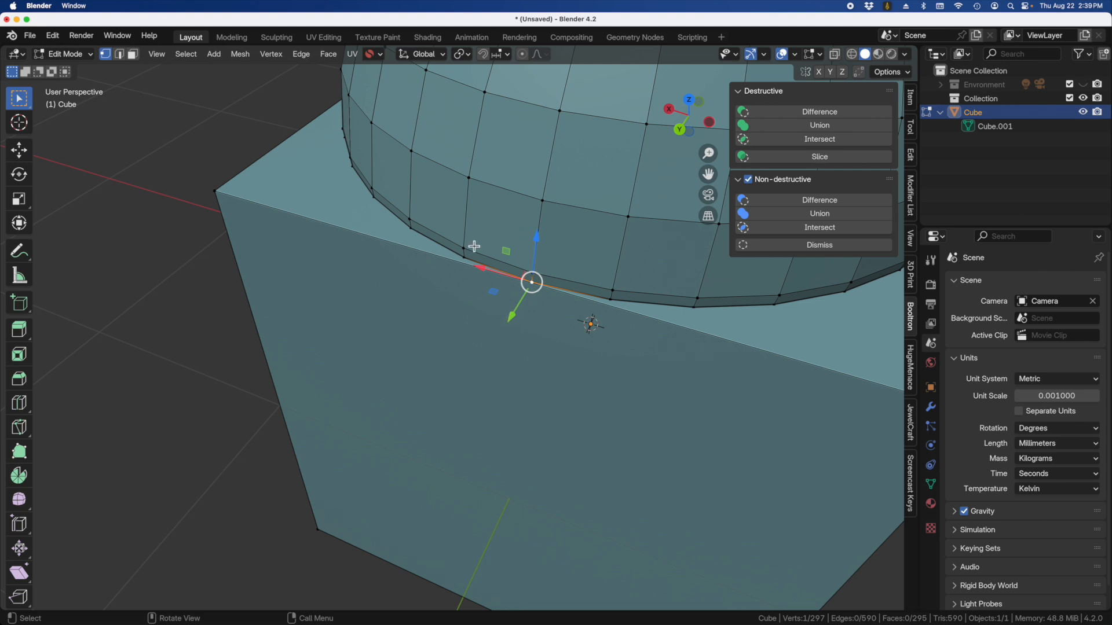
{"action": "key", "text": "ctrl+3"}
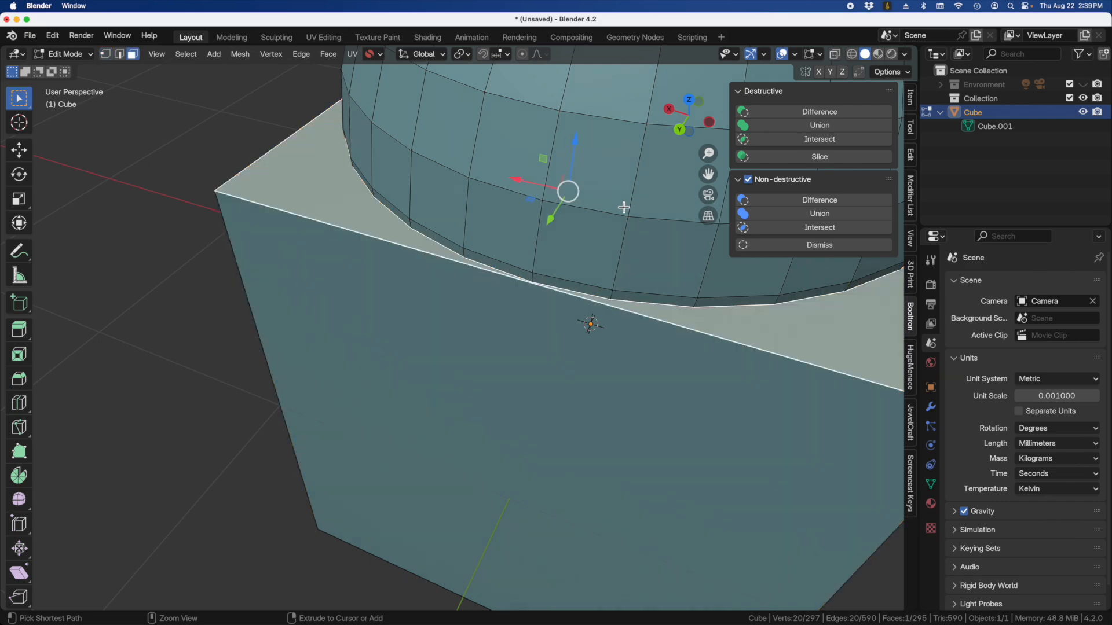
{"action": "key", "text": "super+z"}
{"action": "key", "text": "super+z"}
{"action": "key", "text": "super+z"}
{"action": "key", "text": "super+z"}
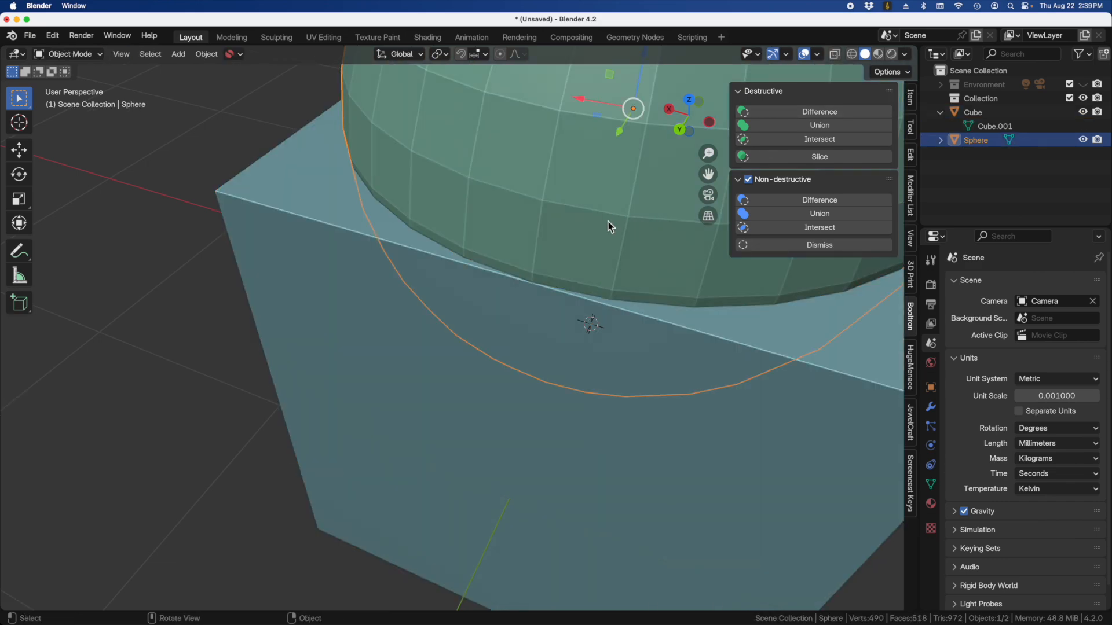
Try moving the separate sphere sideways off the cube
{"action": "scroll", "coordinate": [379, 248], "scroll_direction": "down", "scroll_amount": 4}
{"action": "middle_click_drag", "start_coordinate": [408, 243], "coordinate": [527, 142]}
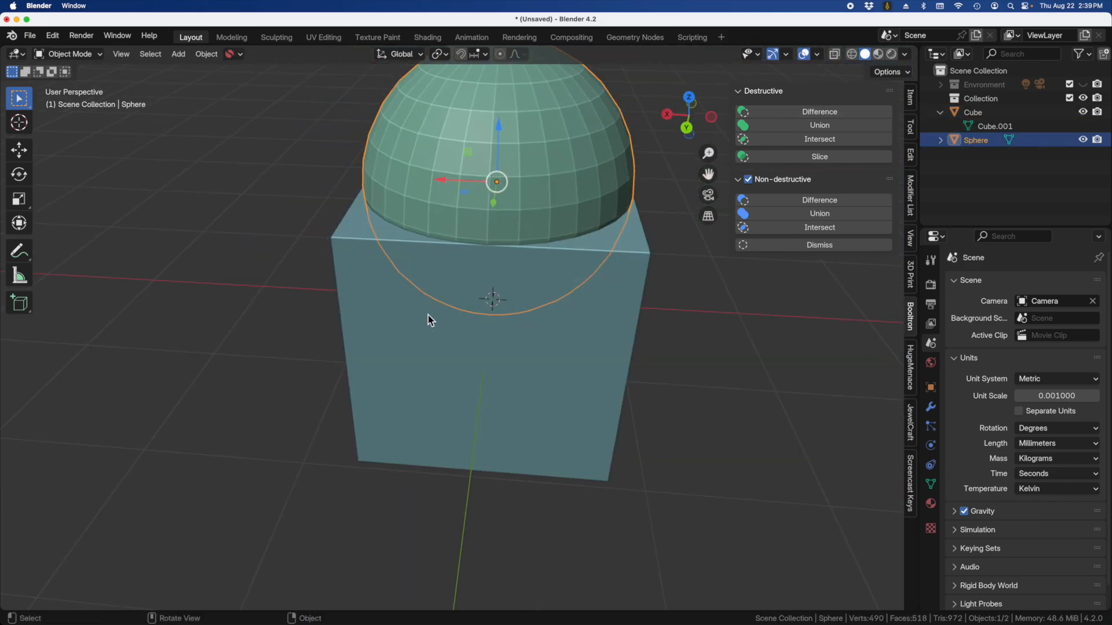
{"action": "scroll", "coordinate": [430, 312], "scroll_direction": "down", "scroll_amount": 3}
{"action": "key", "text": "g"}
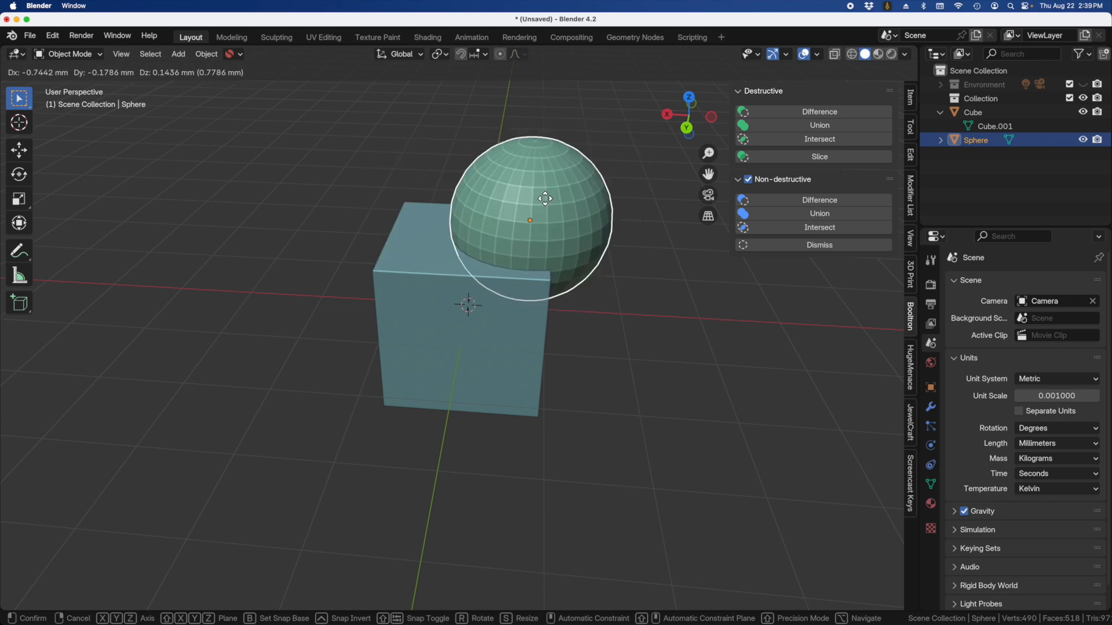
{"action": "key", "text": "Escape"}
Apply a destructive Intersect between the sphere and the cube, with the cube as the active object
{"action": "left_click", "coordinate": [523, 355]}
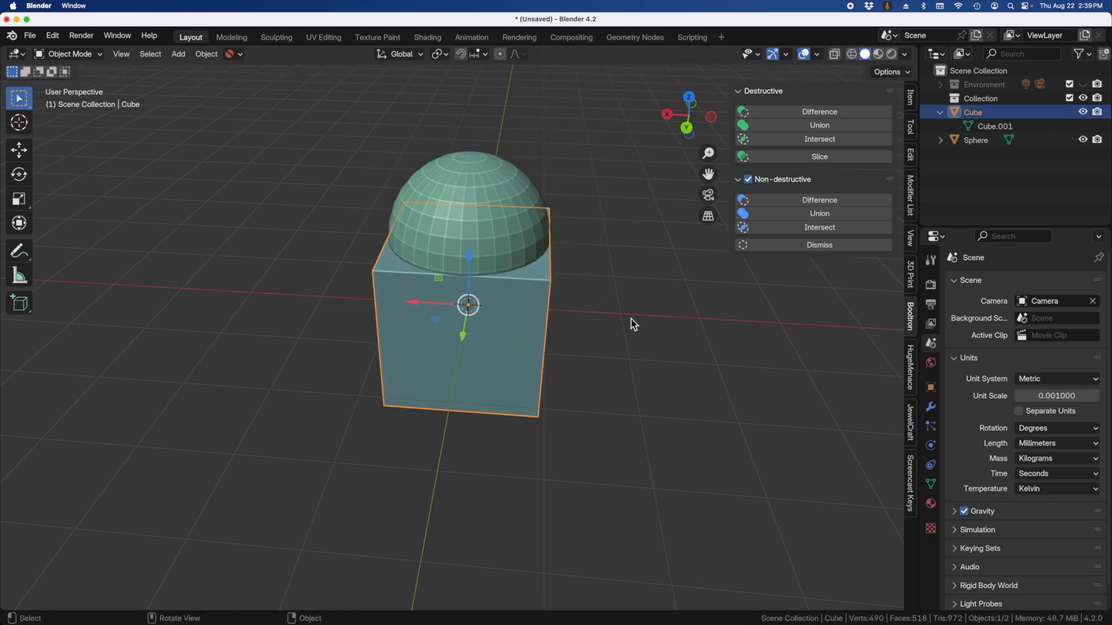
{"action": "middle_click_drag", "start_coordinate": [509, 234], "coordinate": [458, 215]}
{"action": "middle_click_drag", "start_coordinate": [514, 243], "coordinate": [499, 168]}
{"action": "left_click", "coordinate": [499, 169]}
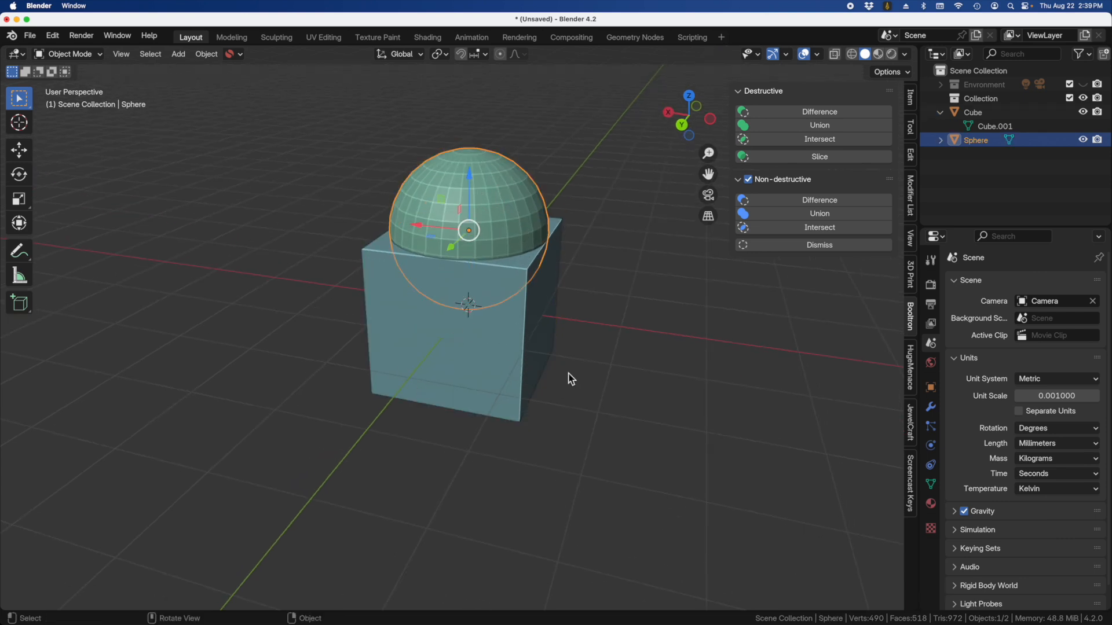
{"action": "middle_click_drag", "start_coordinate": [507, 363], "coordinate": [524, 310]}
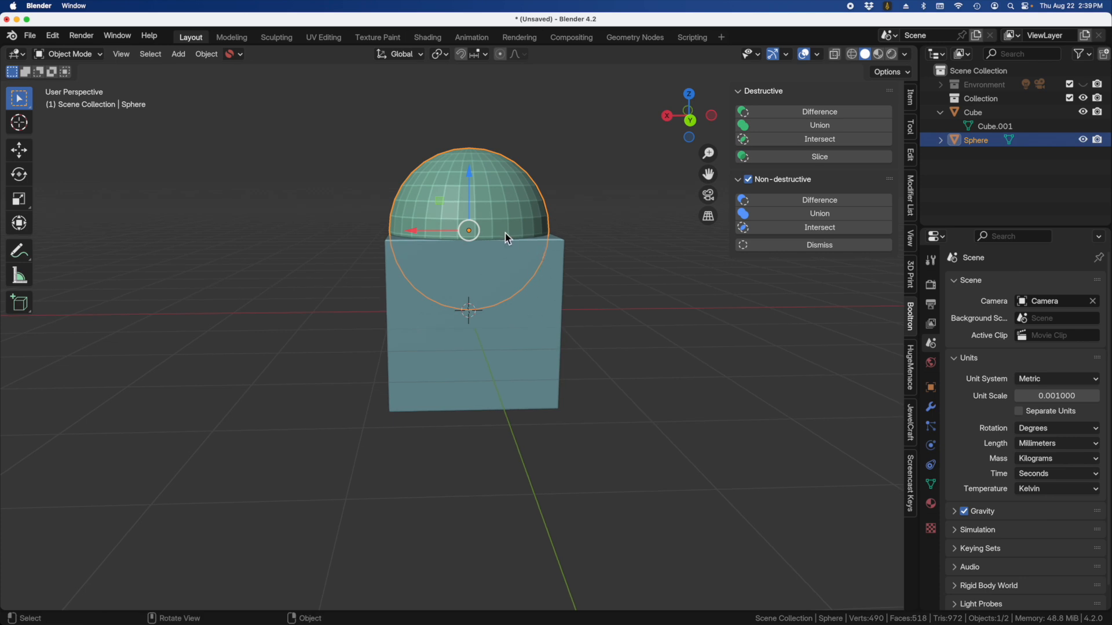
{"action": "middle_click_drag", "start_coordinate": [508, 232], "coordinate": [483, 313]}
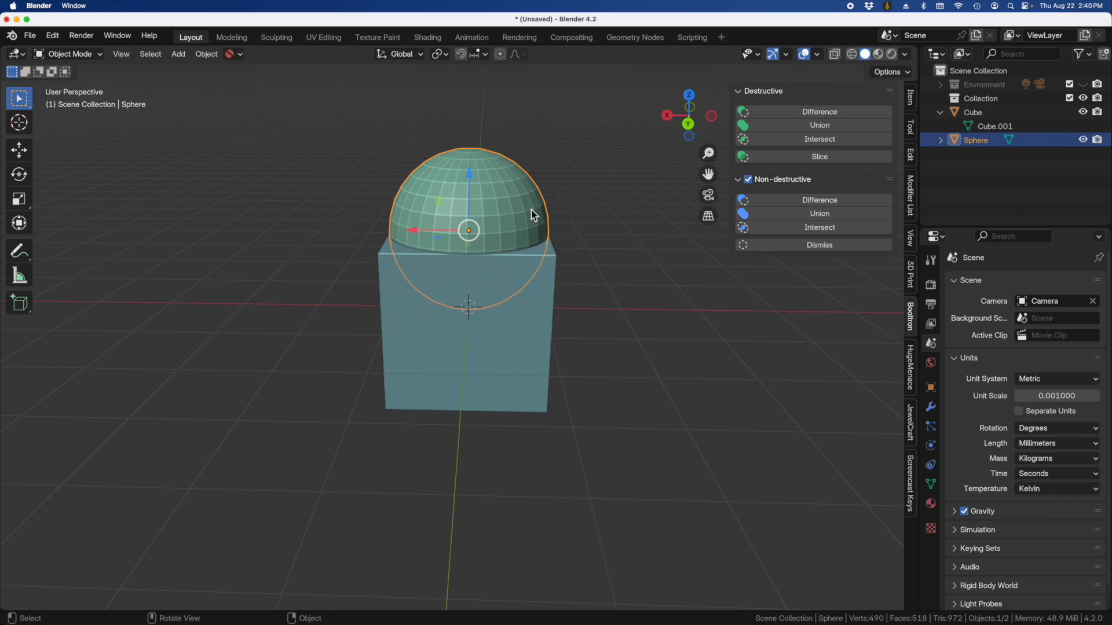
{"action": "left_click", "coordinate": [551, 303], "text": "shift"}
{"action": "left_click", "coordinate": [847, 141]}
Examine the bowl-shaped intersection from several sides and undo the Intersect
{"action": "mouse_move", "coordinate": [539, 269]}
{"action": "middle_mouse_down"}
{"action": "mouse_move", "coordinate": [583, 250]}
{"action": "mouse_move", "coordinate": [527, 275]}
{"action": "middle_mouse_up"}
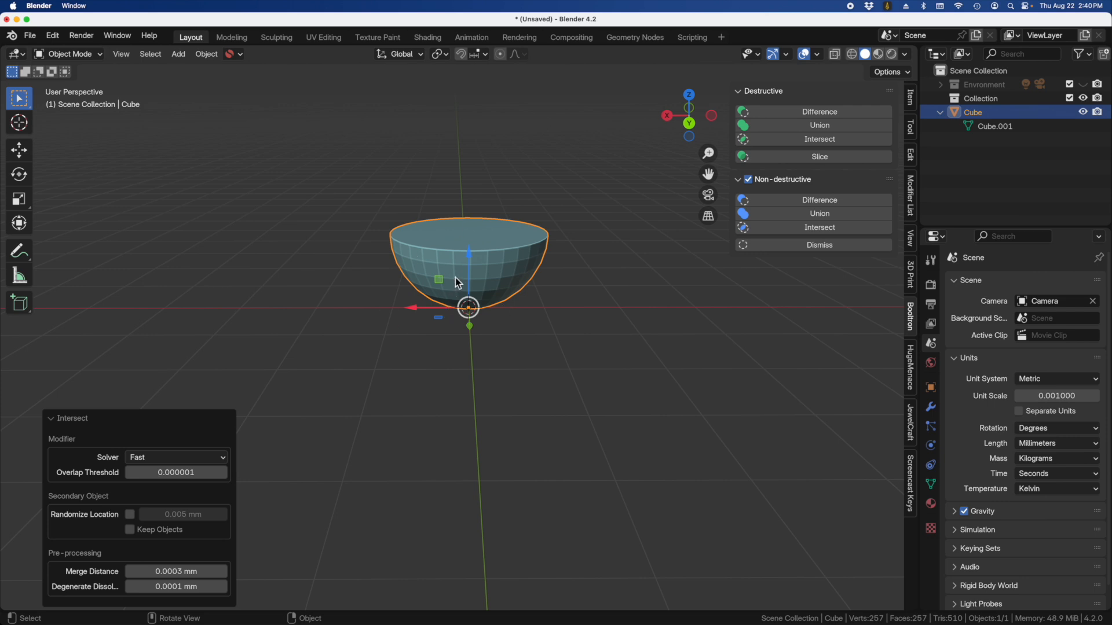
{"action": "scroll", "coordinate": [457, 250], "scroll_direction": "up", "scroll_amount": 3}
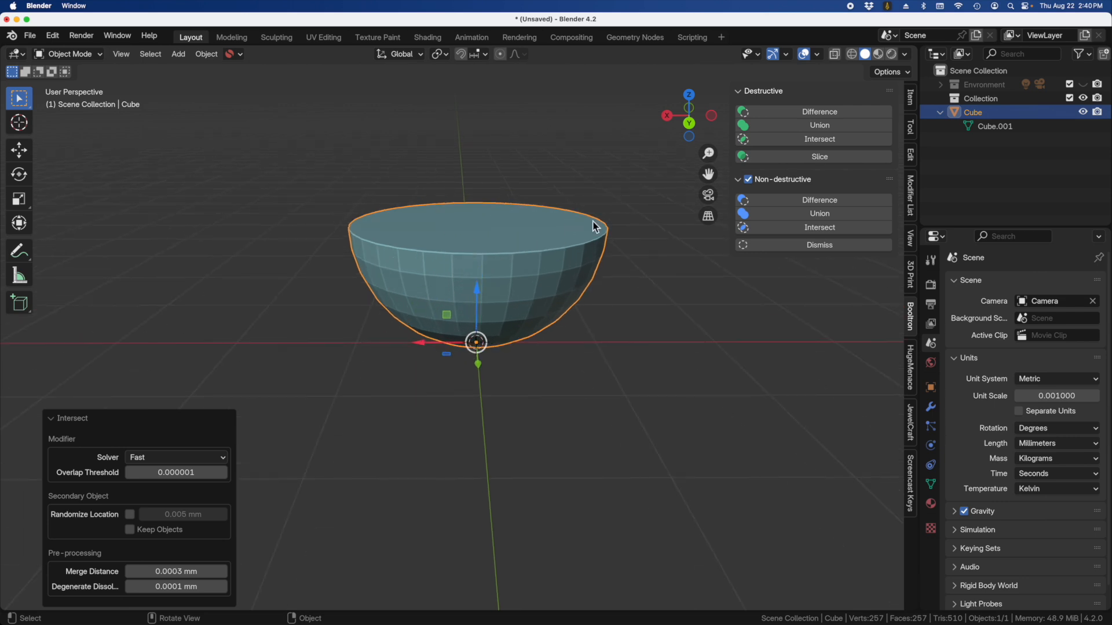
{"action": "middle_click_drag", "start_coordinate": [402, 294], "coordinate": [497, 287]}
{"action": "scroll", "coordinate": [480, 241], "scroll_direction": "down", "scroll_amount": 2}
{"action": "middle_click_drag", "start_coordinate": [480, 242], "coordinate": [526, 250]}
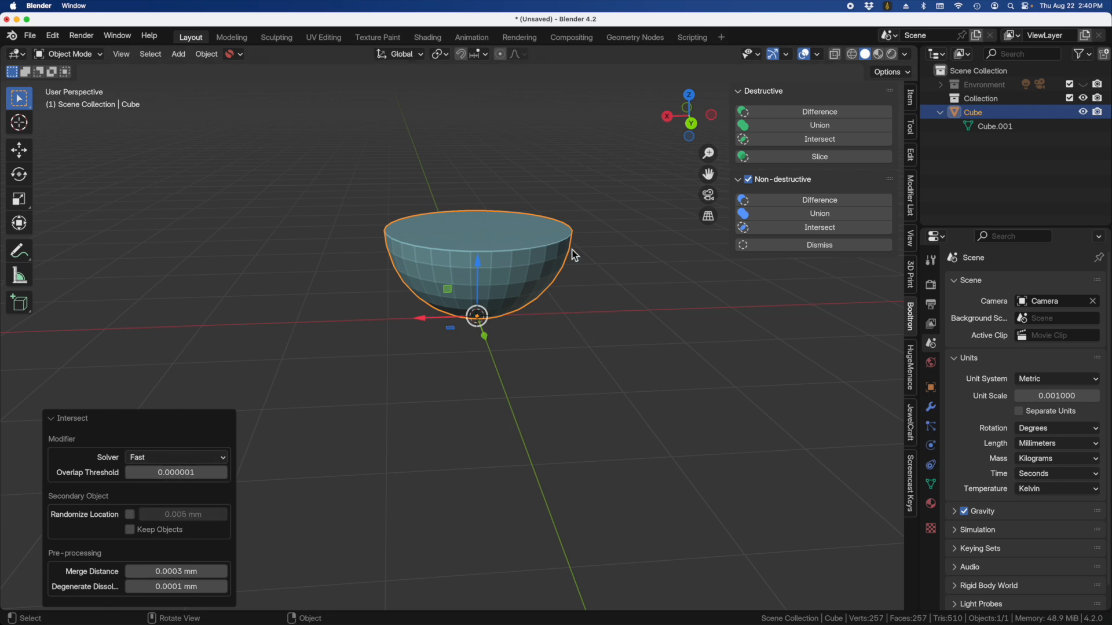
{"action": "key", "text": "super+z"}
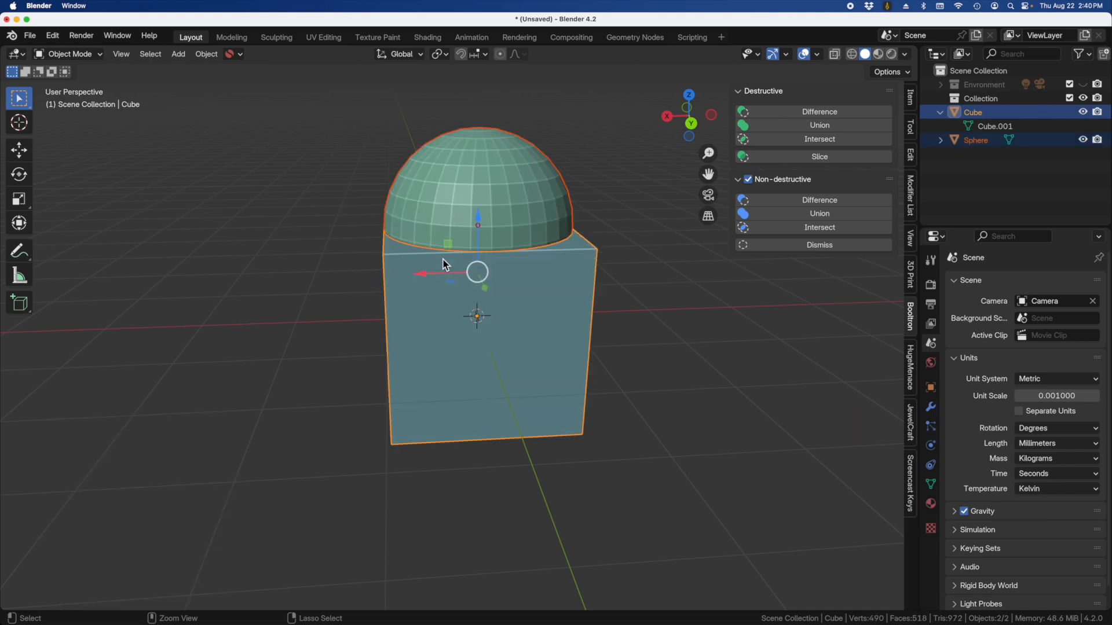
Scale the sphere uniformly down to about 0.649 of its size
{"action": "left_click", "coordinate": [513, 201]}
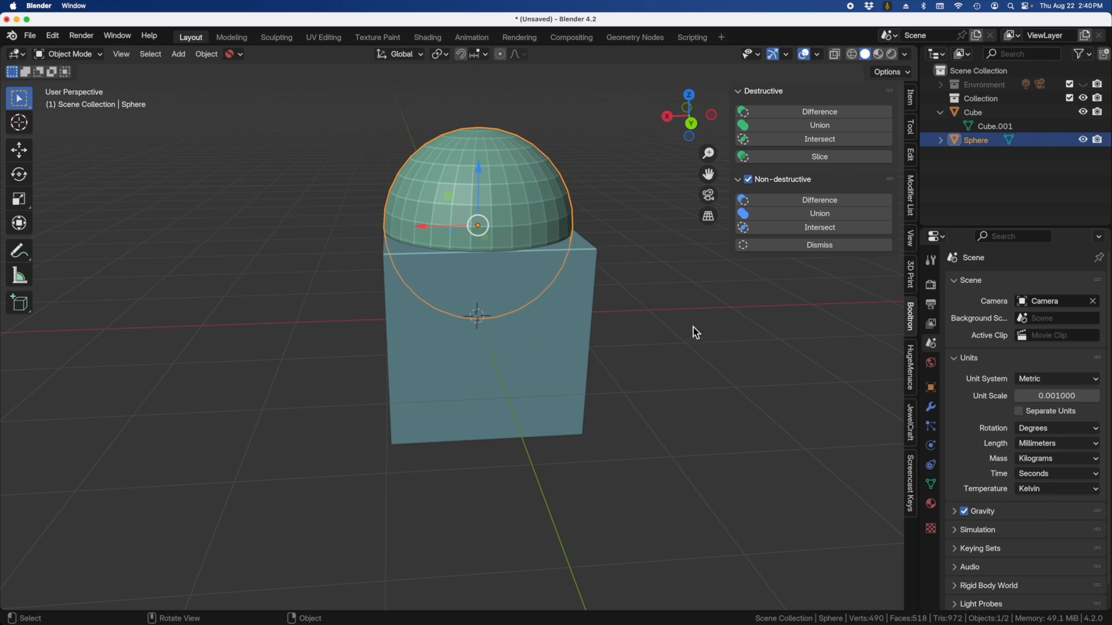
{"action": "key", "text": "s"}
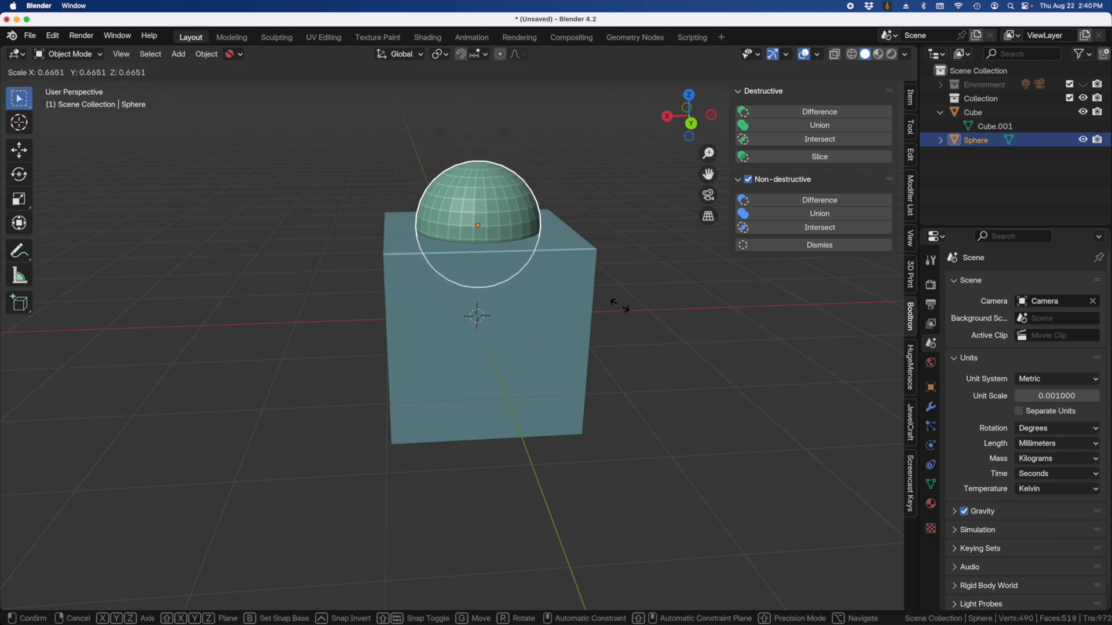
{"action": "left_click", "coordinate": [620, 309]}
{"action": "scroll", "coordinate": [510, 235], "scroll_direction": "up", "scroll_amount": 2}
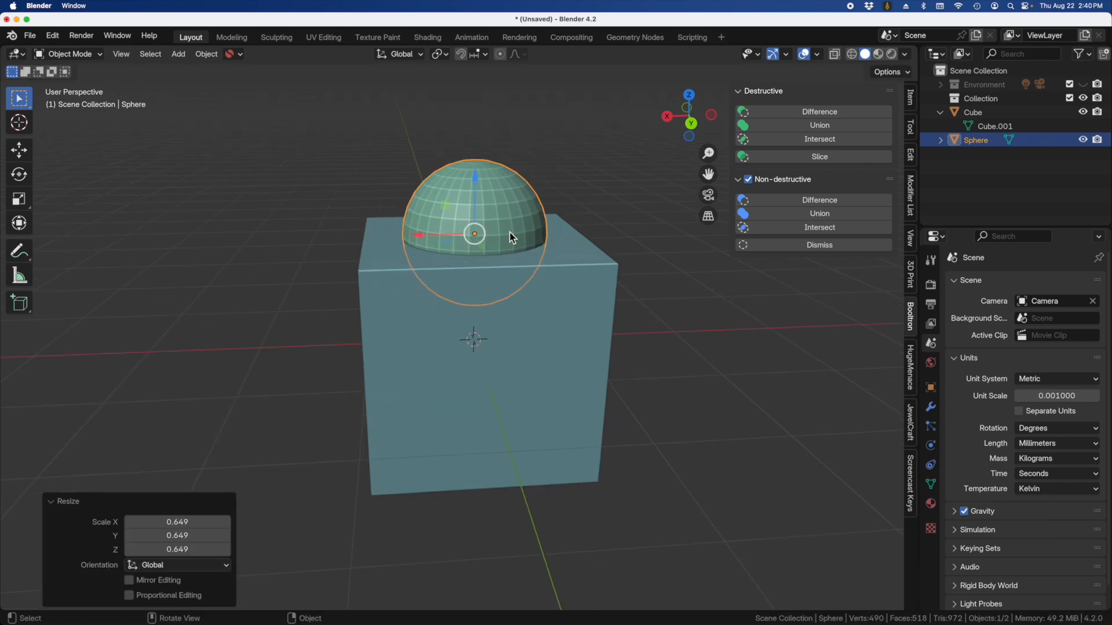
{"action": "middle_click_drag", "start_coordinate": [490, 204], "coordinate": [564, 290]}
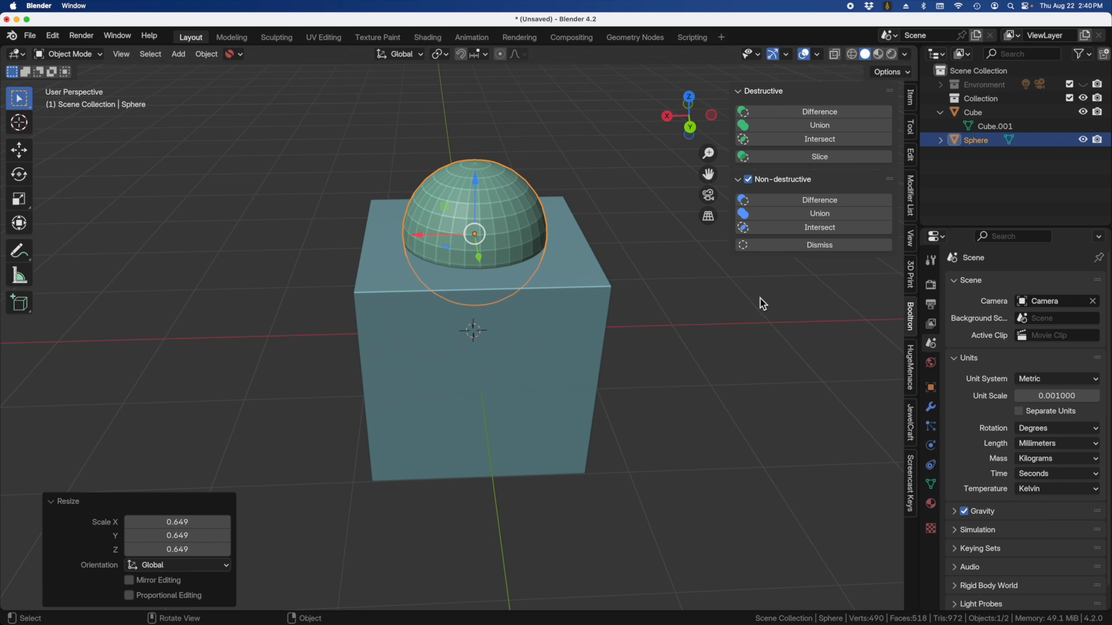
Show the object's modifiers and apply a non-destructive Difference that cuts the sphere from the cube
{"action": "left_click", "coordinate": [931, 407]}
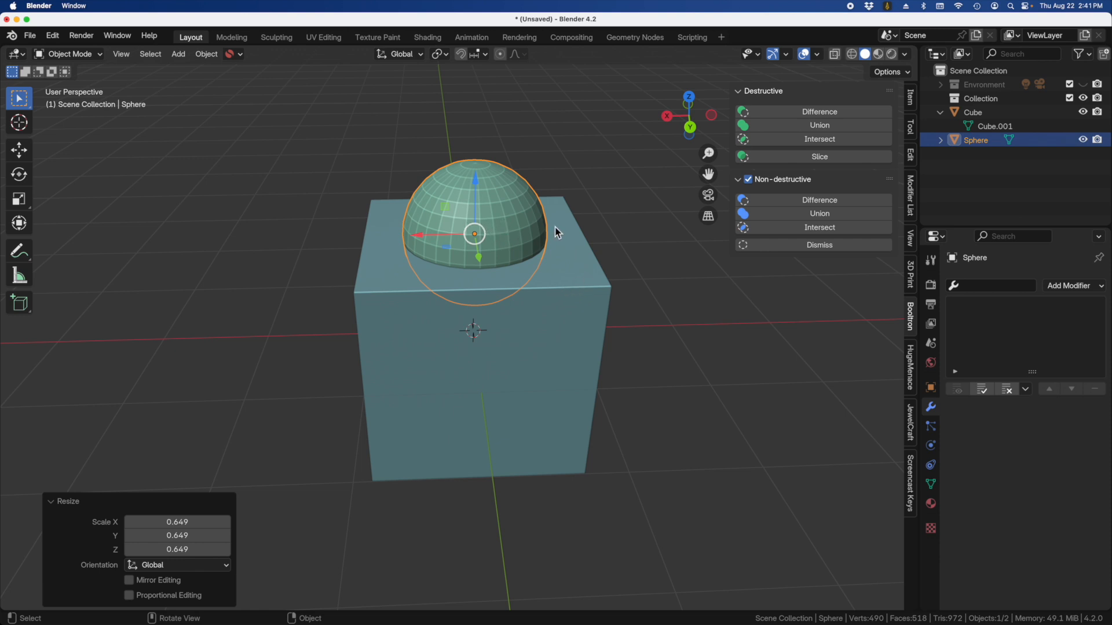
{"action": "left_click", "coordinate": [480, 194]}
{"action": "key", "text": "shift"}
{"action": "left_click", "coordinate": [573, 255], "text": "shift"}
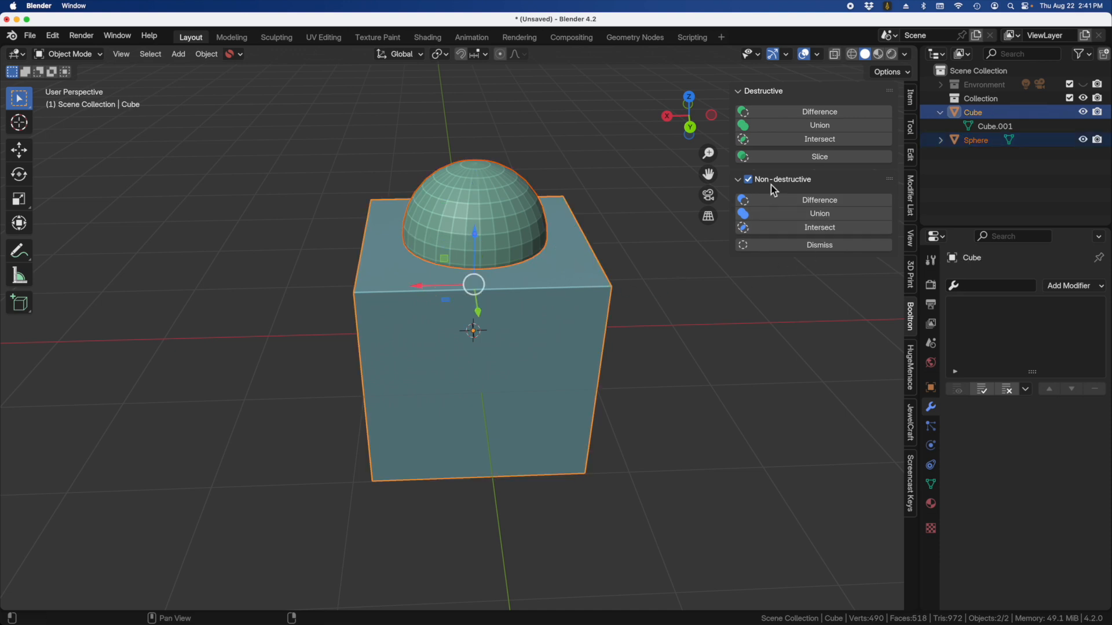
{"action": "left_click", "coordinate": [822, 201]}
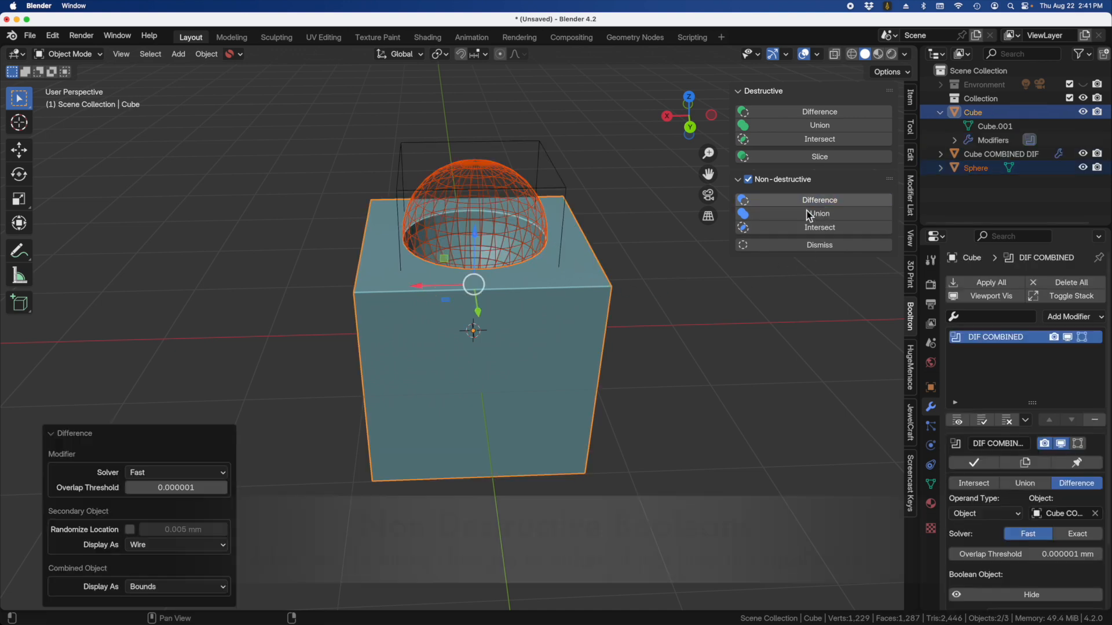
{"action": "middle_click_drag", "start_coordinate": [565, 293], "coordinate": [593, 283]}
{"action": "scroll", "coordinate": [481, 156], "scroll_direction": "up", "scroll_amount": 3}
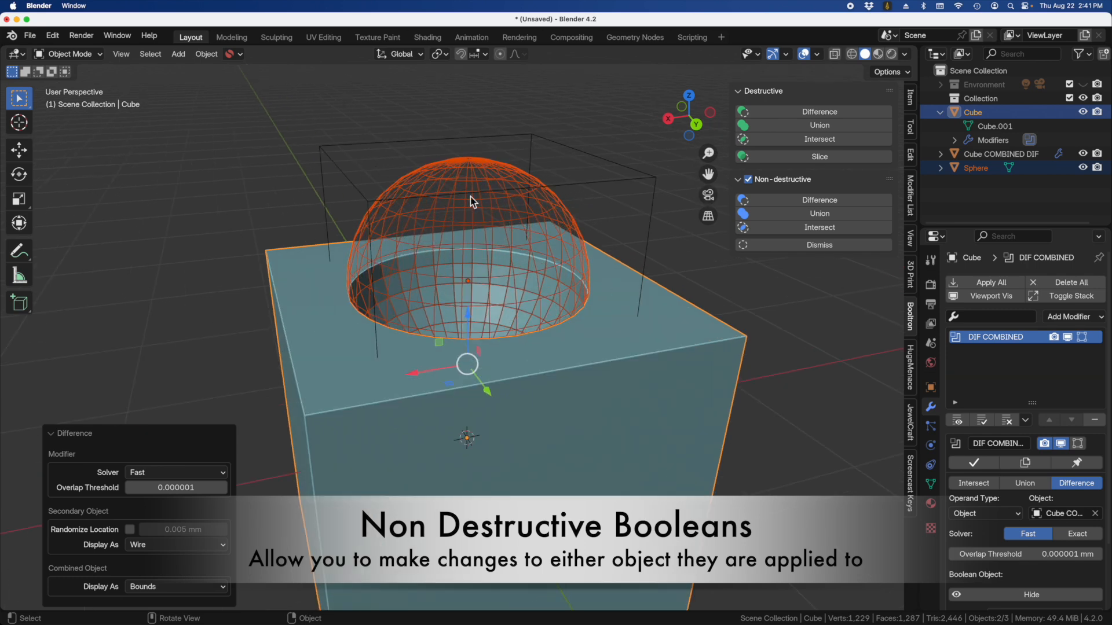
Select only the sphere and try moving it freely across the cube's cut top
{"action": "key", "text": "g"}
{"action": "left_click", "coordinate": [492, 277]}
{"action": "left_click", "coordinate": [582, 239]}
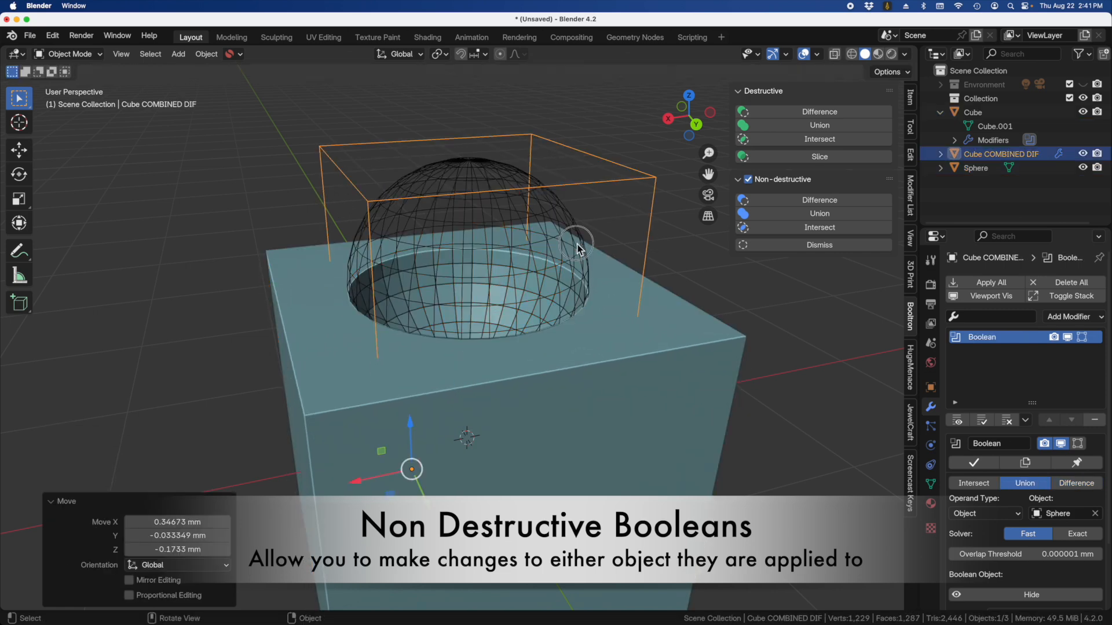
{"action": "left_click", "coordinate": [549, 194]}
{"action": "key", "text": "g"}
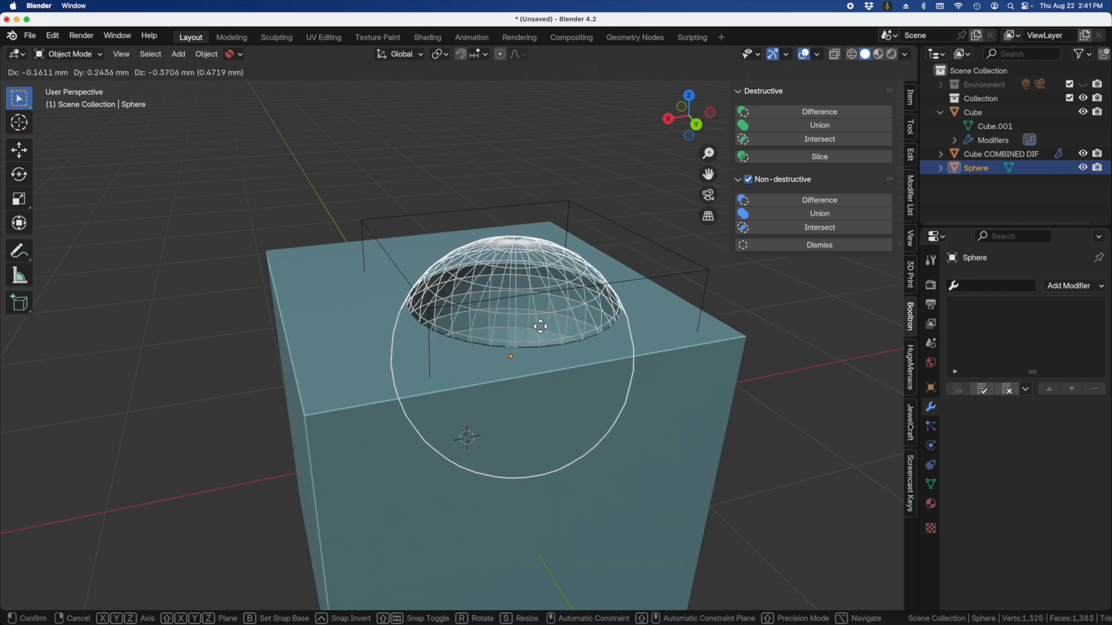
{"action": "left_click", "coordinate": [501, 272]}
{"action": "middle_click_drag", "start_coordinate": [509, 310], "coordinate": [523, 315]}
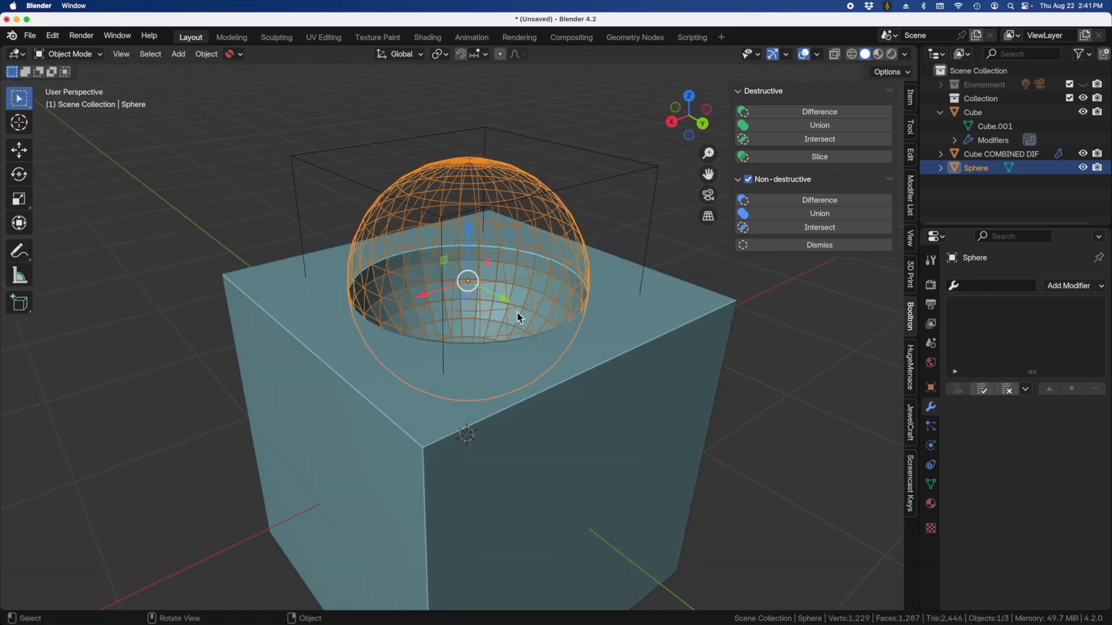
Shift the sphere along the Y axis and about -0.018 mm along X so the cut follows it
{"action": "left_click_drag", "start_coordinate": [509, 302], "coordinate": [541, 318]}
{"action": "left_click_drag", "start_coordinate": [509, 255], "coordinate": [448, 321]}
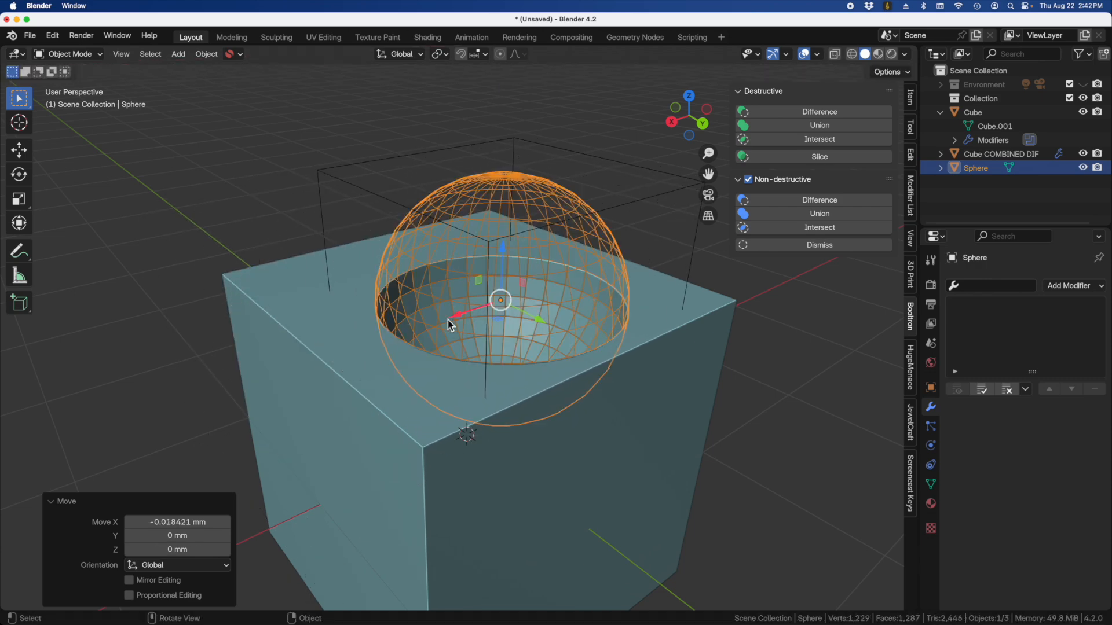
{"action": "key", "text": "g"}
{"action": "right_click", "coordinate": [496, 337]}
Review the cube's Difference modifier settings and move the sphere about -0.497 mm along Y
{"action": "left_click", "coordinate": [719, 335]}
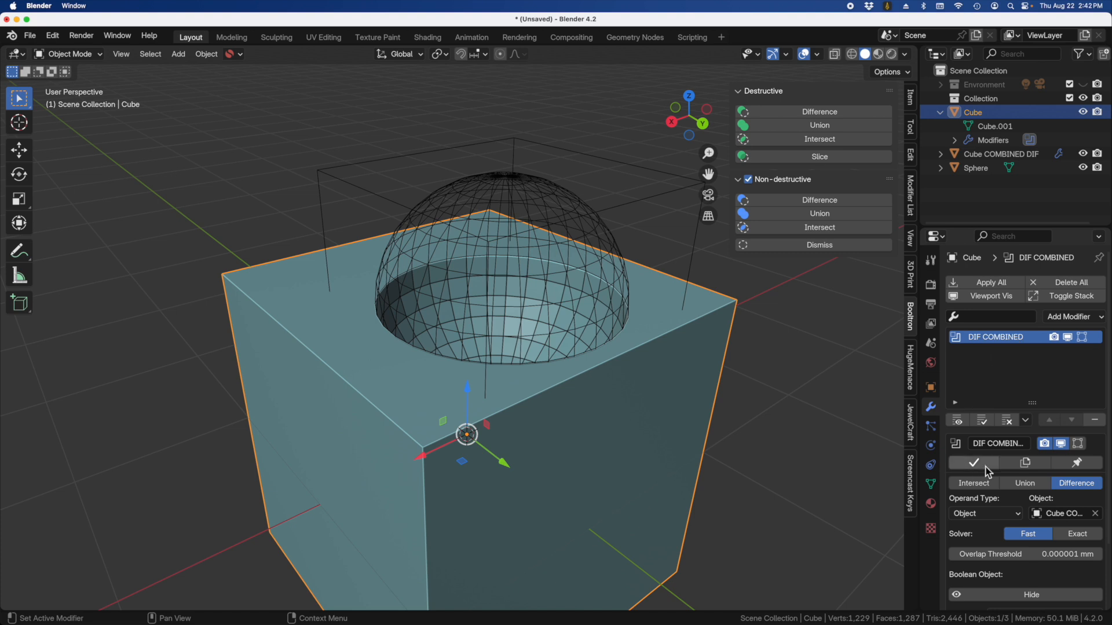
{"action": "scroll", "coordinate": [1002, 453], "scroll_direction": "down", "scroll_amount": 3}
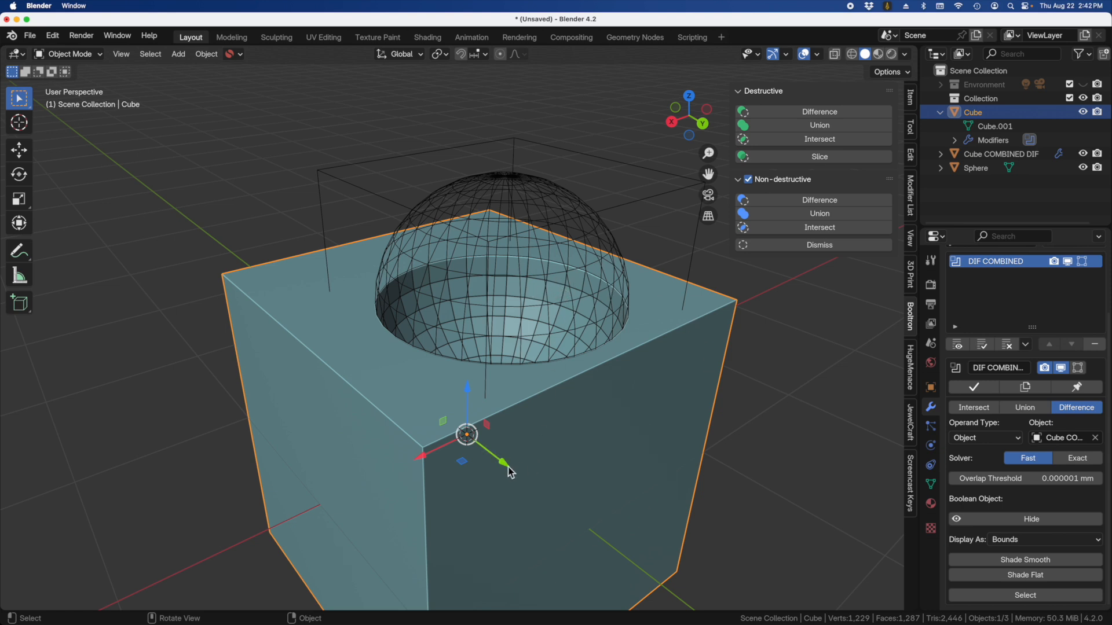
{"action": "left_click", "coordinate": [512, 277]}
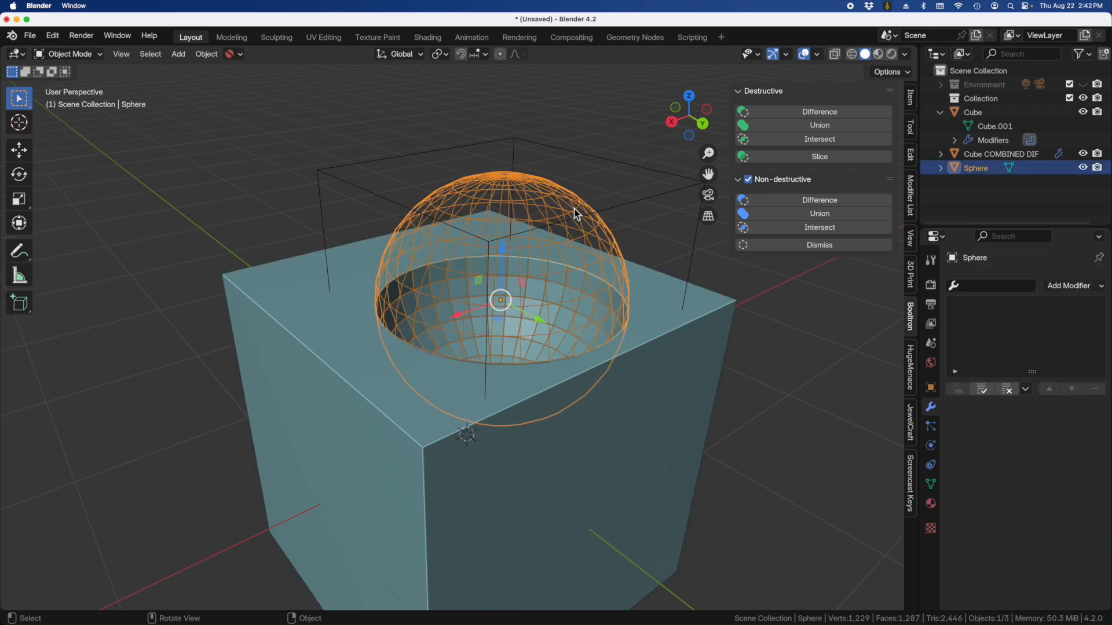
{"action": "left_click_drag", "start_coordinate": [537, 329], "coordinate": [482, 297]}
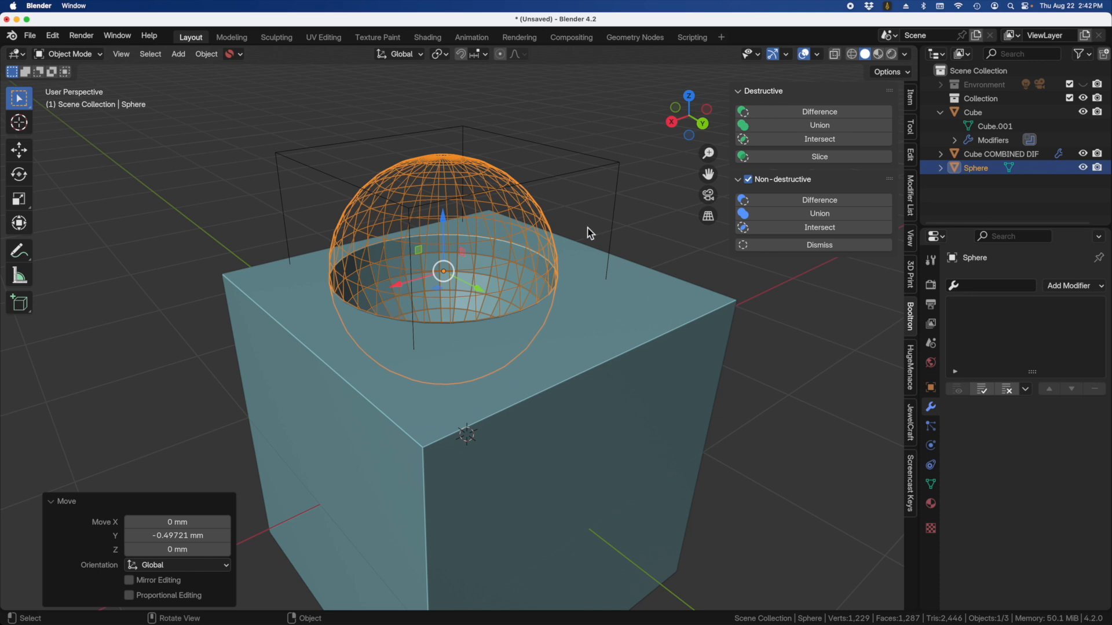
In Edit Mode, lower the cube's top edge on the +X side about 0.463 mm along Z, and return to Object Mode
{"action": "left_click", "coordinate": [539, 395]}
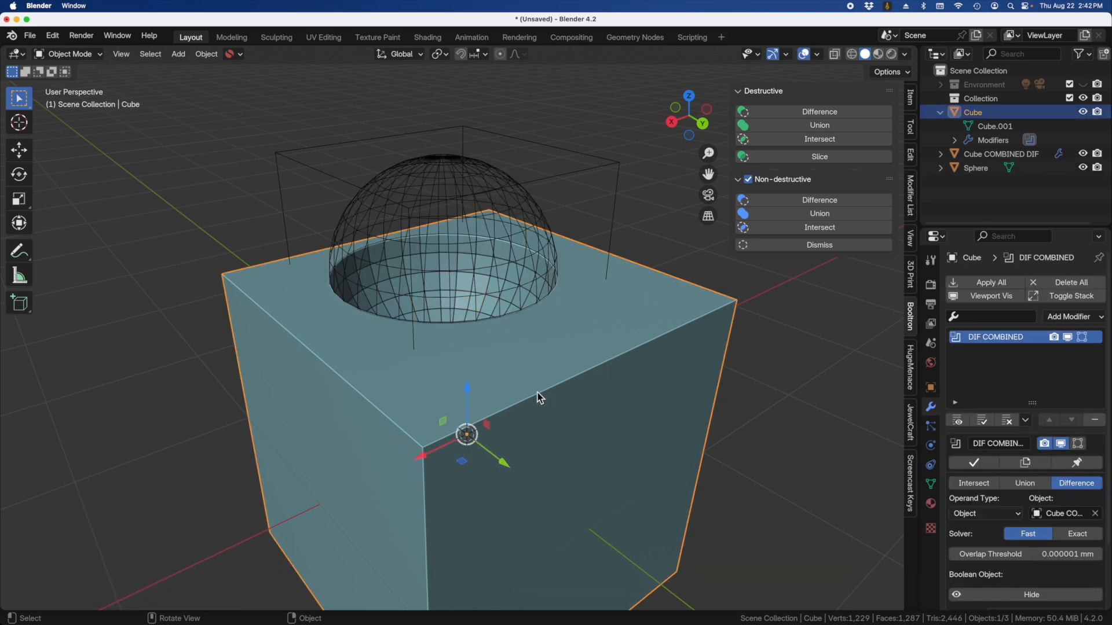
{"action": "key", "text": "Tab"}
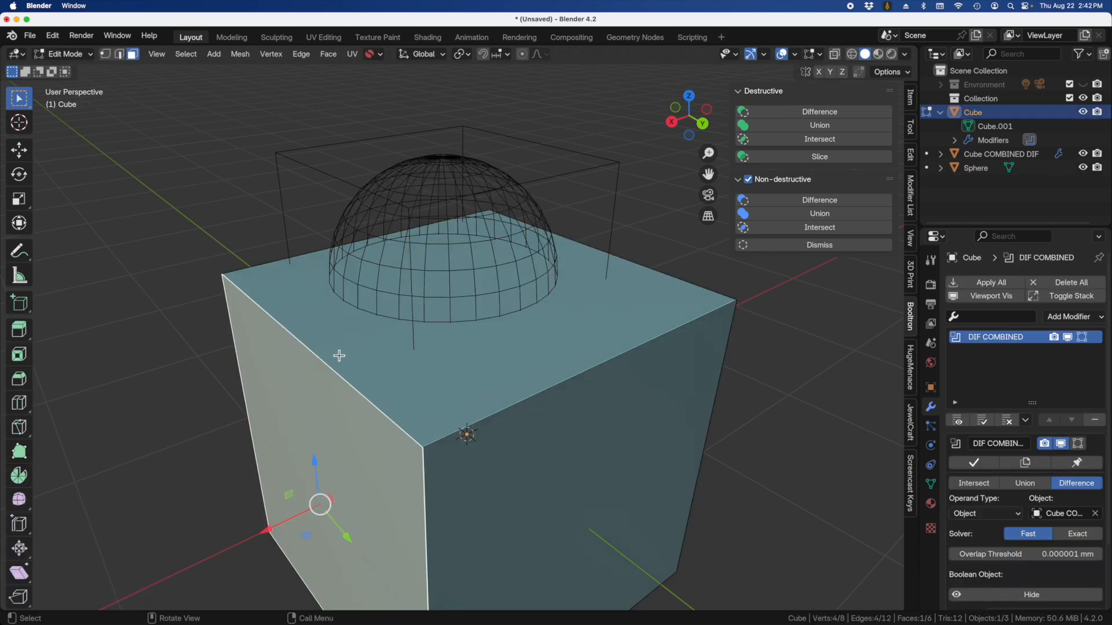
{"action": "left_click", "coordinate": [326, 361]}
{"action": "key", "text": "2"}
{"action": "left_click", "coordinate": [324, 359]}
{"action": "left_click_drag", "start_coordinate": [294, 302], "coordinate": [306, 387]}
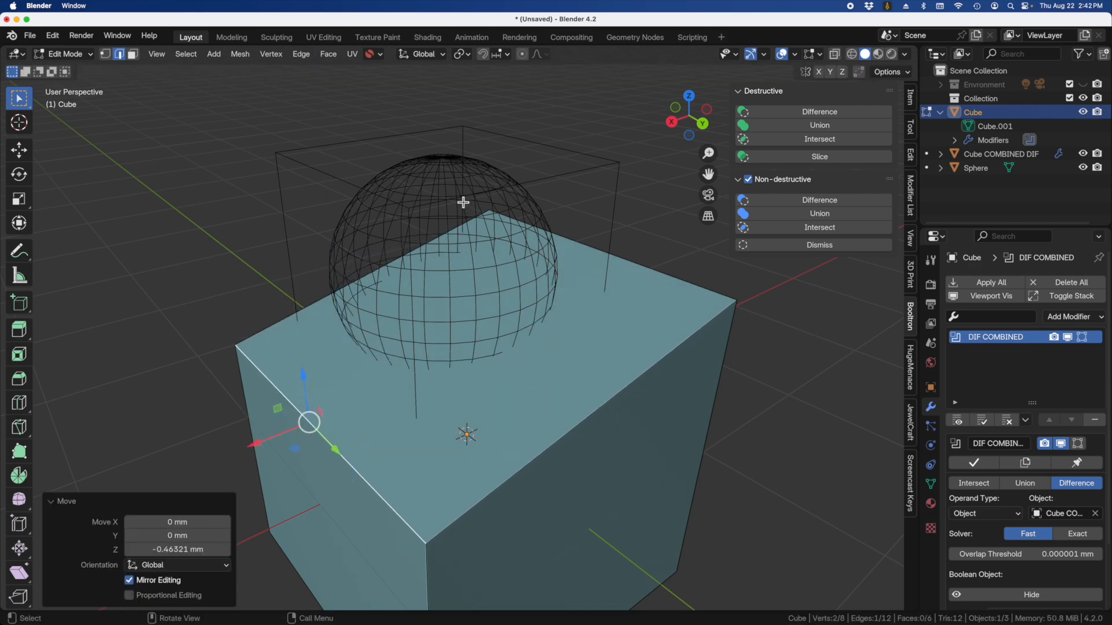
{"action": "key", "text": "Tab"}
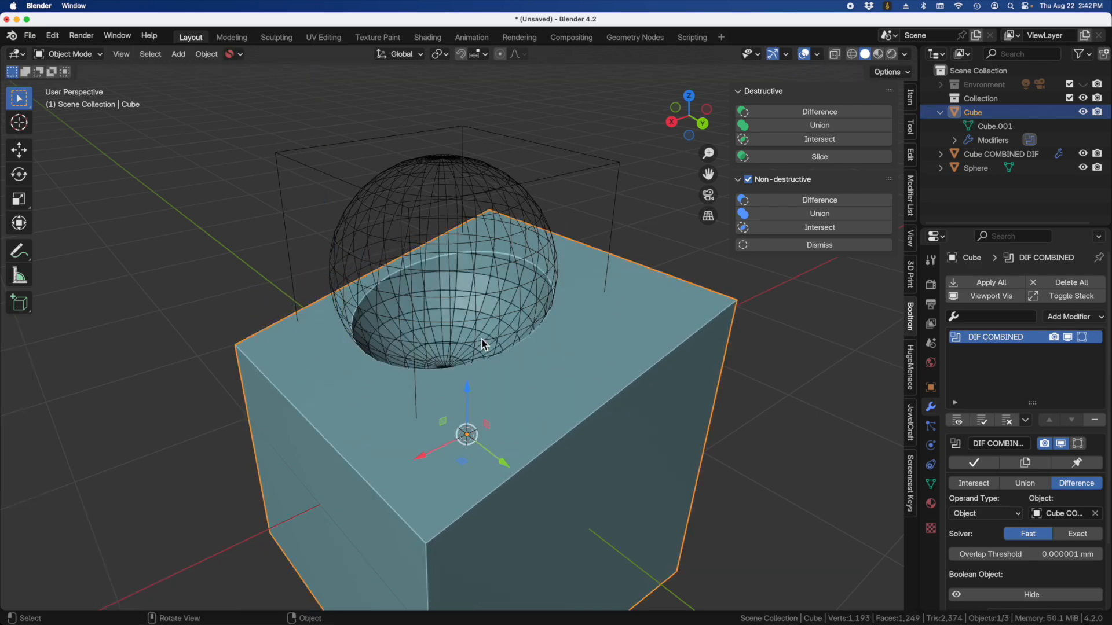
{"action": "middle_click_drag", "start_coordinate": [471, 311], "coordinate": [410, 351]}
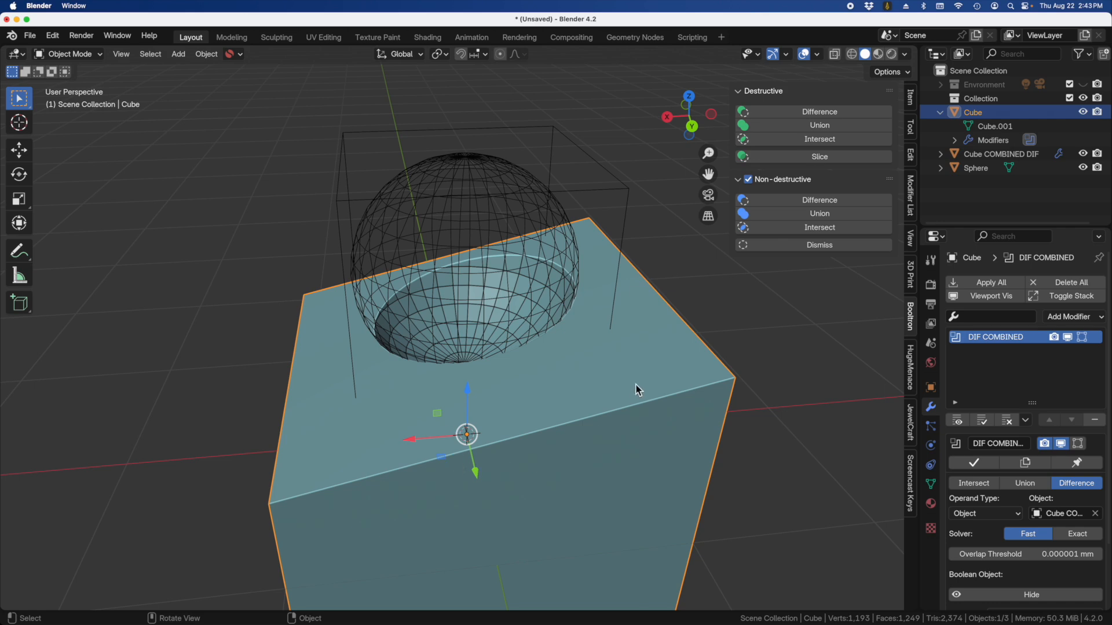
{"action": "middle_click_drag", "start_coordinate": [589, 367], "coordinate": [546, 404]}
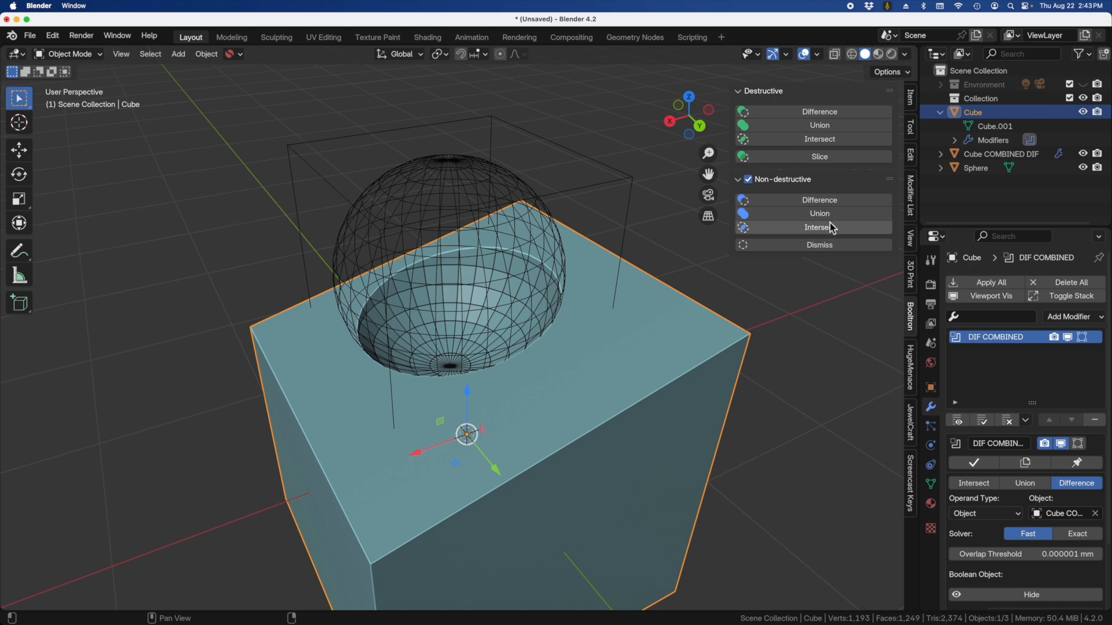
Undo the cube edge edit, the sphere moves and the non-destructive Difference, back to the separate cube and sphere
{"action": "key", "text": "super+z"}
{"action": "key", "text": "super+z"}
{"action": "key", "text": "super+z"}
{"action": "key", "text": "super+z"}
{"action": "key", "text": "super+z"}
{"action": "key", "text": "super+z"}
{"action": "key", "text": "super+z"}
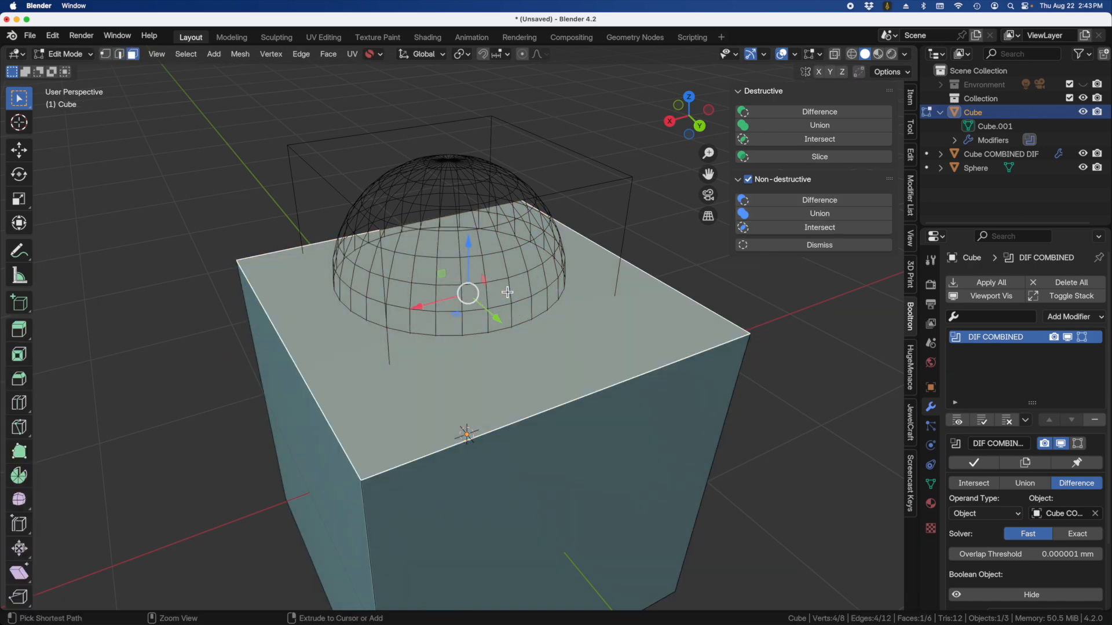
{"action": "key", "text": "super+z"}
{"action": "key", "text": "super+z"}
{"action": "key", "text": "super+z"}
{"action": "key", "text": "super+z"}
{"action": "key", "text": "super+z"}
{"action": "key", "text": "super+z"}
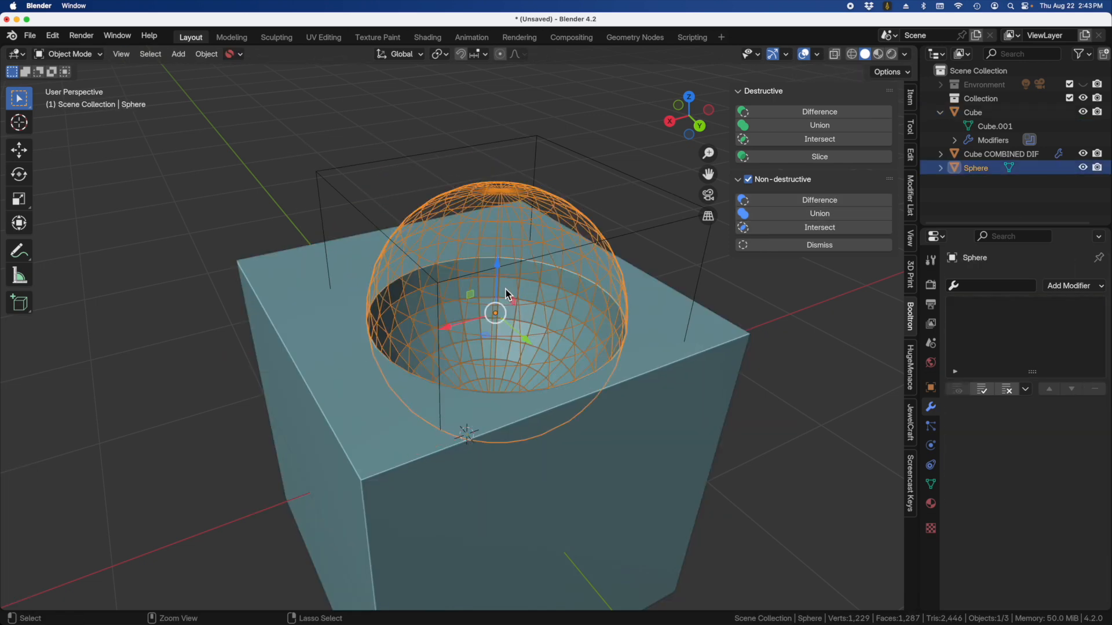
{"action": "key", "text": "super+z"}
{"action": "key", "text": "super+z"}
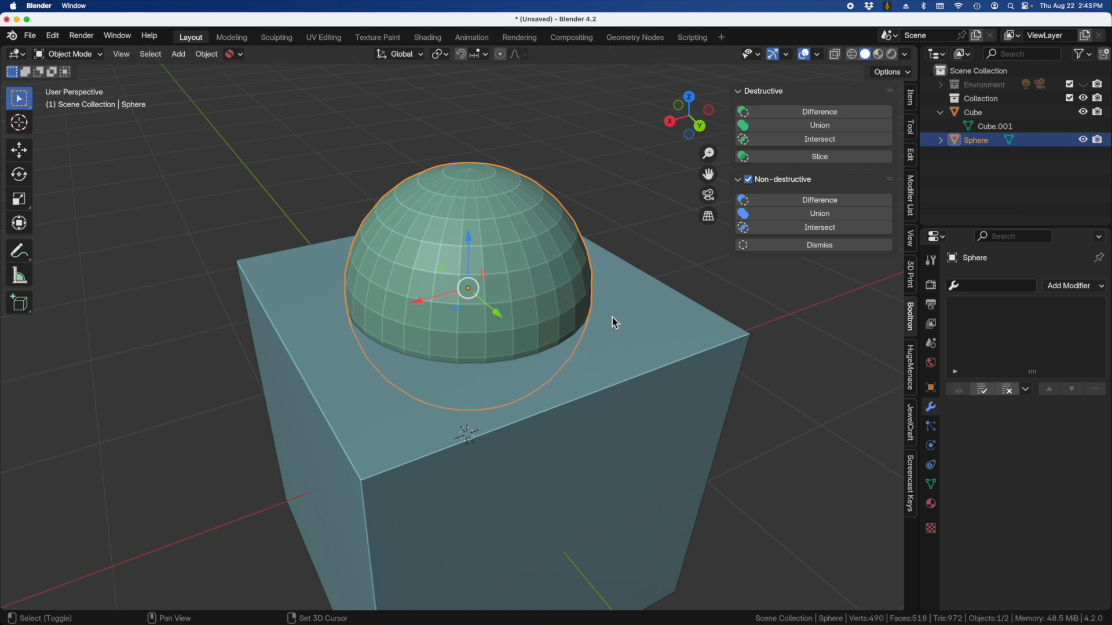
Apply a non-destructive Union between the sphere and the cube, with the cube as the active object
{"action": "left_click", "coordinate": [675, 328], "text": "shift"}
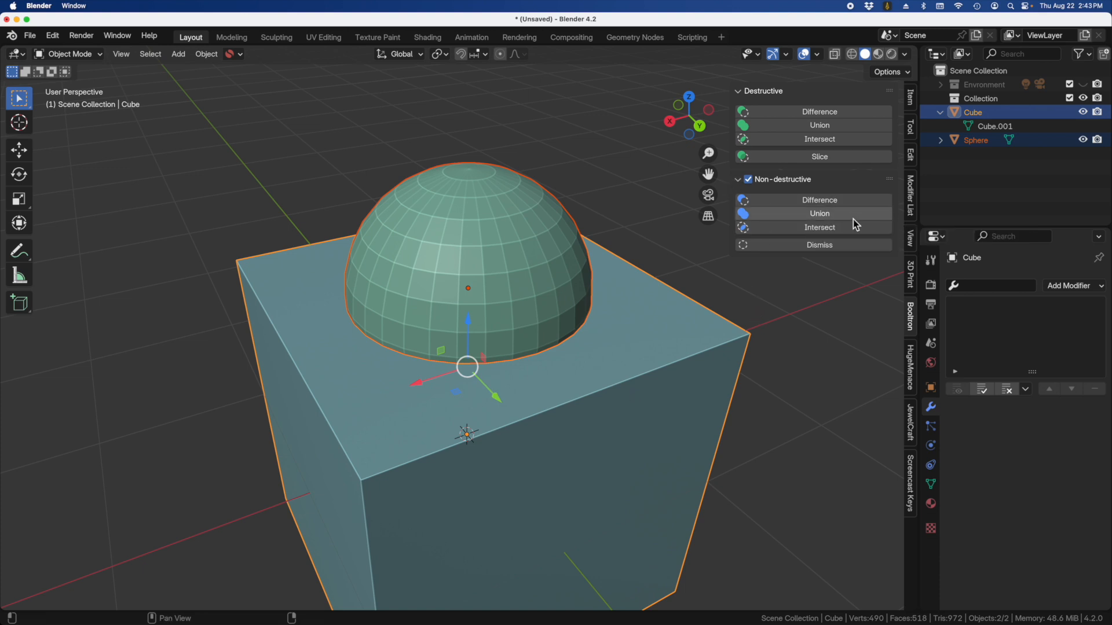
{"action": "left_click", "coordinate": [829, 217]}
{"action": "middle_click_drag", "start_coordinate": [554, 371], "coordinate": [504, 390]}
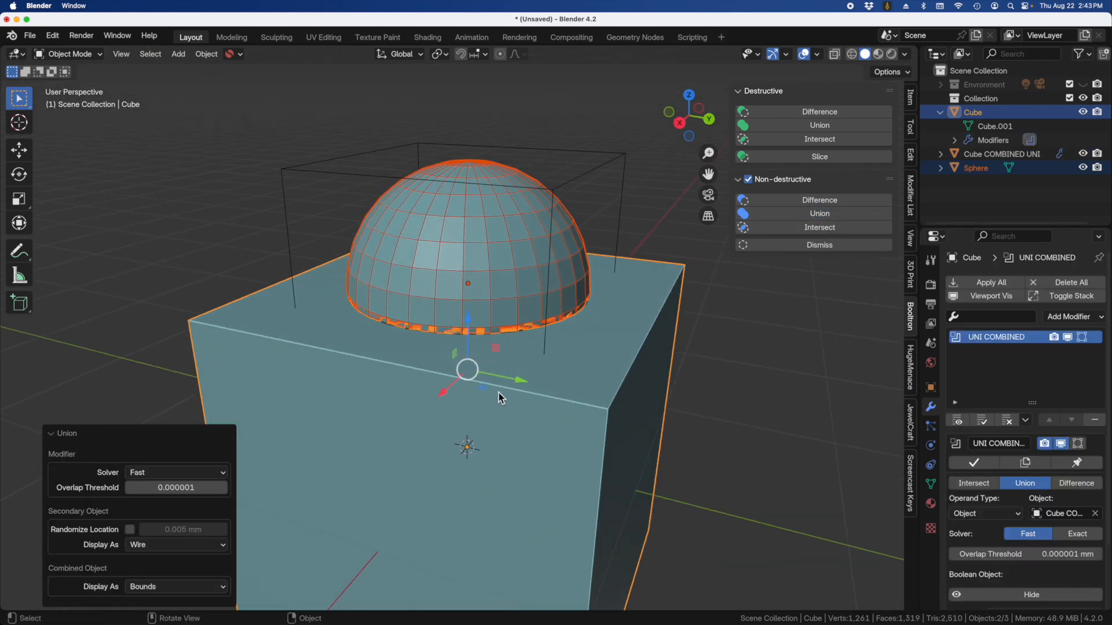
Move the sphere along the Y axis until it overhangs the edge of the cube, and clear the selection
{"action": "left_click", "coordinate": [536, 252]}
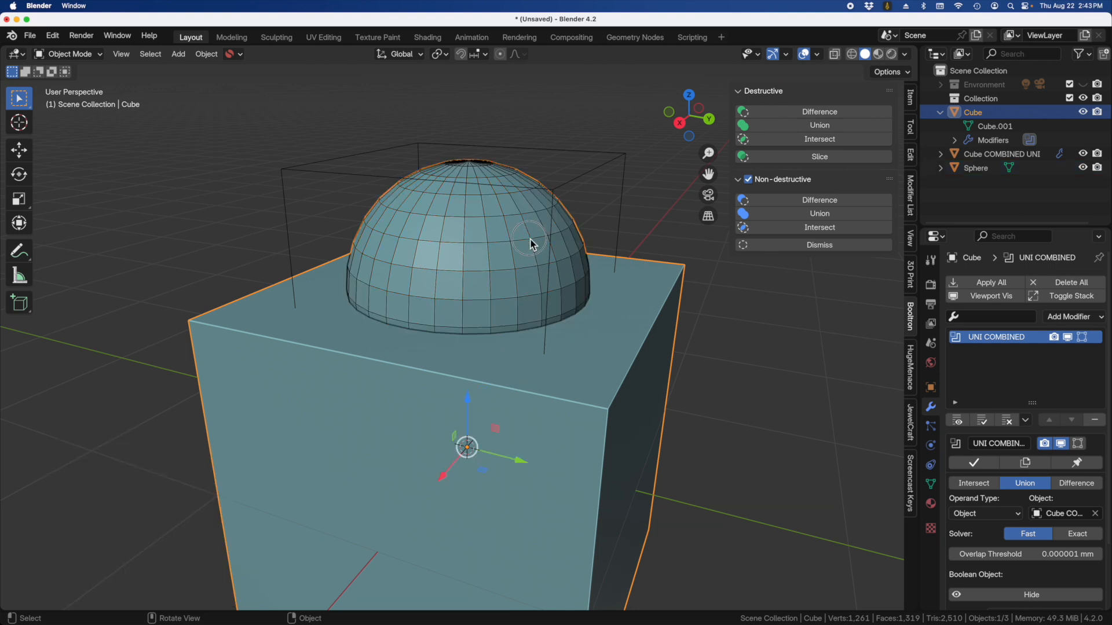
{"action": "left_click", "coordinate": [533, 244]}
{"action": "left_click_drag", "start_coordinate": [523, 294], "coordinate": [666, 342]}
{"action": "scroll", "coordinate": [363, 368], "scroll_direction": "down", "scroll_amount": 4}
{"action": "scroll", "coordinate": [559, 419], "scroll_direction": "up", "scroll_amount": 1}
{"action": "middle_click_drag", "start_coordinate": [559, 420], "coordinate": [492, 422]}
{"action": "left_click", "coordinate": [710, 472]}
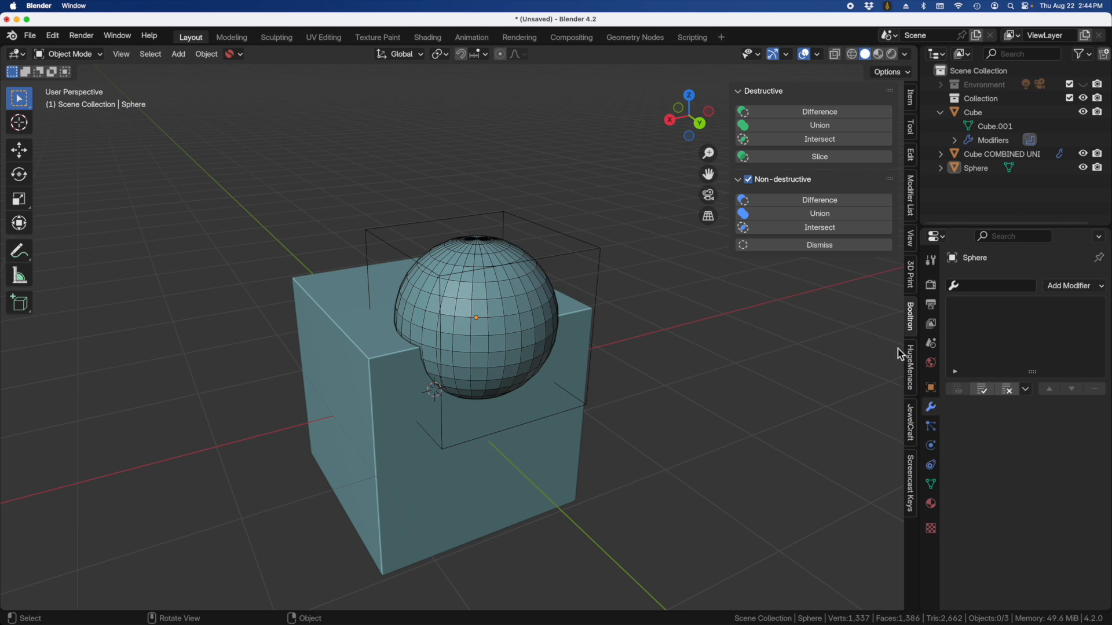
Apply the cube's UNI COMBINED boolean modifier to make the Union permanent
{"action": "left_click", "coordinate": [557, 450]}
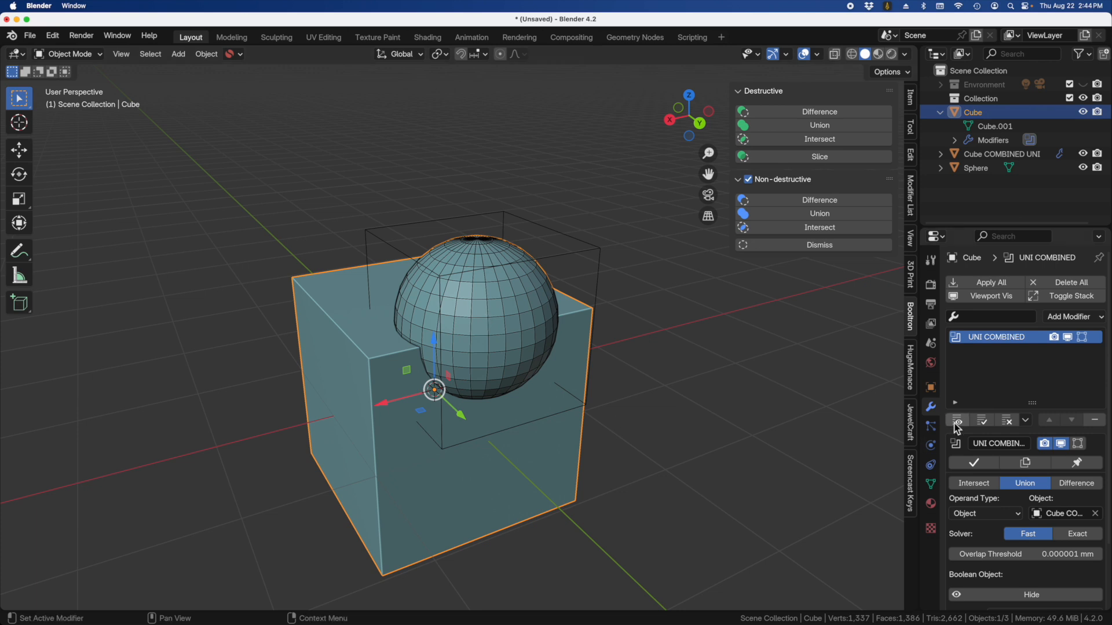
{"action": "scroll", "coordinate": [1020, 402], "scroll_direction": "down", "scroll_amount": 3}
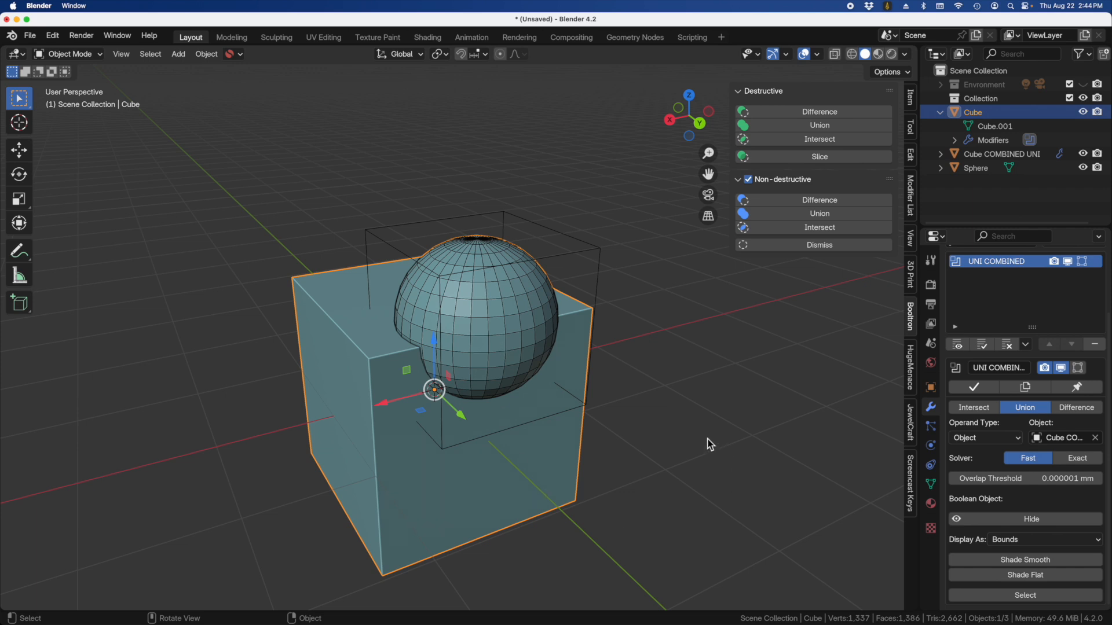
{"action": "left_click", "coordinate": [976, 389]}
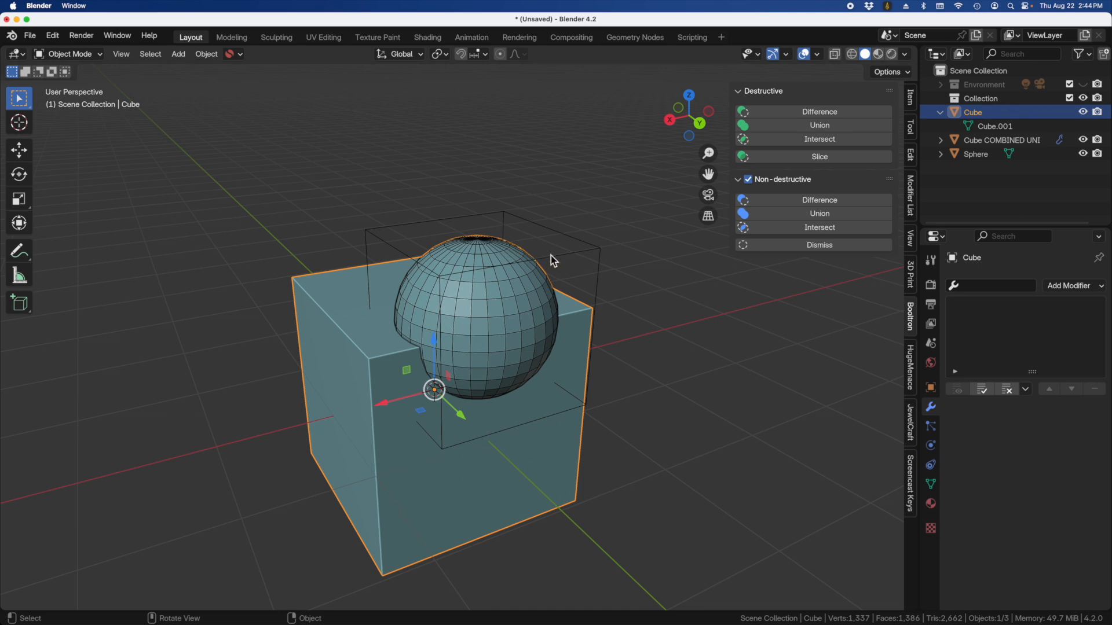
Delete the Cube COMBINED UNI helper object and the leftover separate sphere
{"action": "left_click", "coordinate": [567, 263]}
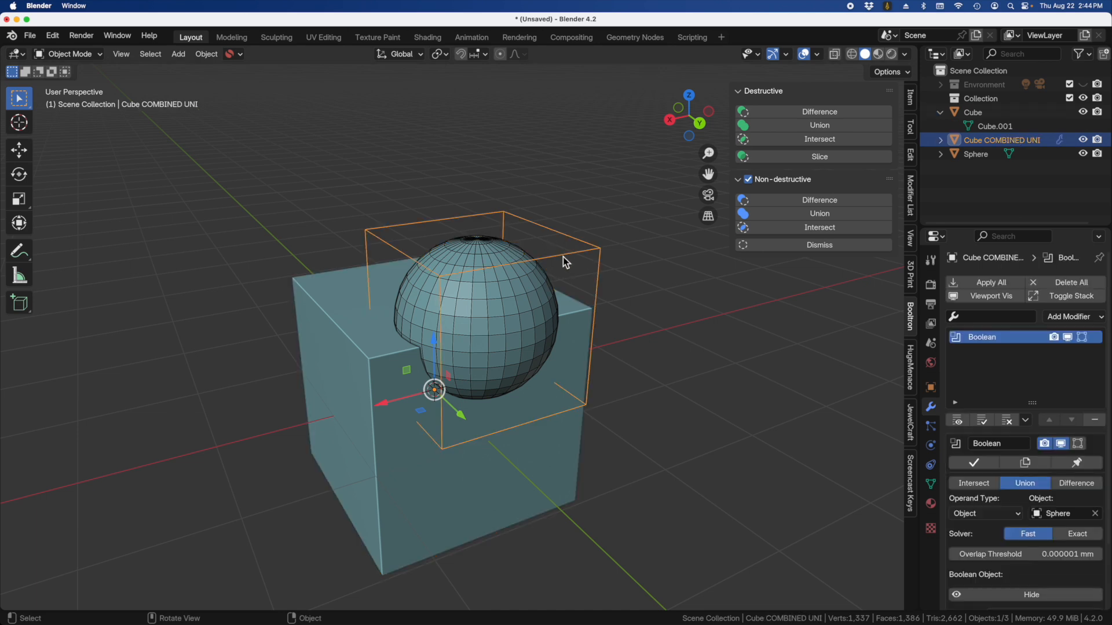
{"action": "key", "text": "x"}
{"action": "left_click", "coordinate": [564, 258]}
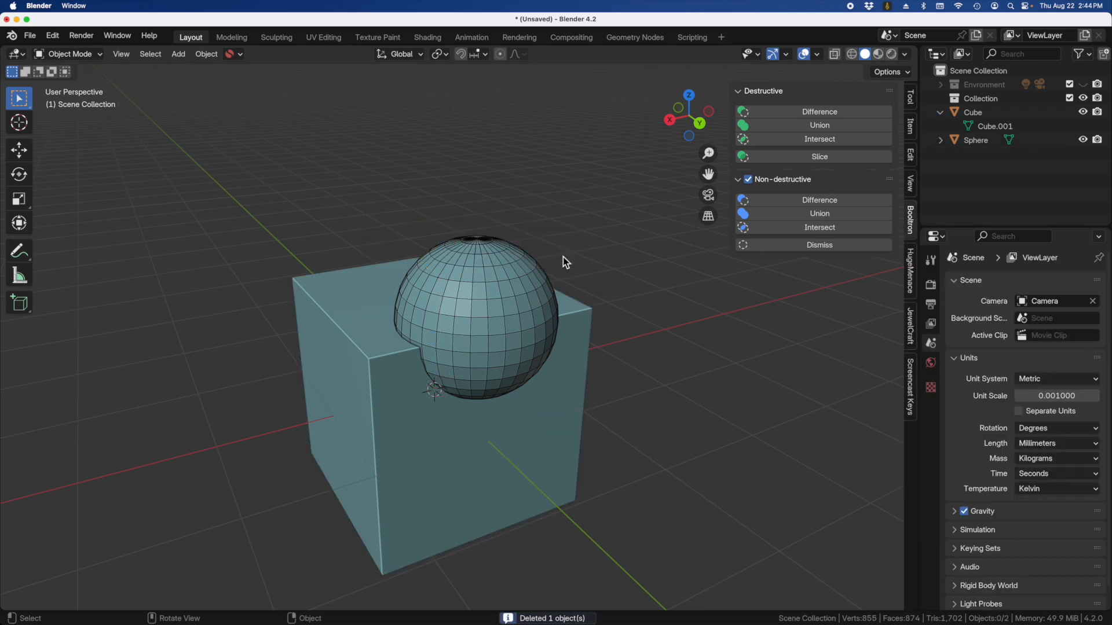
{"action": "left_click", "coordinate": [506, 289]}
{"action": "left_click", "coordinate": [529, 326]}
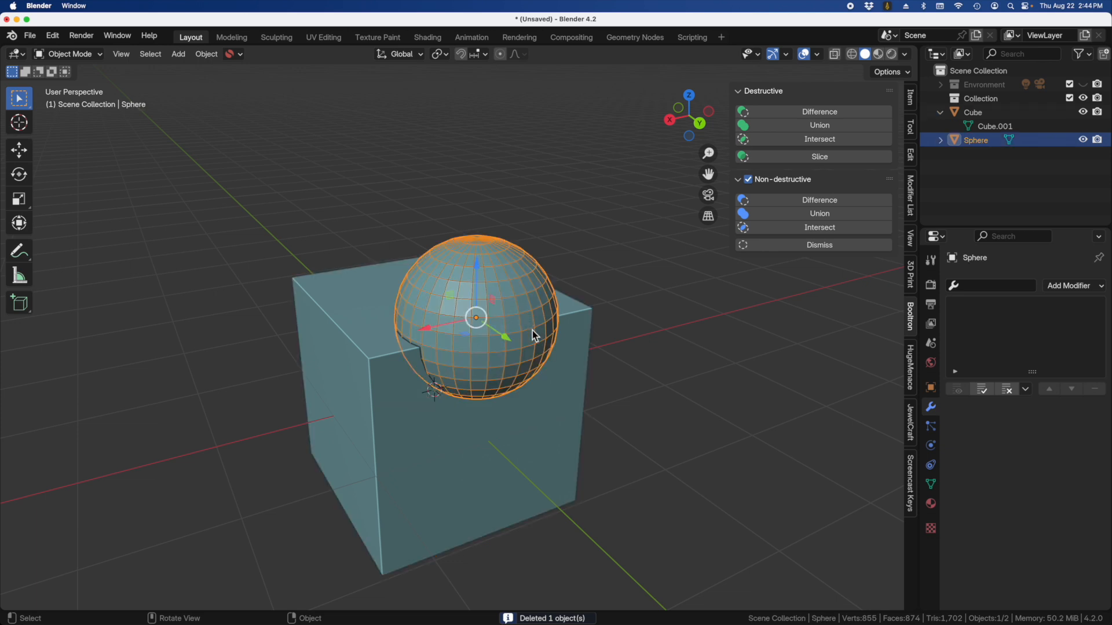
{"action": "key", "text": "x"}
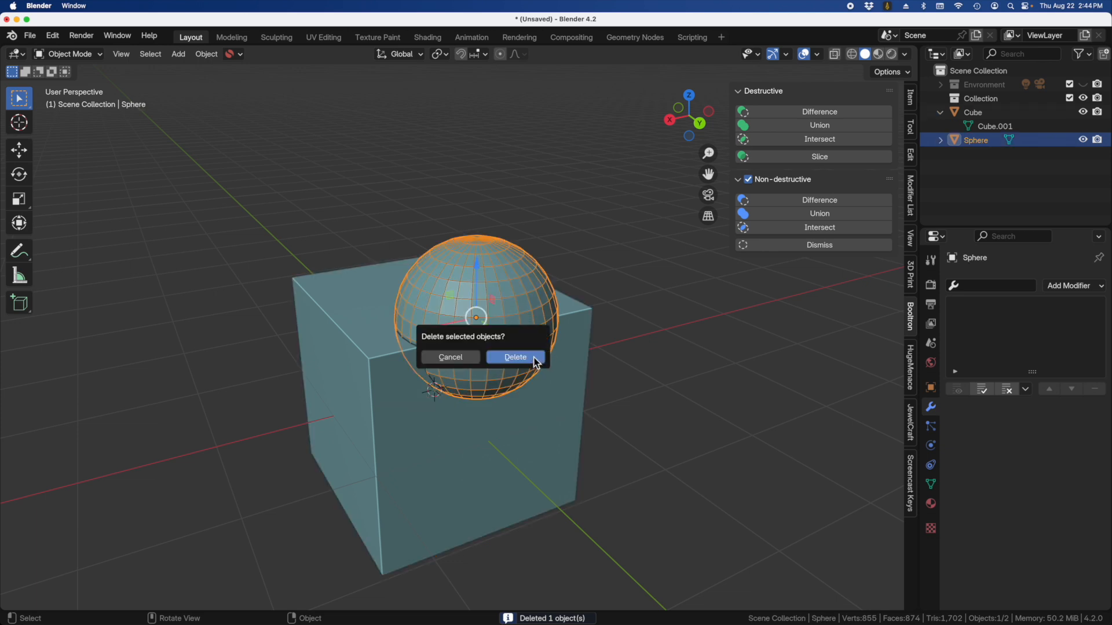
{"action": "key", "text": "Escape"}
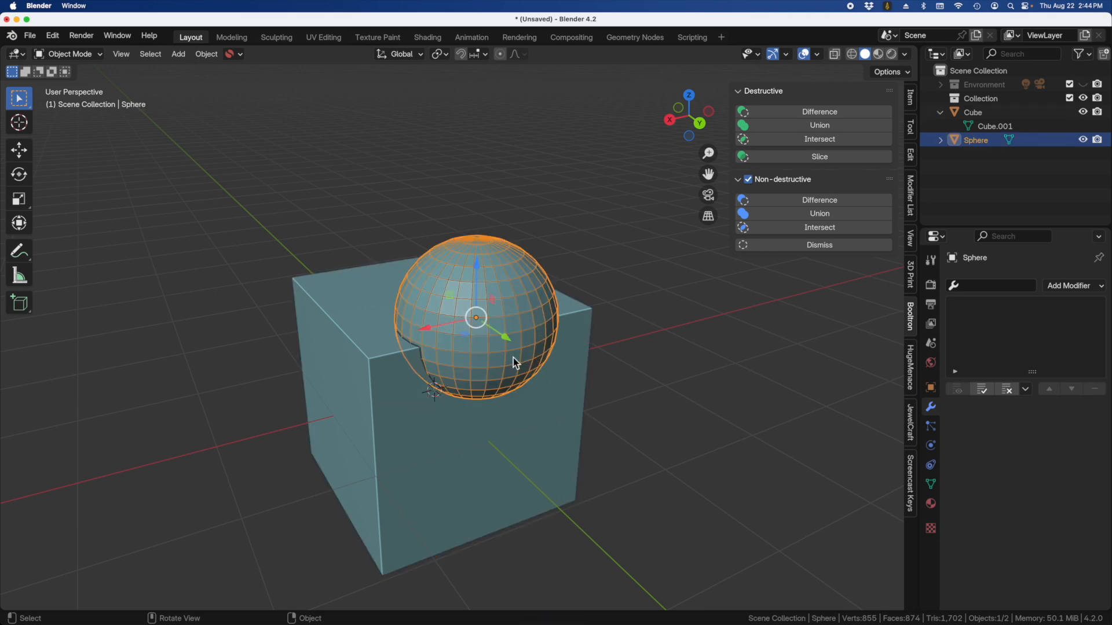
{"action": "key", "text": "x"}
{"action": "left_click", "coordinate": [494, 357]}
Select the merged cube and test it as a single piece with a free move, cancelling the move
{"action": "middle_click_drag", "start_coordinate": [490, 357], "coordinate": [476, 319]}
{"action": "left_click", "coordinate": [481, 336]}
{"action": "key", "text": "g"}
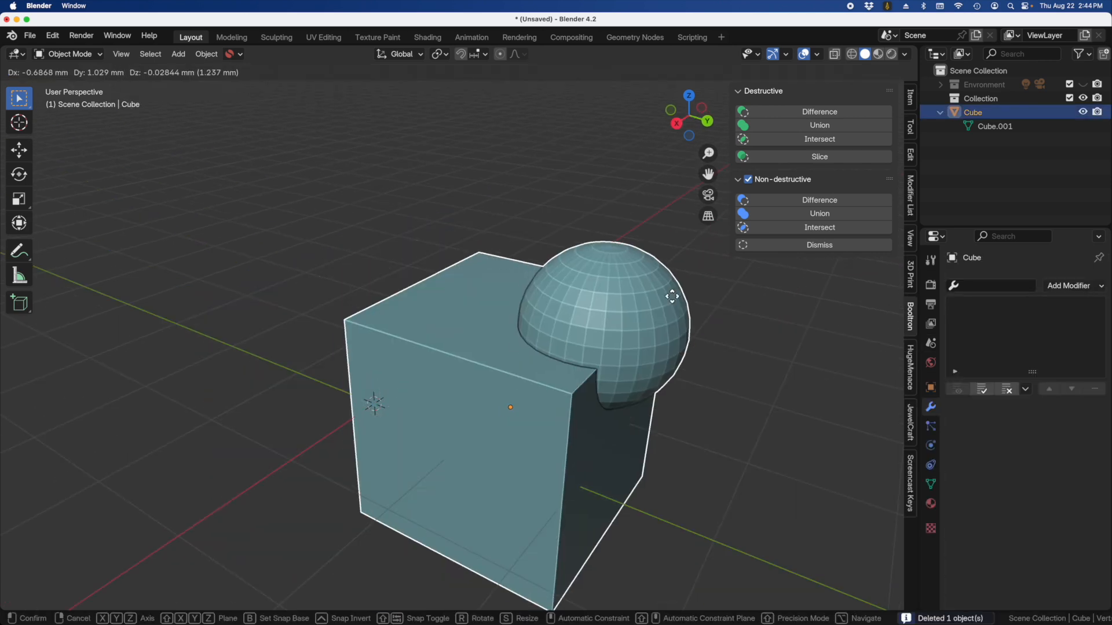
{"action": "key", "text": "Escape"}
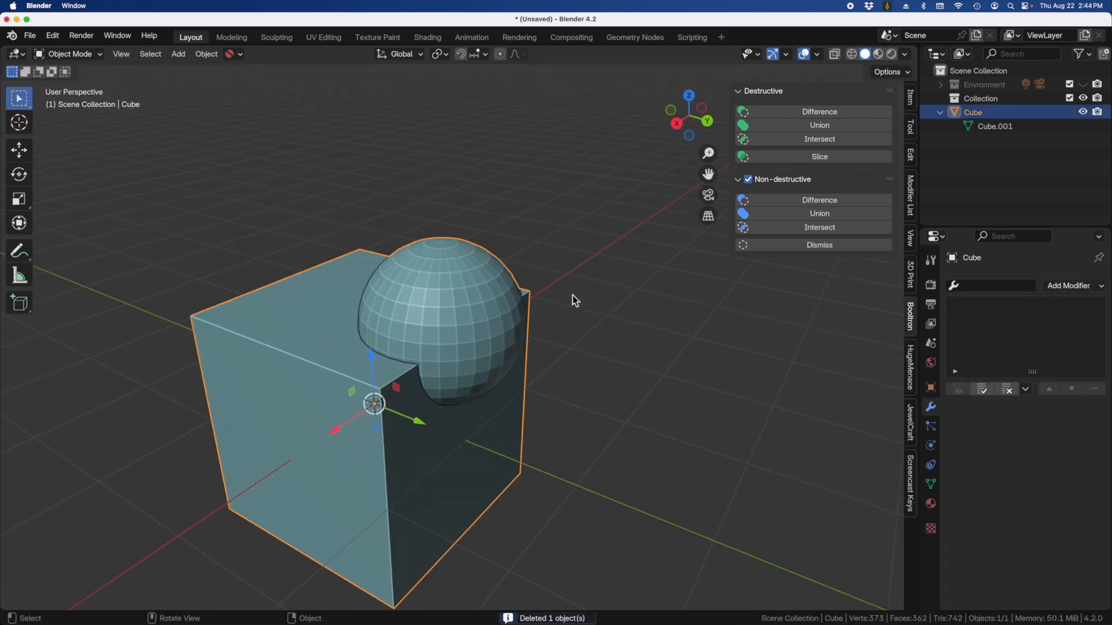
Examine the merged cube's mesh in Edit Mode with X-ray enabled, looking inside where the sphere joins the cube
{"action": "key", "text": "Tab"}
{"action": "middle_click_drag", "start_coordinate": [532, 302], "coordinate": [344, 382]}
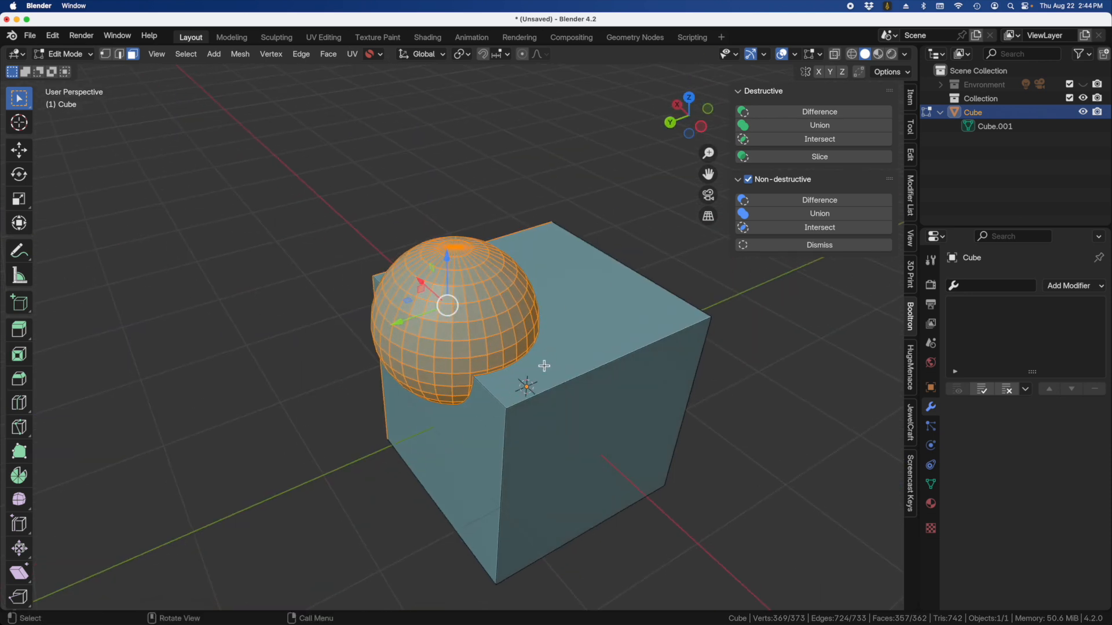
{"action": "left_click", "coordinate": [836, 55]}
{"action": "middle_click_drag", "start_coordinate": [808, 275], "coordinate": [714, 311]}
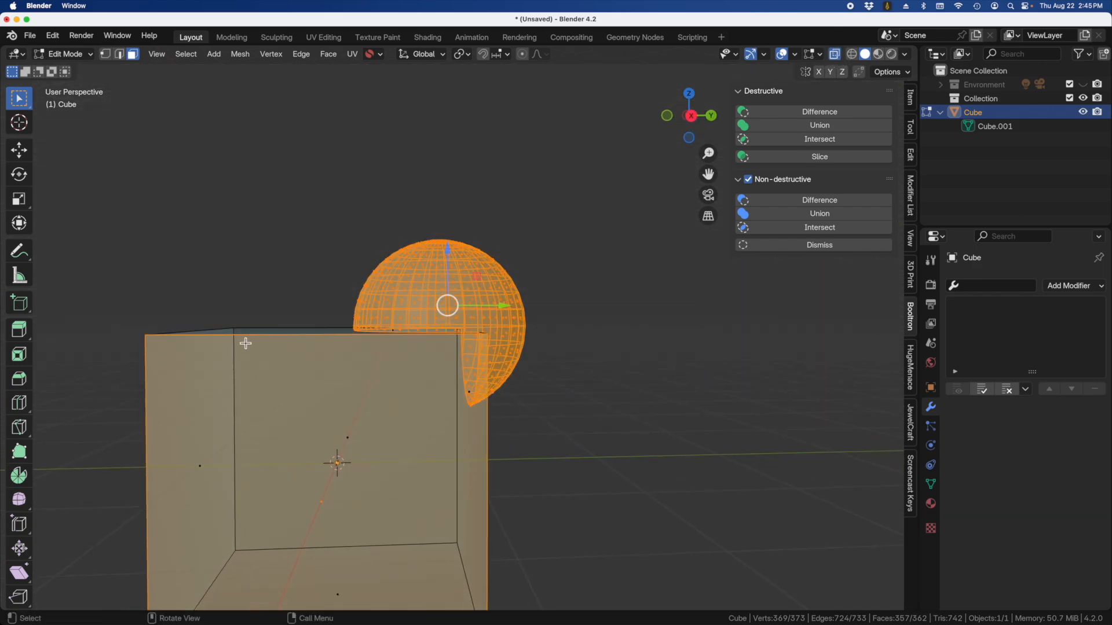
{"action": "middle_click_drag", "start_coordinate": [523, 380], "coordinate": [409, 432]}
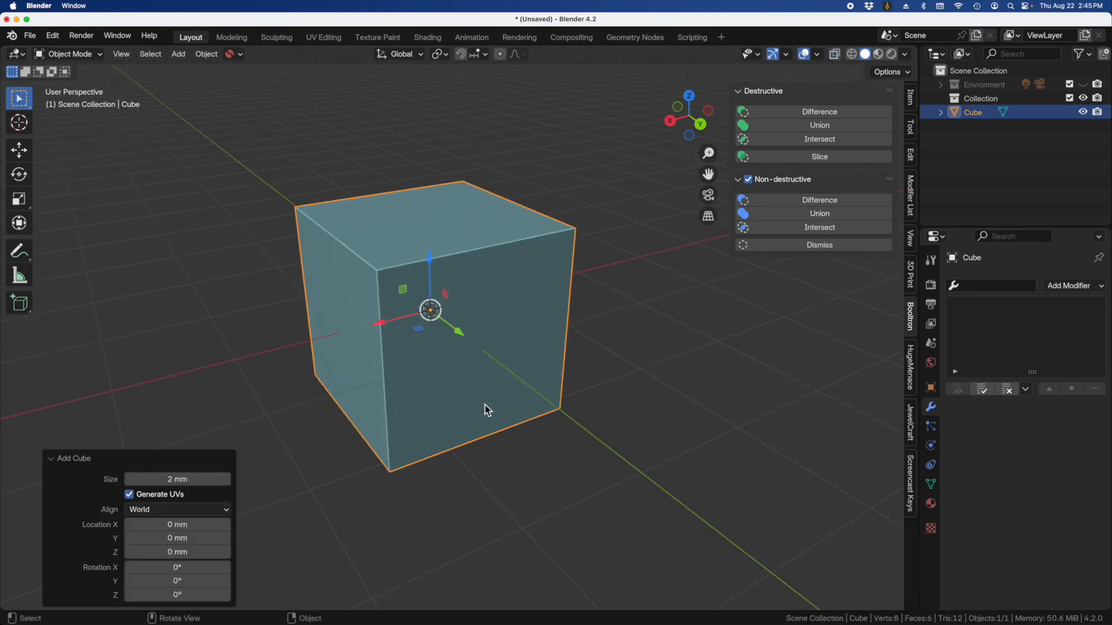
{"action": "scroll", "coordinate": [479, 405], "scroll_direction": "up", "scroll_amount": 1}
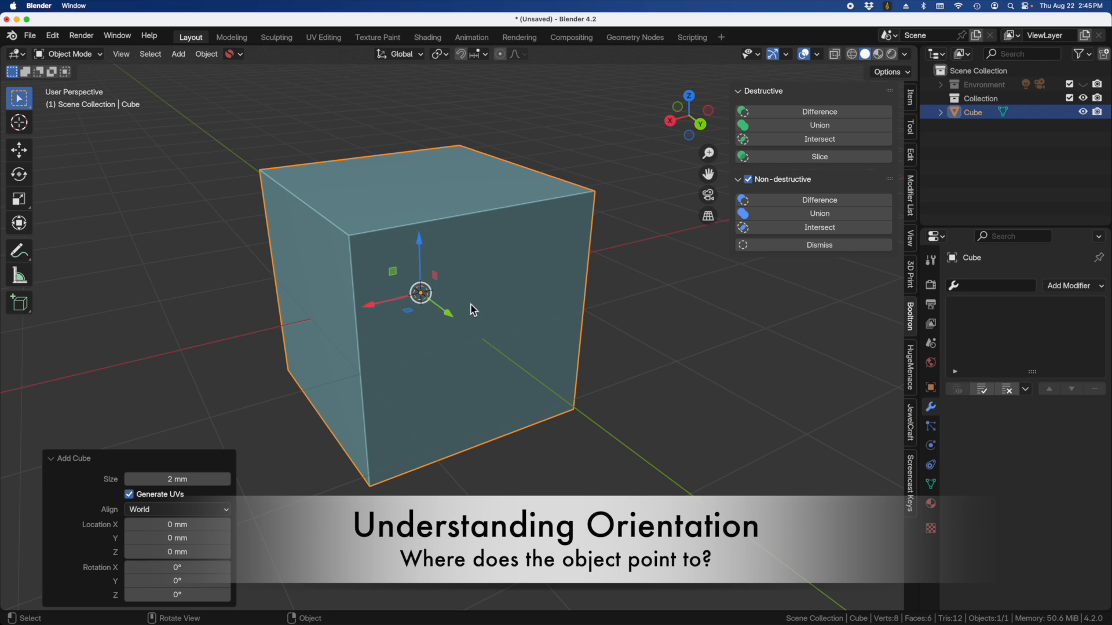
Select the cube and try moving it slightly down along the global Z axis, undoing the move
{"action": "mouse_move", "coordinate": [478, 315]}
{"action": "middle_mouse_down"}
{"action": "mouse_move", "coordinate": [494, 303]}
{"action": "mouse_move", "coordinate": [526, 306]}
{"action": "mouse_move", "coordinate": [517, 302]}
{"action": "mouse_move", "coordinate": [573, 319]}
{"action": "mouse_move", "coordinate": [467, 327]}
{"action": "middle_mouse_up"}
{"action": "scroll", "coordinate": [543, 303], "scroll_direction": "down", "scroll_amount": 3}
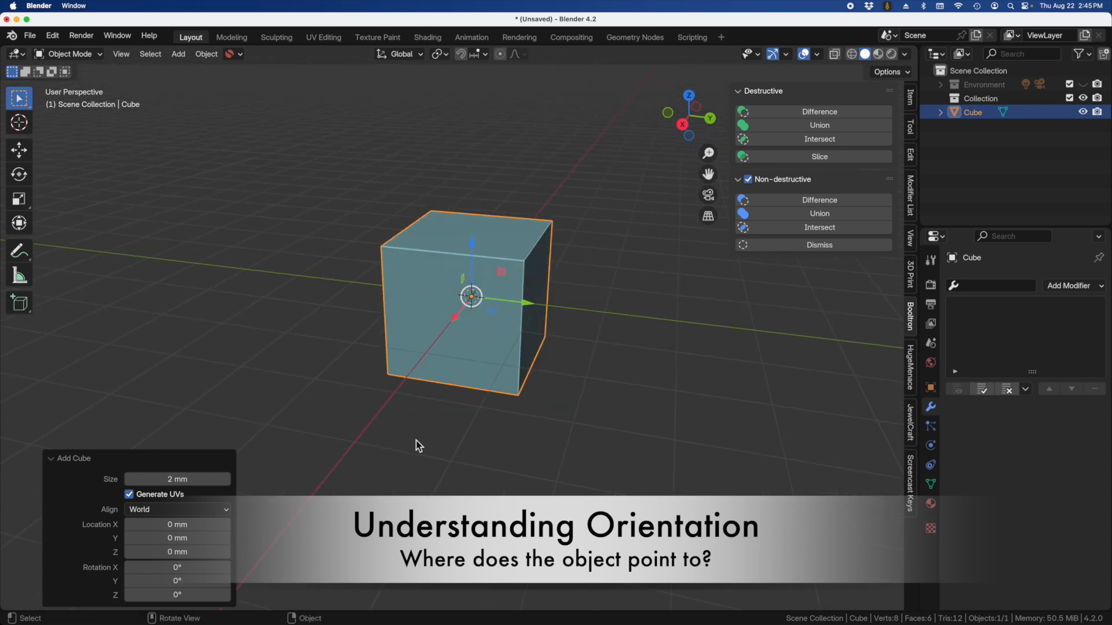
{"action": "left_click", "coordinate": [459, 410]}
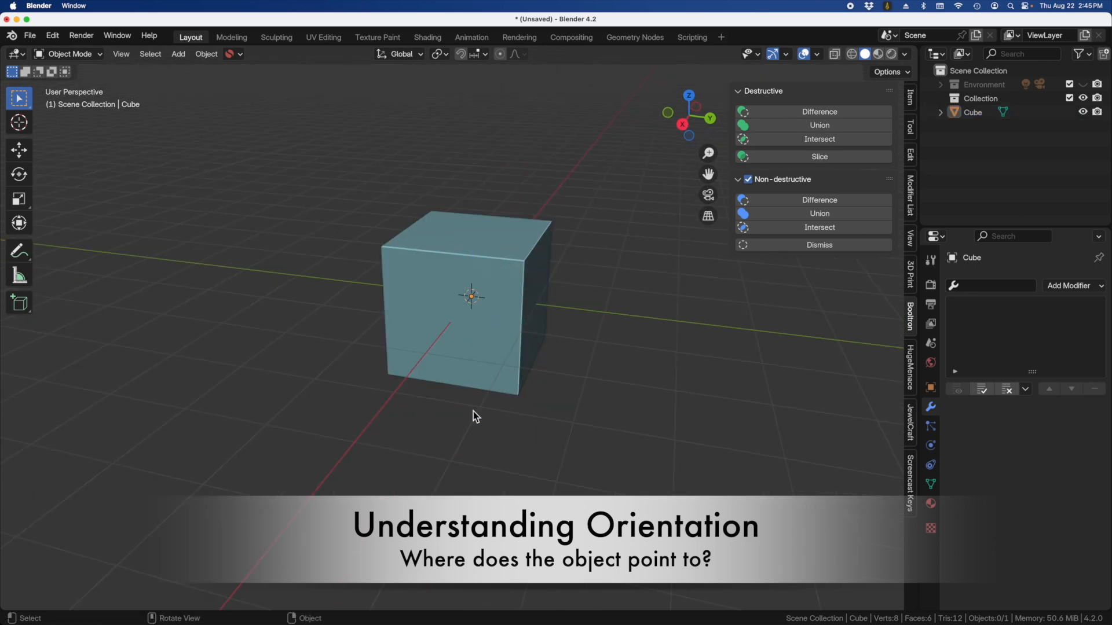
{"action": "left_click", "coordinate": [473, 293]}
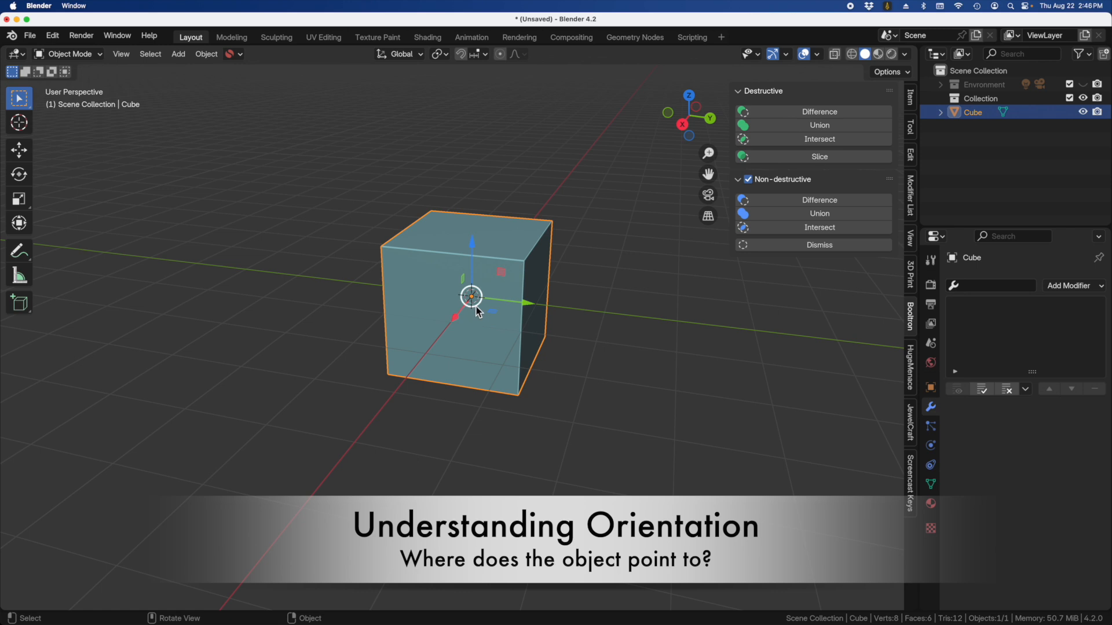
{"action": "middle_click_drag", "start_coordinate": [472, 299], "coordinate": [492, 289]}
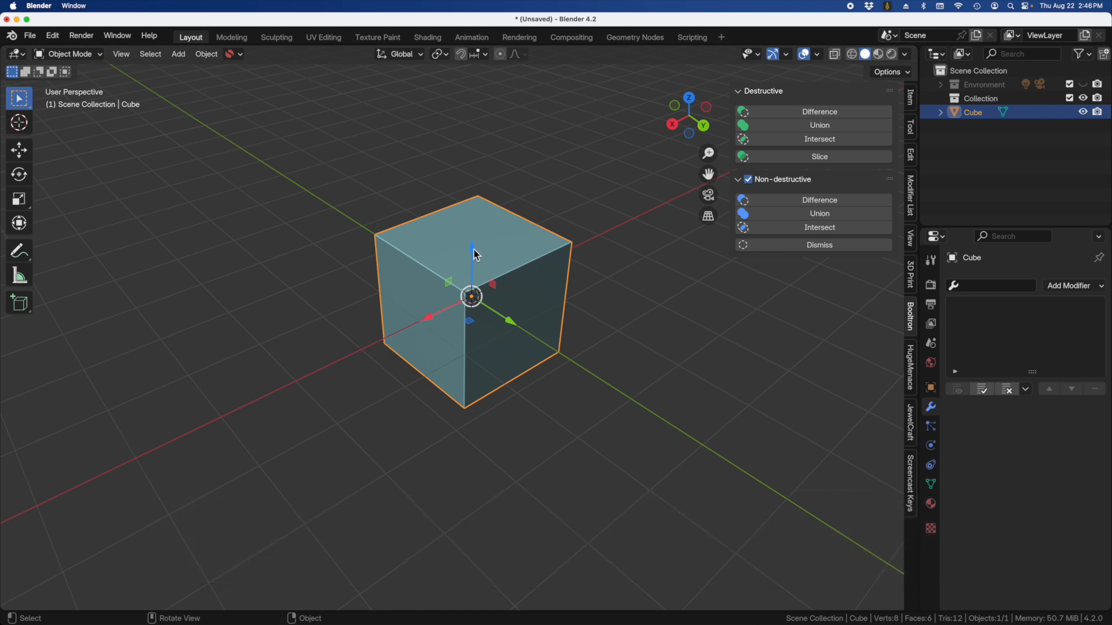
{"action": "mouse_move", "coordinate": [474, 249]}
{"action": "left_mouse_down"}
{"action": "mouse_move", "coordinate": [472, 179]}
{"action": "mouse_move", "coordinate": [471, 259]}
{"action": "left_mouse_up"}
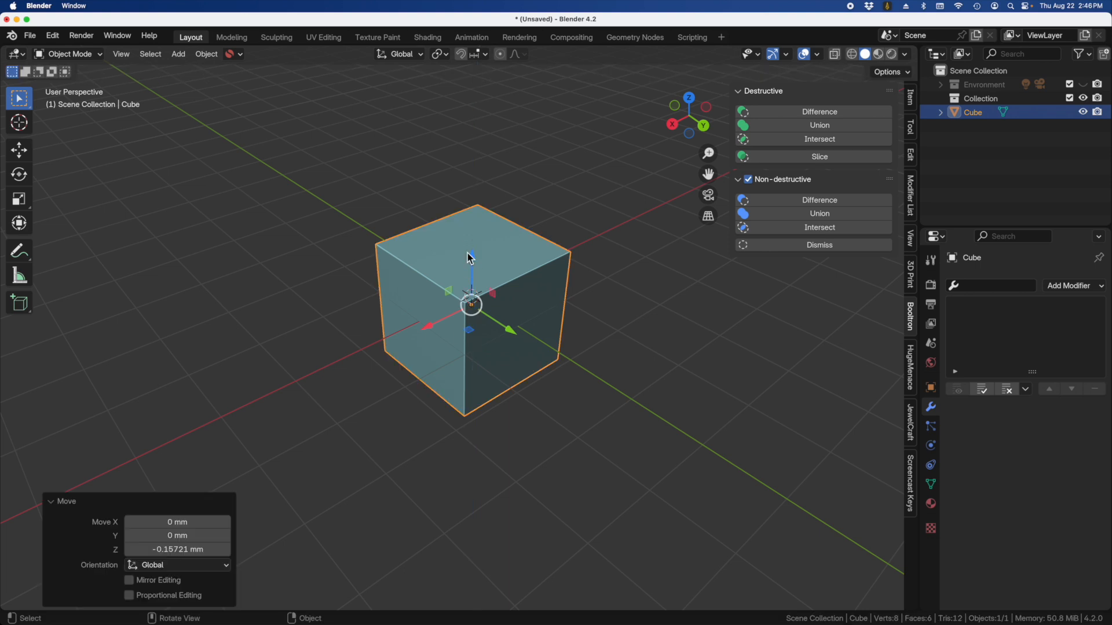
{"action": "key", "text": "super+z"}
Rotate the cube freely by about 44.3° around the view axis so that it sits tilted
{"action": "middle_click_drag", "start_coordinate": [426, 341], "coordinate": [501, 319]}
{"action": "middle_click_drag", "start_coordinate": [538, 448], "coordinate": [480, 452]}
{"action": "key", "text": "r"}
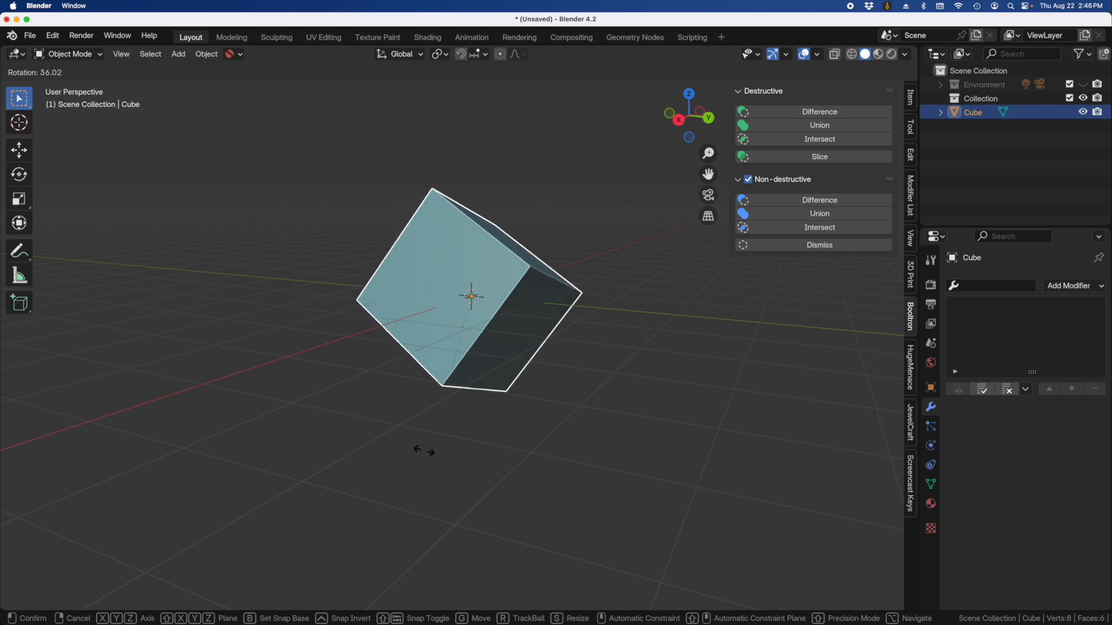
{"action": "left_click", "coordinate": [408, 443]}
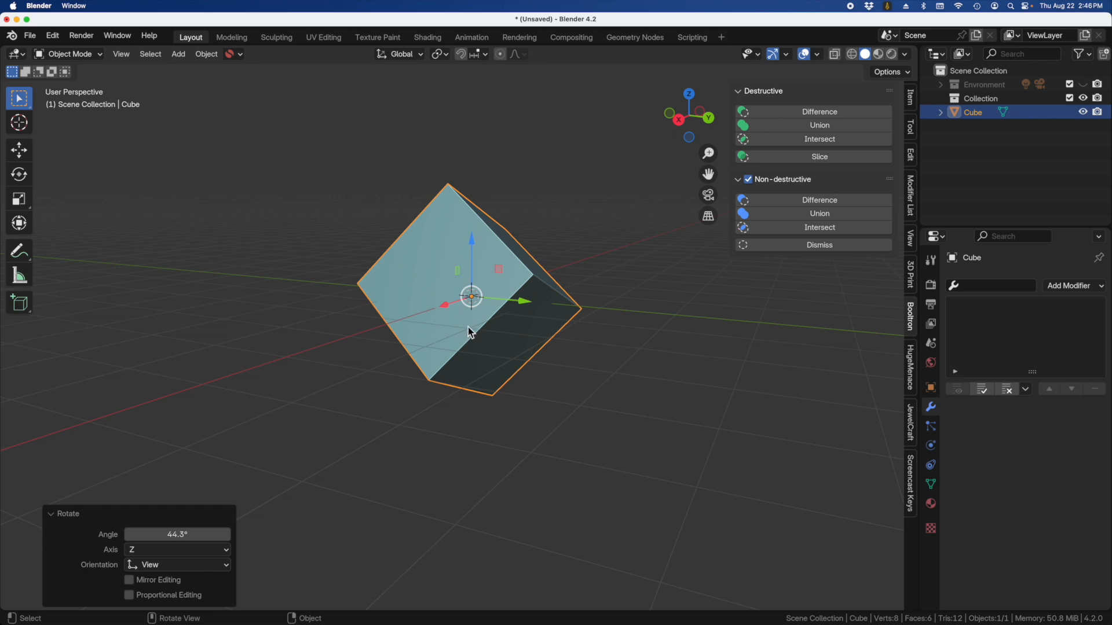
{"action": "middle_click_drag", "start_coordinate": [584, 317], "coordinate": [531, 311]}
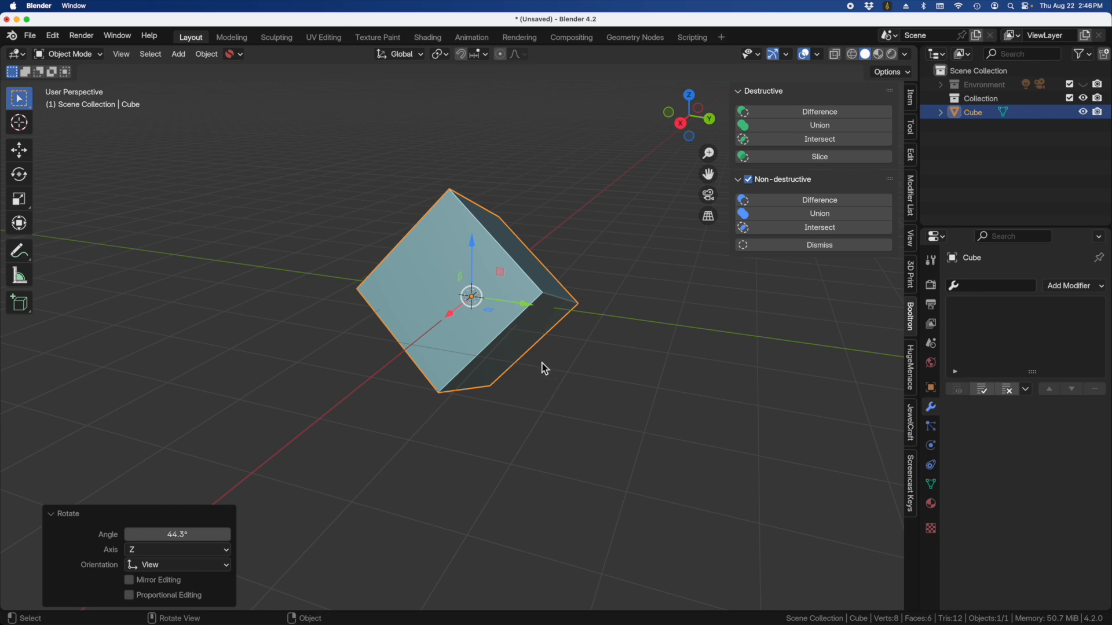
{"action": "middle_click_drag", "start_coordinate": [454, 321], "coordinate": [478, 279]}
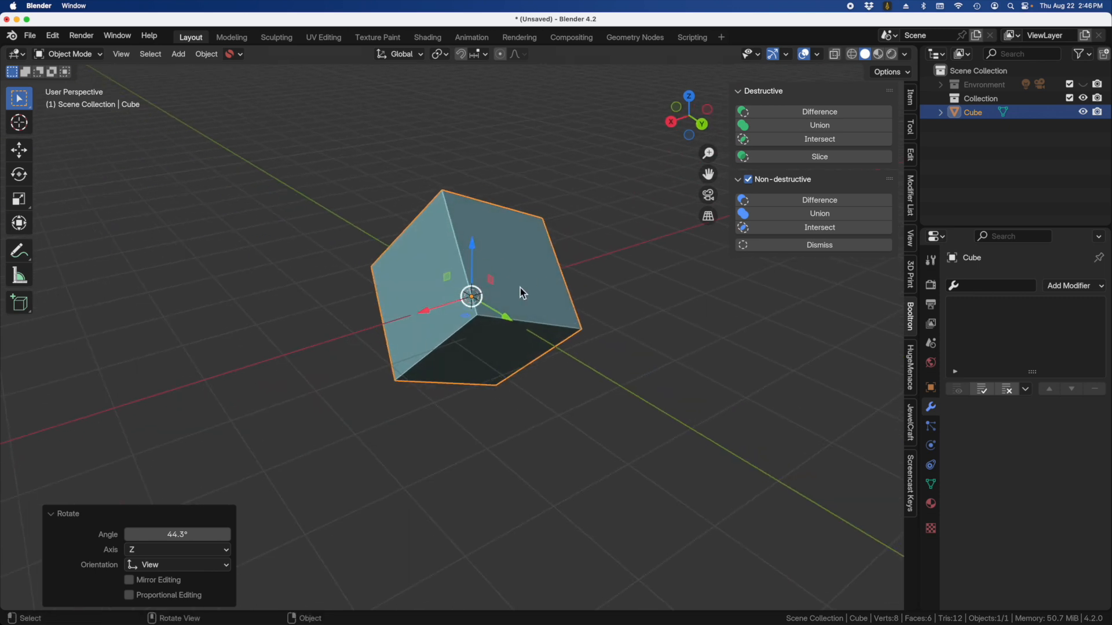
{"action": "middle_click_drag", "start_coordinate": [457, 316], "coordinate": [507, 316]}
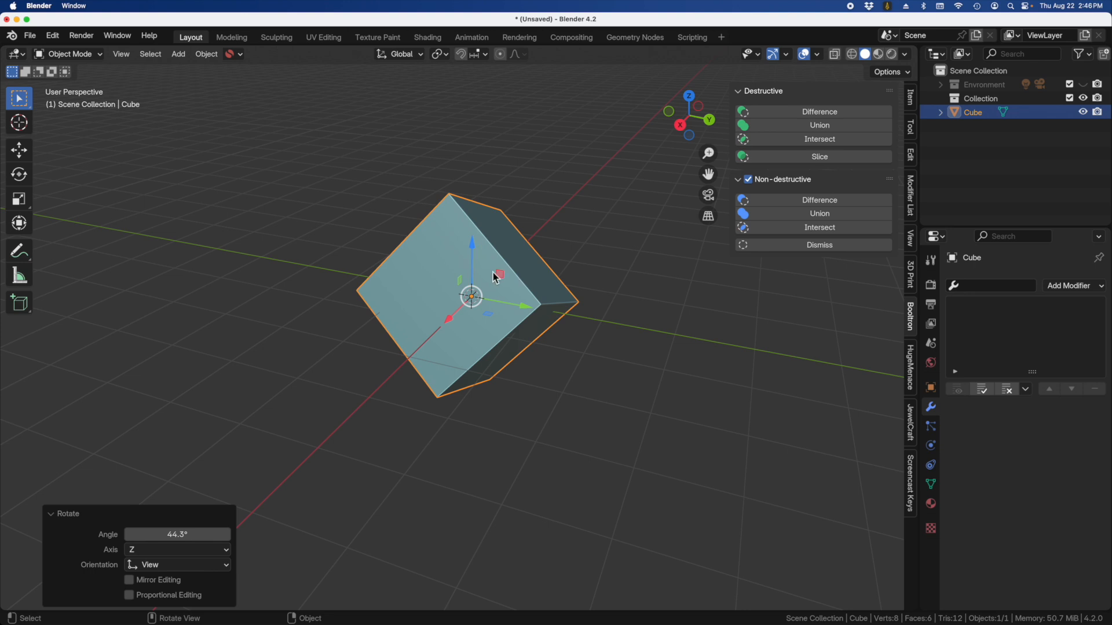
Try scaling the tilted cube along the global Z axis, cancelling the scale
{"action": "key", "text": "s"}
{"action": "key", "text": "z"}
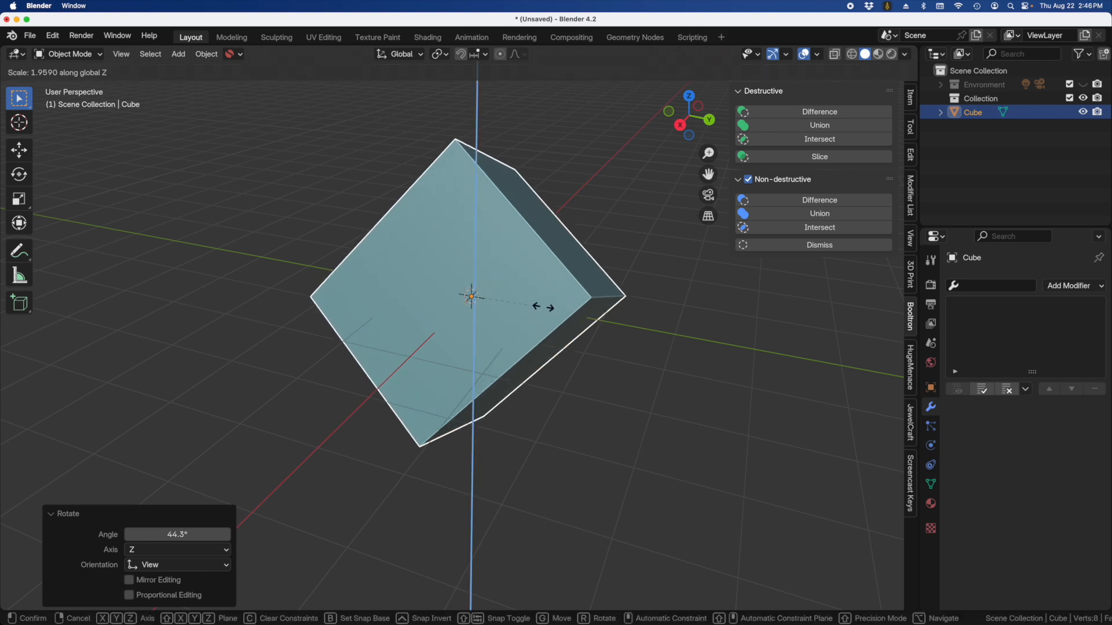
{"action": "right_click", "coordinate": [515, 320]}
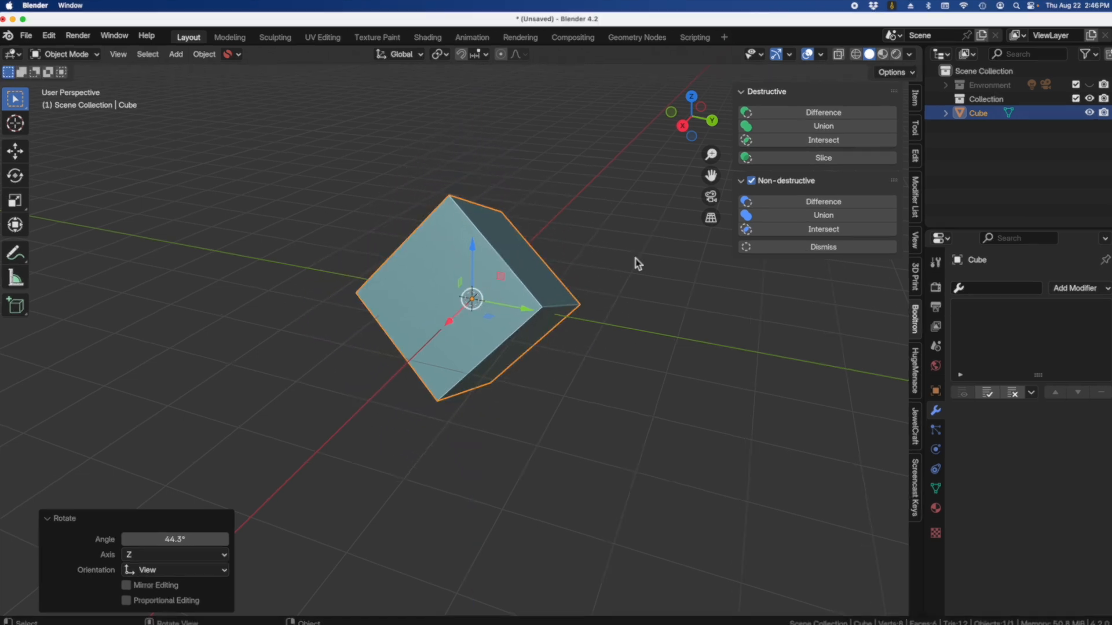
Set the transform orientation to Local for the tilted cube
{"action": "left_click", "coordinate": [403, 55]}
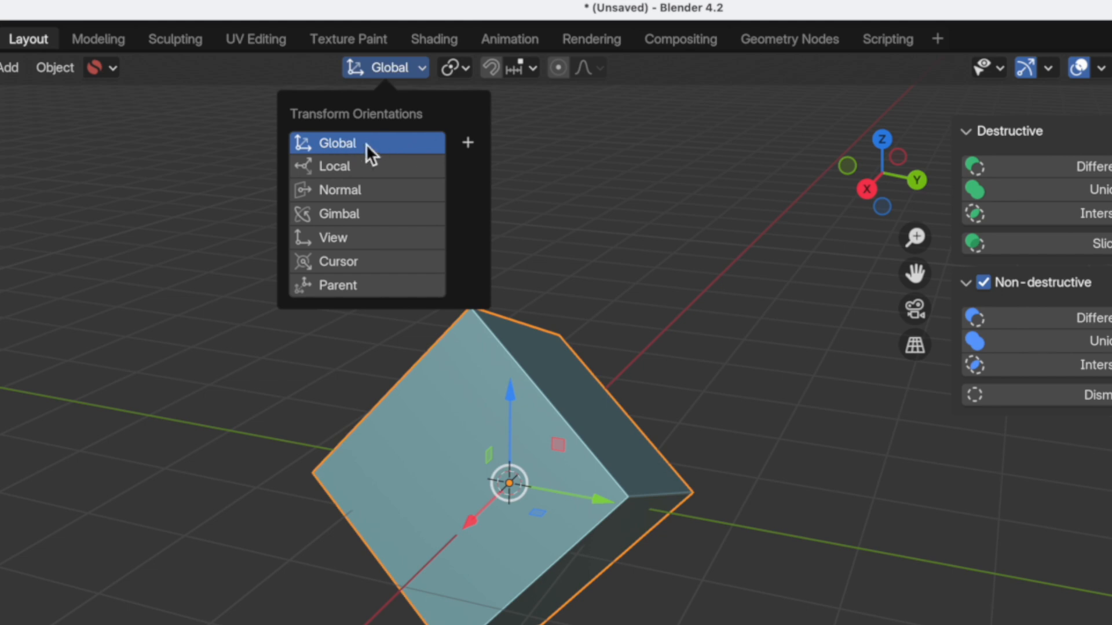
{"action": "left_click", "coordinate": [330, 168]}
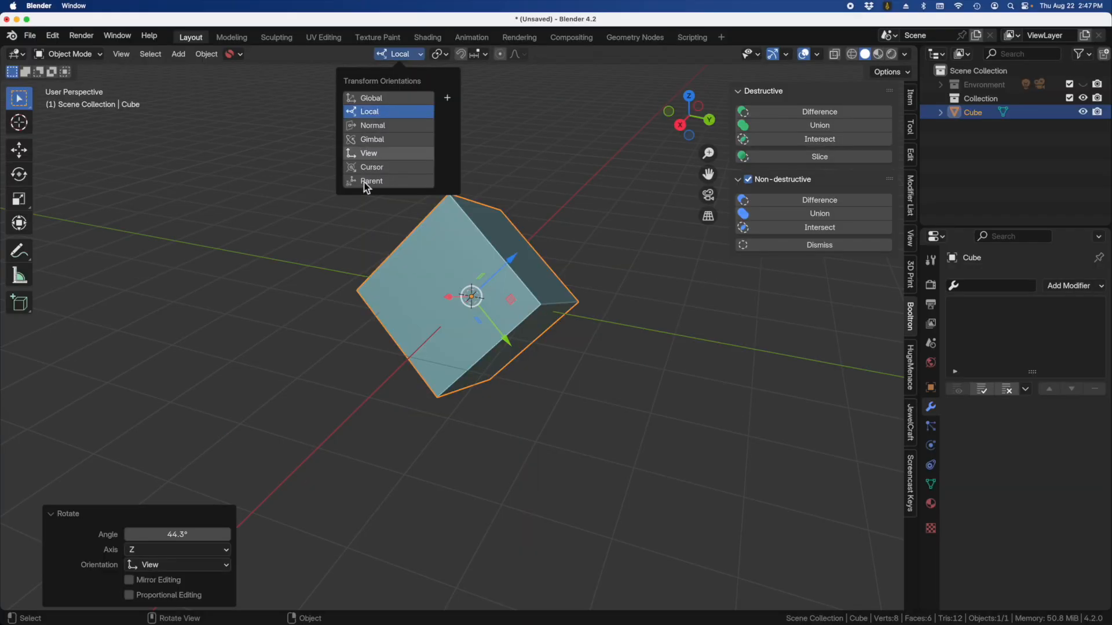
{"action": "middle_click_drag", "start_coordinate": [510, 269], "coordinate": [536, 263]}
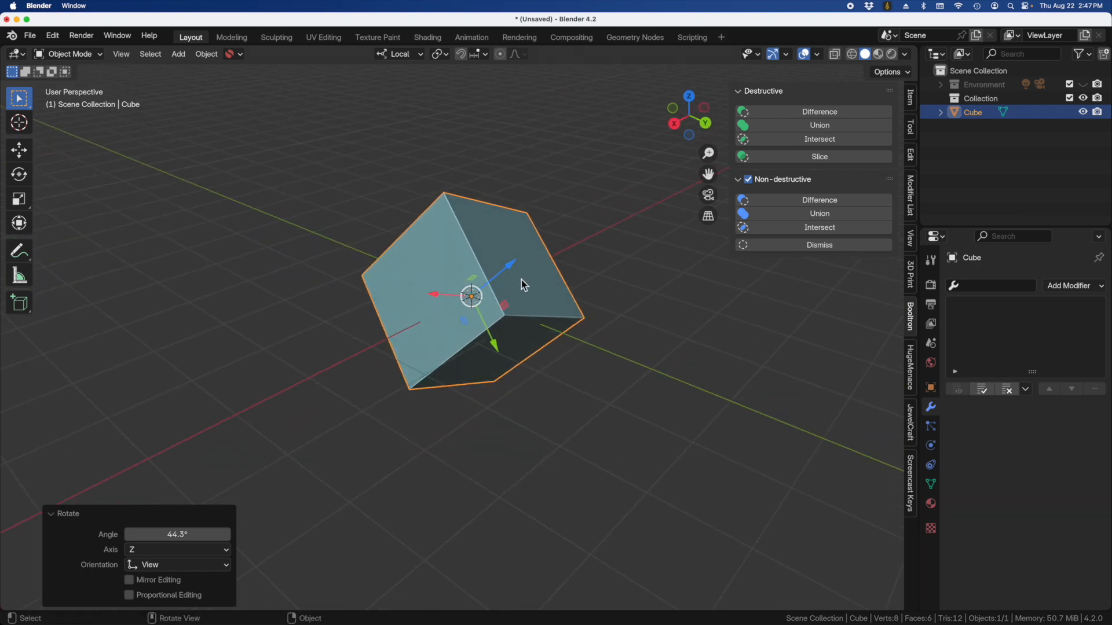
In Edit Mode, move the cube's upper slanted face about -0.125 mm along its local Z axis
{"action": "key", "text": "Tab"}
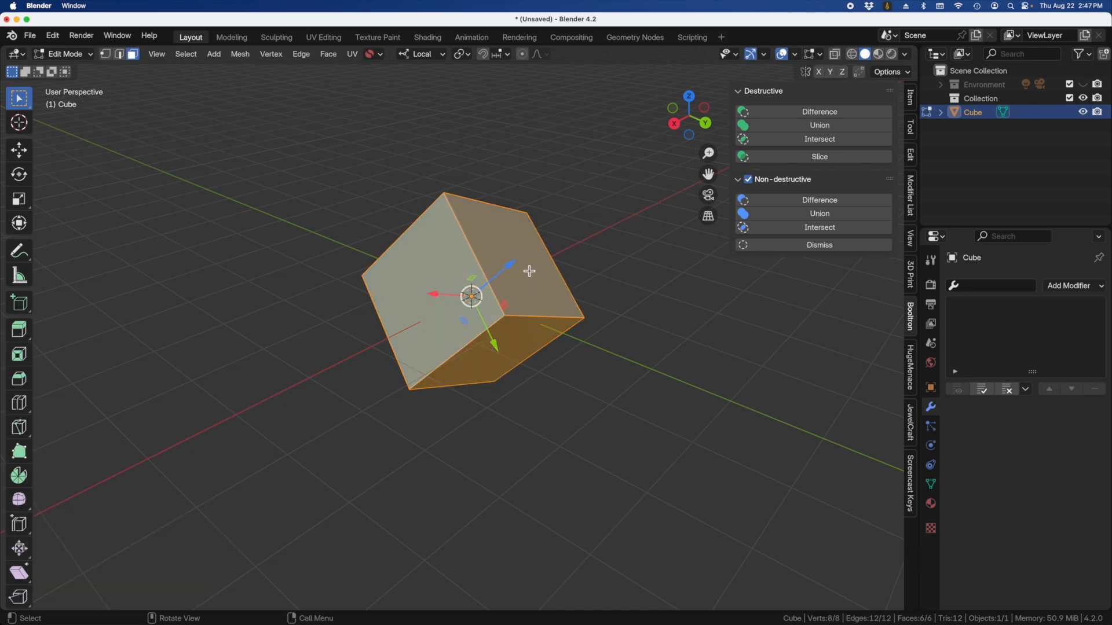
{"action": "left_click", "coordinate": [512, 243]}
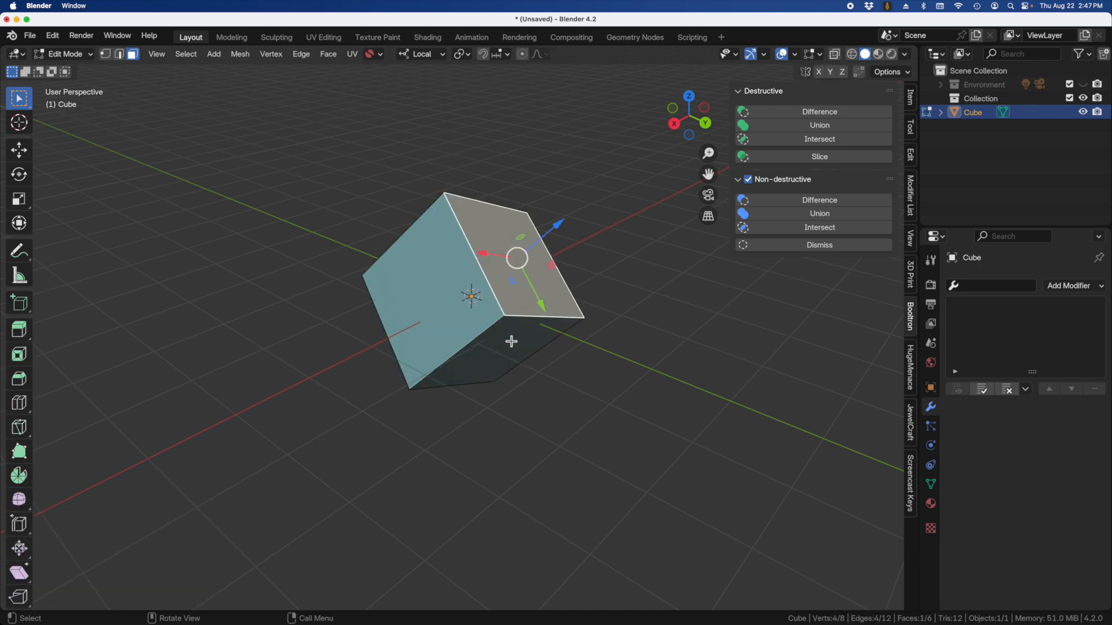
{"action": "middle_click_drag", "start_coordinate": [502, 270], "coordinate": [539, 281]}
{"action": "left_click_drag", "start_coordinate": [564, 219], "coordinate": [579, 264]}
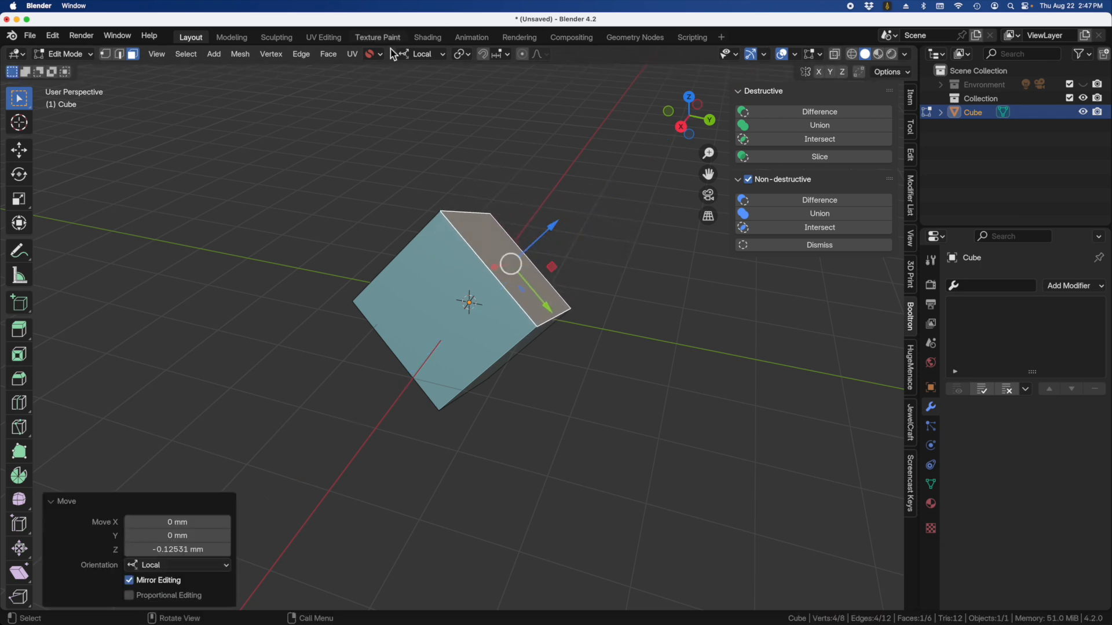
Set the transform orientation to Global and move the selected face about -0.045 mm along Z
{"action": "left_click", "coordinate": [423, 55]}
{"action": "left_click", "coordinate": [409, 99]}
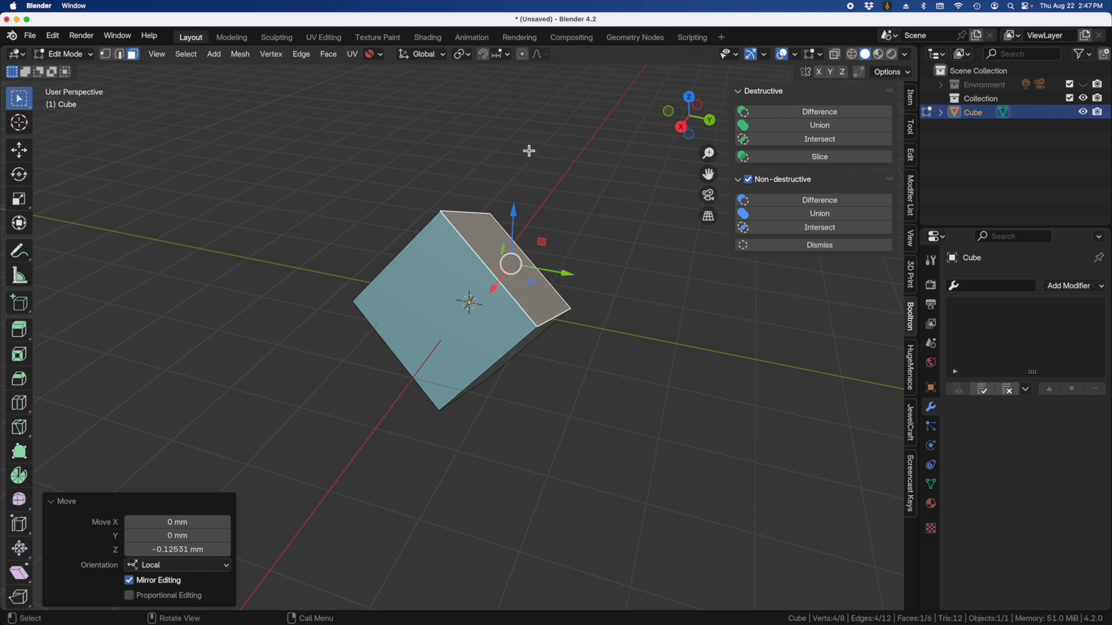
{"action": "mouse_move", "coordinate": [514, 217]}
{"action": "left_mouse_down"}
{"action": "mouse_move", "coordinate": [518, 117]}
{"action": "mouse_move", "coordinate": [509, 181]}
{"action": "mouse_move", "coordinate": [515, 194]}
{"action": "mouse_move", "coordinate": [512, 160]}
{"action": "mouse_move", "coordinate": [518, 215]}
{"action": "left_mouse_up"}
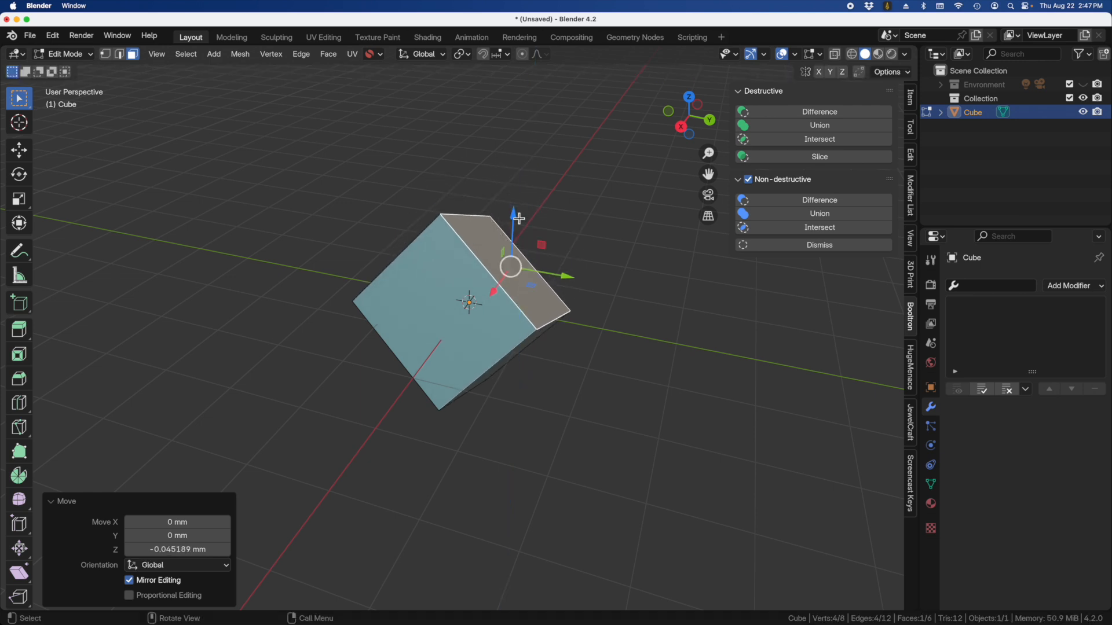
{"action": "middle_click_drag", "start_coordinate": [469, 250], "coordinate": [354, 172]}
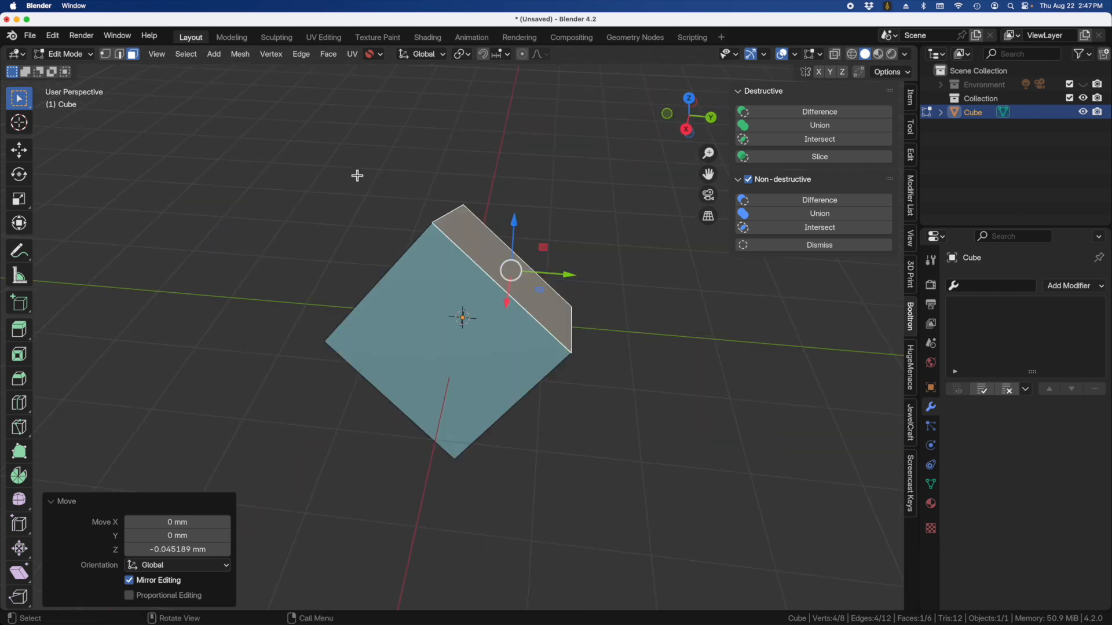
{"action": "left_click", "coordinate": [422, 54]}
{"action": "middle_click_drag", "start_coordinate": [436, 287], "coordinate": [406, 296]}
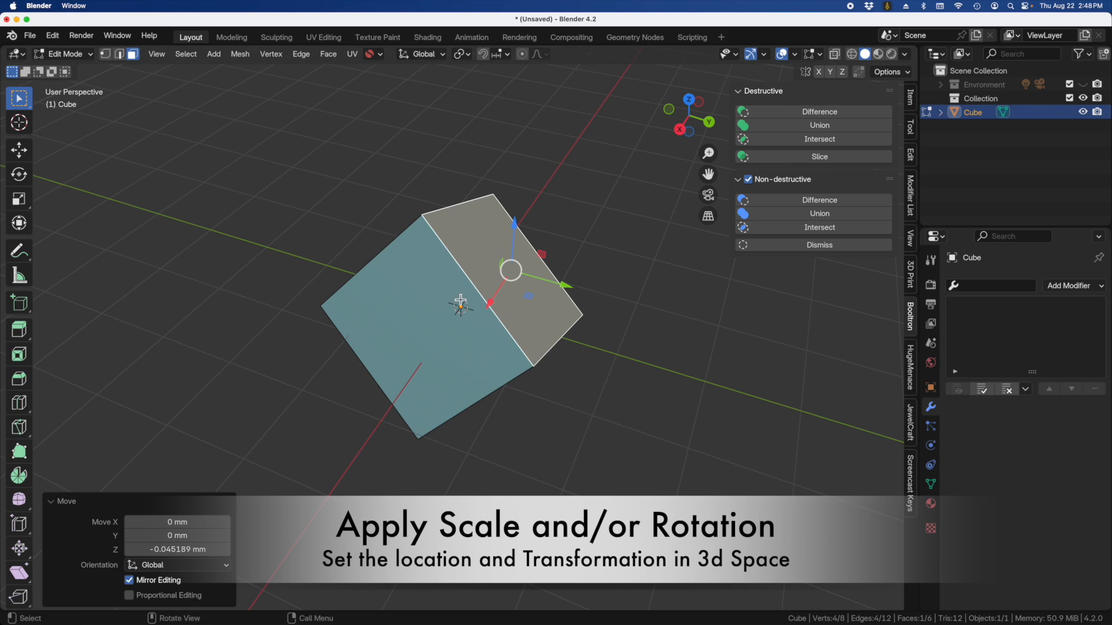
Return the cube to Object Mode and apply its rotation and scale
{"action": "left_click", "coordinate": [72, 54]}
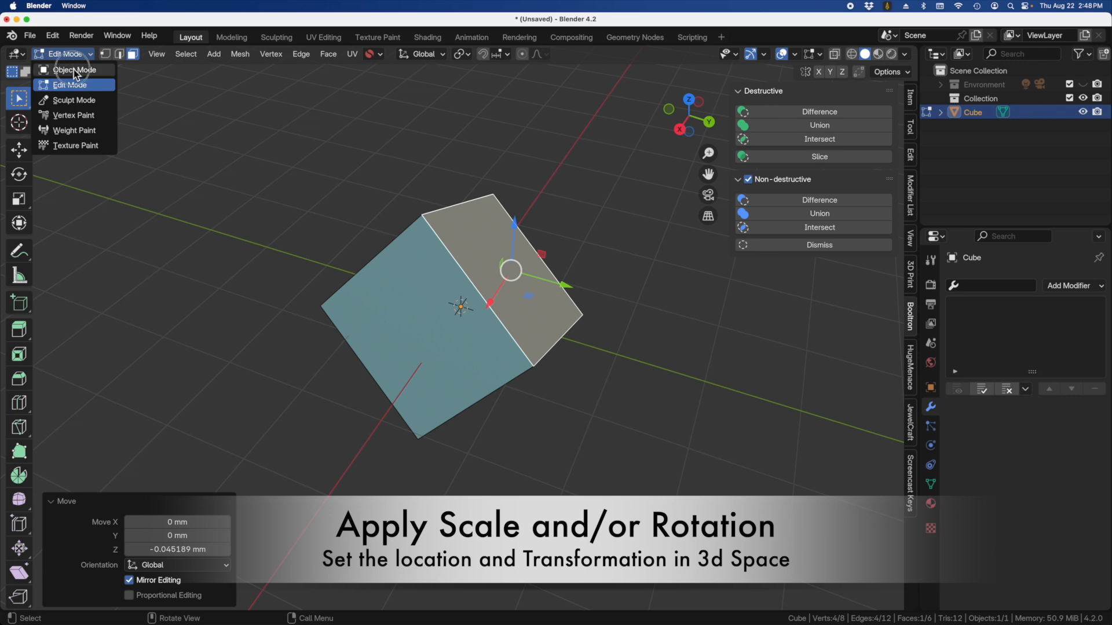
{"action": "left_click", "coordinate": [75, 70]}
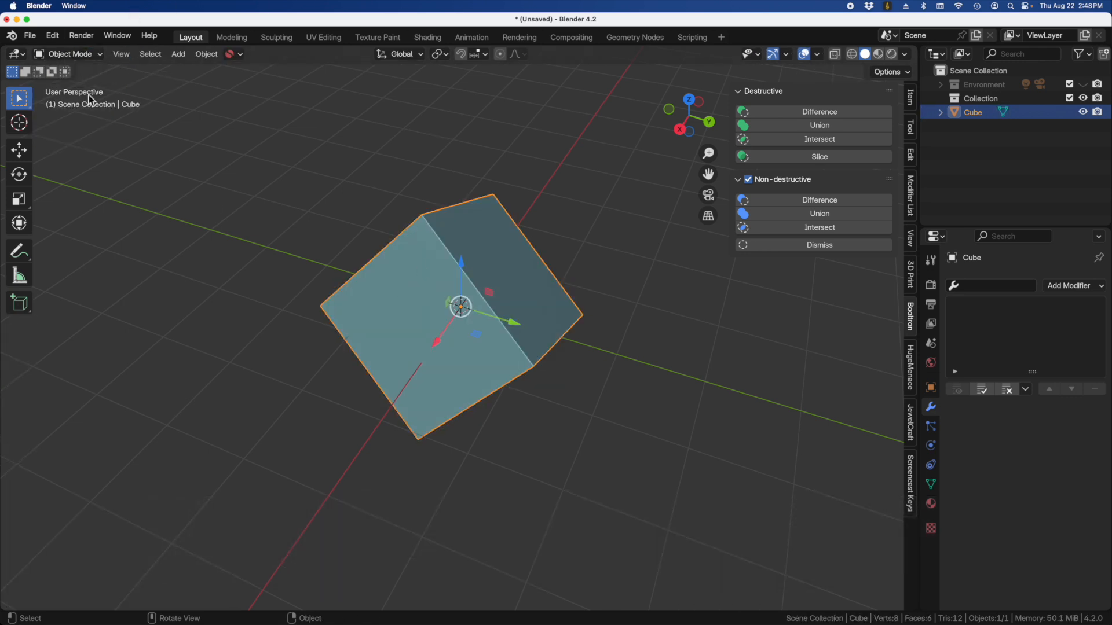
{"action": "mouse_move", "coordinate": [455, 363]}
{"action": "middle_mouse_down"}
{"action": "mouse_move", "coordinate": [464, 359]}
{"action": "mouse_move", "coordinate": [451, 346]}
{"action": "mouse_move", "coordinate": [436, 359]}
{"action": "middle_mouse_up"}
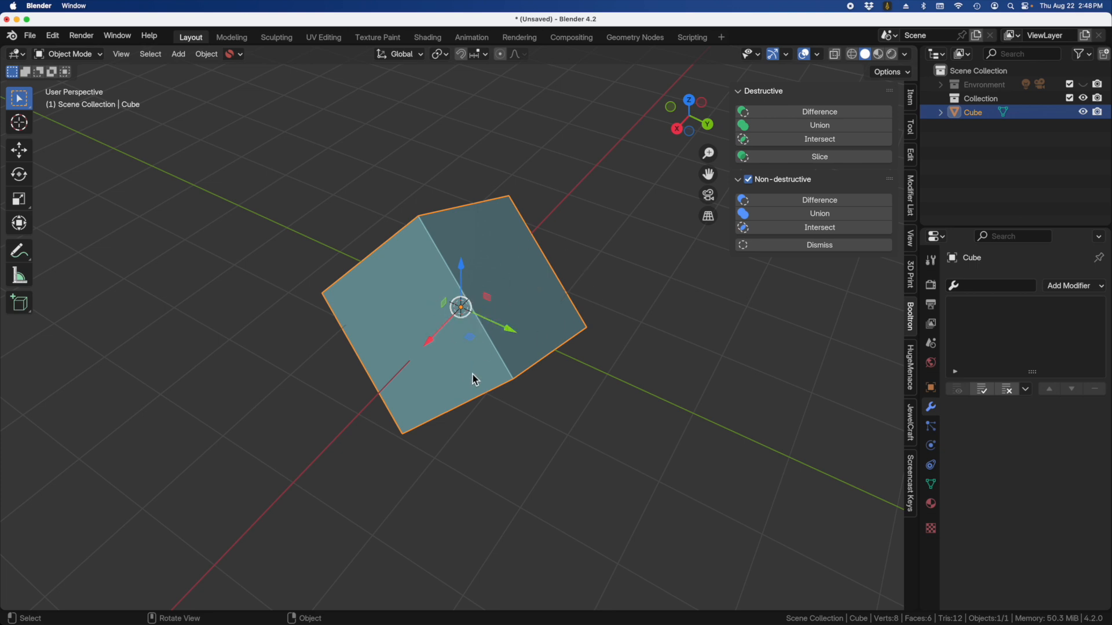
{"action": "key", "text": "ctrl"}
{"action": "key", "text": "ctrl+a"}
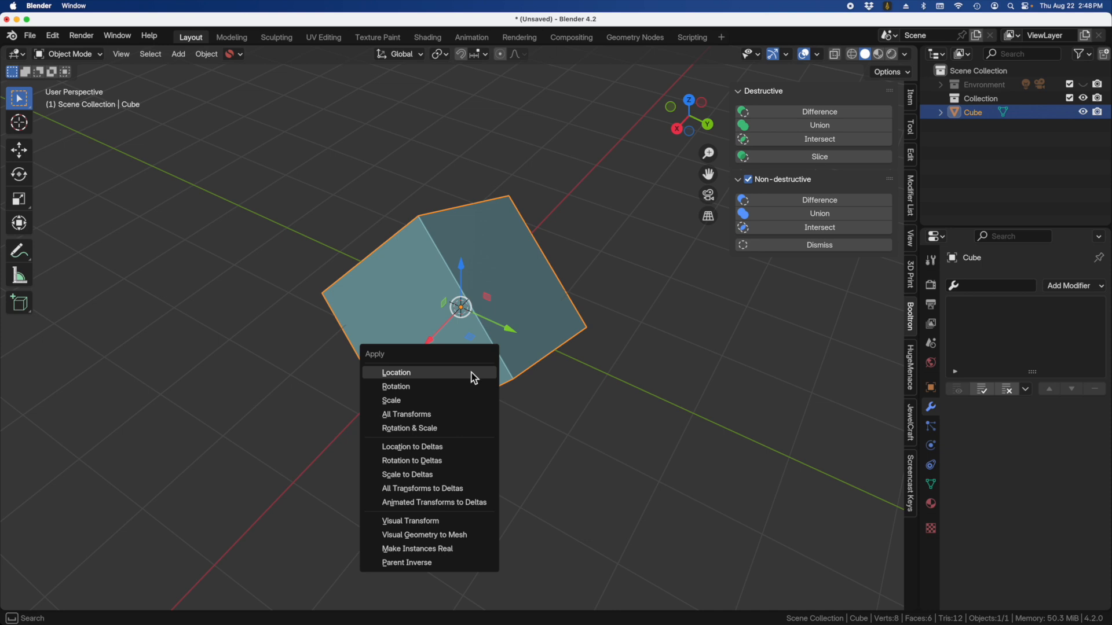
{"action": "left_click", "coordinate": [440, 435]}
Switch the transform orientation to Local and inspect the cube's axes from another angle
{"action": "middle_click_drag", "start_coordinate": [436, 324], "coordinate": [514, 61]}
{"action": "left_click", "coordinate": [415, 54]}
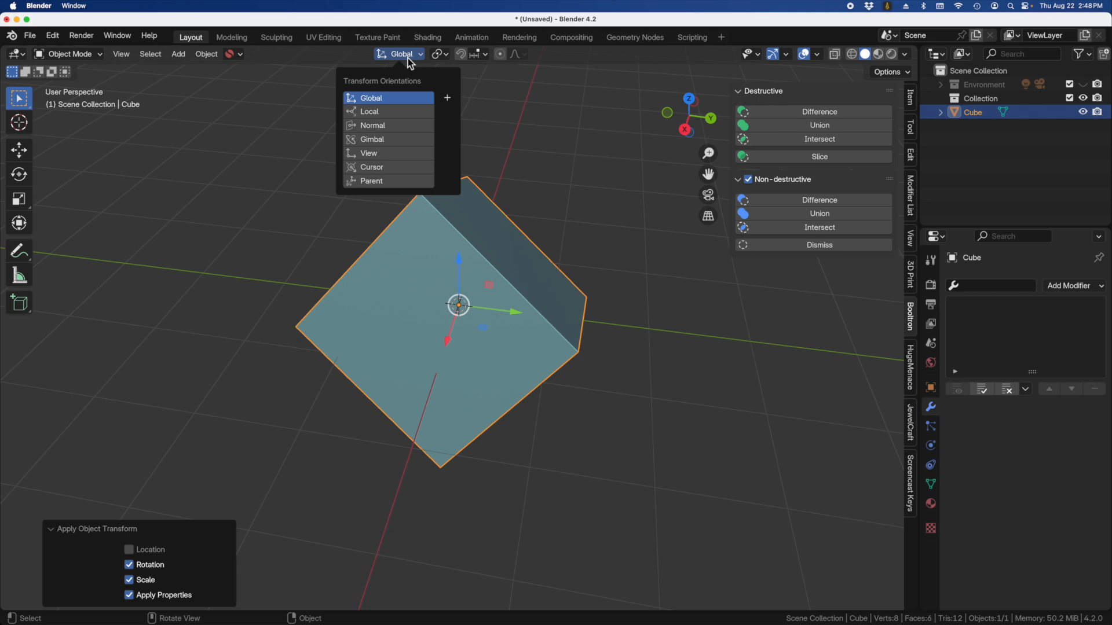
{"action": "left_click", "coordinate": [384, 113]}
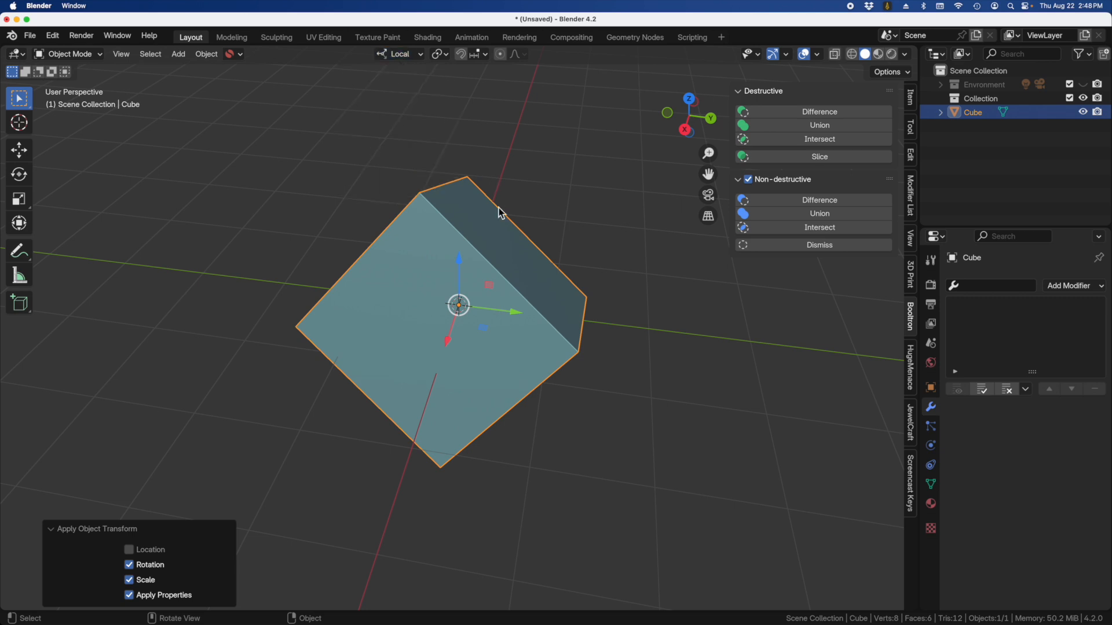
{"action": "middle_click_drag", "start_coordinate": [479, 278], "coordinate": [375, 263]}
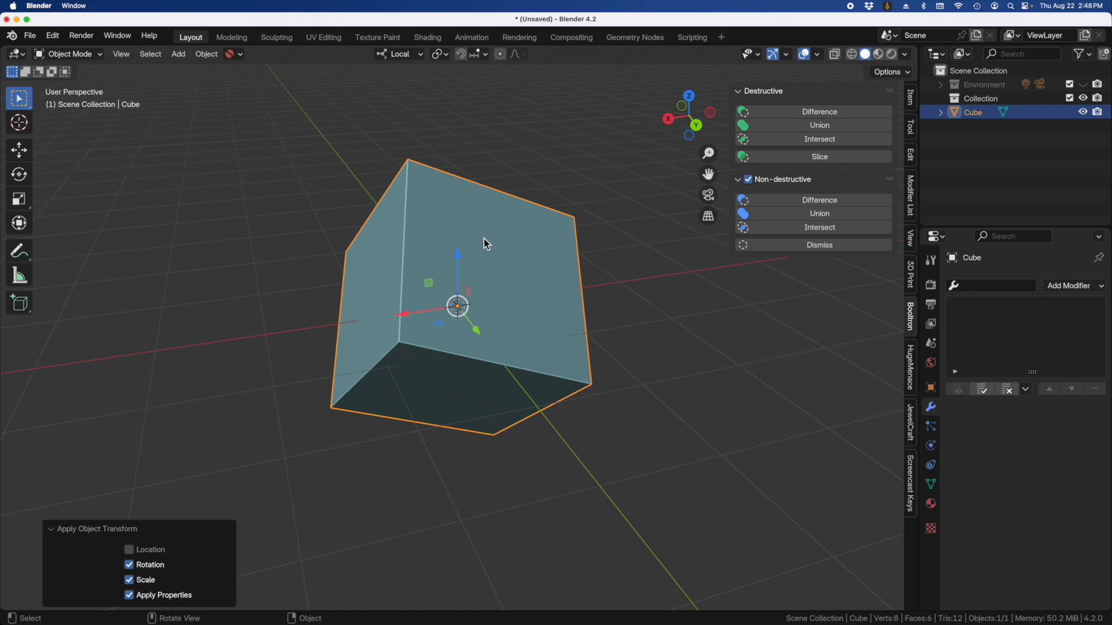
Move the whole cube about -0.355 mm along its local Z axis
{"action": "middle_click_drag", "start_coordinate": [481, 238], "coordinate": [496, 277]}
{"action": "key", "text": "g"}
{"action": "key", "text": "z"}
{"action": "left_click_drag", "start_coordinate": [473, 220], "coordinate": [474, 279]}
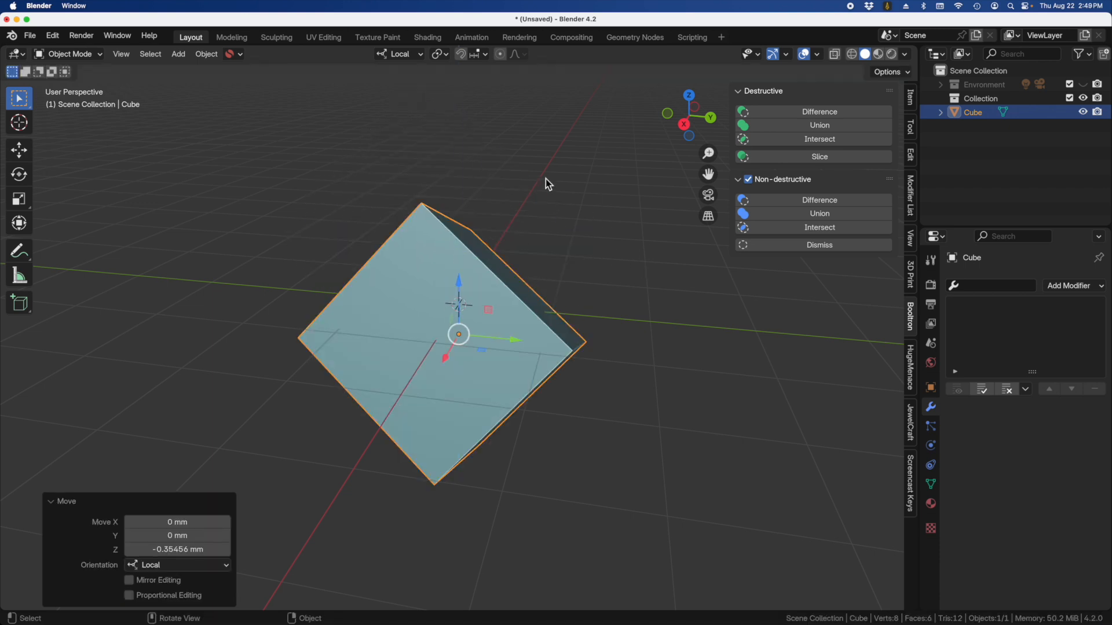
{"action": "middle_click_drag", "start_coordinate": [536, 309], "coordinate": [469, 327]}
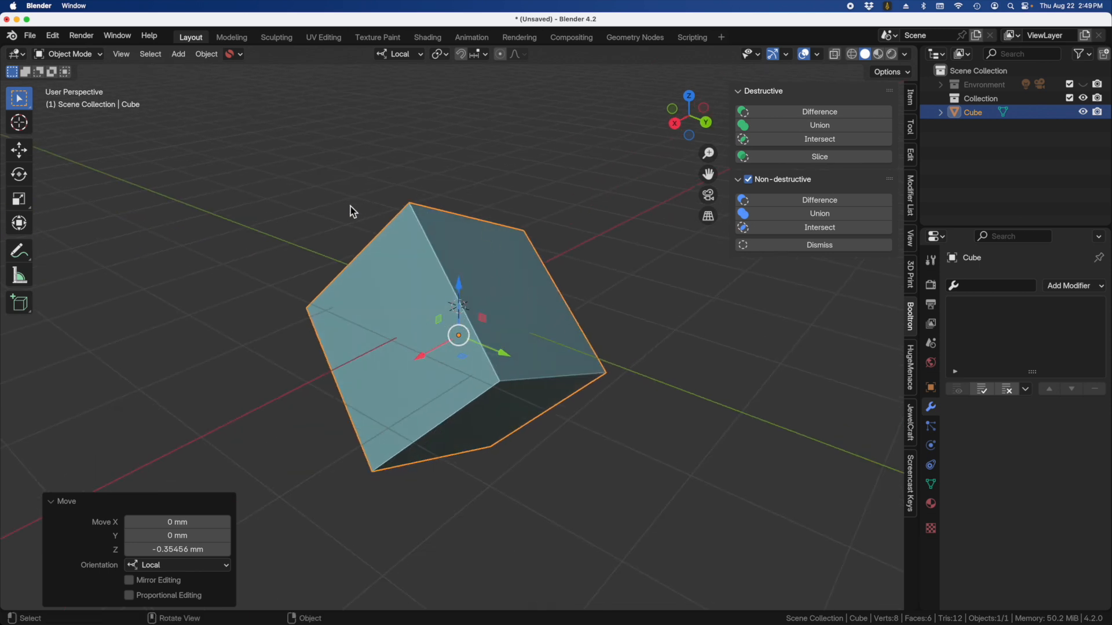
Add a UV sphere and move it about 3.36 mm along its local Y axis, beside the cube
{"action": "scroll", "coordinate": [409, 223], "scroll_direction": "down", "scroll_amount": 4}
{"action": "middle_click_drag", "start_coordinate": [410, 224], "coordinate": [440, 236]}
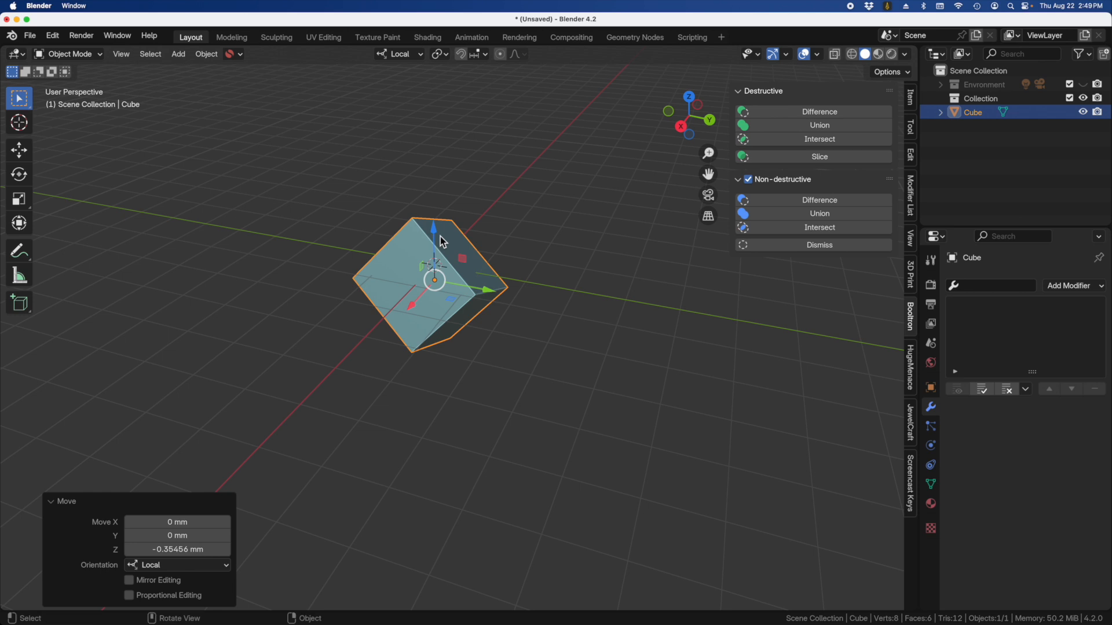
{"action": "key", "text": "shift+a"}
{"action": "mouse_move", "coordinate": [432, 236]}
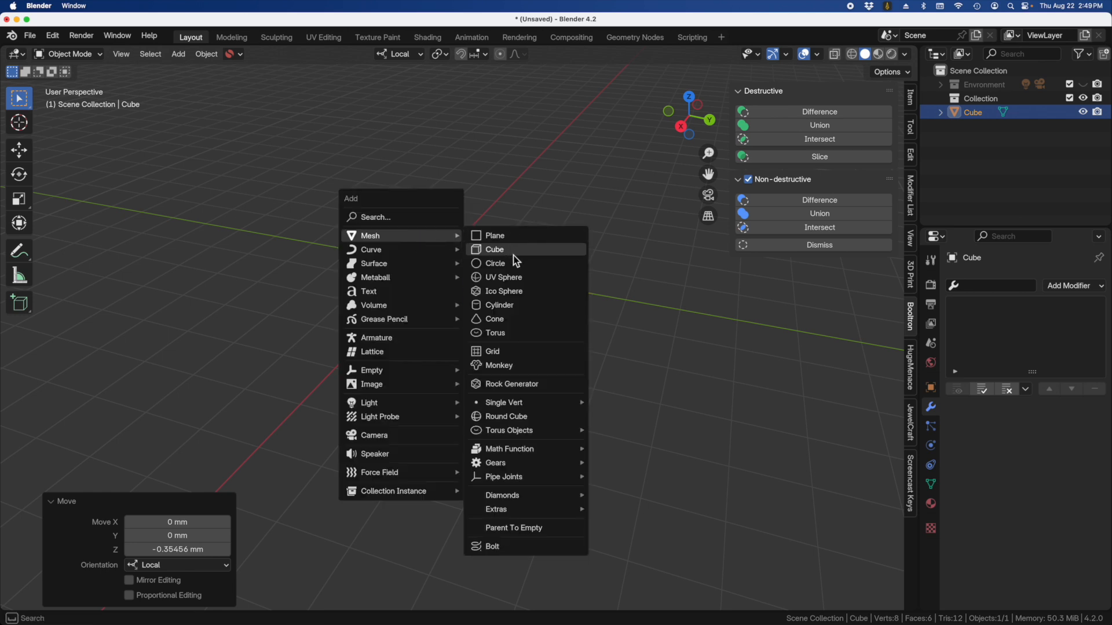
{"action": "left_click", "coordinate": [541, 277]}
{"action": "key", "text": "g"}
{"action": "key", "text": "y"}
{"action": "left_click", "coordinate": [657, 302]}
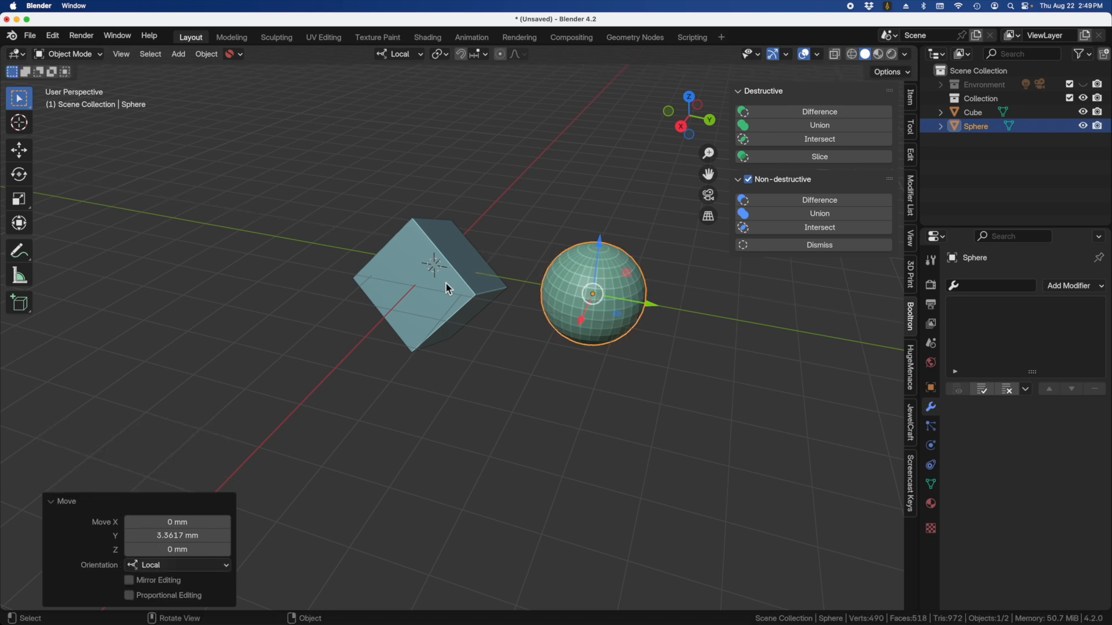
Add a cone, a torus and an ico sphere at the scene origin
{"action": "key", "text": "shift+a"}
{"action": "mouse_move", "coordinate": [385, 284]}
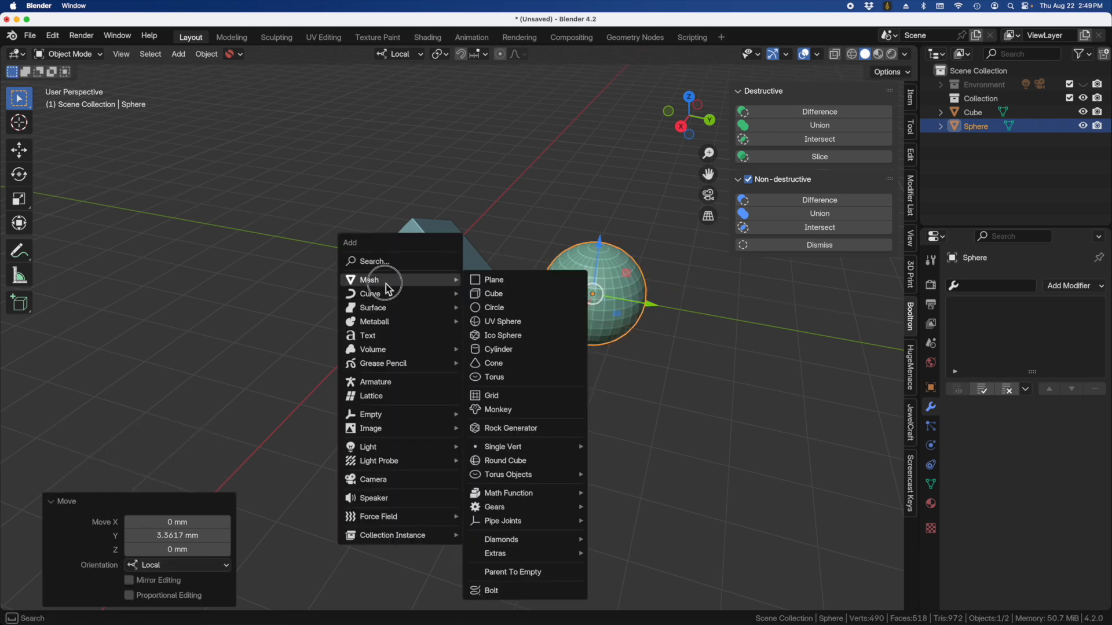
{"action": "left_click", "coordinate": [489, 364]}
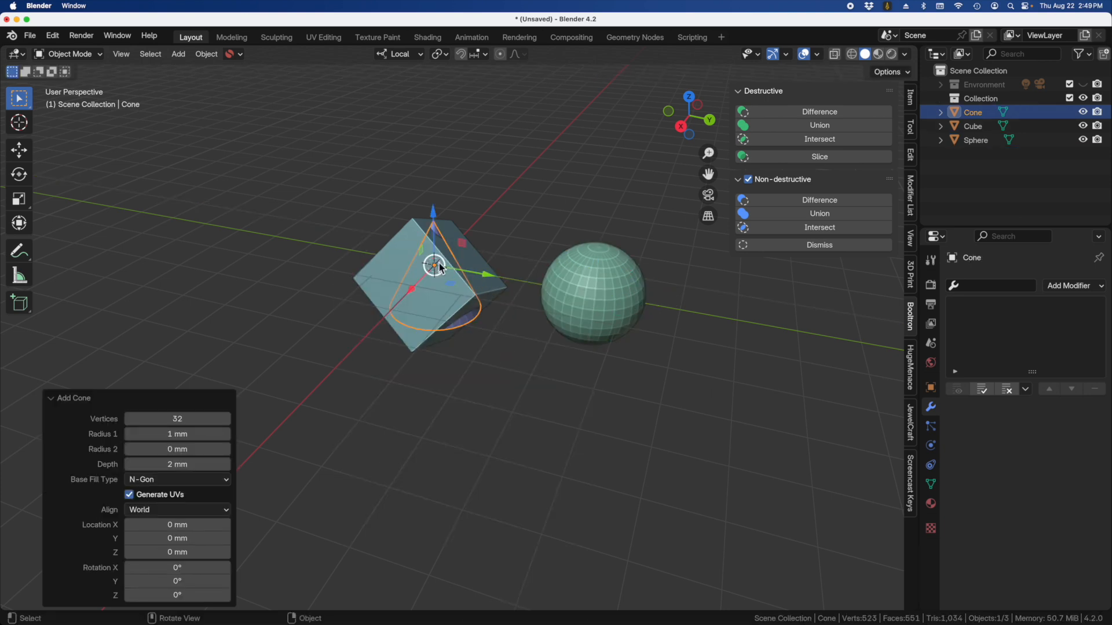
{"action": "key", "text": "shift+a"}
{"action": "left_click", "coordinate": [498, 360]}
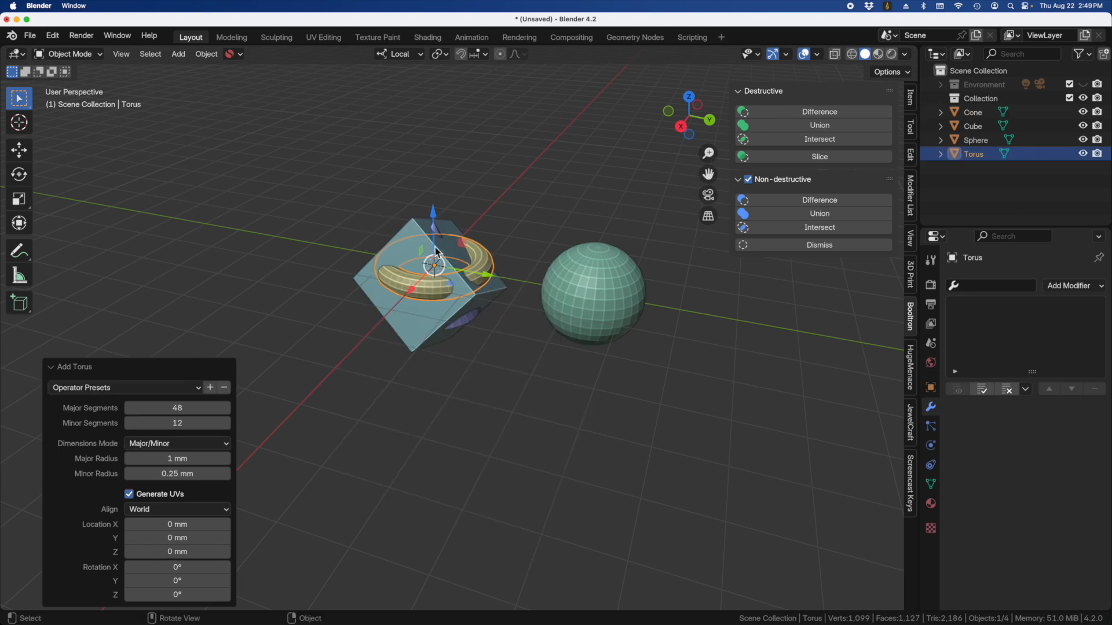
{"action": "key", "text": "shift+a"}
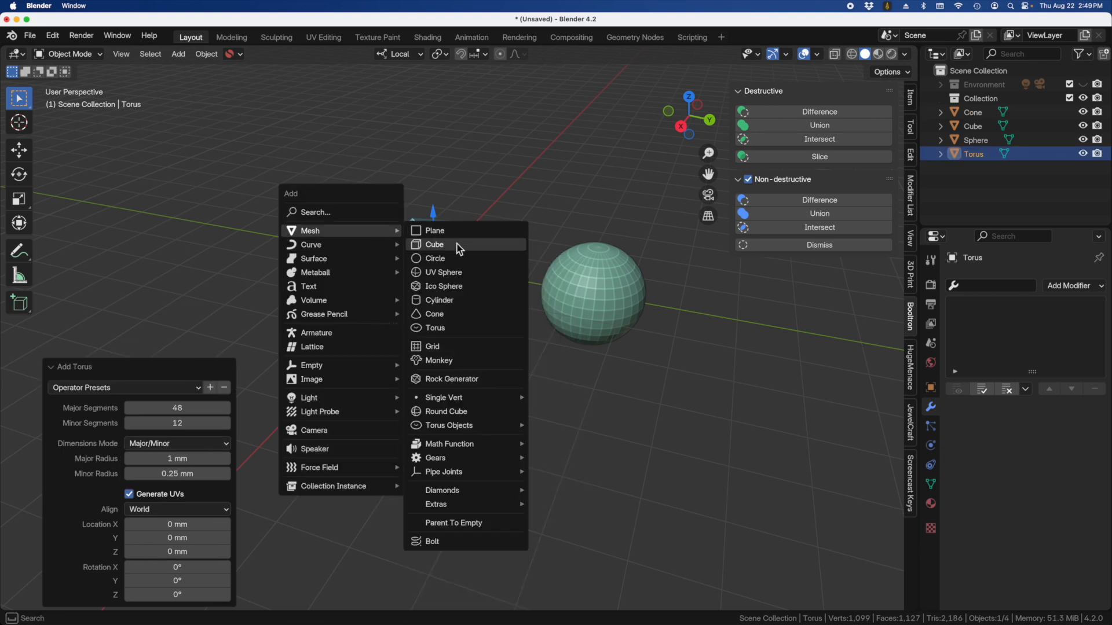
{"action": "left_click", "coordinate": [458, 295]}
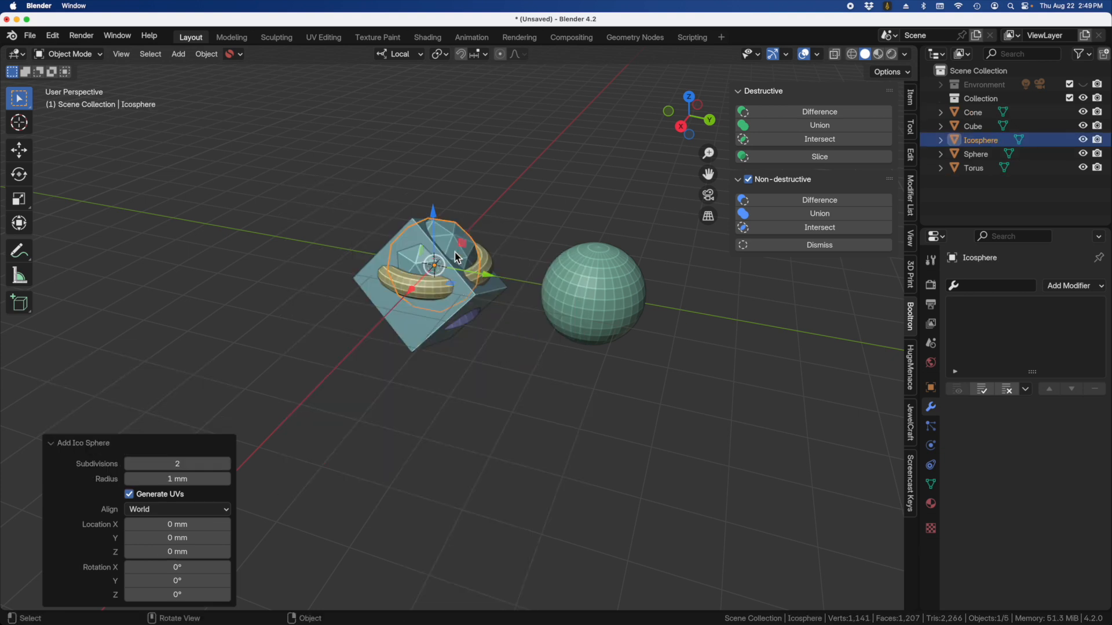
Spread the ico sphere, torus and cone around the cube, moving the cone about 0.35, 1.36 and -1.31 mm in X, Y and Z
{"action": "left_click_drag", "start_coordinate": [437, 267], "coordinate": [345, 218]}
{"action": "left_click", "coordinate": [401, 274]}
{"action": "left_click_drag", "start_coordinate": [428, 260], "coordinate": [515, 211]}
{"action": "left_click_drag", "start_coordinate": [461, 325], "coordinate": [516, 405]}
{"action": "mouse_move", "coordinate": [419, 334]}
{"action": "middle_mouse_down"}
{"action": "mouse_move", "coordinate": [491, 346]}
{"action": "mouse_move", "coordinate": [413, 323]}
{"action": "middle_mouse_up"}
{"action": "scroll", "coordinate": [441, 311], "scroll_direction": "up", "scroll_amount": 5}
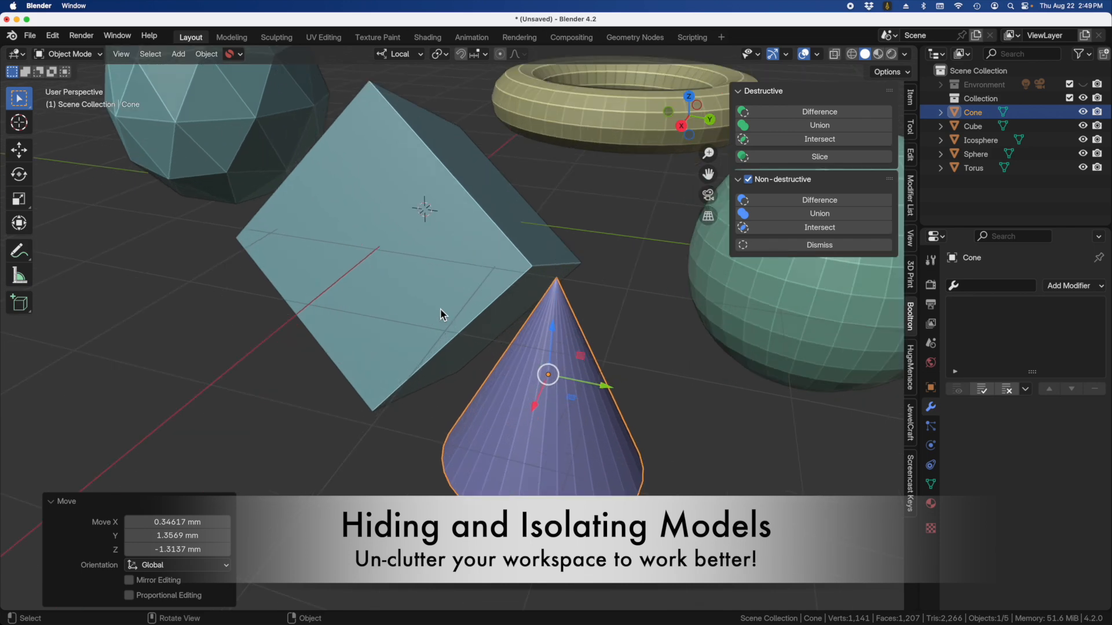
Move the cone back along its local Y axis and about 0.64 mm up its local Z axis, partly inside the cube
{"action": "middle_click_drag", "start_coordinate": [481, 309], "coordinate": [496, 315]}
{"action": "left_click_drag", "start_coordinate": [580, 374], "coordinate": [425, 383]}
{"action": "left_click_drag", "start_coordinate": [428, 340], "coordinate": [416, 272]}
{"action": "middle_click_drag", "start_coordinate": [416, 273], "coordinate": [495, 347]}
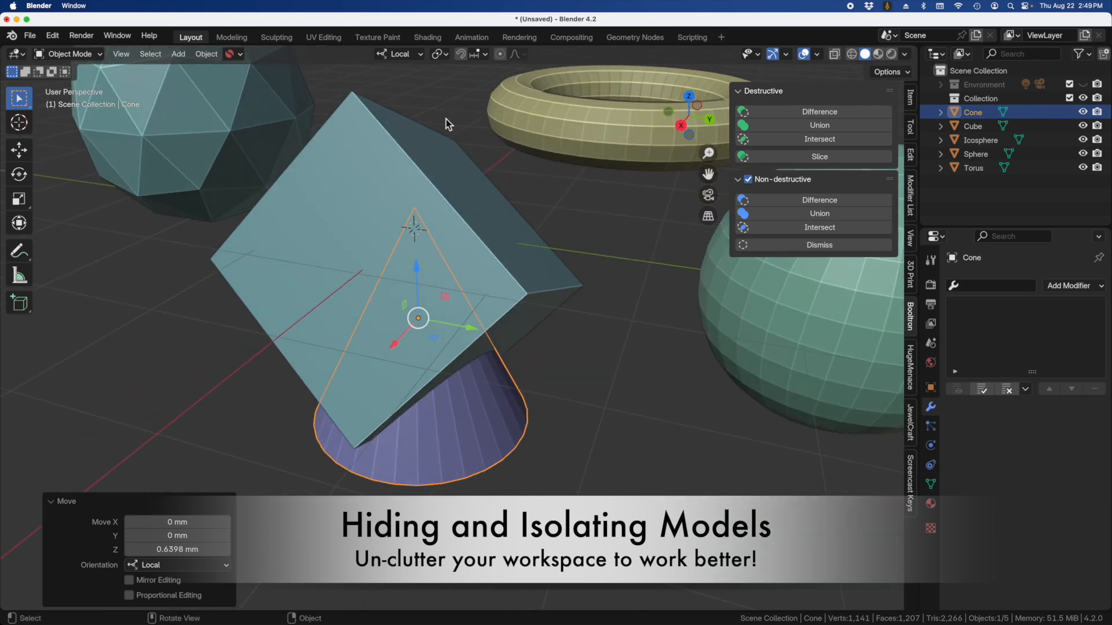
Inspect the cone in Edit Mode where the cube covers it, and return to Object Mode
{"action": "left_click", "coordinate": [344, 209]}
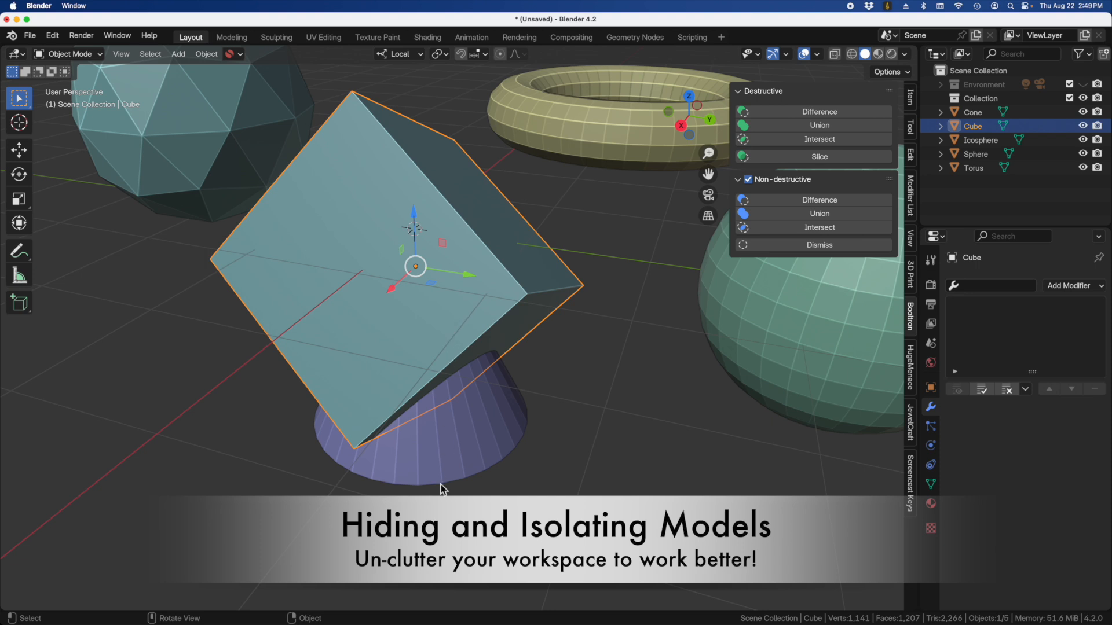
{"action": "left_click", "coordinate": [493, 426]}
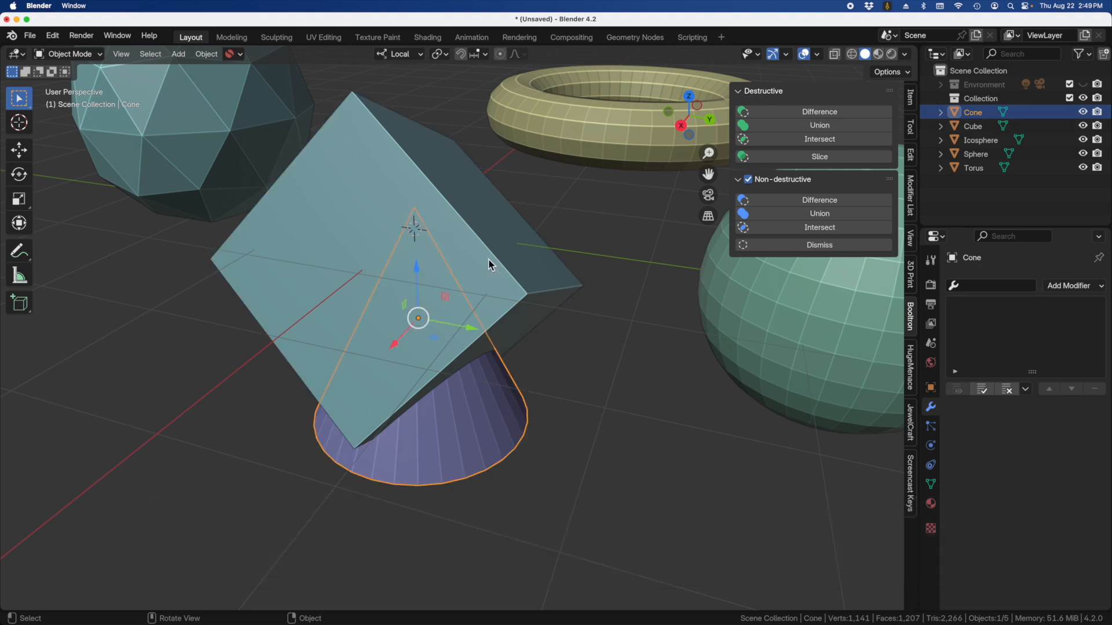
{"action": "key", "text": "Tab"}
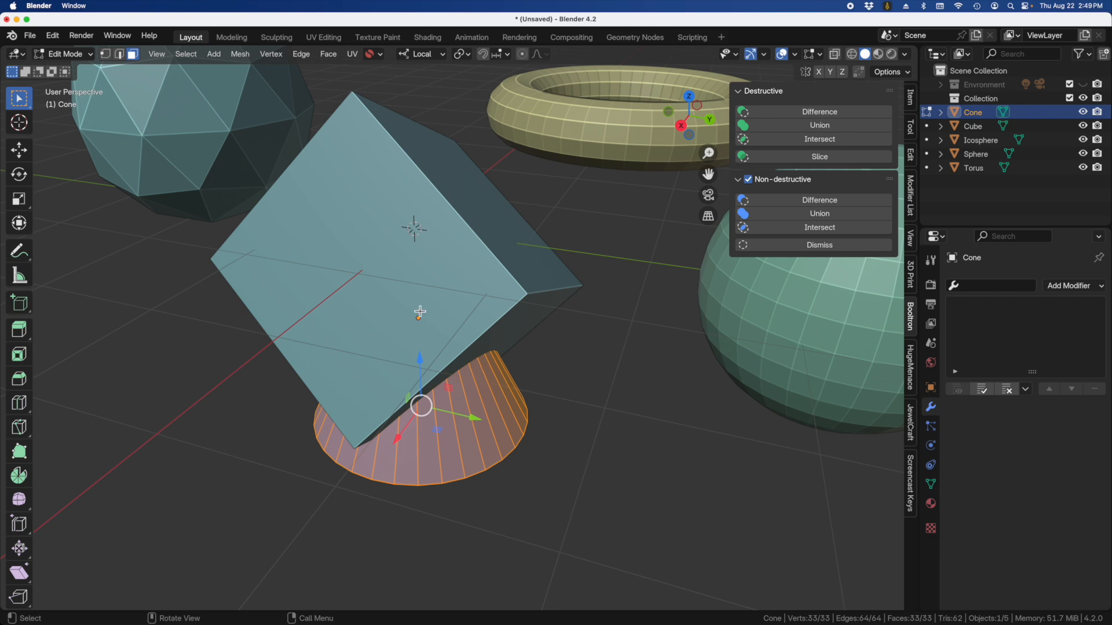
{"action": "key", "text": "Tab"}
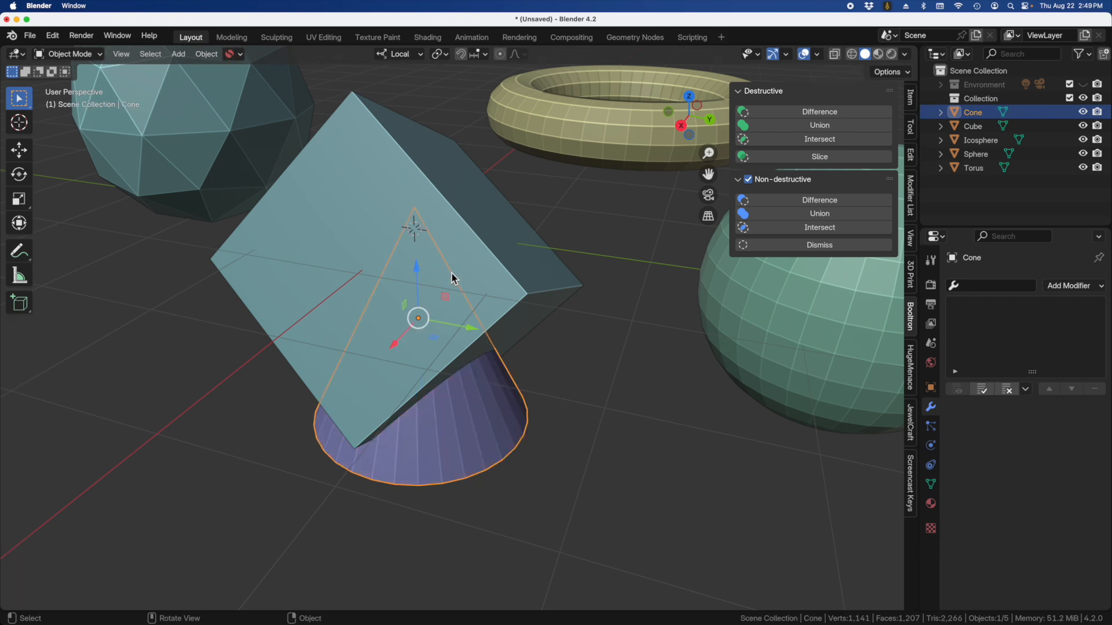
Hide the cube and open the cone in Edit Mode
{"action": "left_click", "coordinate": [464, 200]}
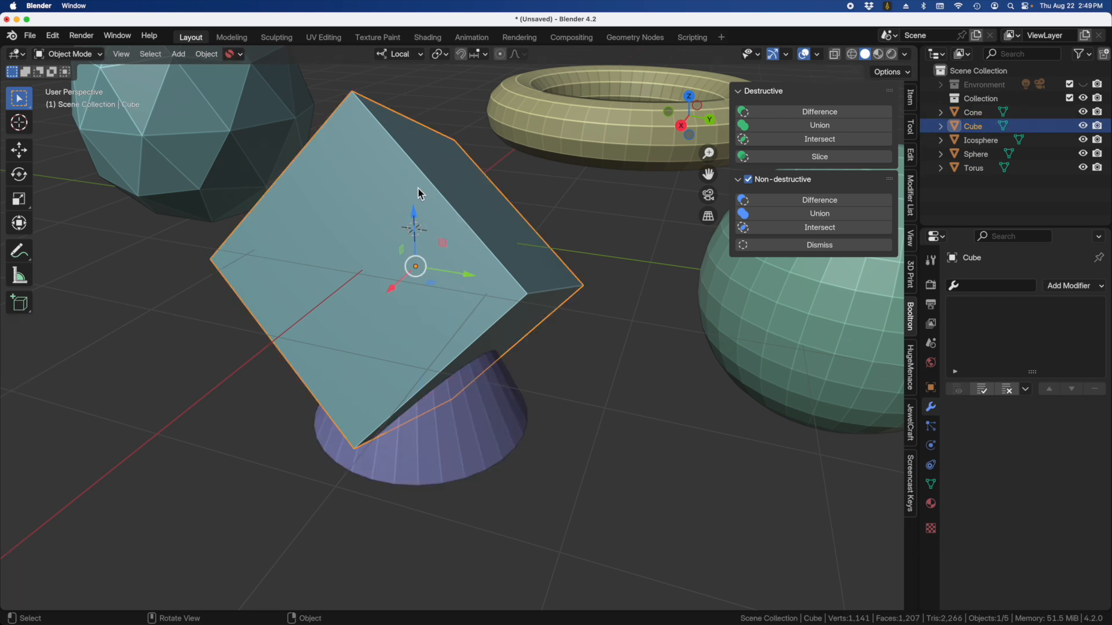
{"action": "key", "text": "h"}
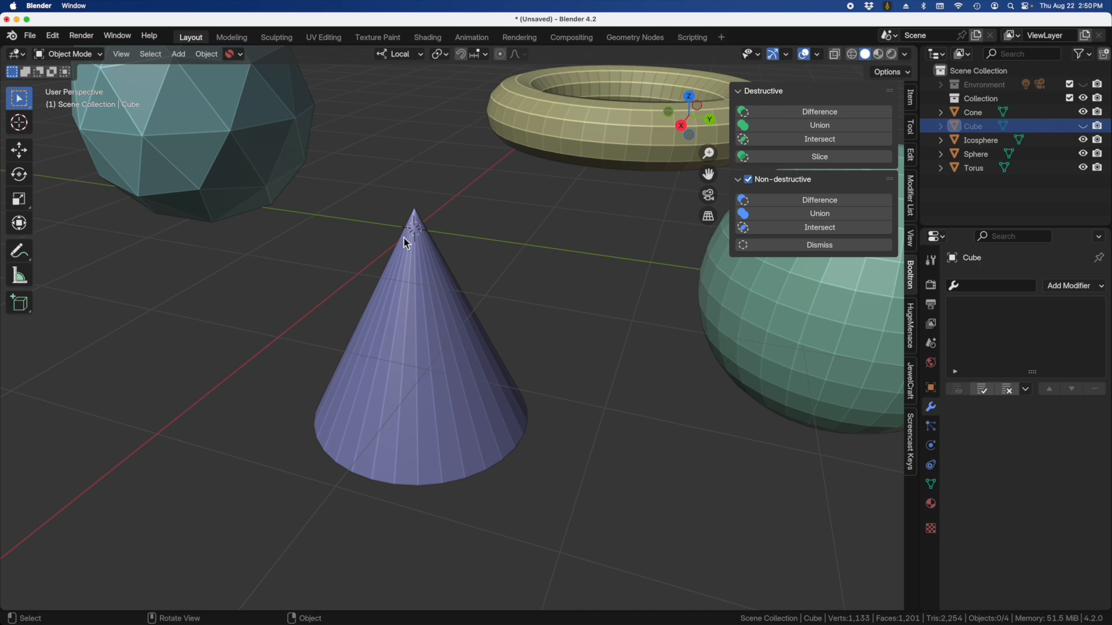
{"action": "left_click", "coordinate": [411, 275]}
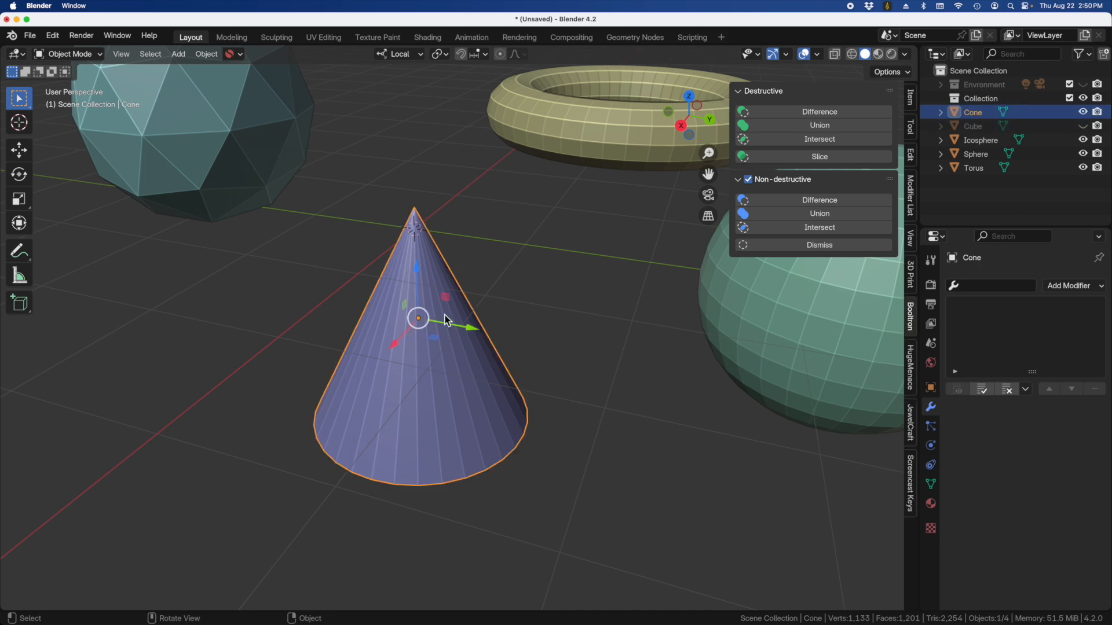
{"action": "key", "text": "Tab"}
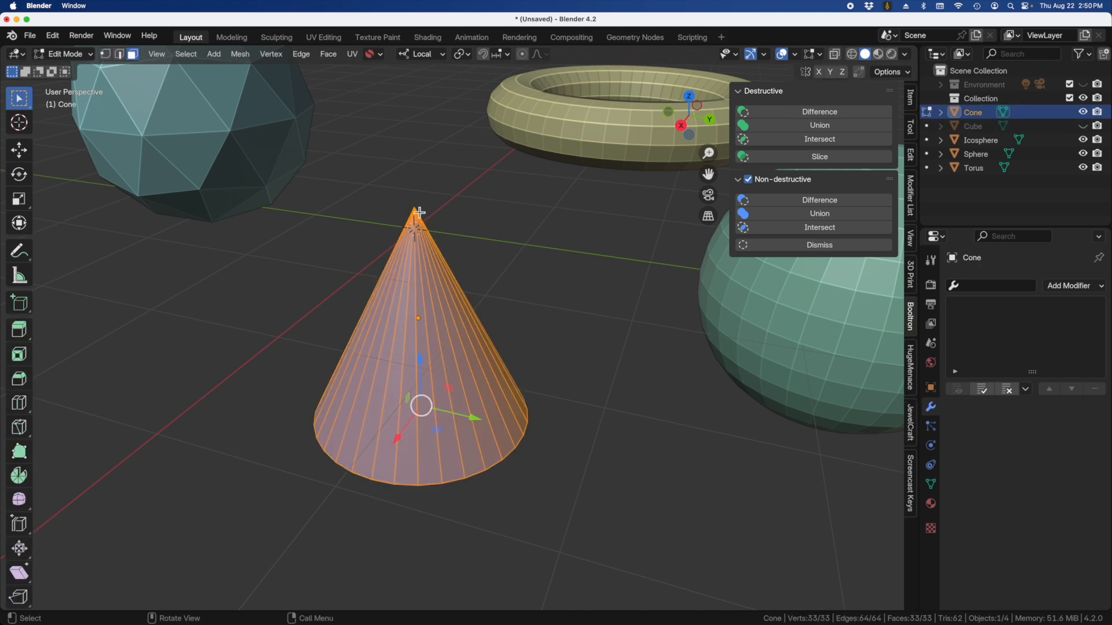
Move only the cone's tip vertex about 0.54, -0.52 and -0.55 mm in X, Y and Z, and return to Object Mode
{"action": "key", "text": "alt+a"}
{"action": "key", "text": "1"}
{"action": "left_click_drag", "start_coordinate": [384, 195], "coordinate": [471, 231]}
{"action": "key", "text": "g"}
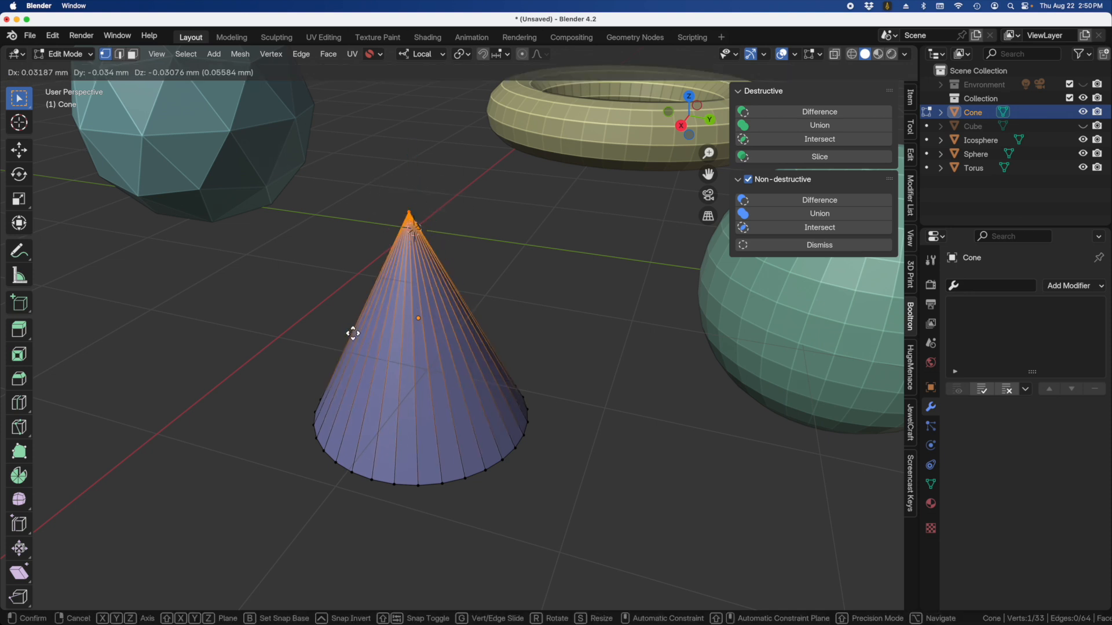
{"action": "left_click", "coordinate": [294, 386]}
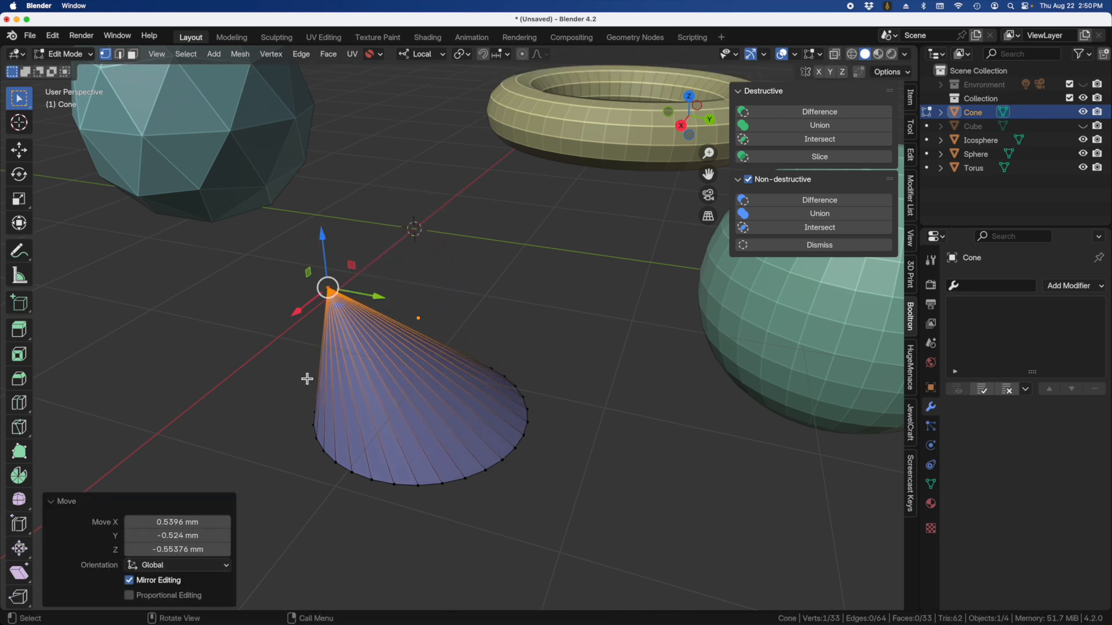
{"action": "key", "text": "Tab"}
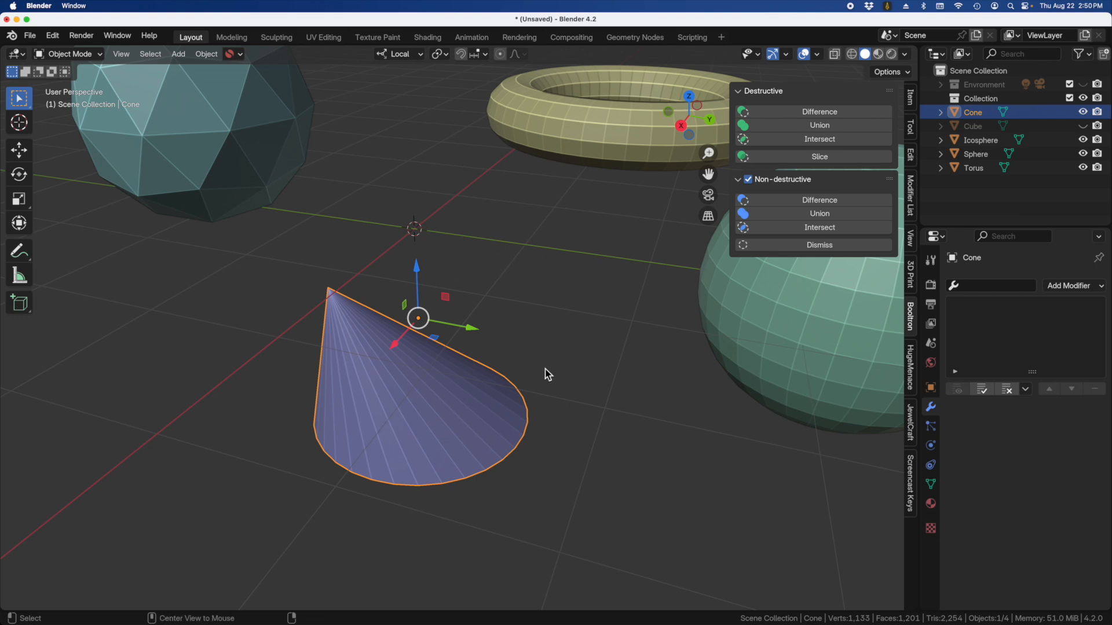
Reveal the hidden cube and select only the cone
{"action": "key", "text": "alt+h"}
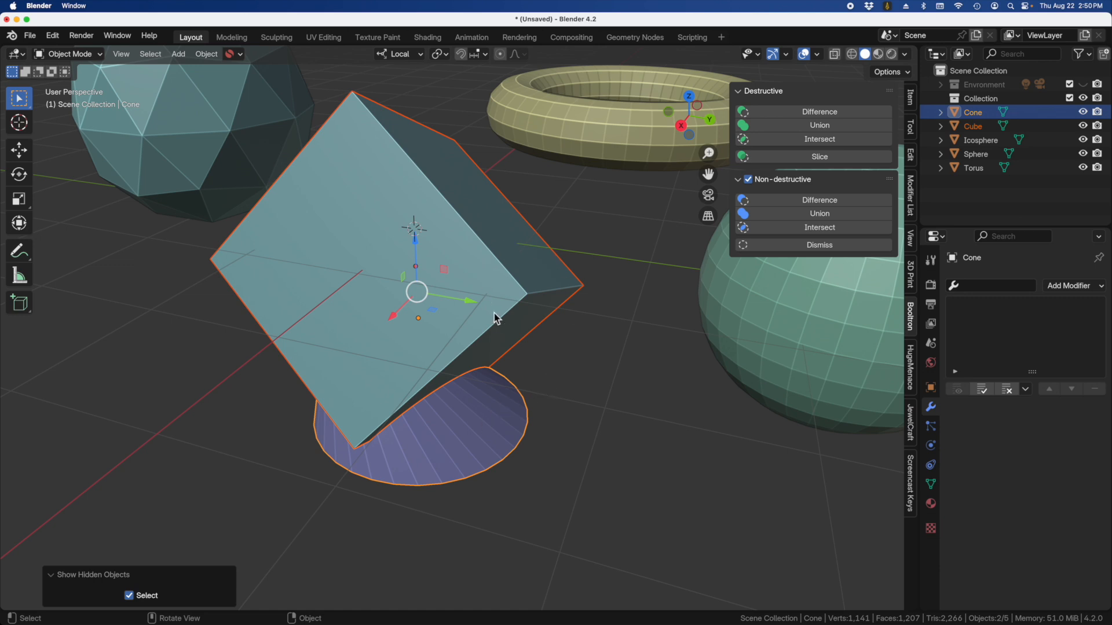
{"action": "scroll", "coordinate": [497, 315], "scroll_direction": "down", "scroll_amount": 6}
{"action": "left_click", "coordinate": [483, 387]}
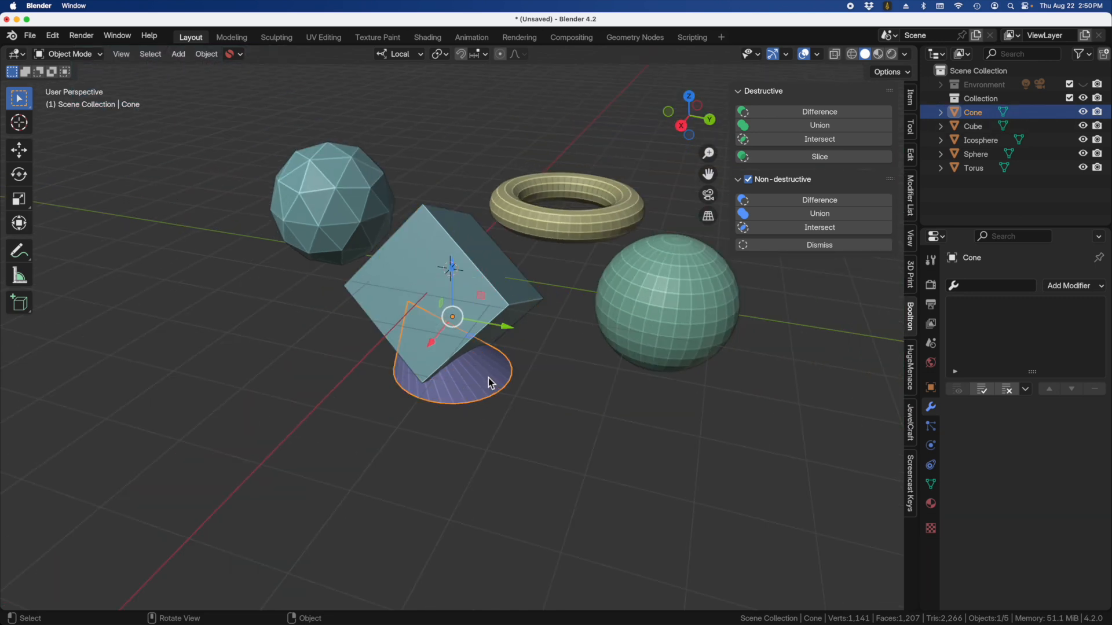
Hide the UV sphere, cube and ico sphere together, and reveal them again
{"action": "left_click", "coordinate": [675, 319]}
{"action": "left_click", "coordinate": [463, 319], "text": "shift"}
{"action": "left_click", "coordinate": [350, 166], "text": "shift"}
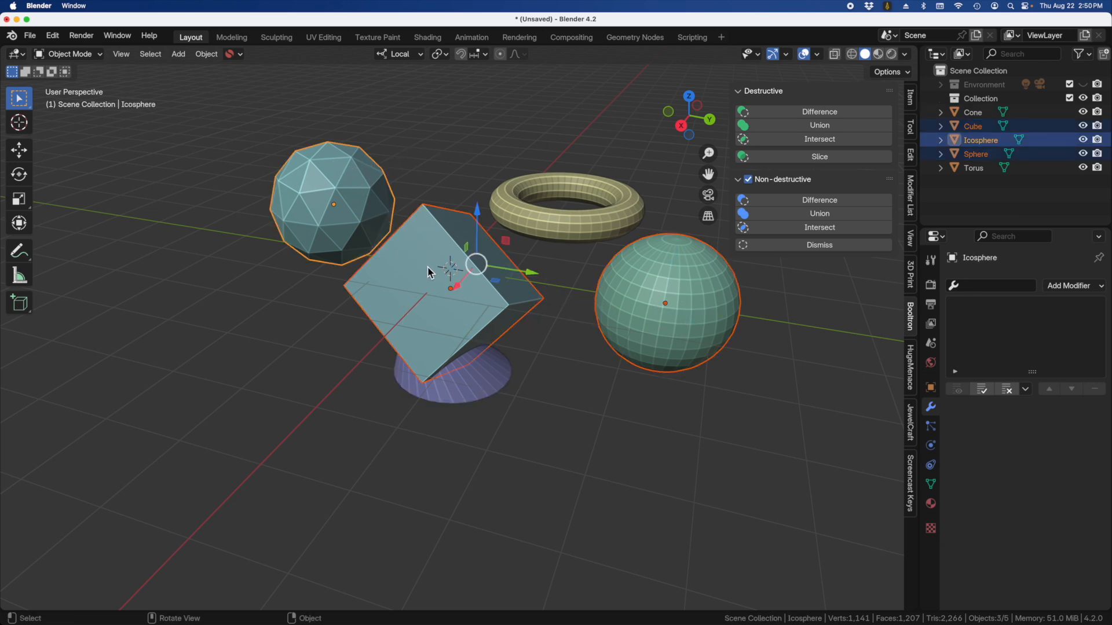
{"action": "key", "text": "h"}
{"action": "key", "text": "alt"}
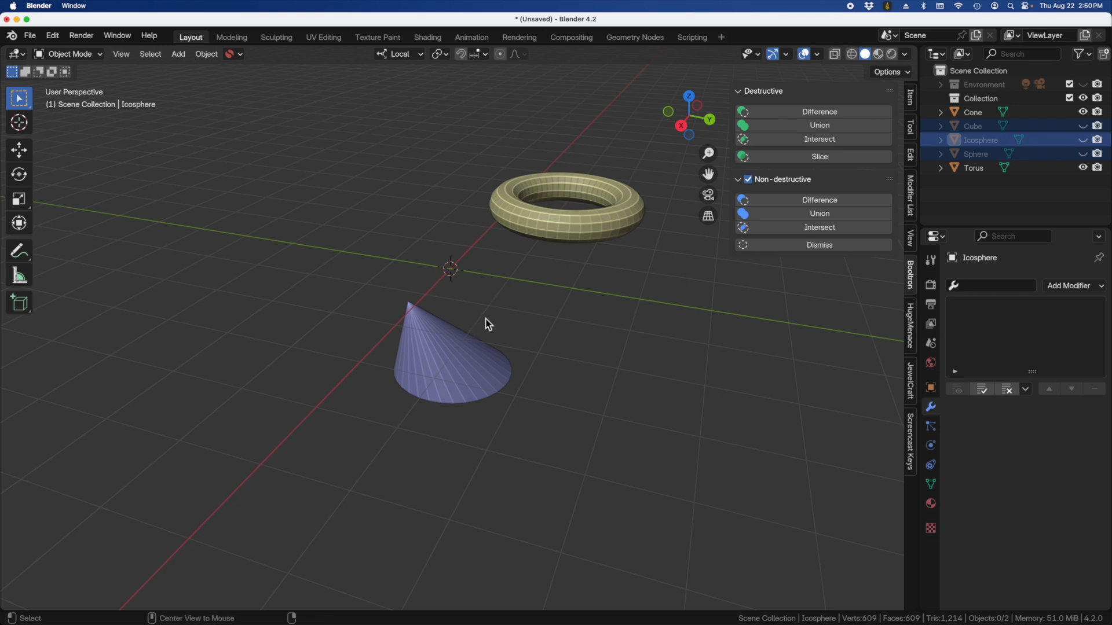
{"action": "key", "text": "alt+h"}
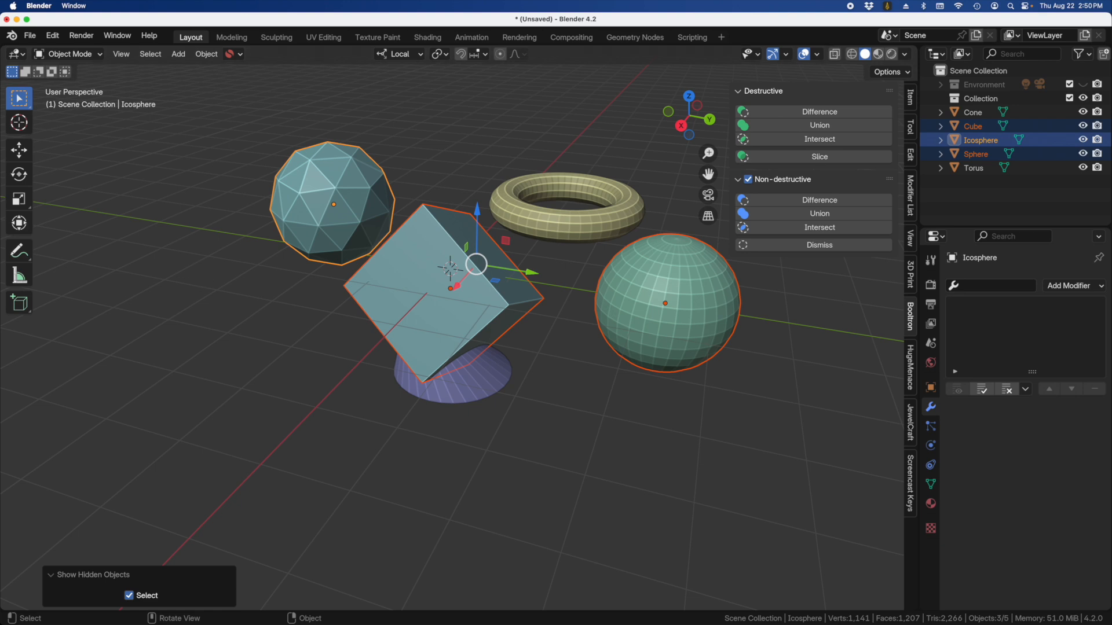
Isolate the cone in Local View and return to the full scene
{"action": "left_click", "coordinate": [441, 274]}
{"action": "middle_click_drag", "start_coordinate": [429, 302], "coordinate": [502, 372]}
{"action": "left_click", "coordinate": [502, 373]}
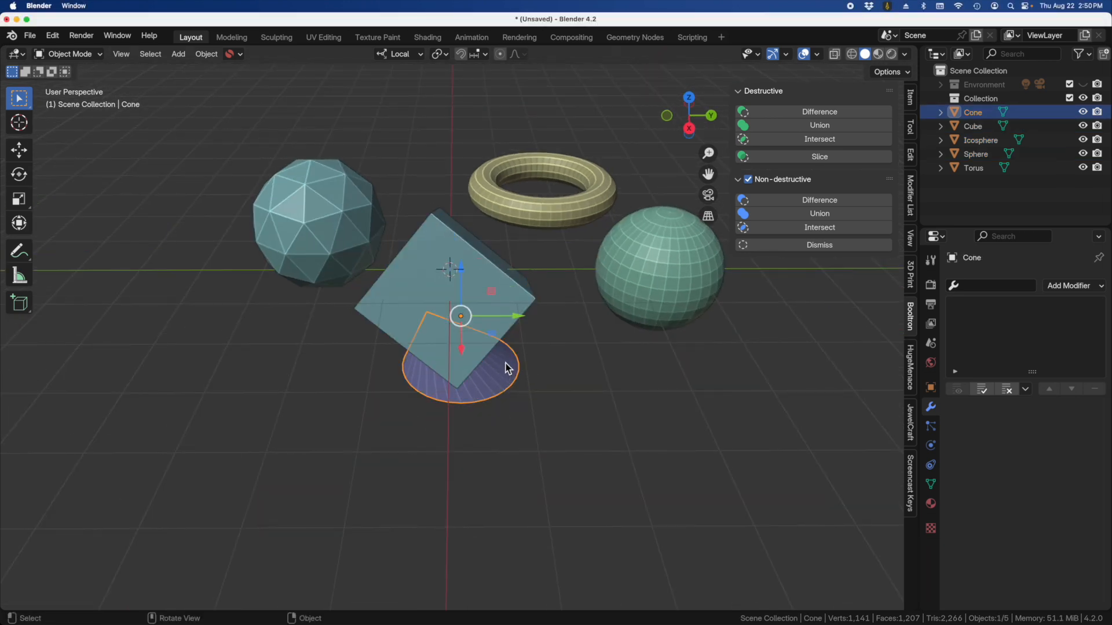
{"action": "middle_click_drag", "start_coordinate": [495, 359], "coordinate": [451, 363]}
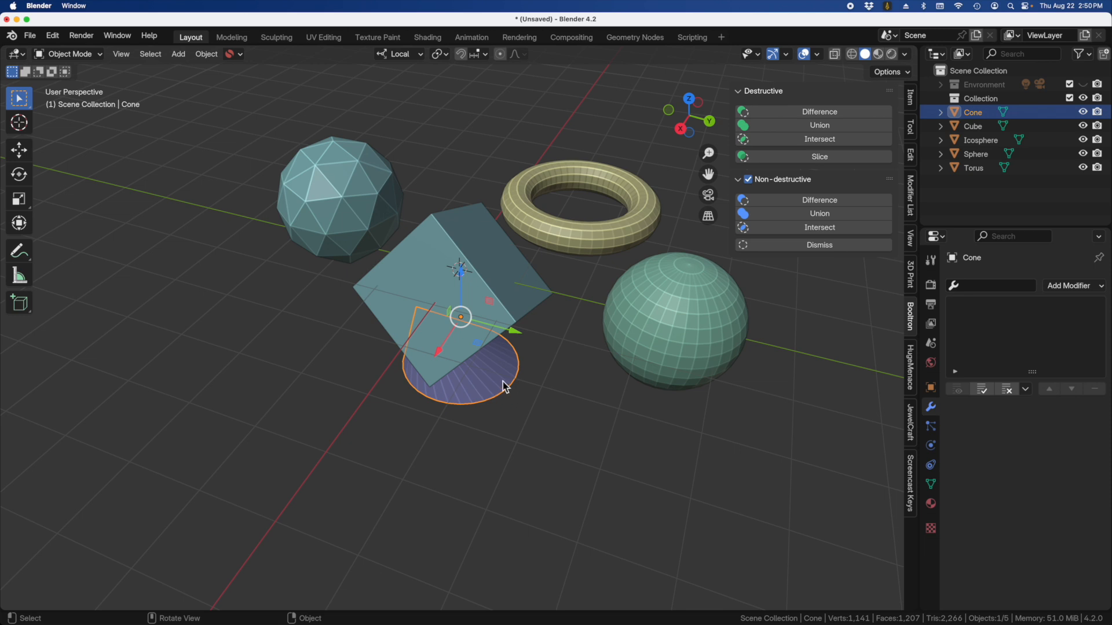
{"action": "key", "text": "KP_Divide"}
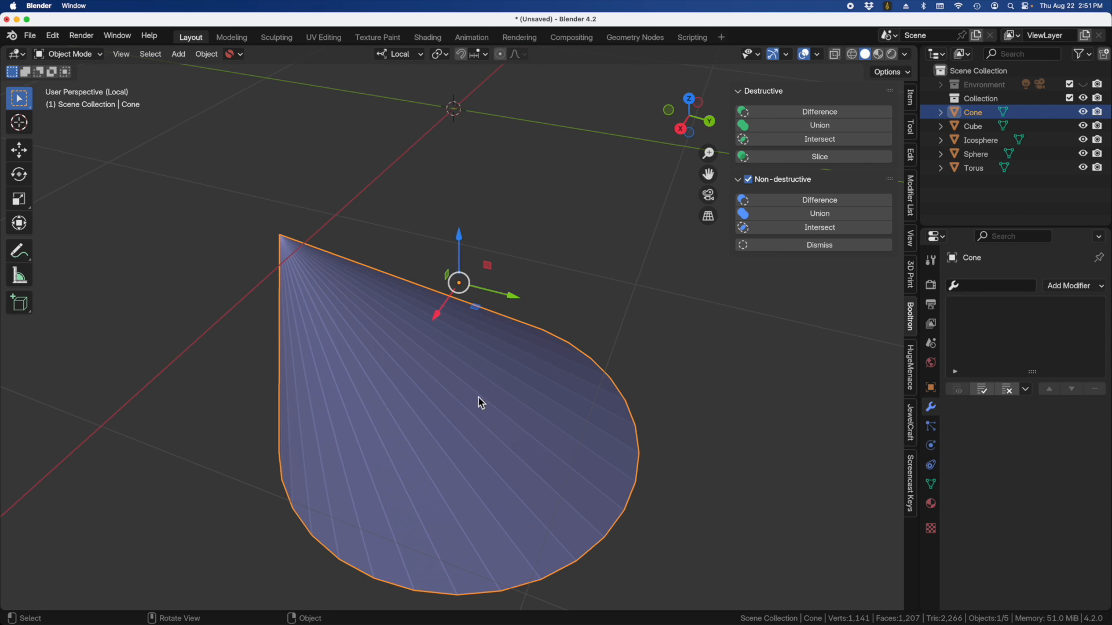
{"action": "scroll", "coordinate": [478, 397], "scroll_direction": "down", "scroll_amount": 10}
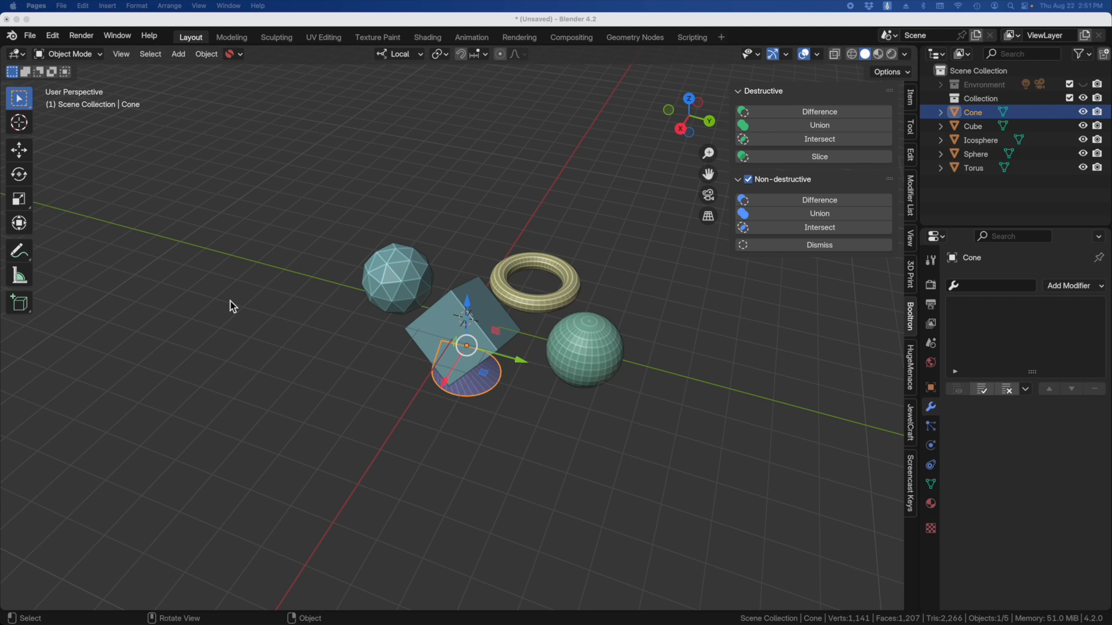
Deselect everything and examine the objects in the Front, Right and Left orthographic views and from an angle above
{"action": "middle_click_drag", "start_coordinate": [445, 279], "coordinate": [421, 365]}
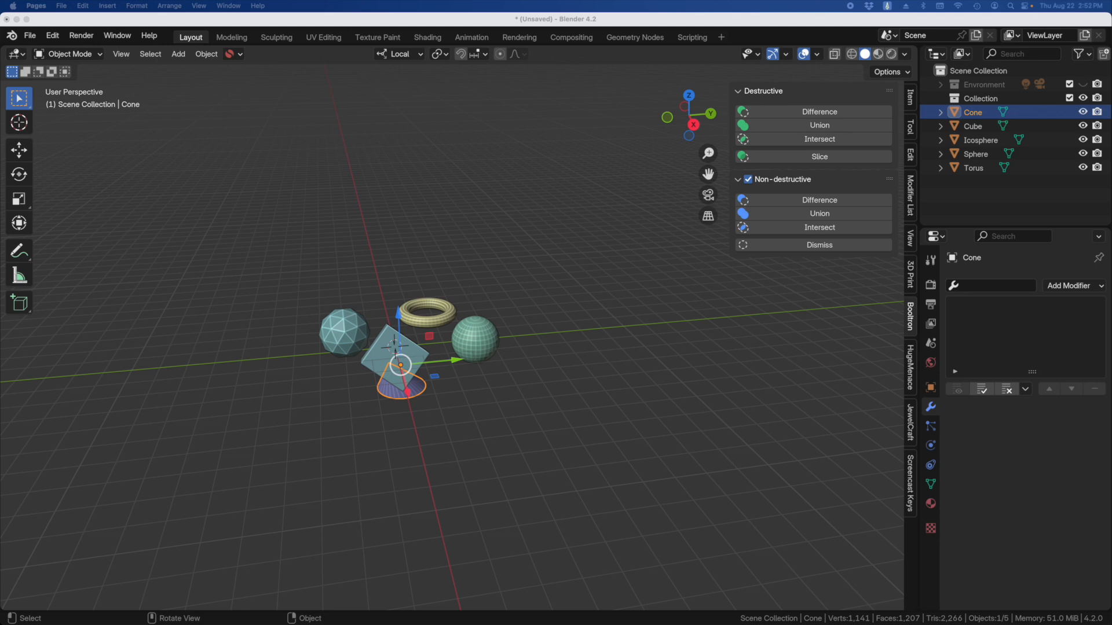
{"action": "left_click", "coordinate": [528, 330]}
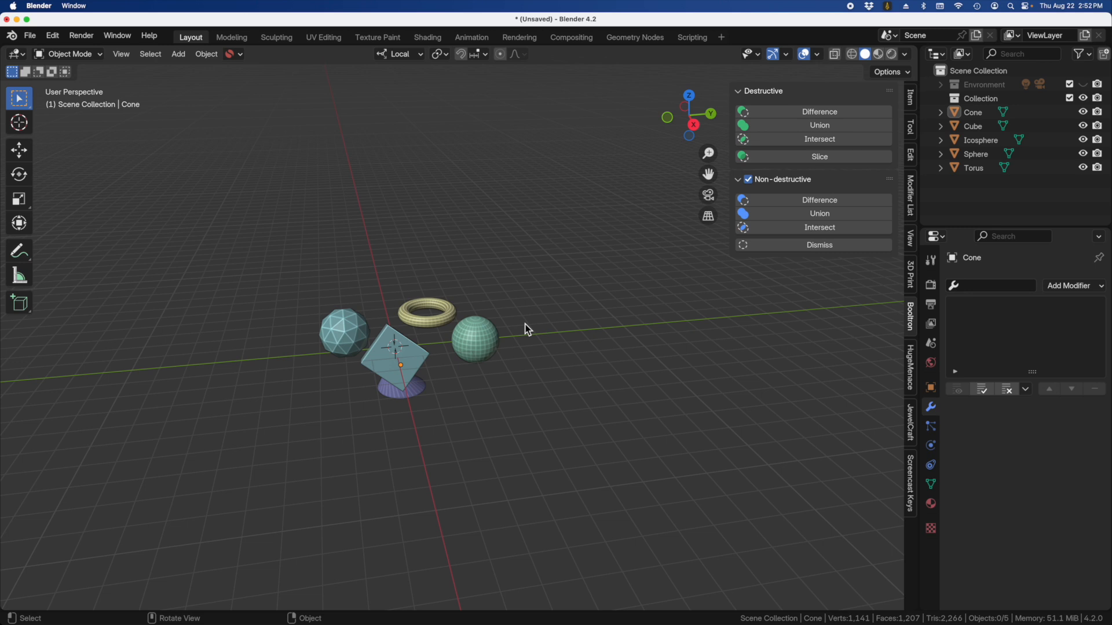
{"action": "key", "text": "KP_1"}
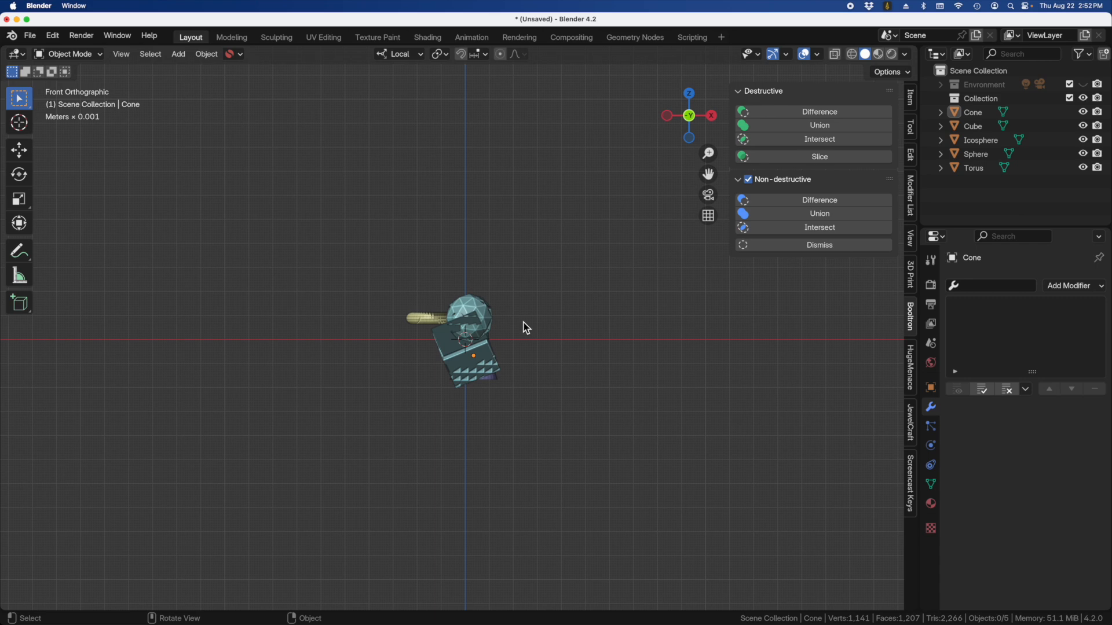
{"action": "key", "text": "KP_3"}
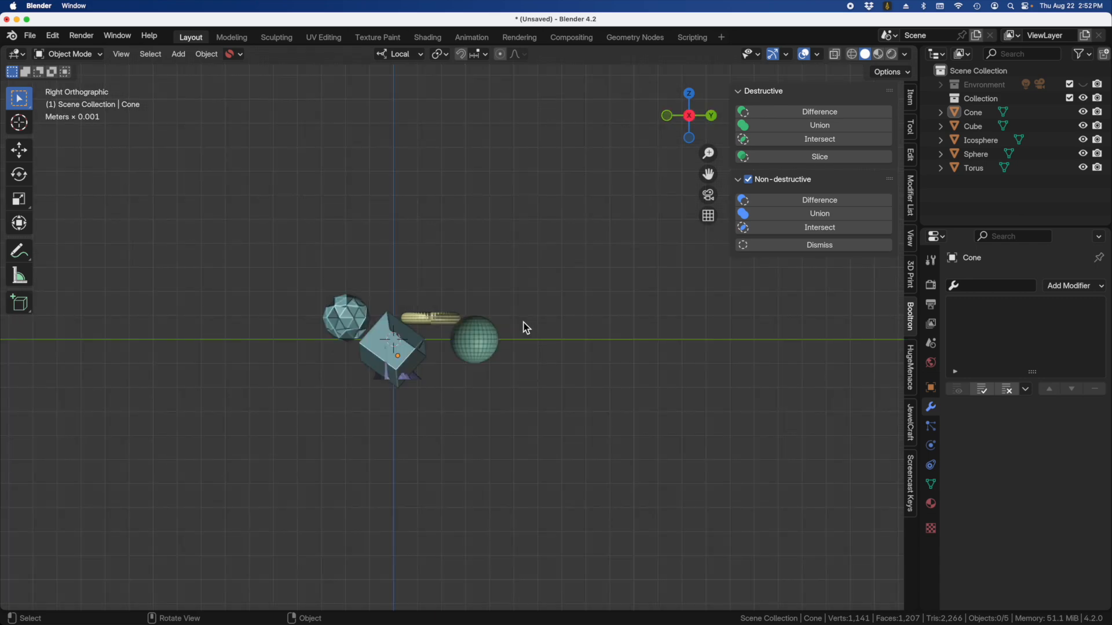
{"action": "key", "text": "KP_1"}
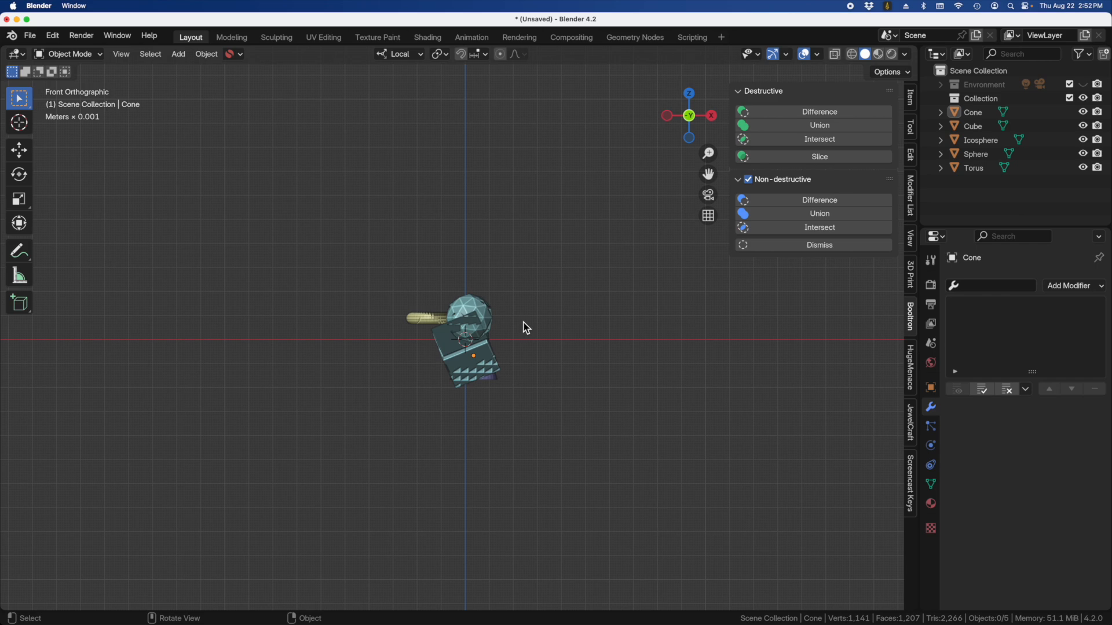
{"action": "key", "text": "KP_3"}
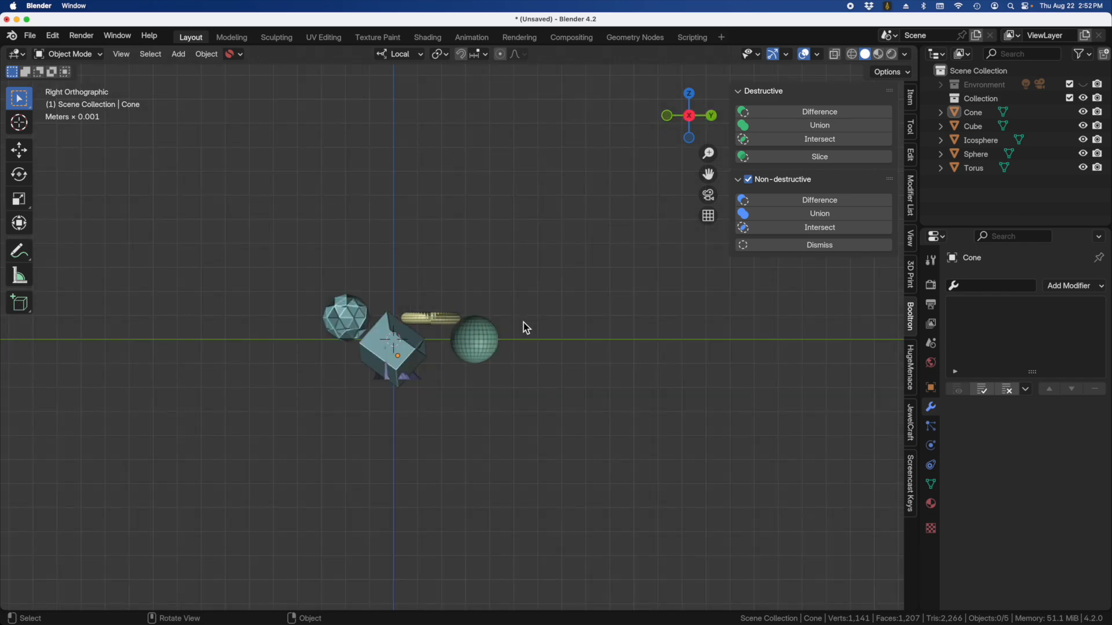
{"action": "key", "text": "ctrl+KP_3"}
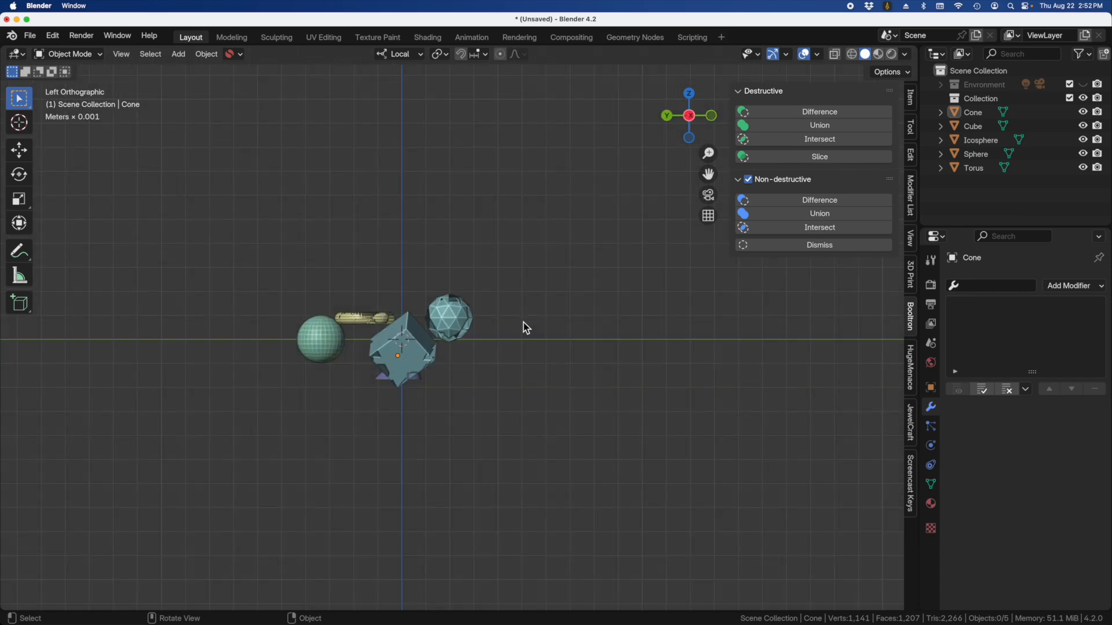
{"action": "middle_click_drag", "start_coordinate": [453, 329], "coordinate": [411, 484]}
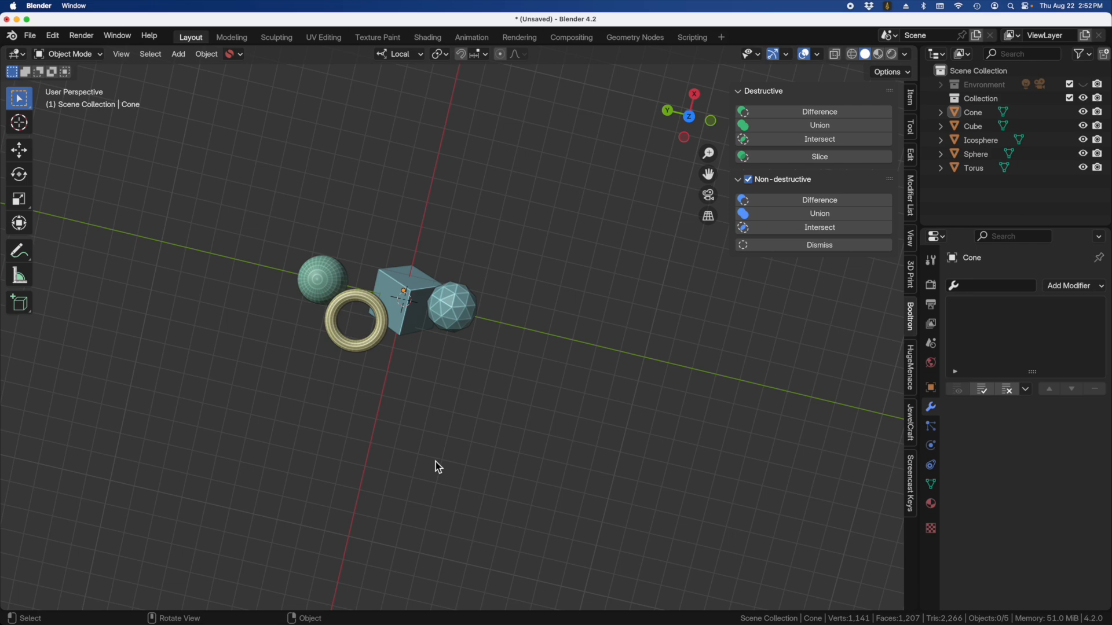
Examine the objects in the Top orthographic view, at an angle from above, and in the Bottom orthographic view
{"action": "key", "text": "KP_7"}
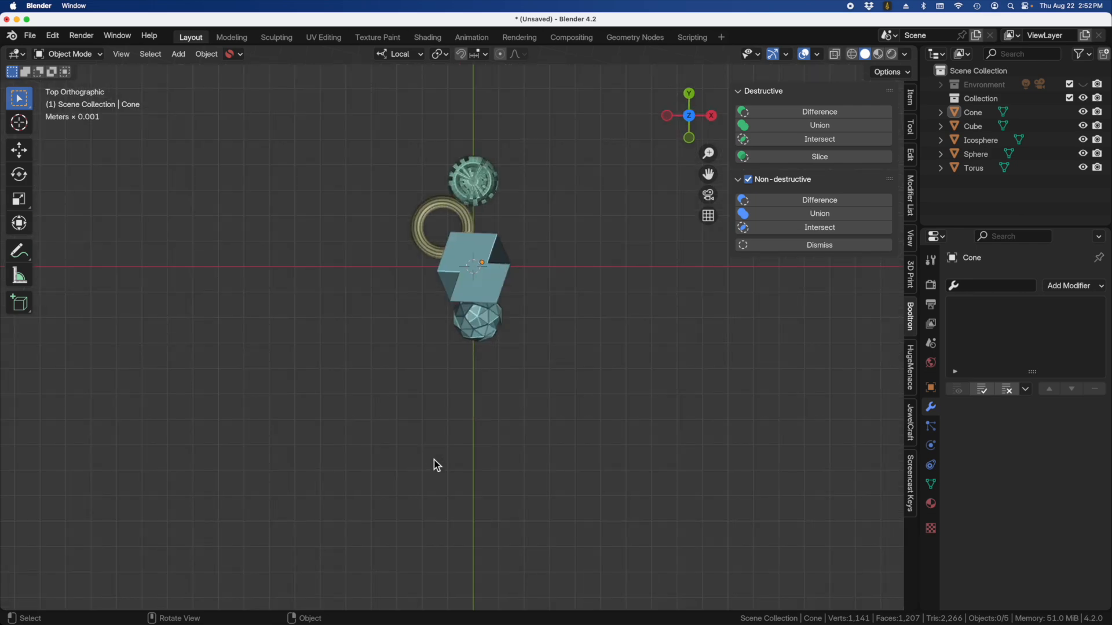
{"action": "middle_click_drag", "start_coordinate": [429, 478], "coordinate": [430, 378]}
{"action": "scroll", "coordinate": [388, 324], "scroll_direction": "down", "scroll_amount": 3}
{"action": "scroll", "coordinate": [527, 338], "scroll_direction": "up", "scroll_amount": 4}
{"action": "scroll", "coordinate": [440, 324], "scroll_direction": "up", "scroll_amount": 3}
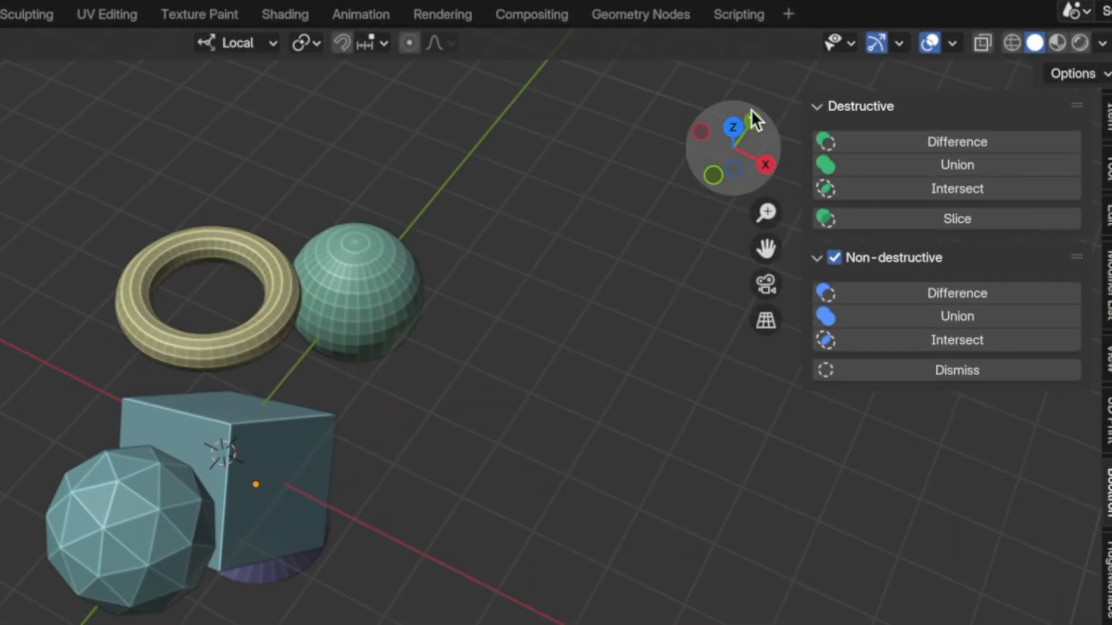
{"action": "left_click", "coordinate": [732, 125]}
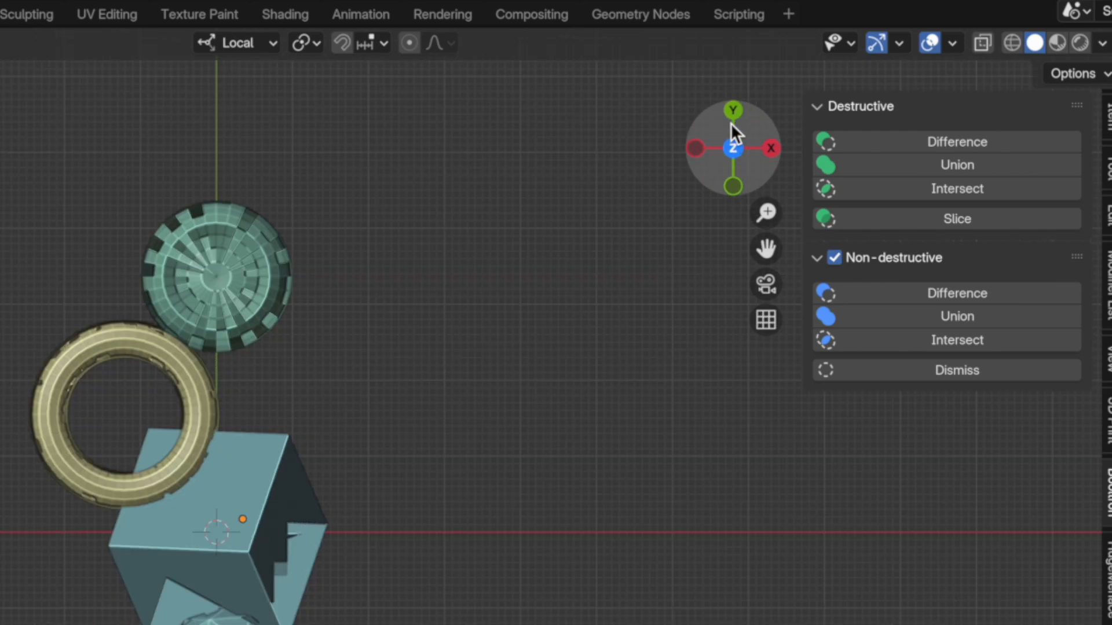
{"action": "left_click_drag", "start_coordinate": [734, 181], "coordinate": [733, 102]}
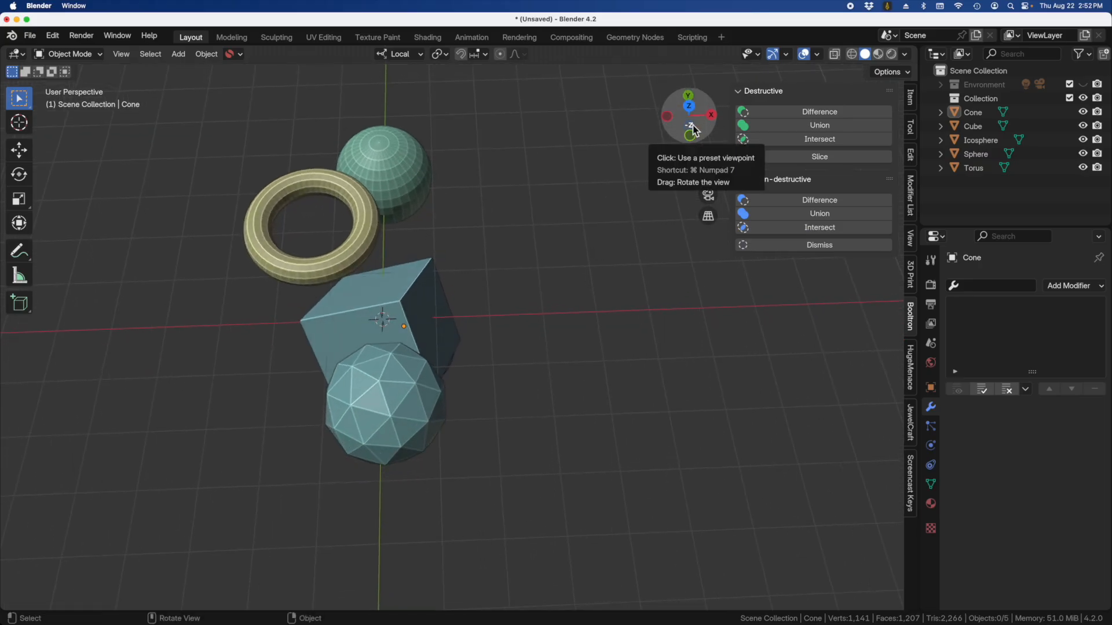
{"action": "left_click", "coordinate": [697, 127]}
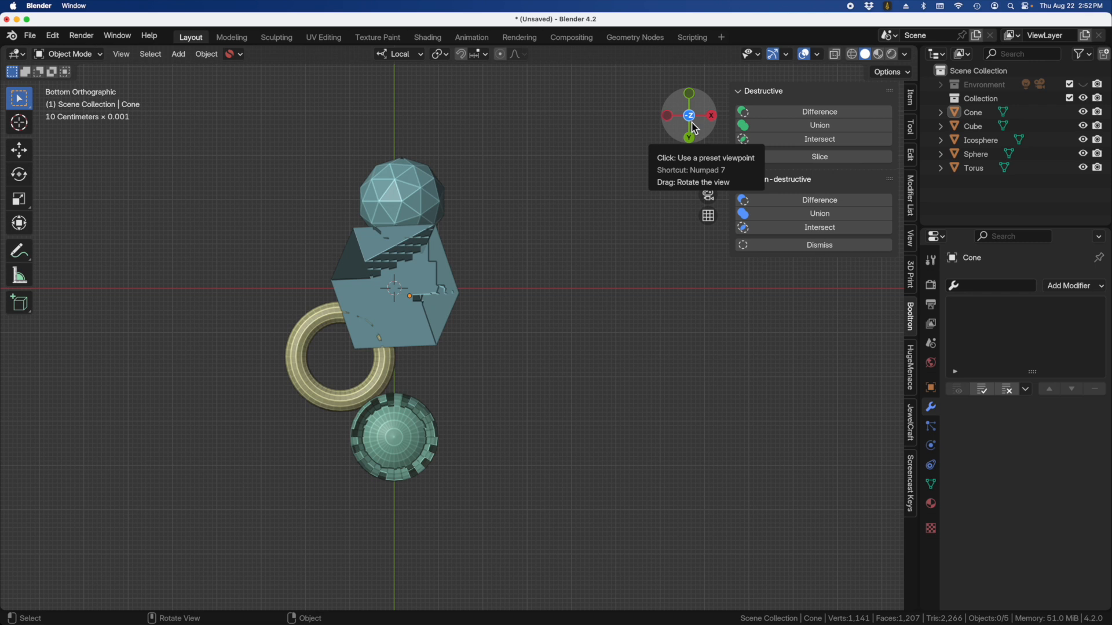
Examine the objects in the Left, Right, Back and Front orthographic views using the navigation gizmo
{"action": "left_click_drag", "start_coordinate": [696, 129], "coordinate": [671, 123]}
{"action": "left_click", "coordinate": [668, 117]}
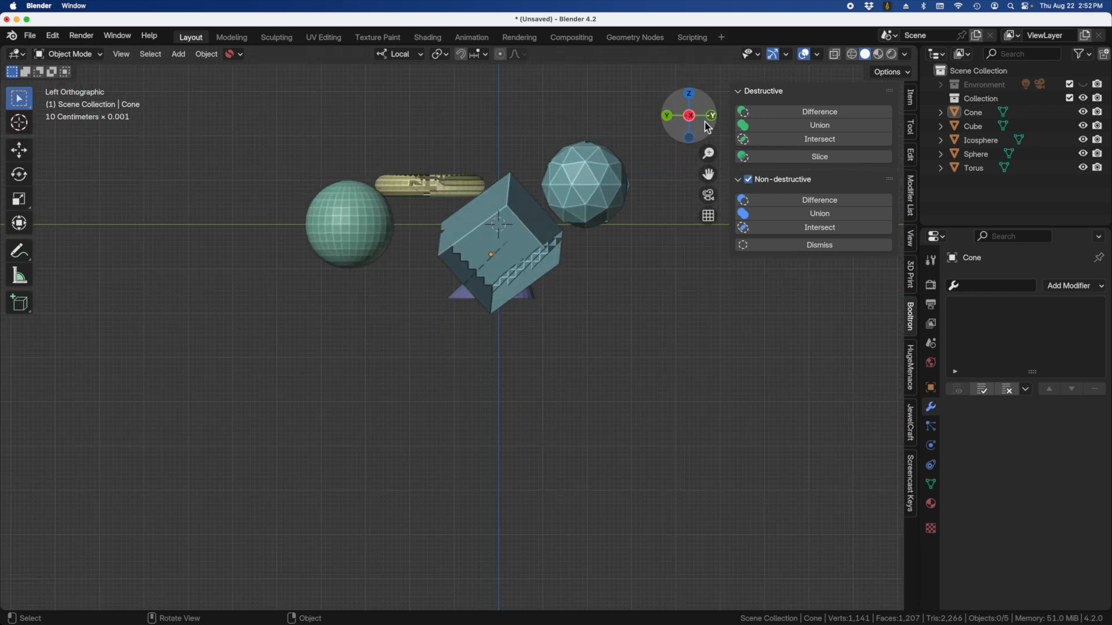
{"action": "left_click", "coordinate": [711, 121]}
{"action": "left_click", "coordinate": [710, 121]}
{"action": "mouse_move", "coordinate": [693, 131]}
{"action": "left_mouse_down"}
{"action": "mouse_move", "coordinate": [685, 116]}
{"action": "mouse_move", "coordinate": [704, 125]}
{"action": "left_mouse_up"}
{"action": "left_click", "coordinate": [687, 115]}
{"action": "left_click", "coordinate": [701, 115]}
{"action": "left_click", "coordinate": [688, 120]}
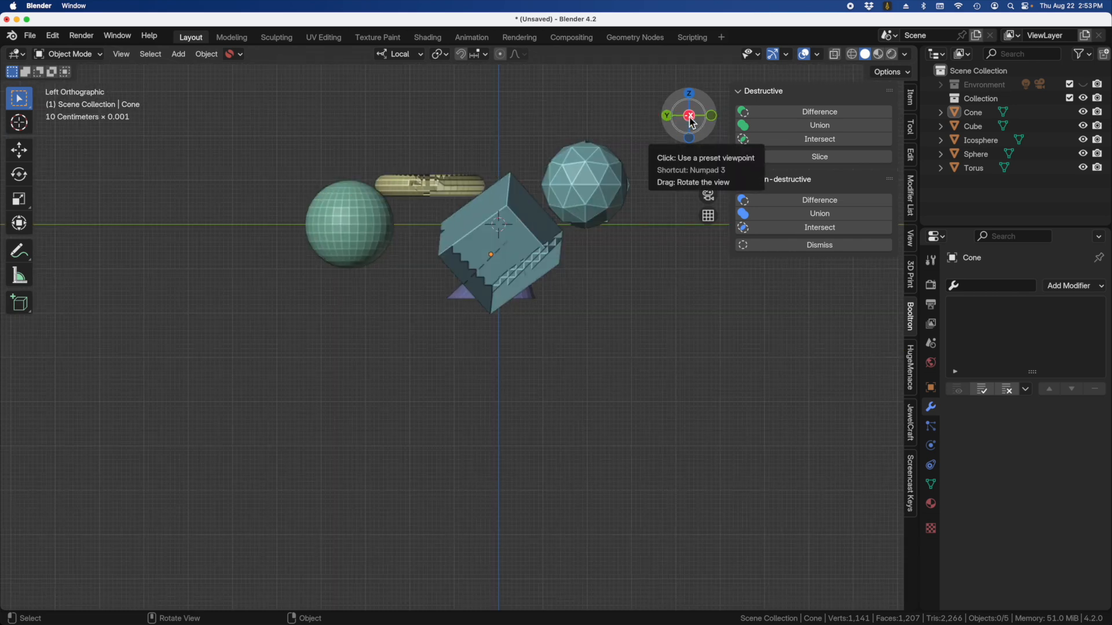
{"action": "left_click", "coordinate": [691, 122]}
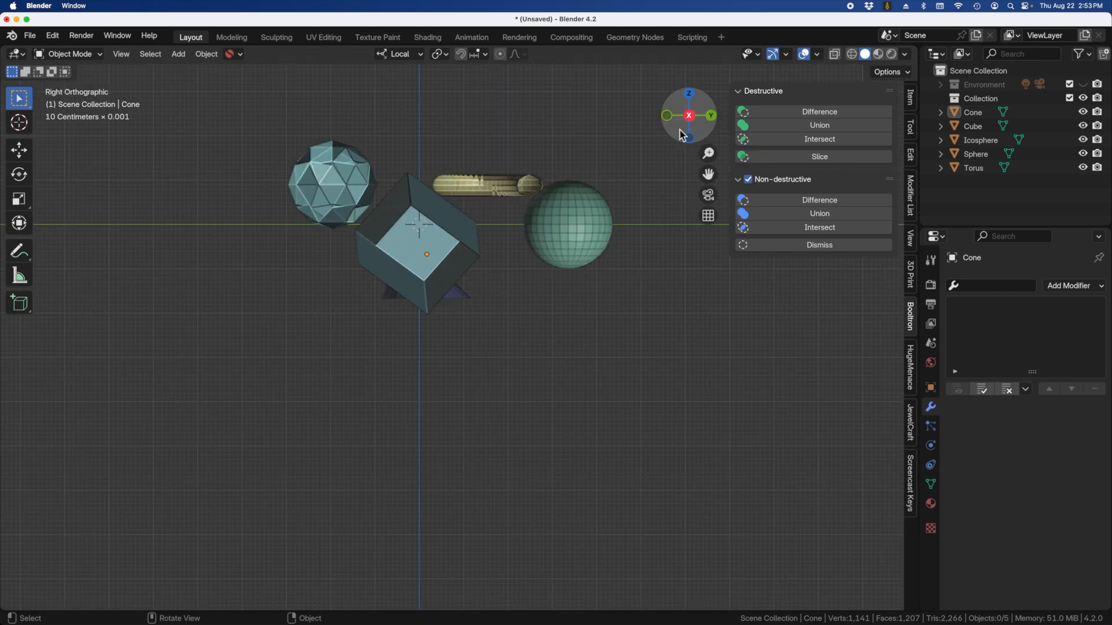
{"action": "left_click", "coordinate": [714, 117]}
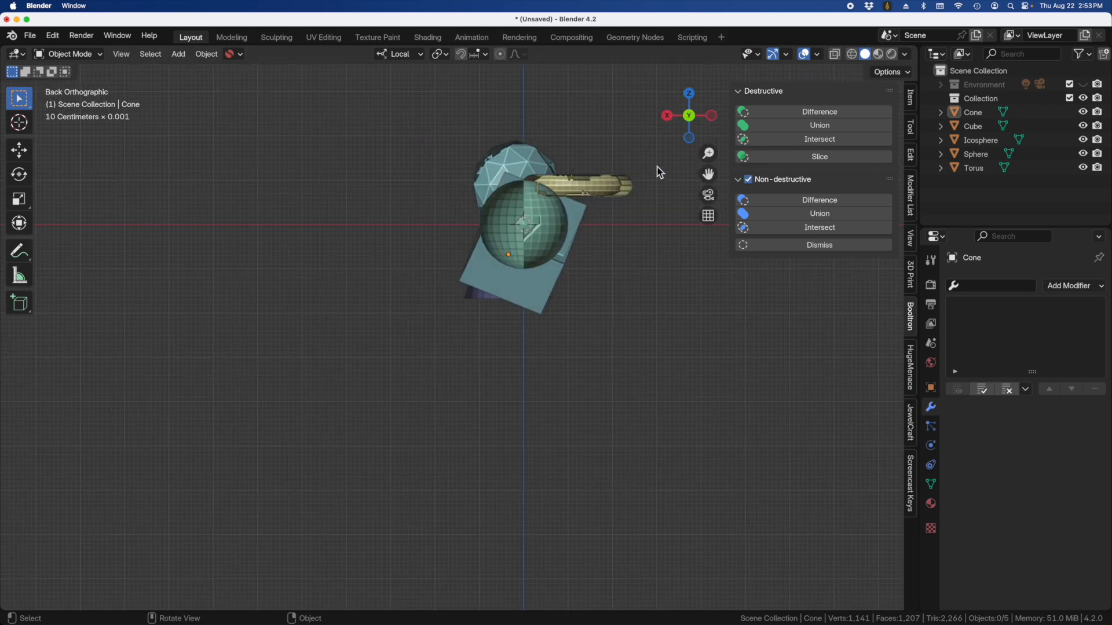
{"action": "left_click", "coordinate": [690, 120]}
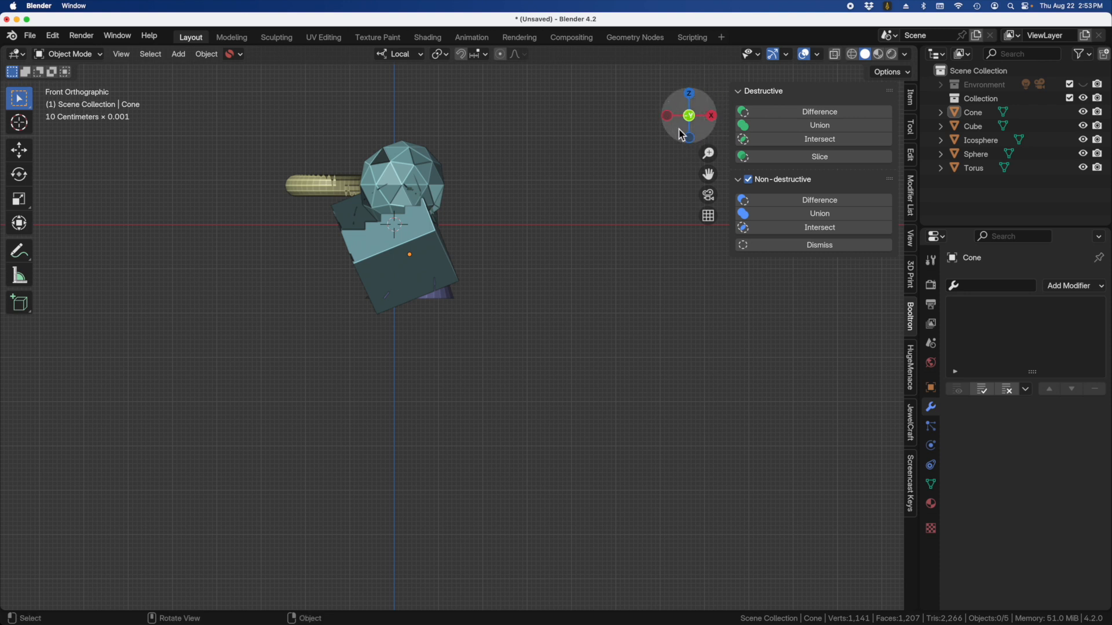
Look over the Viewport Overlays settings and return to an angled perspective view of all the objects
{"action": "scroll", "coordinate": [707, 114], "scroll_direction": "up", "scroll_amount": 4}
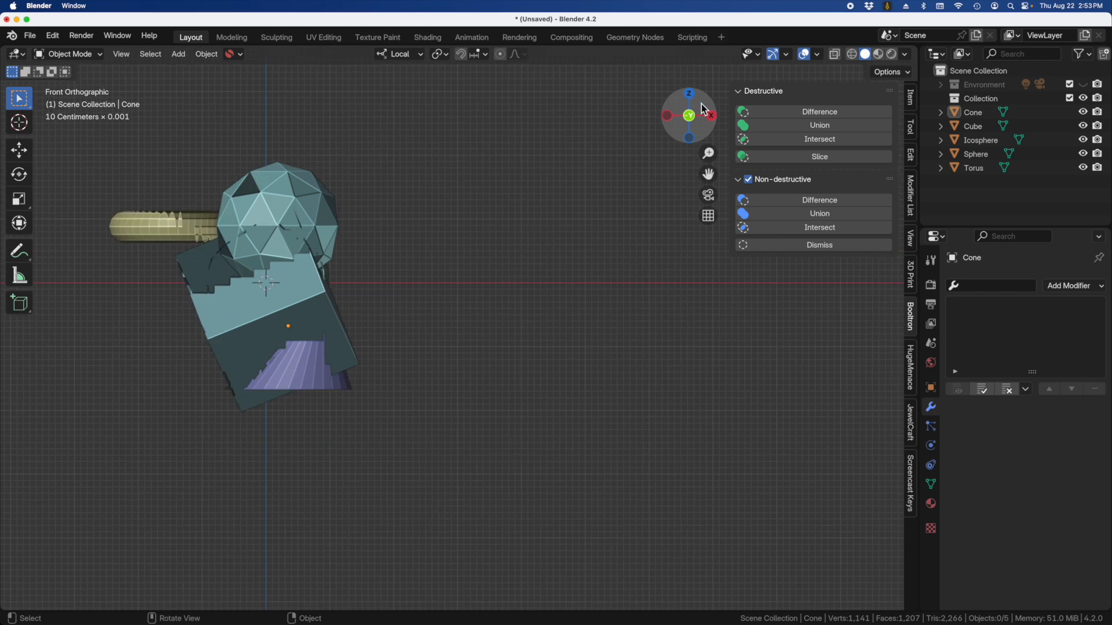
{"action": "scroll", "coordinate": [721, 110], "scroll_direction": "down", "scroll_amount": 2}
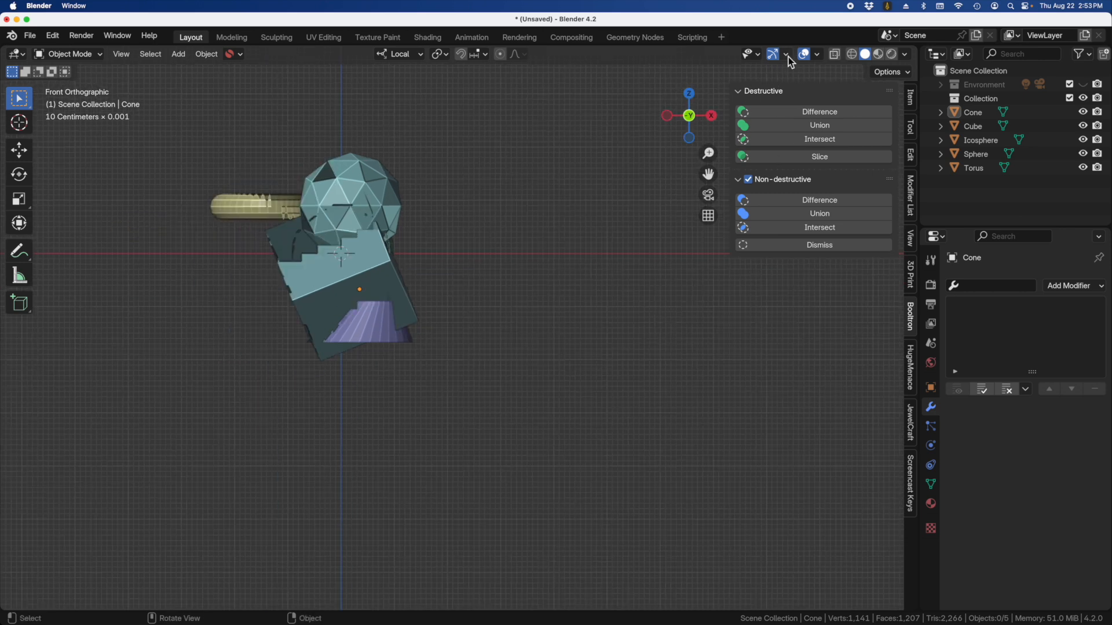
{"action": "left_click", "coordinate": [818, 54]}
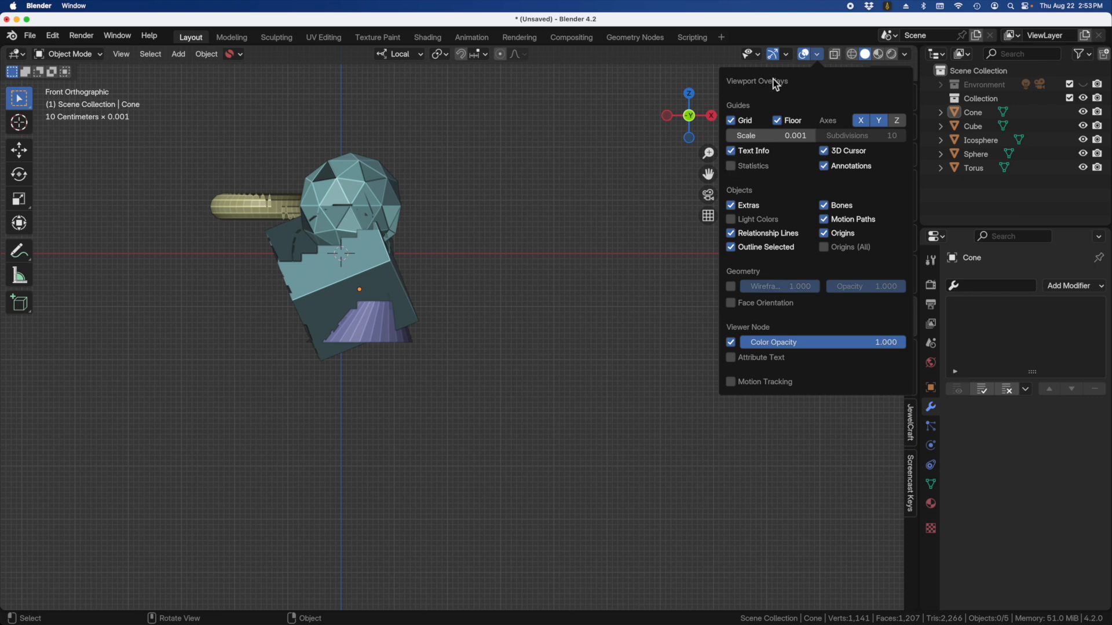
{"action": "left_click", "coordinate": [786, 56]}
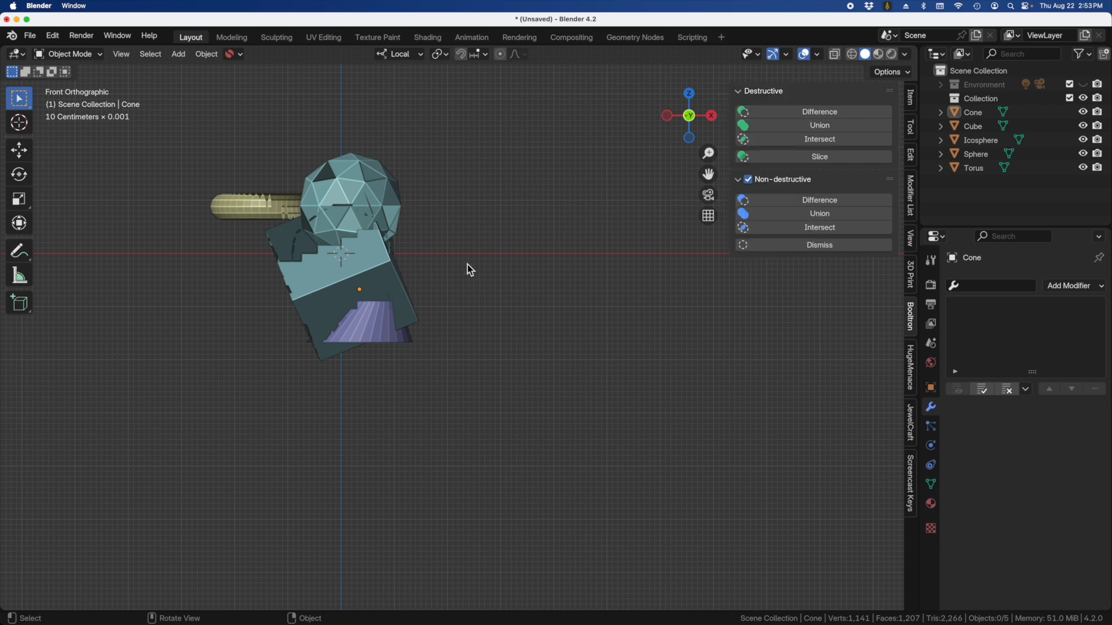
{"action": "middle_click_drag", "start_coordinate": [588, 288], "coordinate": [531, 314]}
{"action": "scroll", "coordinate": [528, 311], "scroll_direction": "up", "scroll_amount": 2}
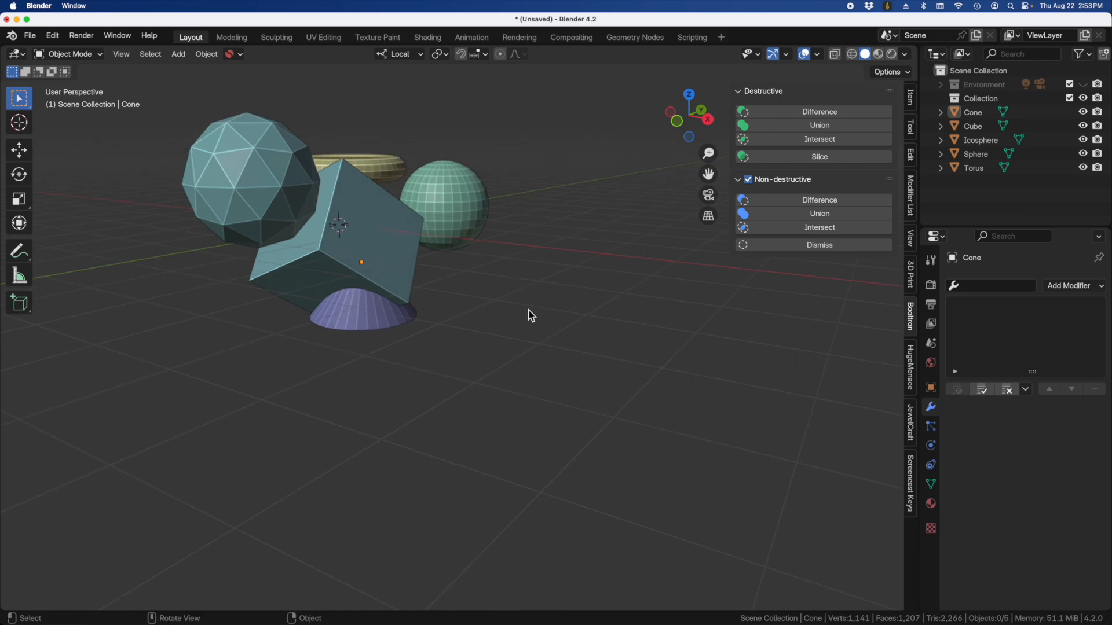
{"action": "scroll", "coordinate": [528, 310], "scroll_direction": "down", "scroll_amount": 6}
{"action": "scroll", "coordinate": [398, 233], "scroll_direction": "up", "scroll_amount": 3}
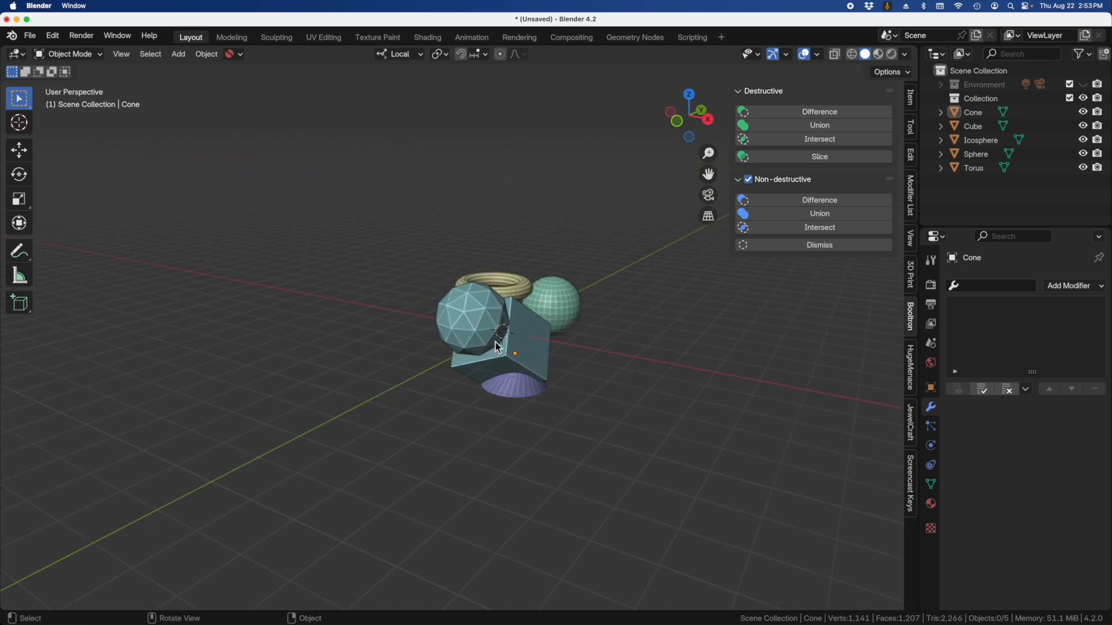
{"action": "middle_click_drag", "start_coordinate": [495, 343], "coordinate": [249, 324]}
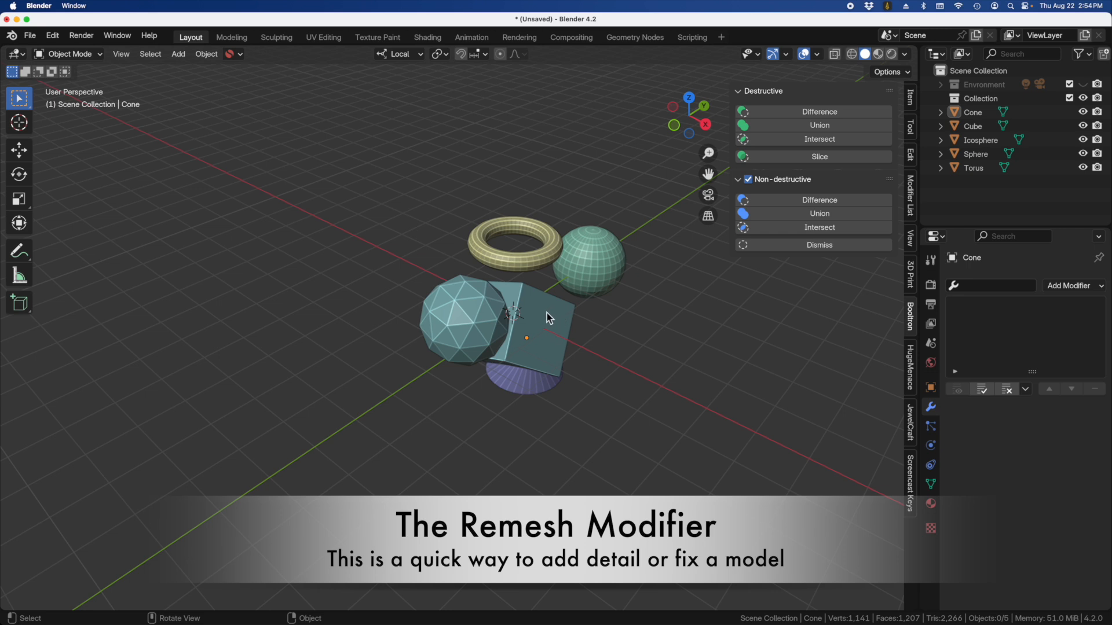
Apply Rotation & Scale to the ico sphere and show its transform values
{"action": "left_click", "coordinate": [471, 332]}
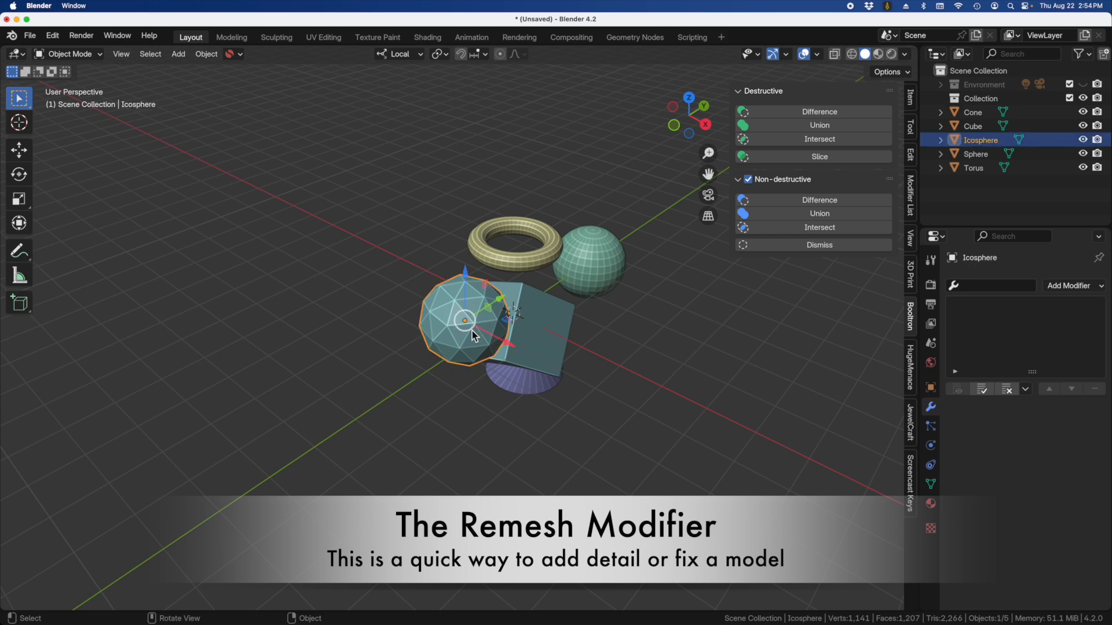
{"action": "scroll", "coordinate": [487, 339], "scroll_direction": "up", "scroll_amount": 1}
{"action": "scroll", "coordinate": [487, 339], "scroll_direction": "up", "scroll_amount": 2}
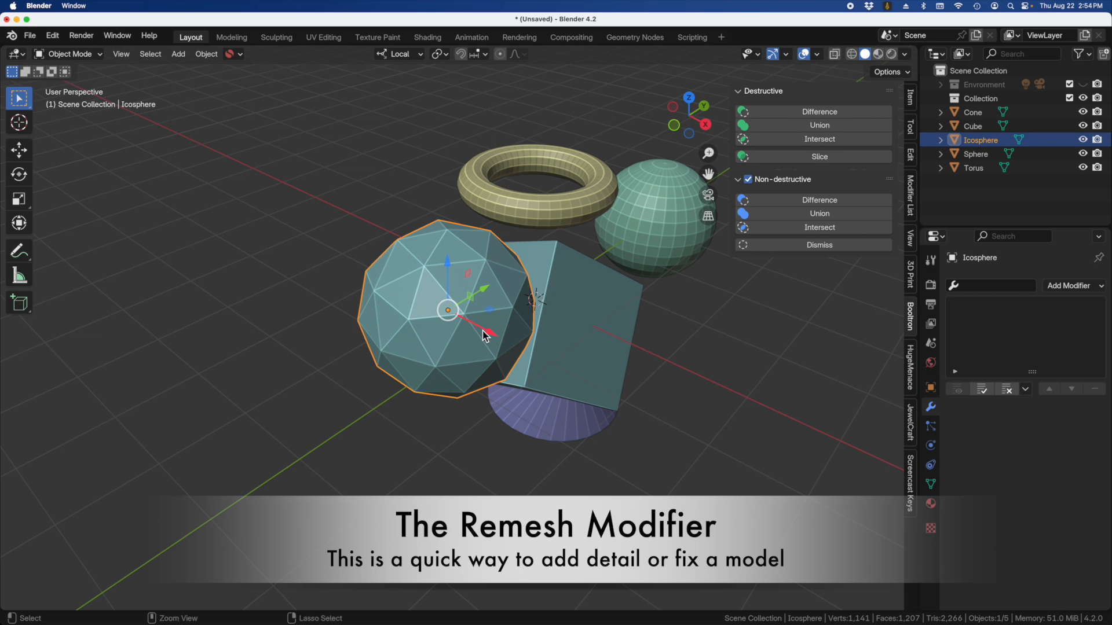
{"action": "key", "text": "ctrl+a"}
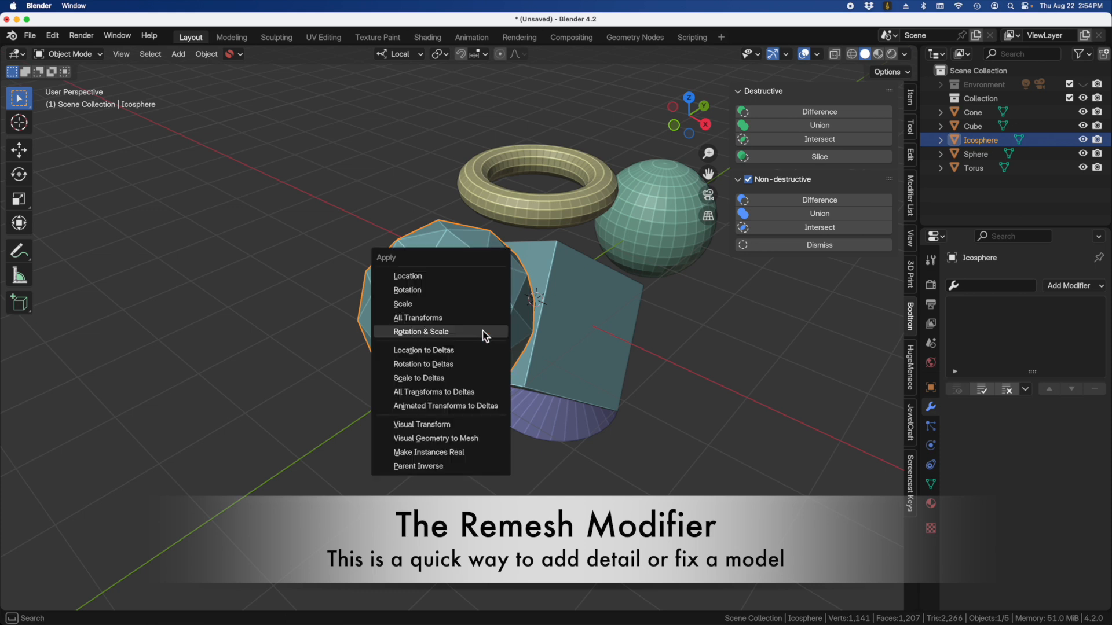
{"action": "left_click", "coordinate": [438, 333]}
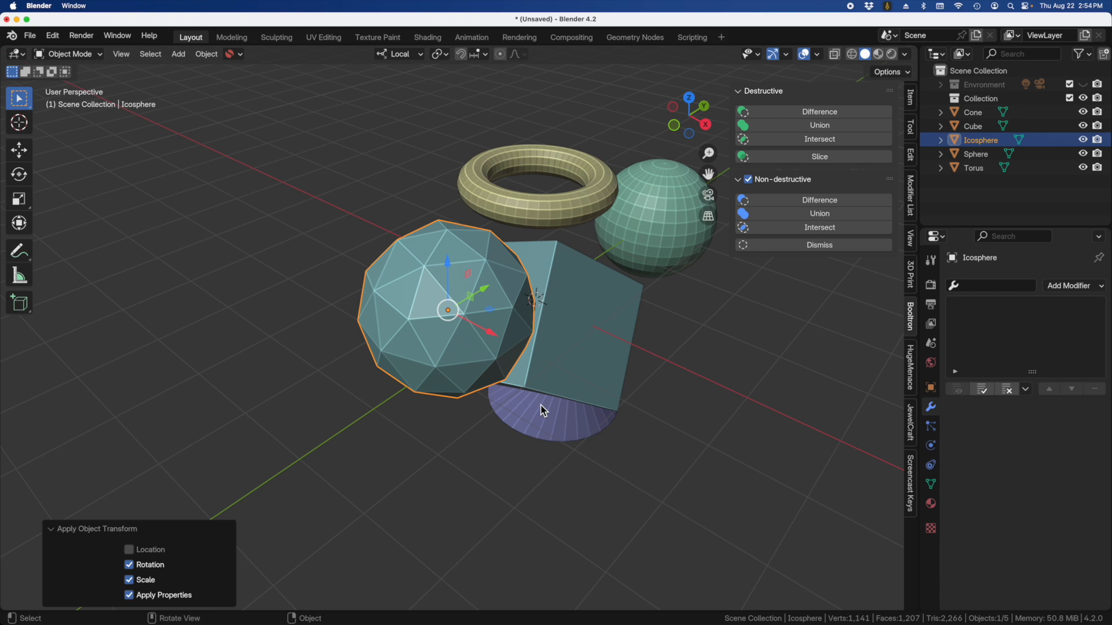
{"action": "left_click", "coordinate": [907, 110]}
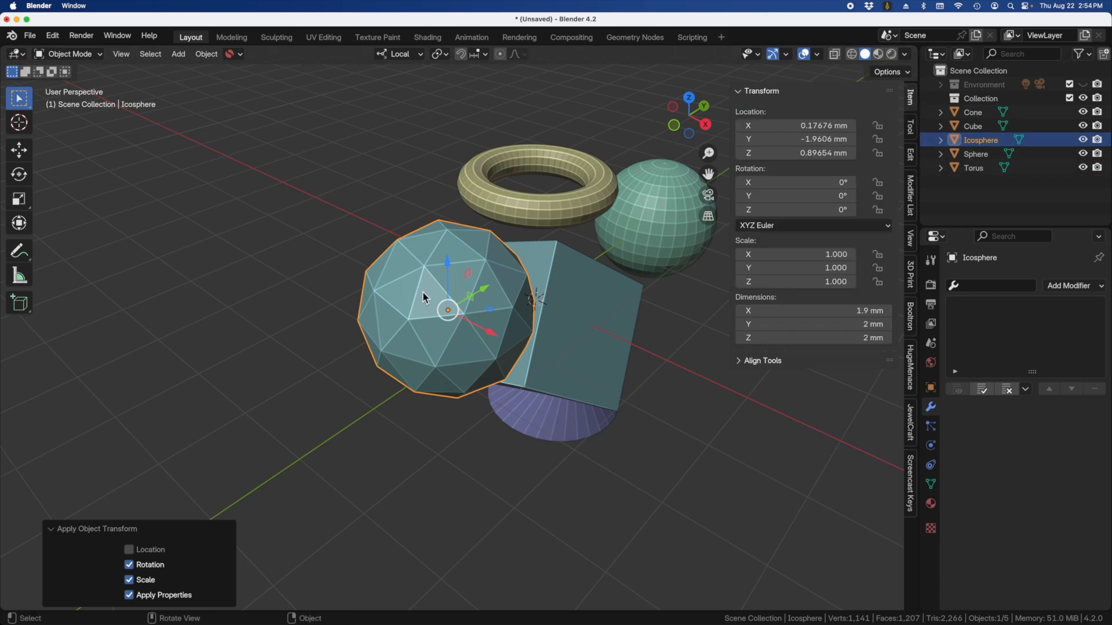
Scale the ico sphere up uniformly by about 1.48 and apply its Rotation & Scale again
{"action": "left_click", "coordinate": [434, 307]}
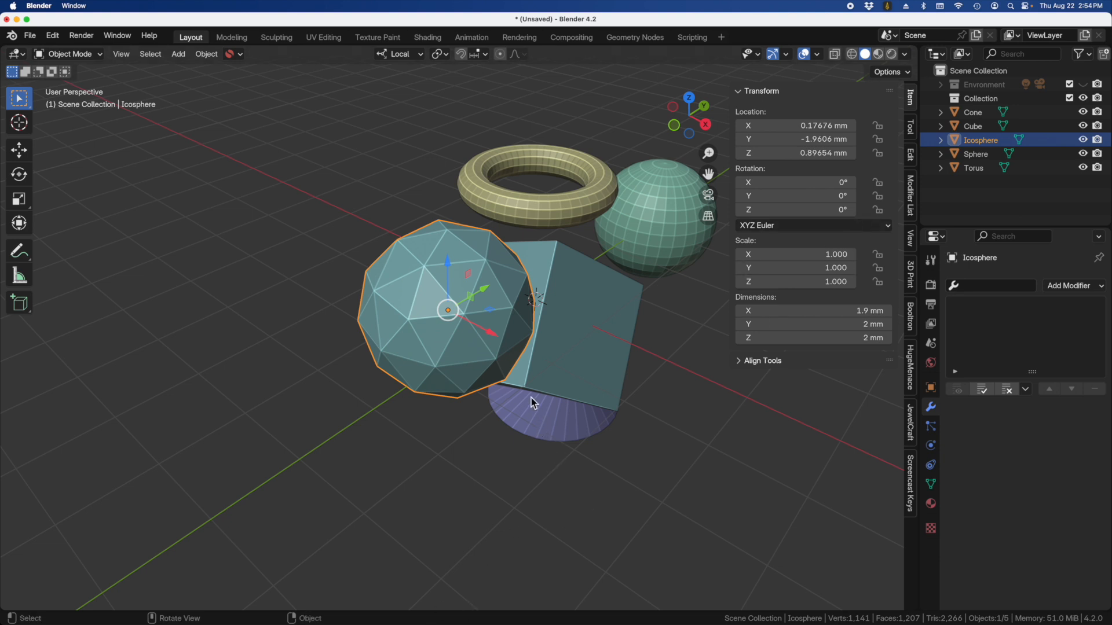
{"action": "key", "text": "s"}
{"action": "left_click", "coordinate": [565, 440]}
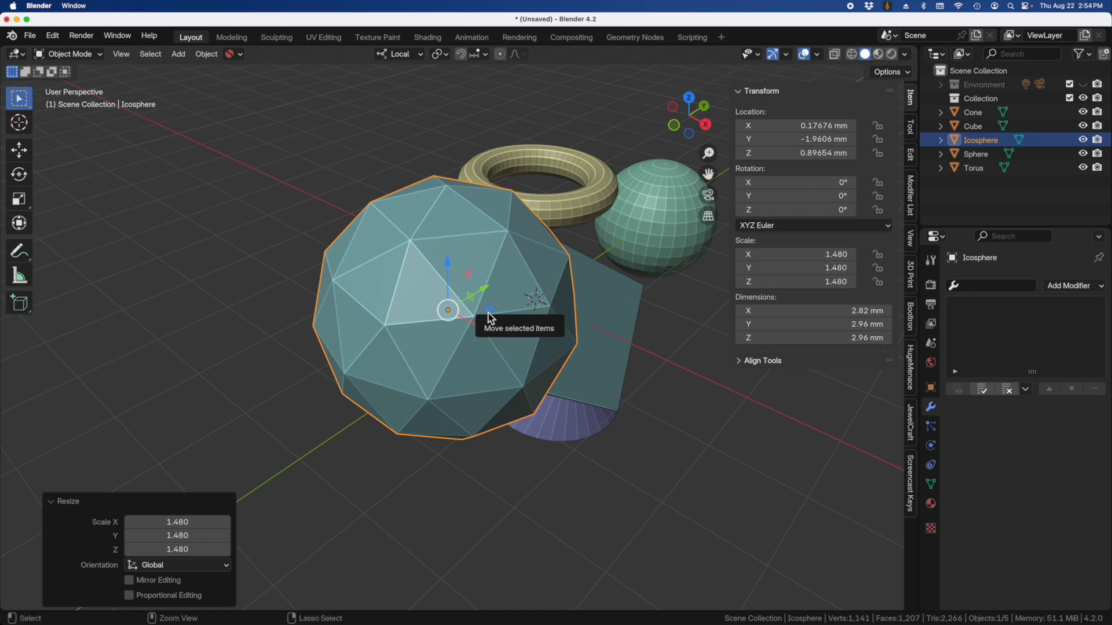
{"action": "key", "text": "ctrl+a"}
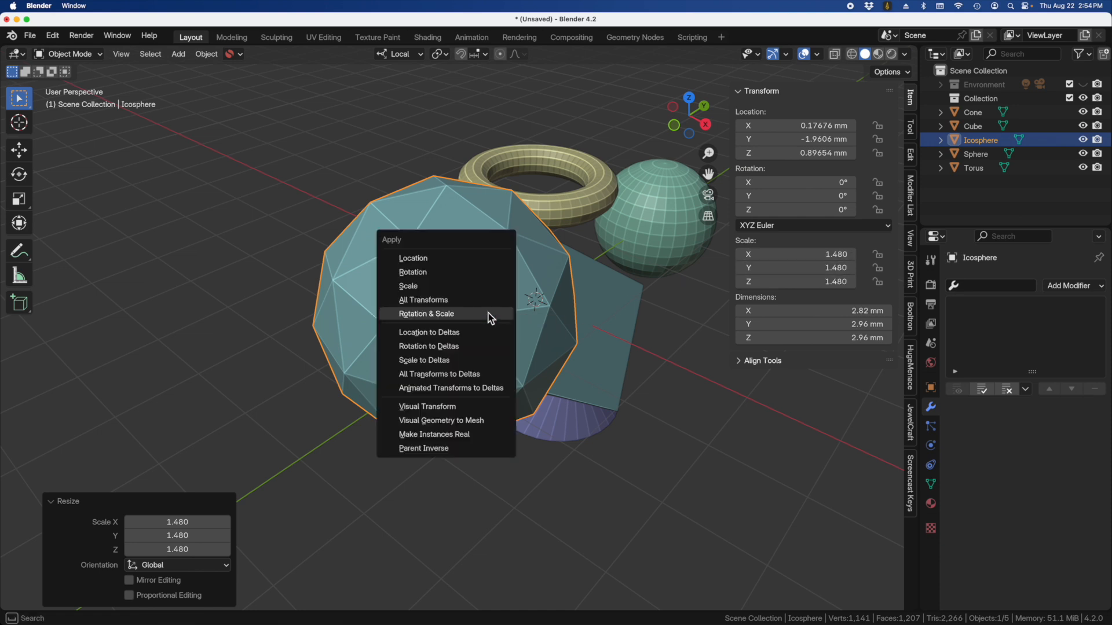
{"action": "left_click", "coordinate": [427, 315]}
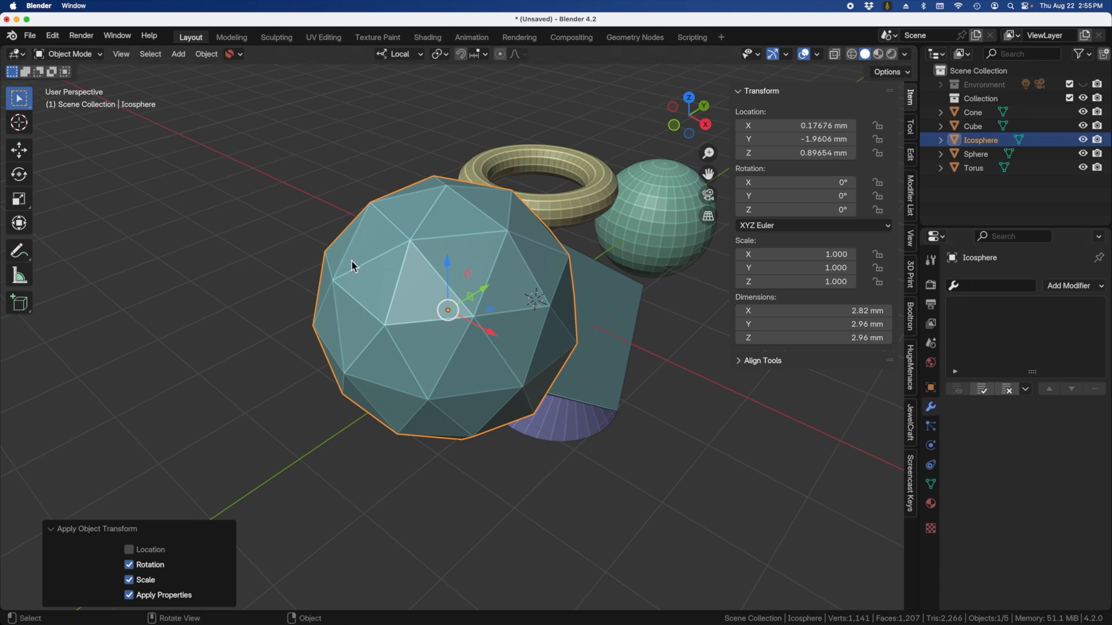
Add a Remesh modifier to the ico sphere
{"action": "left_click", "coordinate": [1074, 286]}
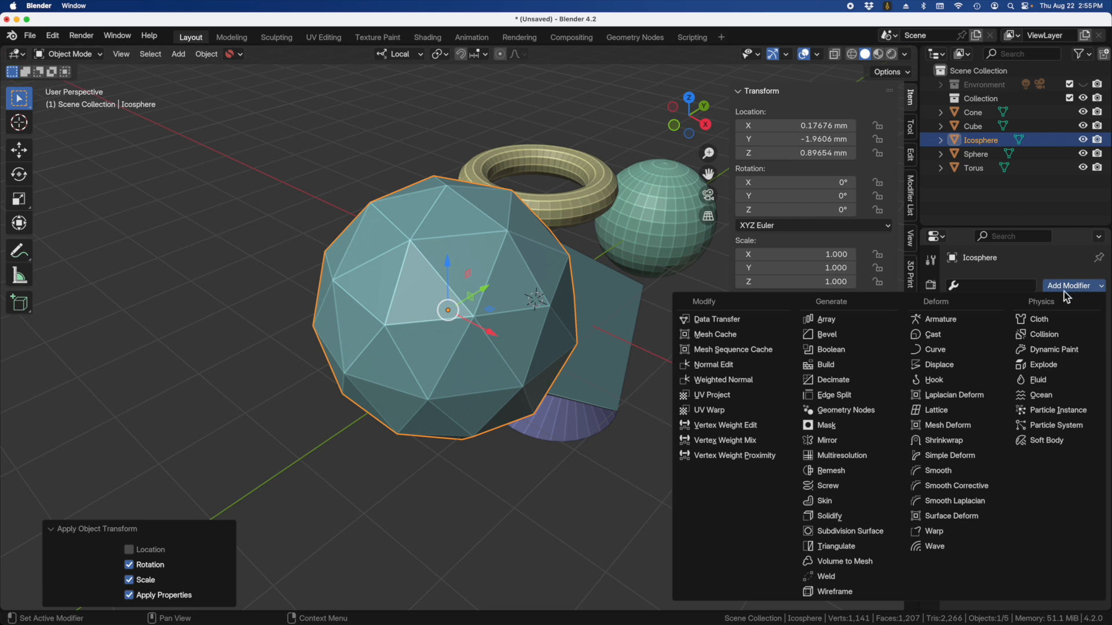
{"action": "left_click", "coordinate": [835, 476]}
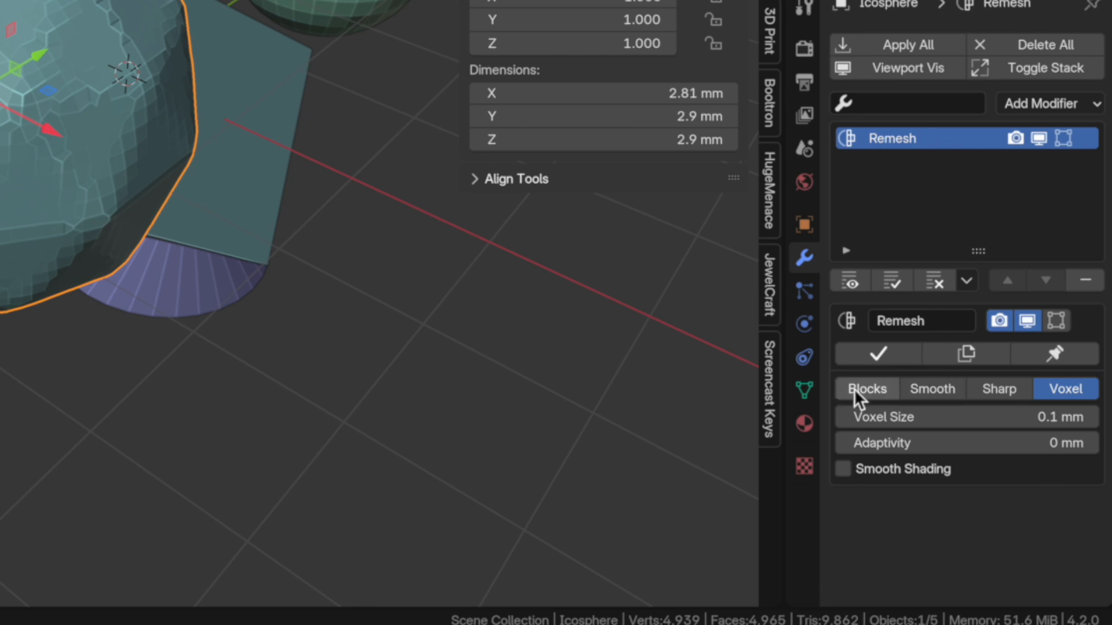
Try the Remesh modifier's Blocks, Smooth and Sharp modes on the ico sphere and return it to Voxel mode
{"action": "left_click", "coordinate": [865, 390]}
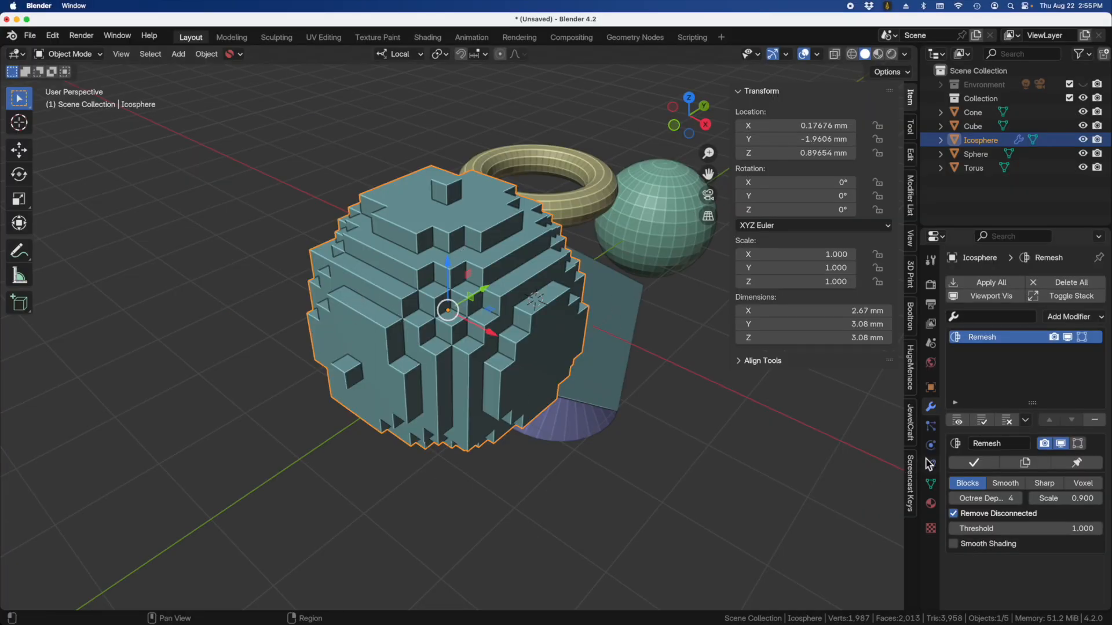
{"action": "left_click", "coordinate": [1008, 483]}
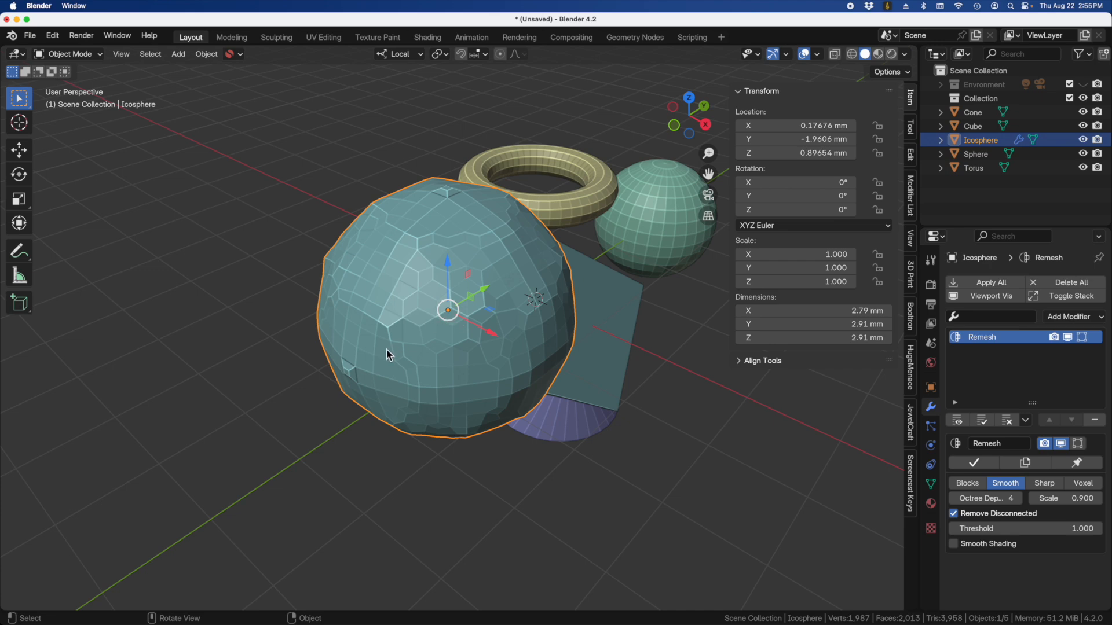
{"action": "middle_click_drag", "start_coordinate": [385, 373], "coordinate": [317, 335]}
{"action": "scroll", "coordinate": [324, 341], "scroll_direction": "up", "scroll_amount": 4}
{"action": "scroll", "coordinate": [332, 345], "scroll_direction": "down", "scroll_amount": 4}
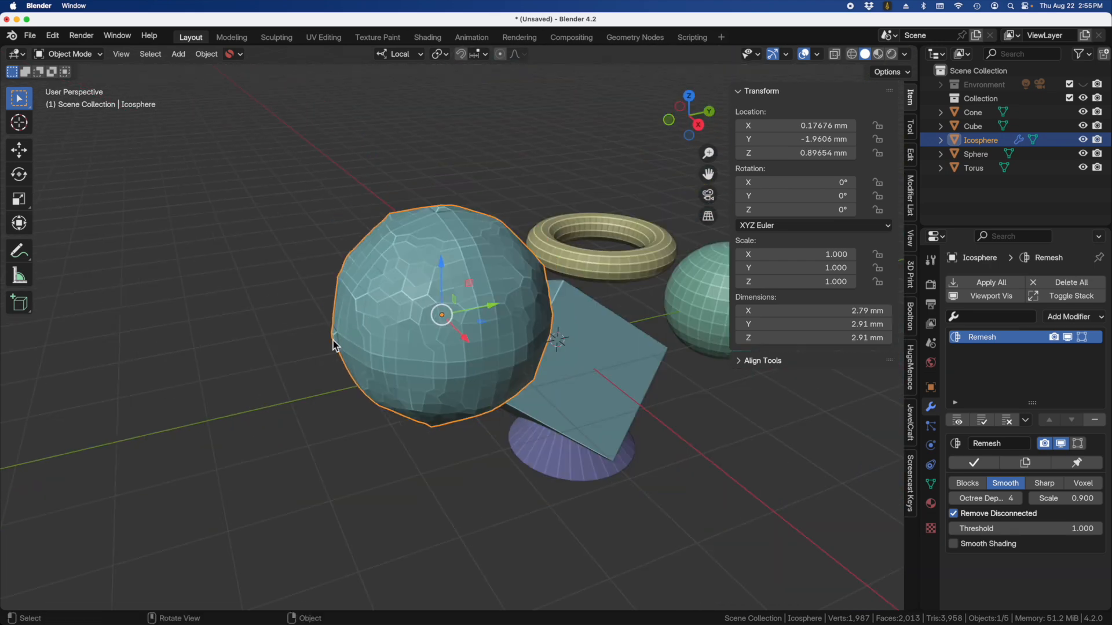
{"action": "left_click", "coordinate": [1051, 487]}
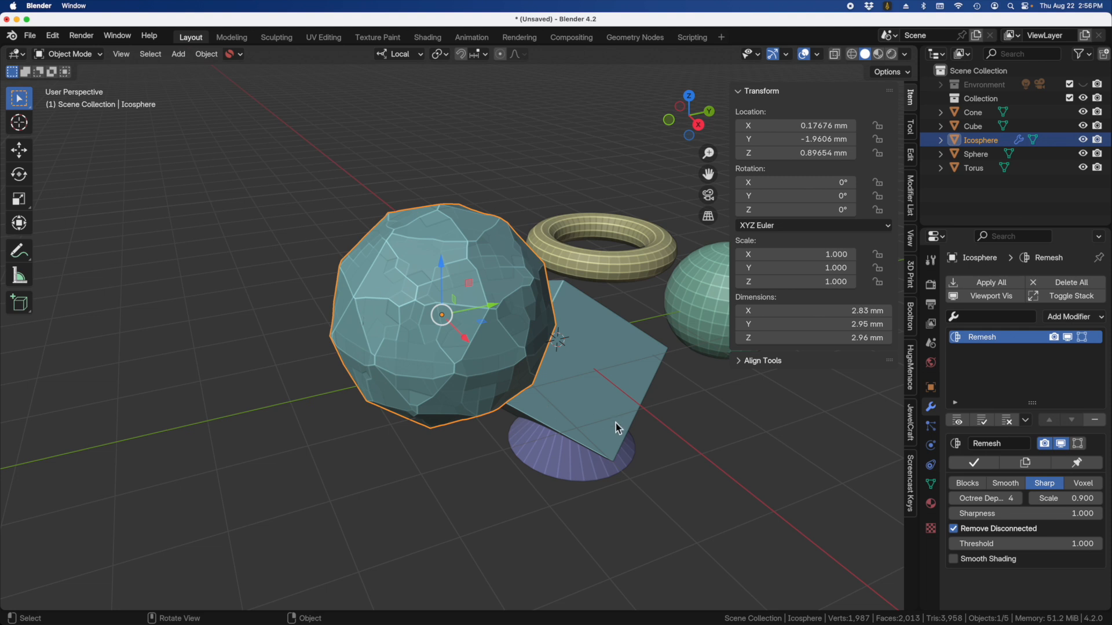
{"action": "left_click", "coordinate": [1084, 486]}
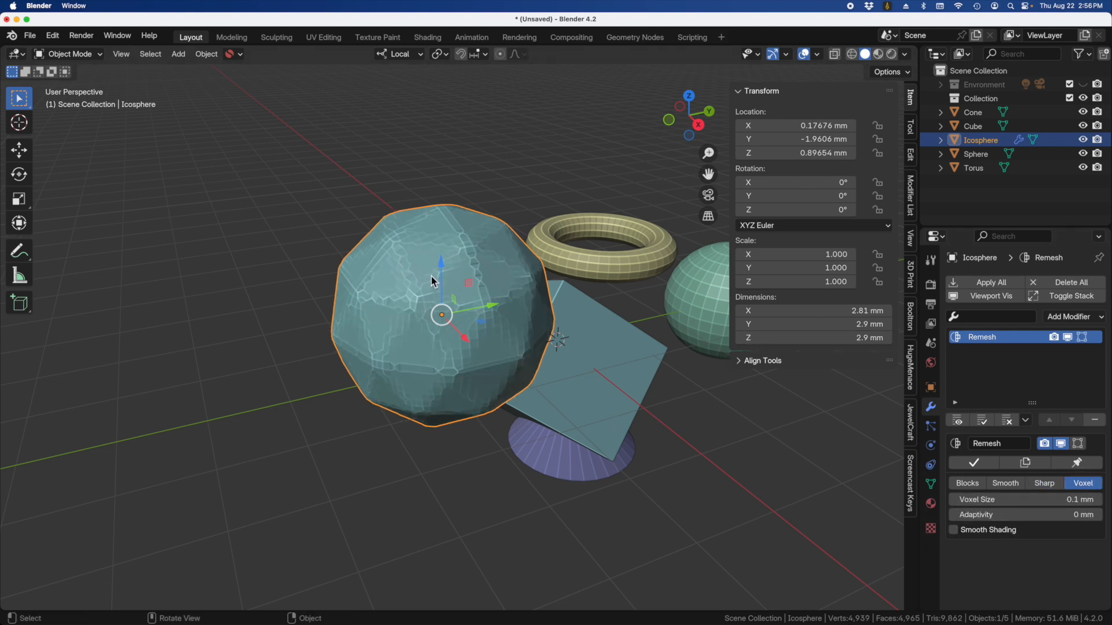
Try Remesh voxel sizes of 0.05 mm and about 0.0744 mm on the ico sphere
{"action": "scroll", "coordinate": [468, 293], "scroll_direction": "up", "scroll_amount": 2}
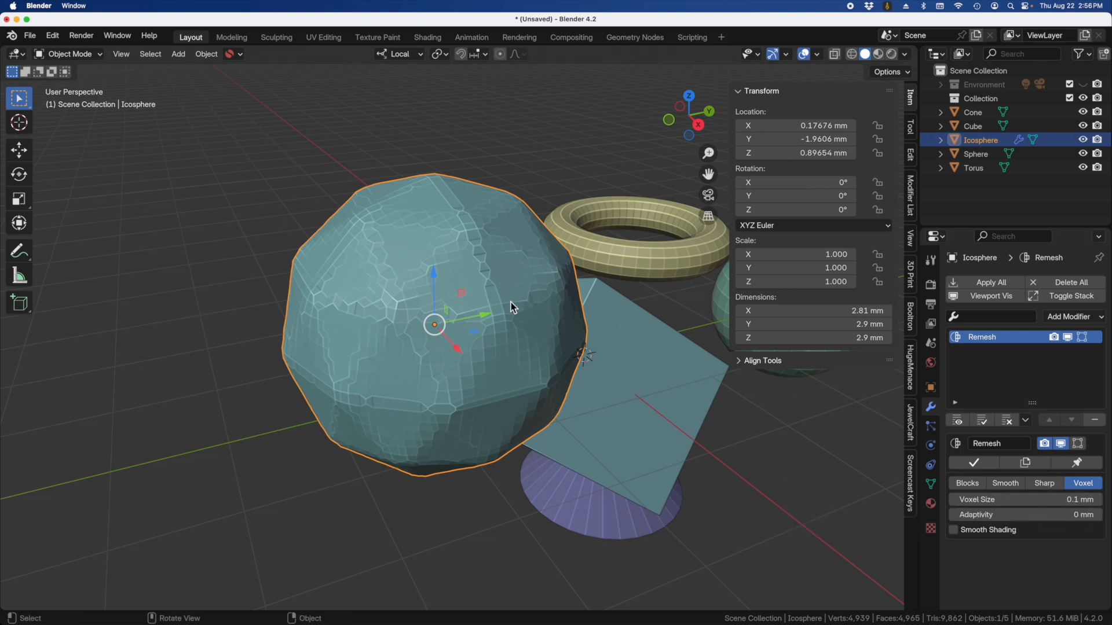
{"action": "left_click", "coordinate": [1026, 501]}
{"action": "left_click", "coordinate": [1025, 508]}
{"action": "left_click_drag", "start_coordinate": [1032, 503], "coordinate": [868, 499]}
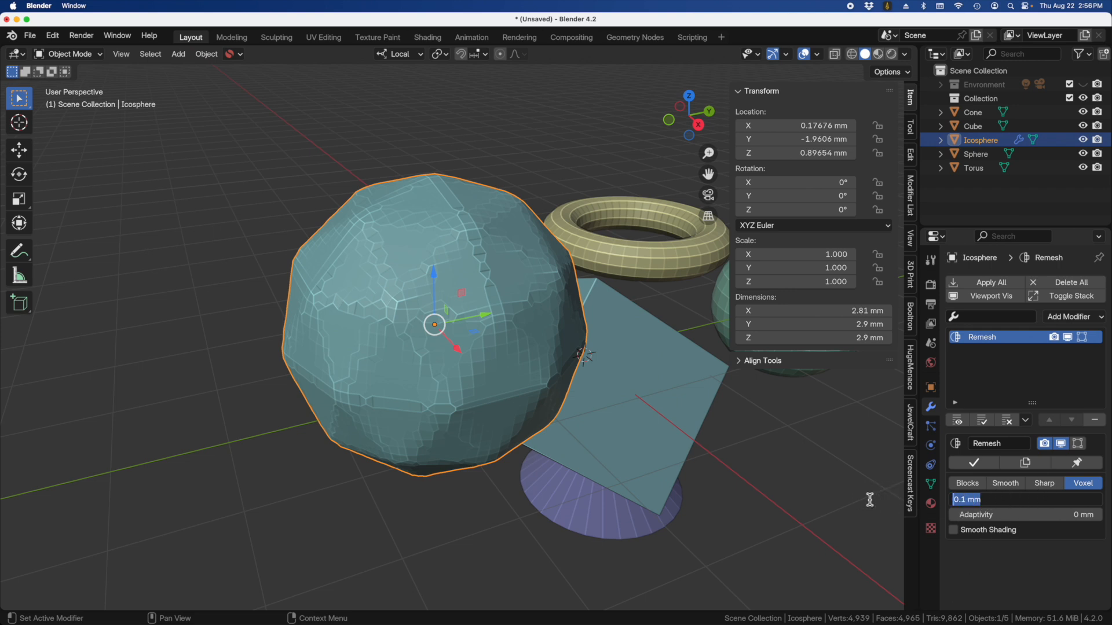
{"action": "type", "text": "0.05"}
{"action": "key", "text": "Return"}
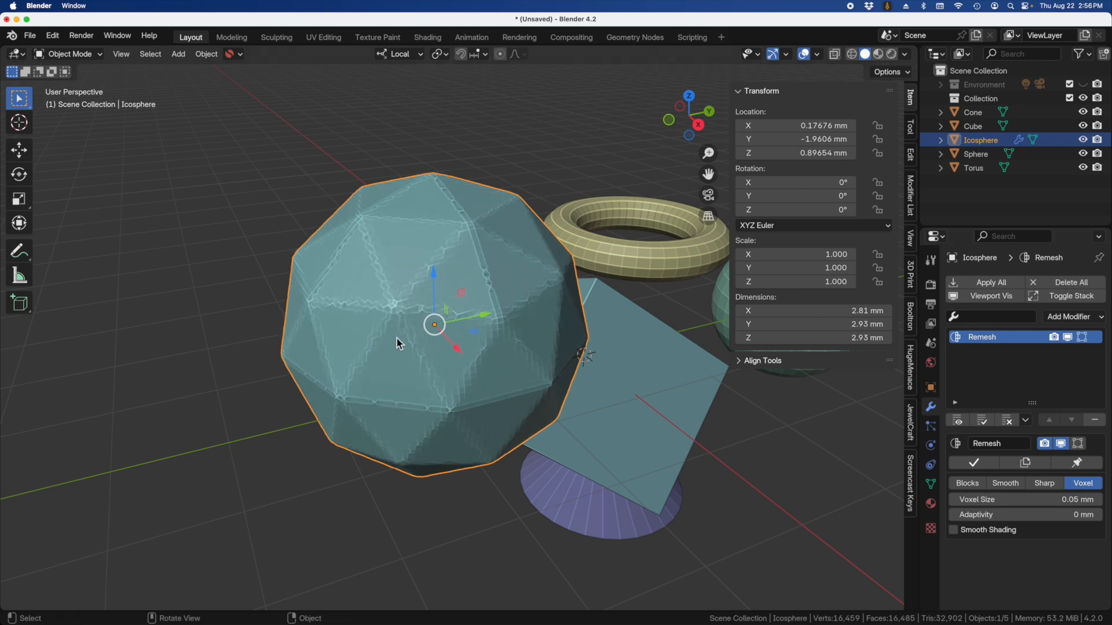
{"action": "left_click_drag", "start_coordinate": [1026, 500], "coordinate": [1068, 509]}
{"action": "mouse_move", "coordinate": [1000, 497]}
{"action": "left_mouse_down"}
{"action": "mouse_move", "coordinate": [1045, 499]}
{"action": "mouse_move", "coordinate": [1014, 499]}
{"action": "left_mouse_up"}
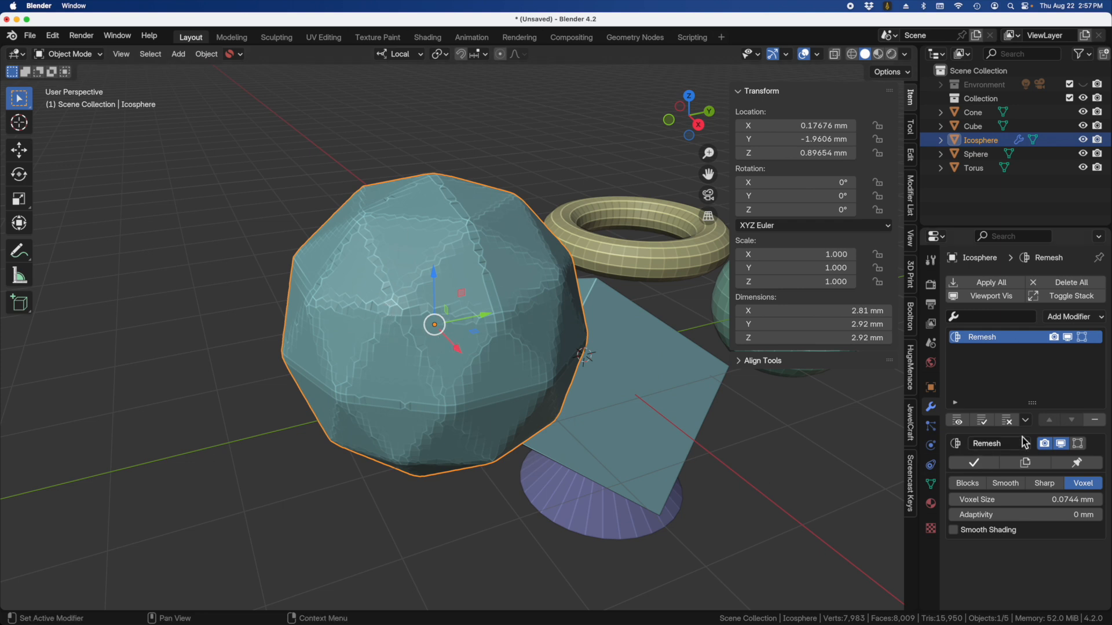
Inspect the ico sphere's mesh in wireframe, coarsen the Remesh voxel size to about 0.0902 mm, and return to solid shading
{"action": "left_click", "coordinate": [854, 55]}
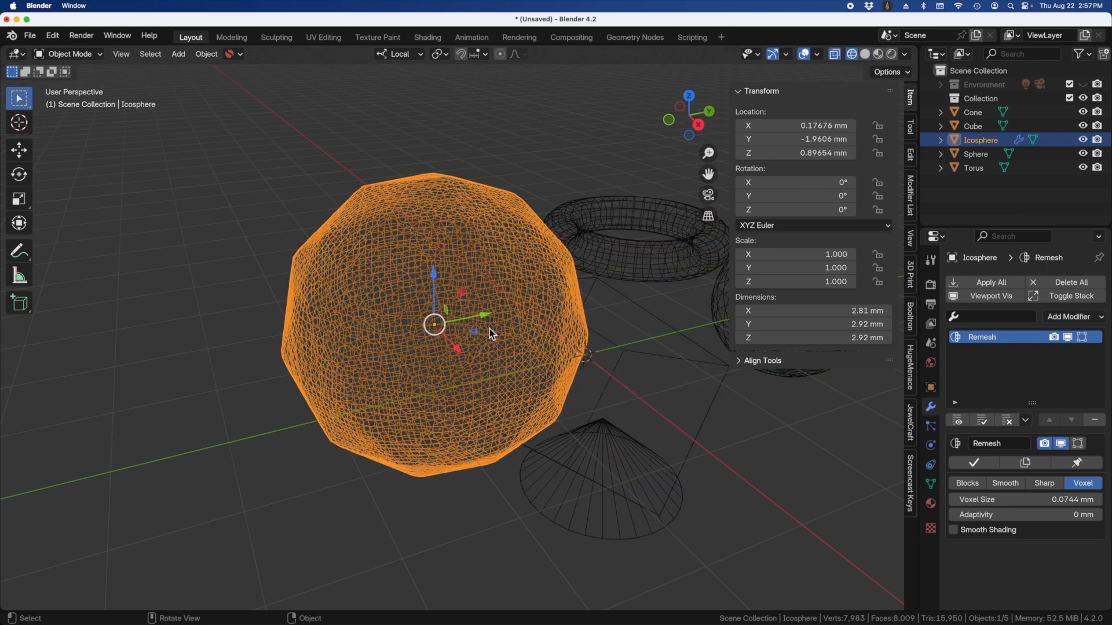
{"action": "middle_click_drag", "start_coordinate": [406, 341], "coordinate": [479, 302]}
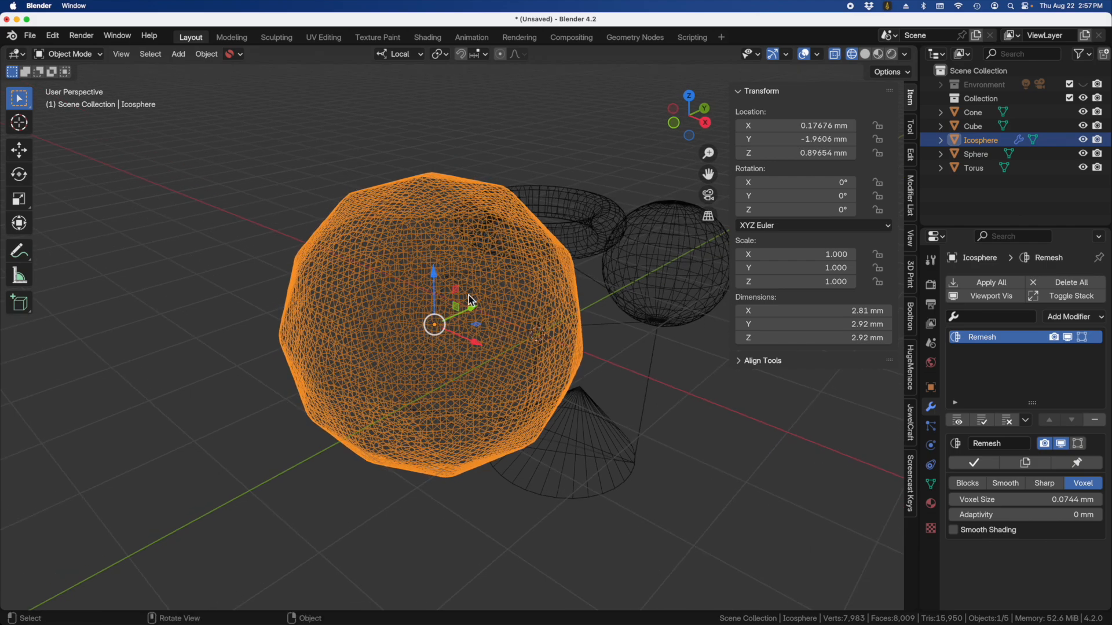
{"action": "scroll", "coordinate": [451, 297], "scroll_direction": "up", "scroll_amount": 2}
{"action": "scroll", "coordinate": [448, 291], "scroll_direction": "up", "scroll_amount": 1}
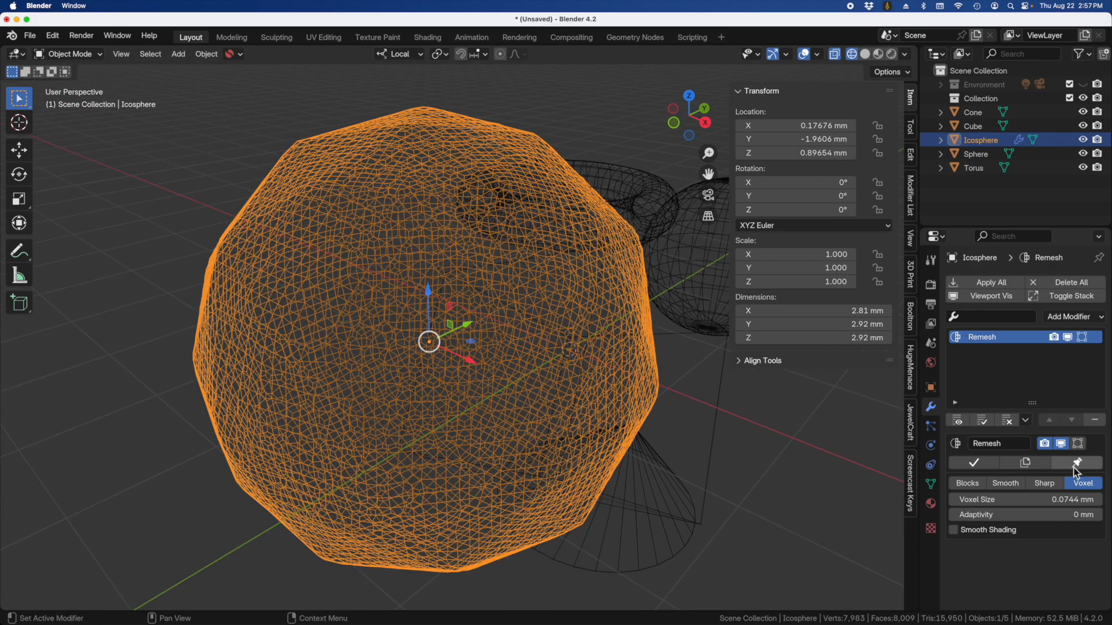
{"action": "left_click_drag", "start_coordinate": [1074, 499], "coordinate": [987, 497]}
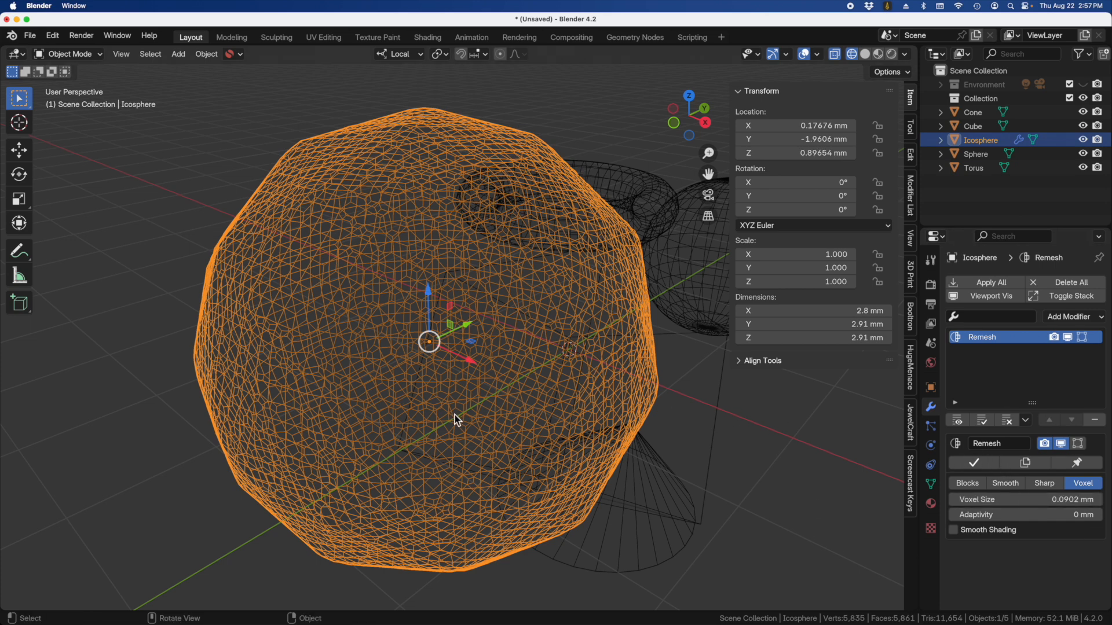
{"action": "left_click", "coordinate": [865, 54]}
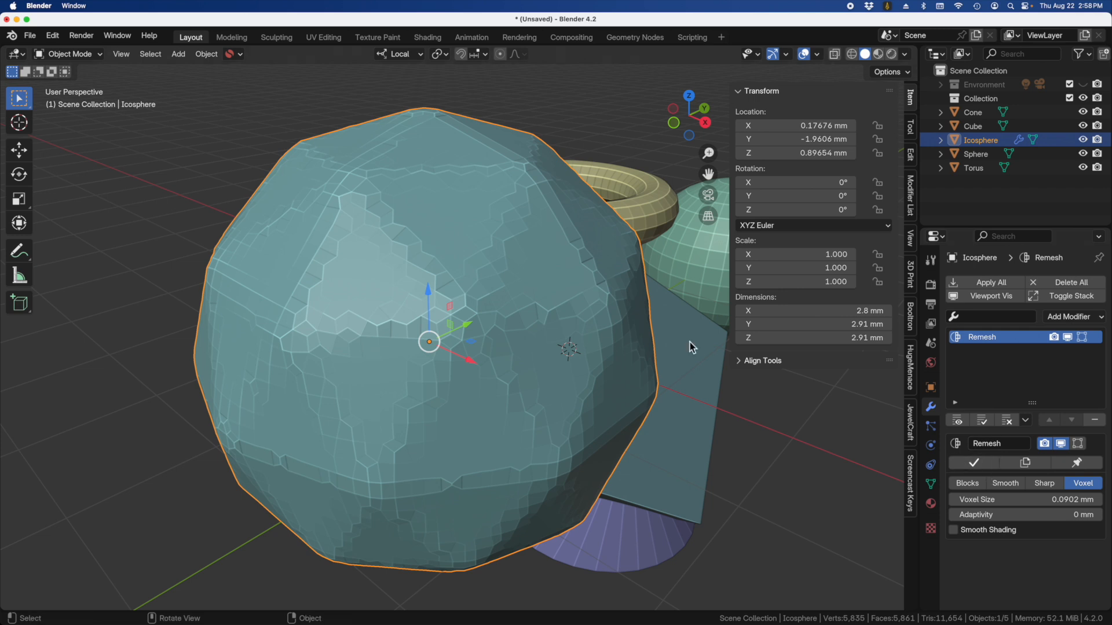
Apply the Remesh modifier to the ico sphere, comparing its Edit Mode mesh before and after
{"action": "key", "text": "Tab"}
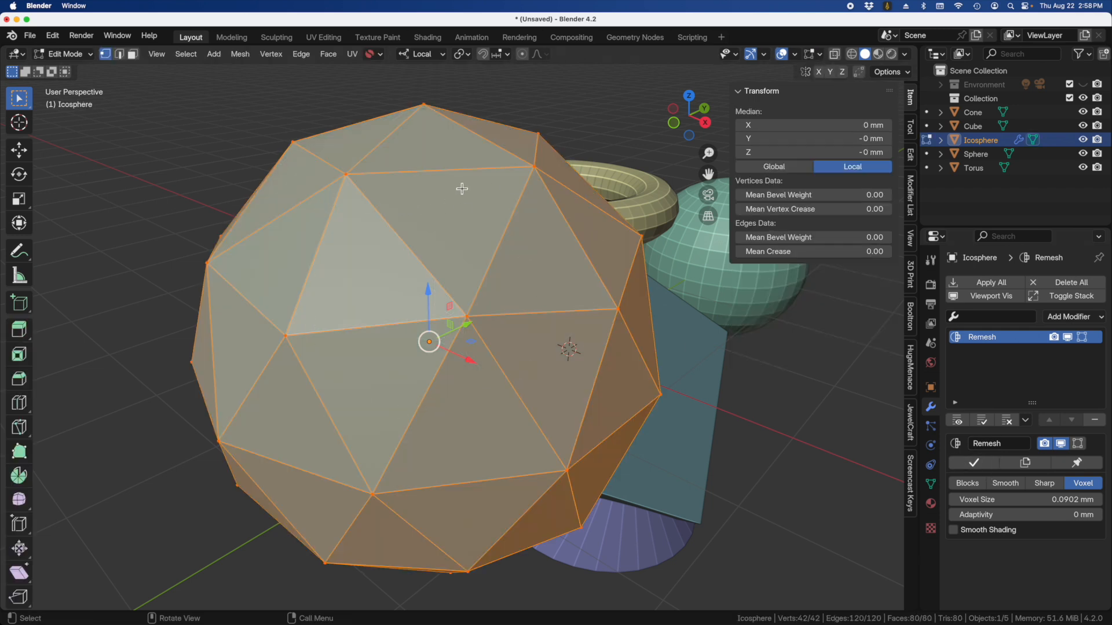
{"action": "key", "text": "Tab"}
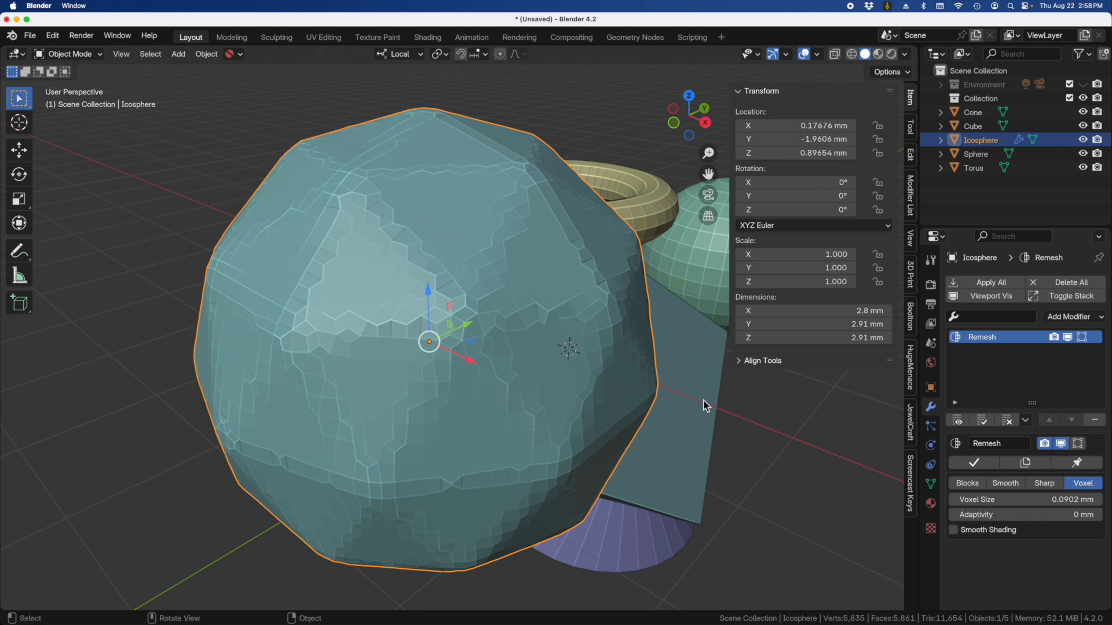
{"action": "left_click", "coordinate": [982, 464]}
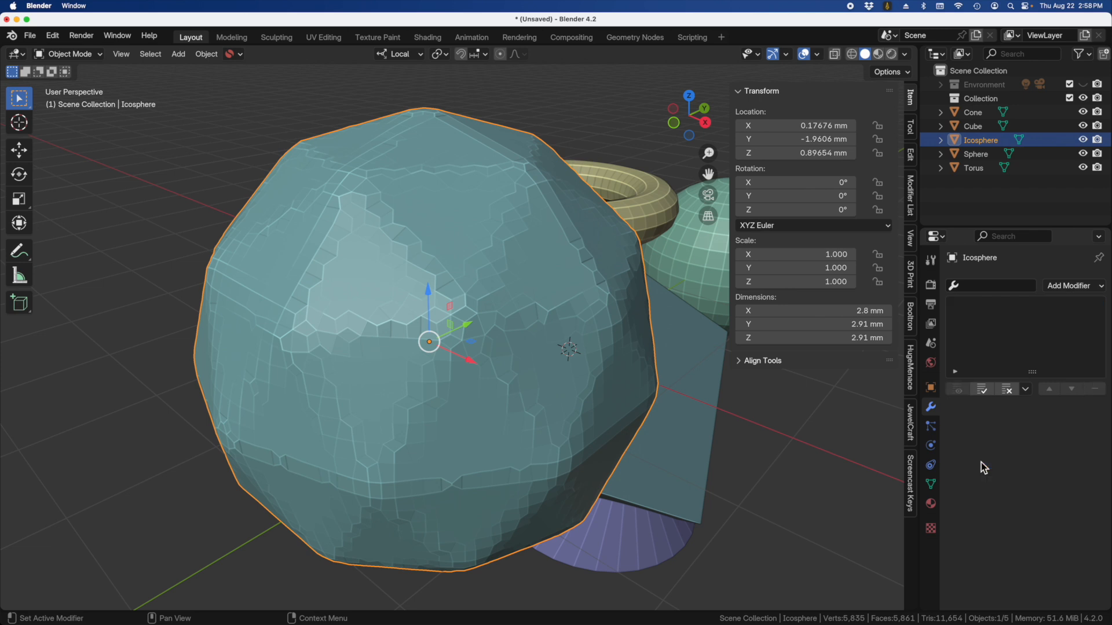
{"action": "key", "text": "Tab"}
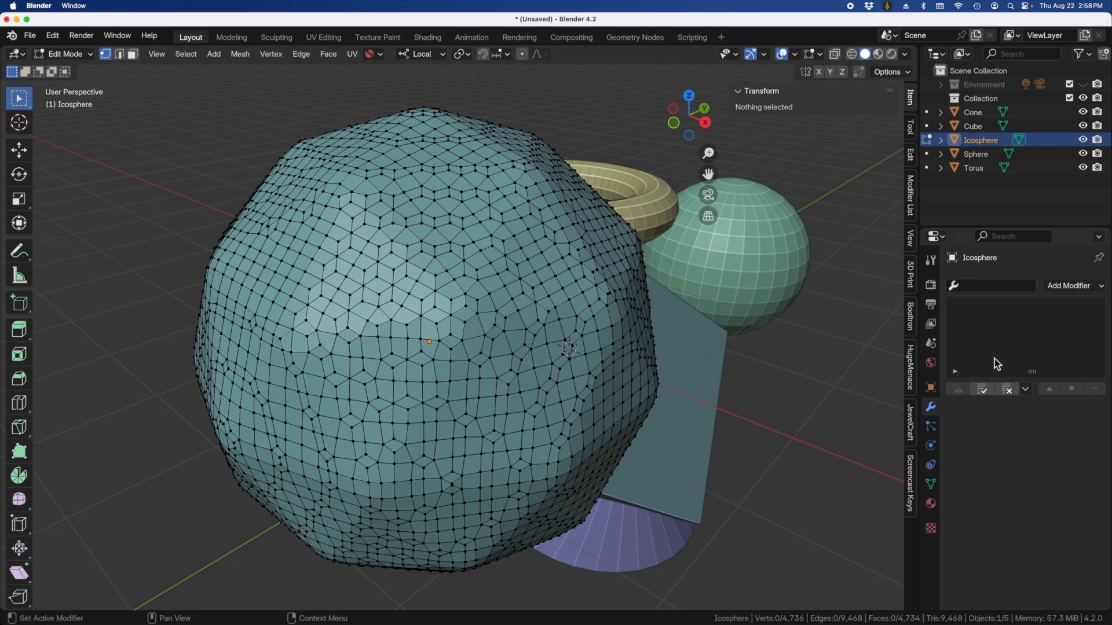
{"action": "key", "text": "Tab"}
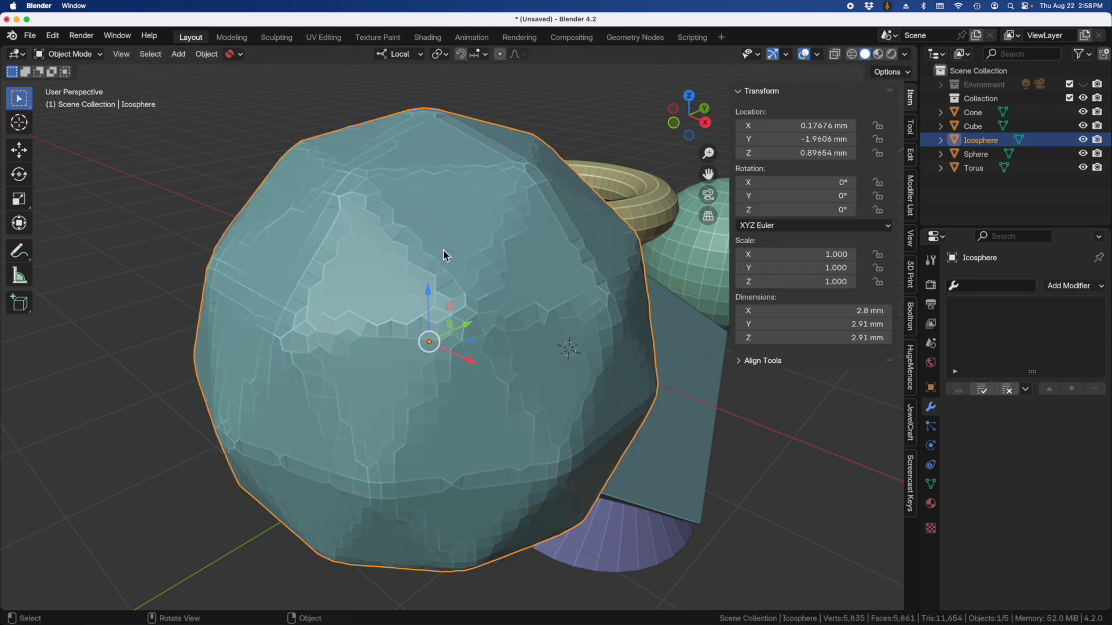
Delete the ico sphere, cube, cone and sphere, keeping only the torus in the scene
{"action": "key", "text": "x"}
{"action": "left_click", "coordinate": [510, 239]}
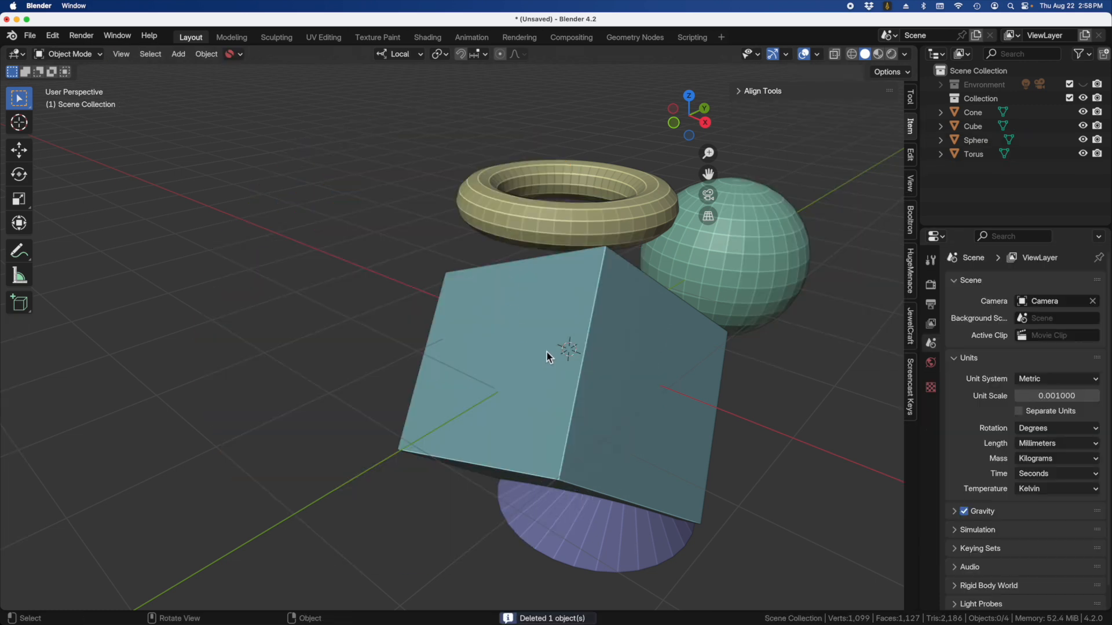
{"action": "left_click", "coordinate": [601, 223]}
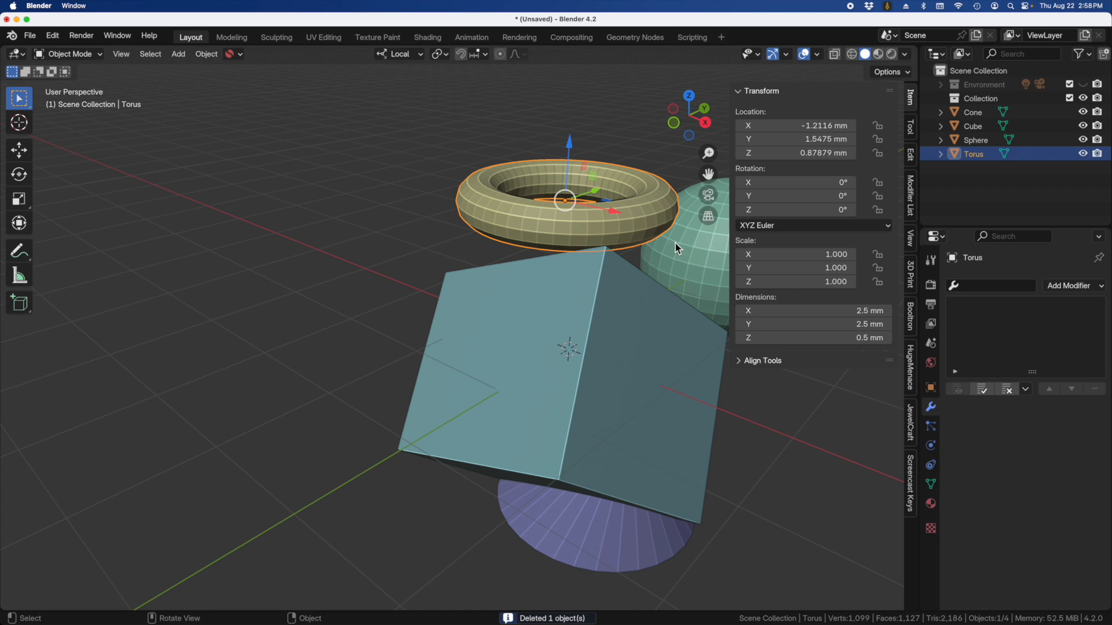
{"action": "scroll", "coordinate": [602, 260], "scroll_direction": "down", "scroll_amount": 2}
{"action": "middle_click_drag", "start_coordinate": [595, 266], "coordinate": [381, 286]}
{"action": "scroll", "coordinate": [381, 286], "scroll_direction": "down", "scroll_amount": 3}
{"action": "left_click", "coordinate": [469, 326]}
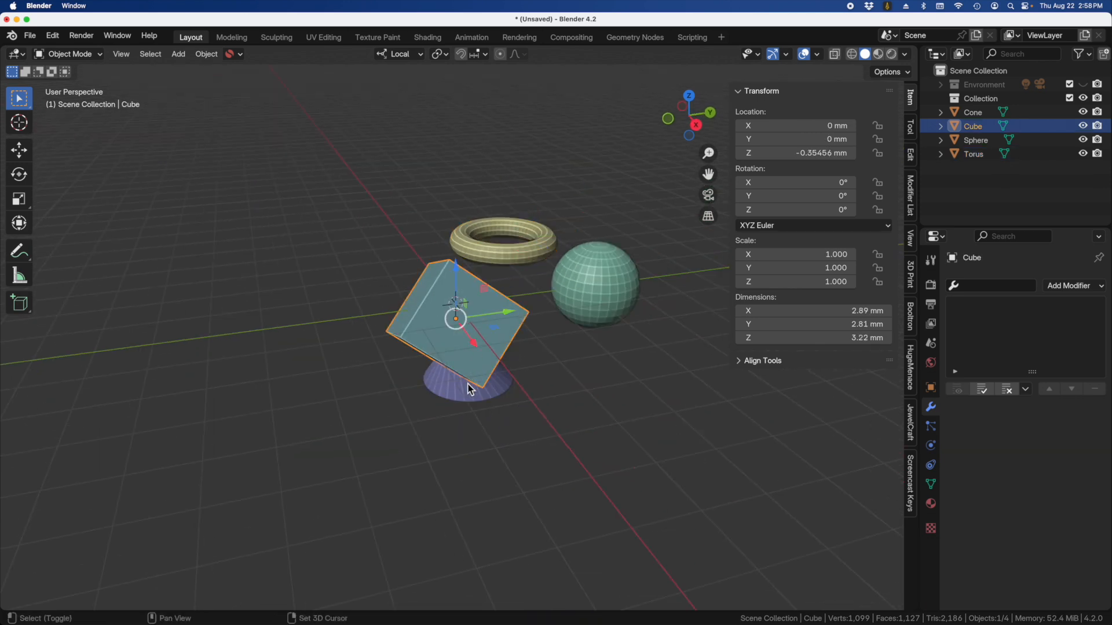
{"action": "left_click", "coordinate": [464, 398], "text": "shift"}
{"action": "left_click", "coordinate": [596, 314], "text": "shift"}
{"action": "key", "text": "x"}
{"action": "left_click", "coordinate": [600, 314]}
Clear the torus's location to the world origin and frame it in the view
{"action": "left_click", "coordinate": [520, 240]}
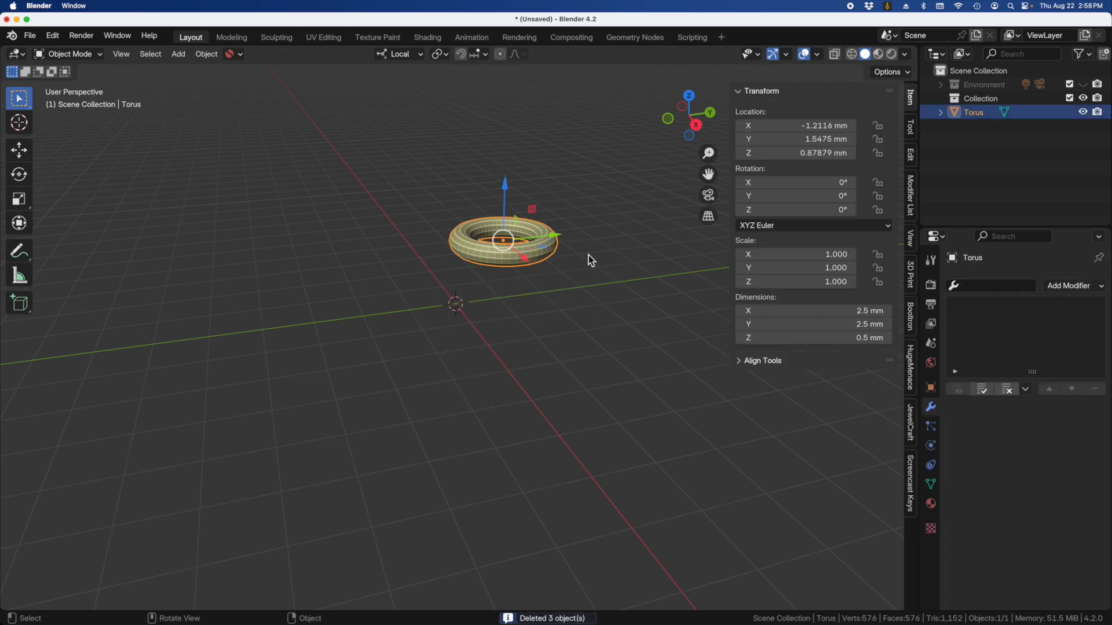
{"action": "key", "text": "alt+g"}
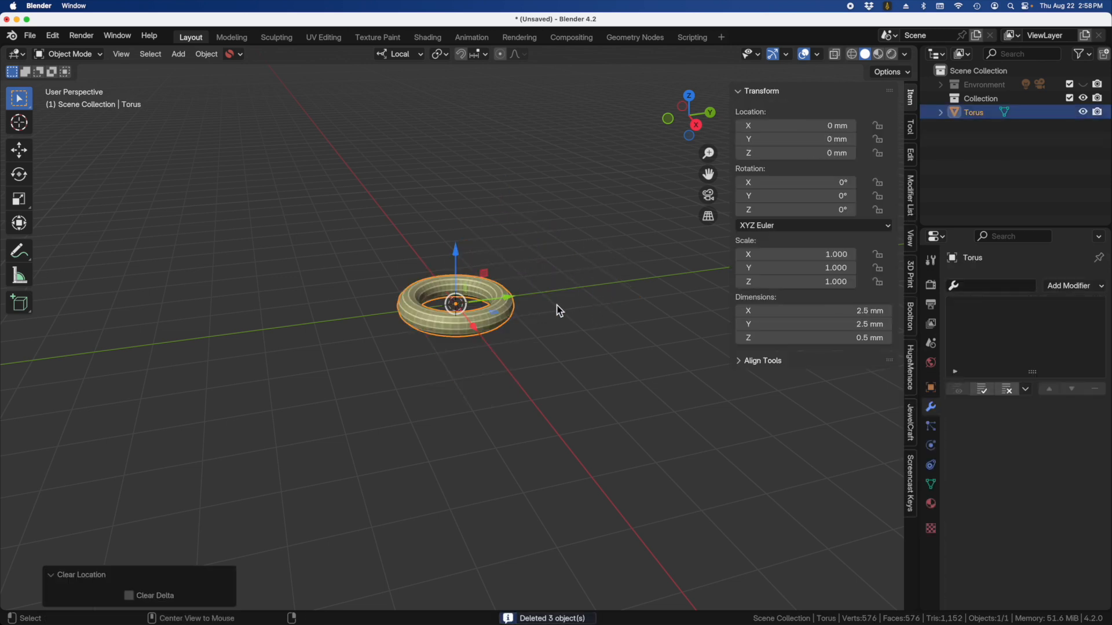
{"action": "key", "text": "KP_Decimal"}
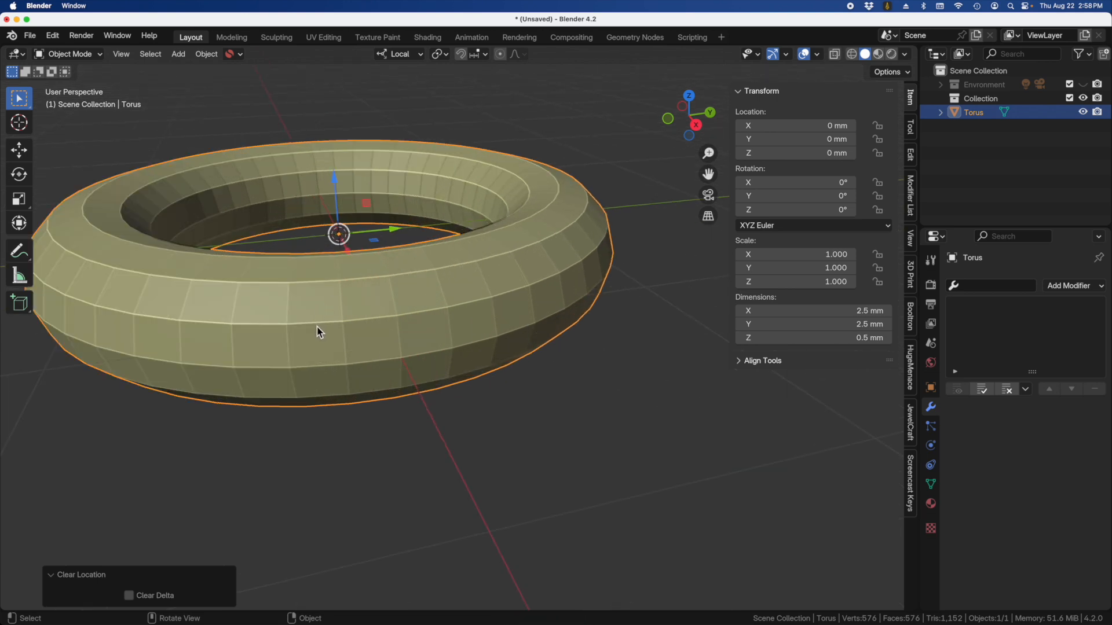
{"action": "middle_click_drag", "start_coordinate": [373, 325], "coordinate": [396, 348]}
{"action": "middle_click_drag", "start_coordinate": [494, 292], "coordinate": [463, 286]}
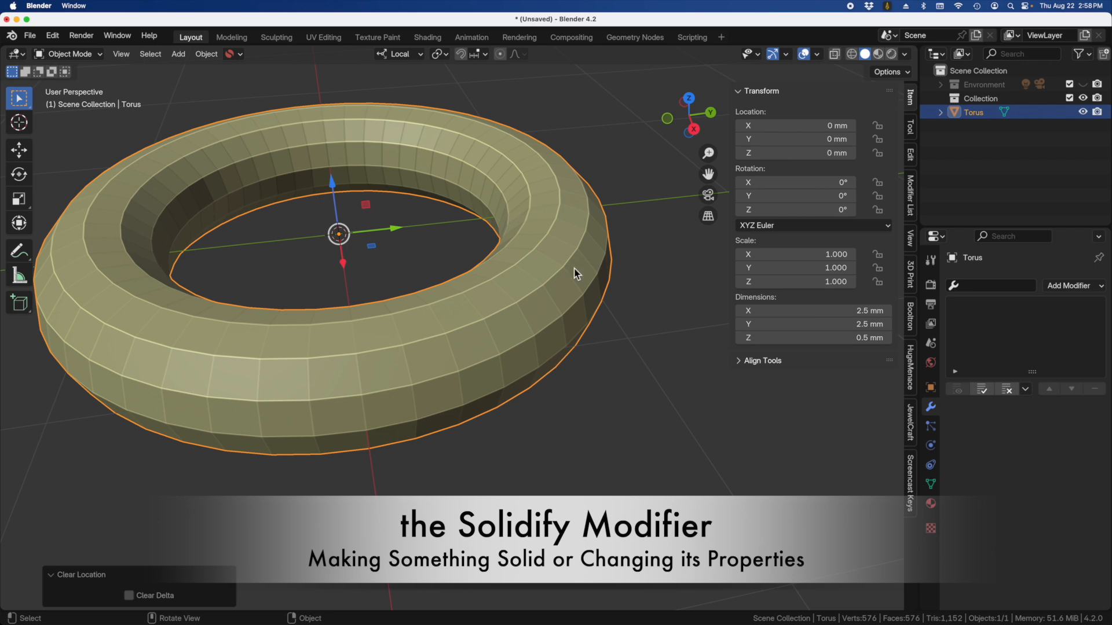
{"action": "scroll", "coordinate": [601, 292], "scroll_direction": "down", "scroll_amount": 3}
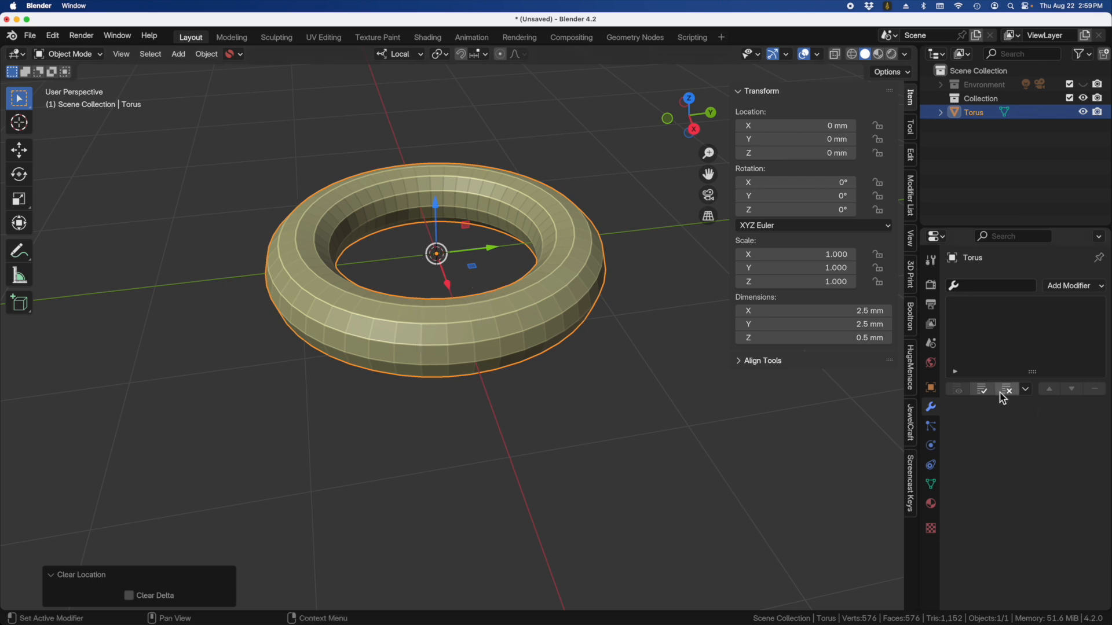
Add a Solidify modifier to the torus and display it in wireframe shading
{"action": "left_click", "coordinate": [1077, 287]}
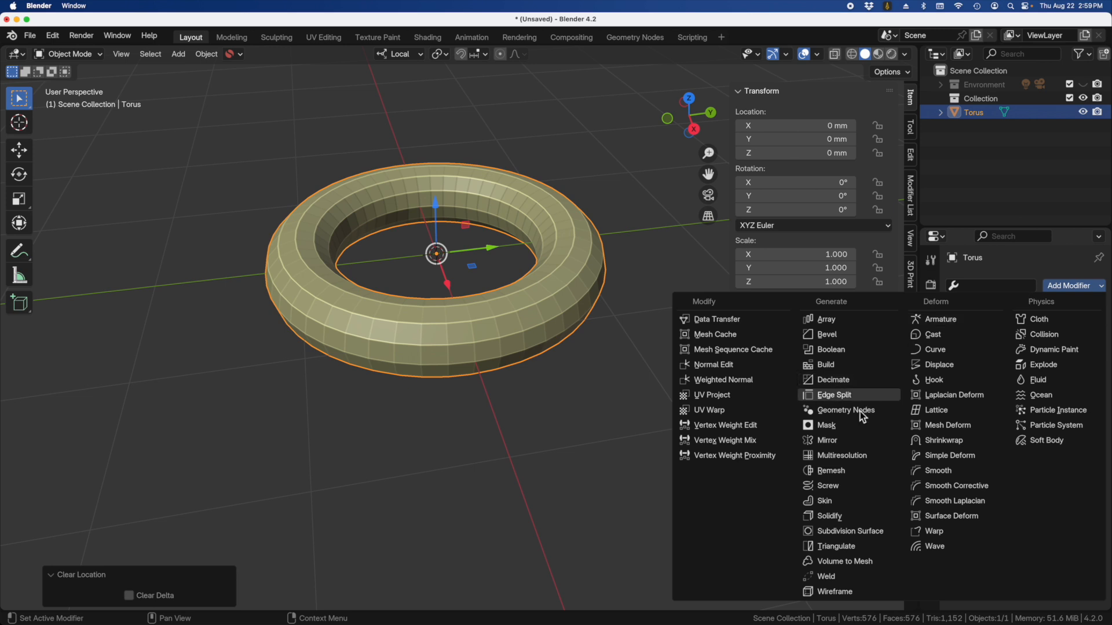
{"action": "left_click", "coordinate": [832, 520]}
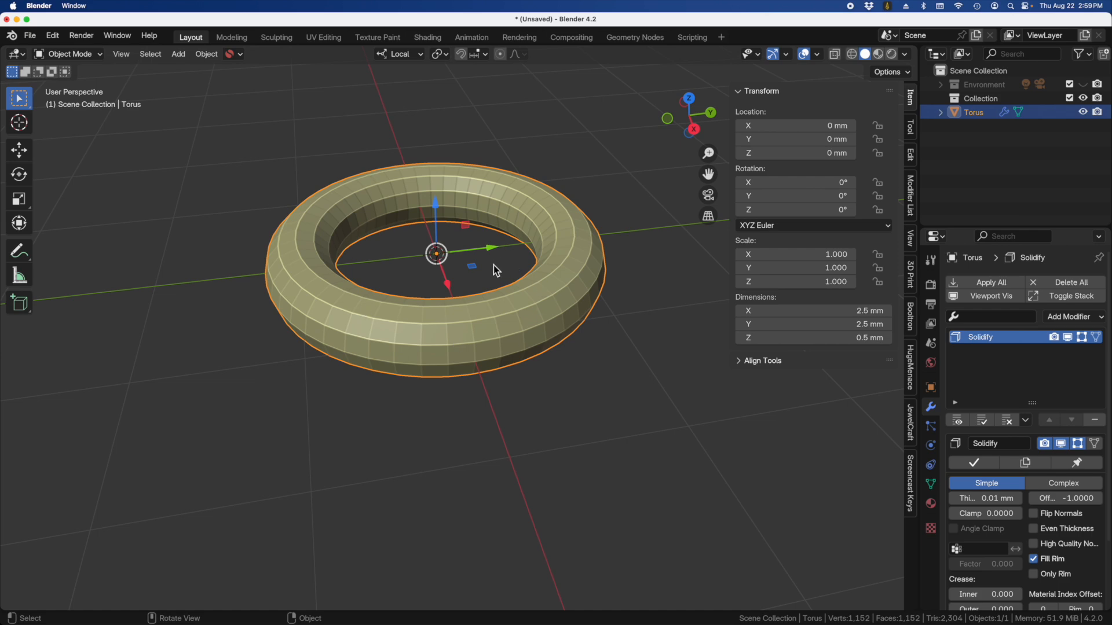
{"action": "left_click", "coordinate": [853, 54]}
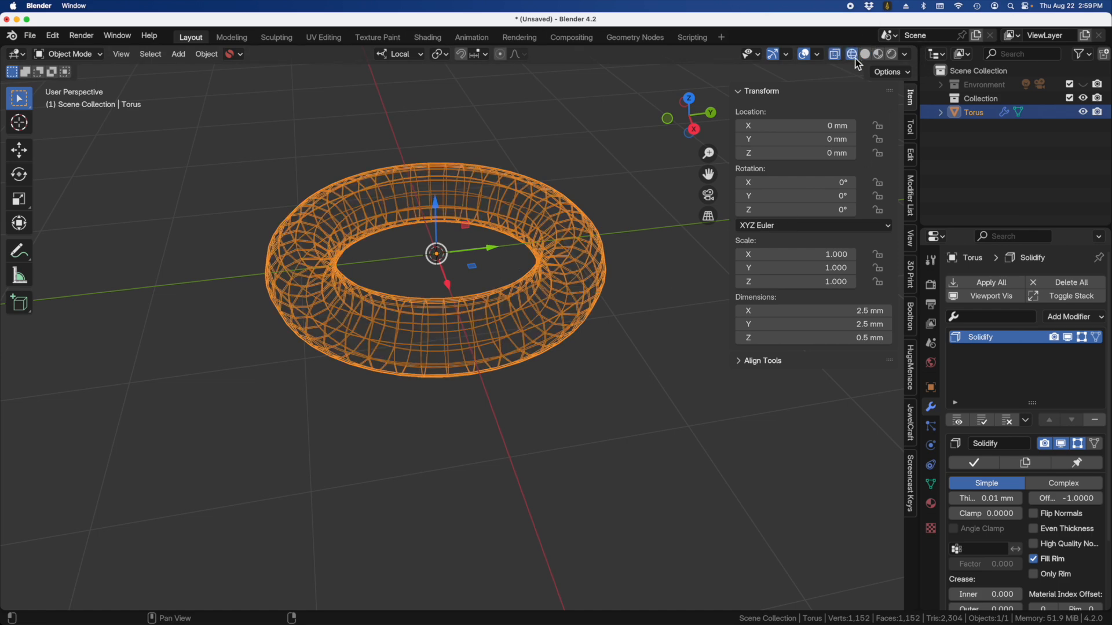
{"action": "middle_click_drag", "start_coordinate": [550, 229], "coordinate": [558, 198]}
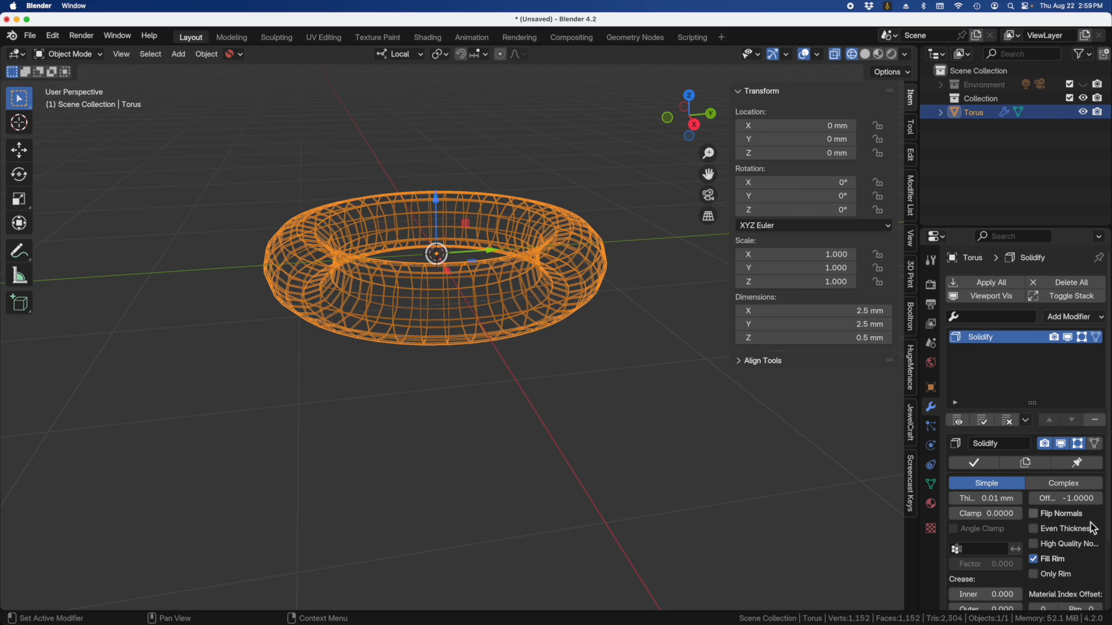
Set the Solidify thickness to about 0.11 mm and view the torus's inner wall in wireframe
{"action": "scroll", "coordinate": [1010, 541], "scroll_direction": "down", "scroll_amount": 3}
{"action": "left_click_drag", "start_coordinate": [987, 443], "coordinate": [1008, 443]}
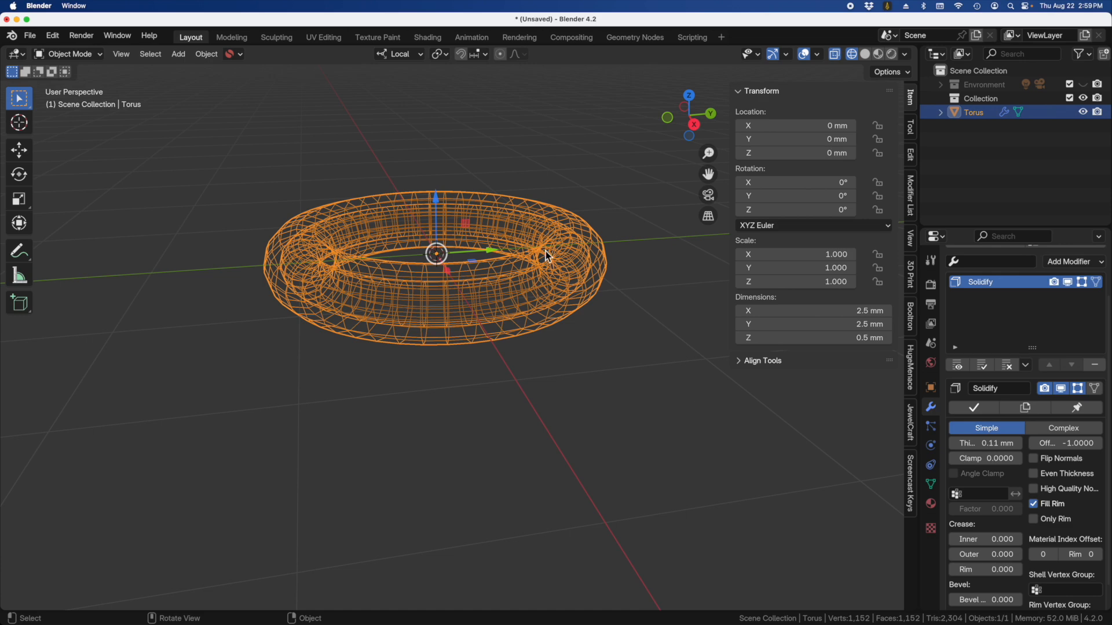
{"action": "middle_click_drag", "start_coordinate": [342, 286], "coordinate": [565, 323]}
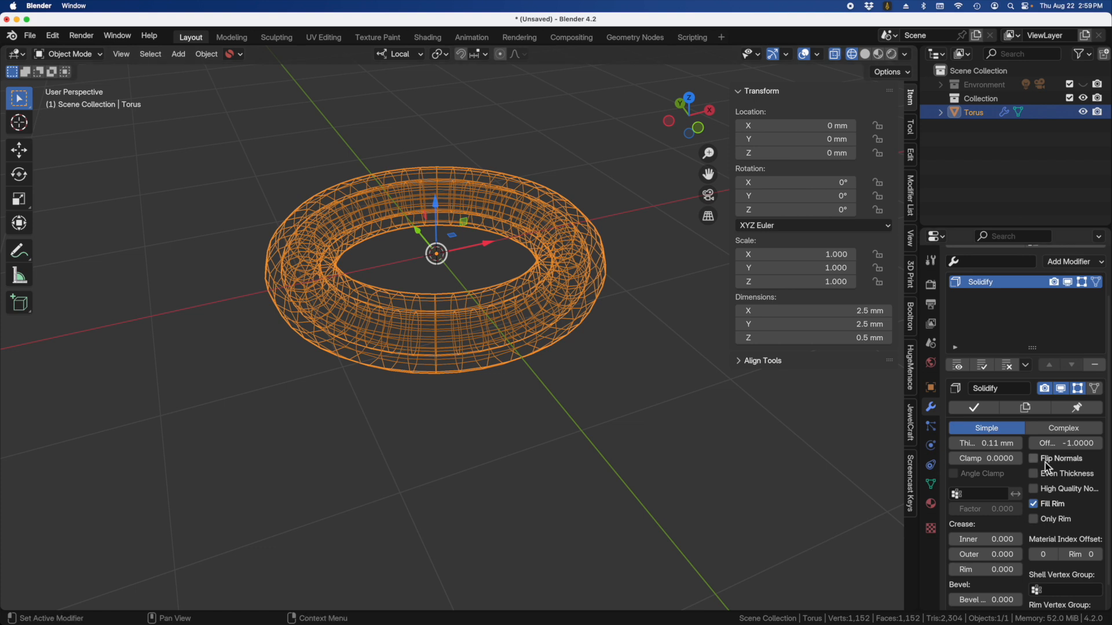
{"action": "left_click_drag", "start_coordinate": [1001, 548], "coordinate": [1000, 552]}
{"action": "mouse_move", "coordinate": [949, 555]}
{"action": "left_mouse_down"}
{"action": "mouse_move", "coordinate": [996, 554]}
{"action": "mouse_move", "coordinate": [950, 555]}
{"action": "mouse_move", "coordinate": [999, 539]}
{"action": "mouse_move", "coordinate": [949, 540]}
{"action": "left_mouse_up"}
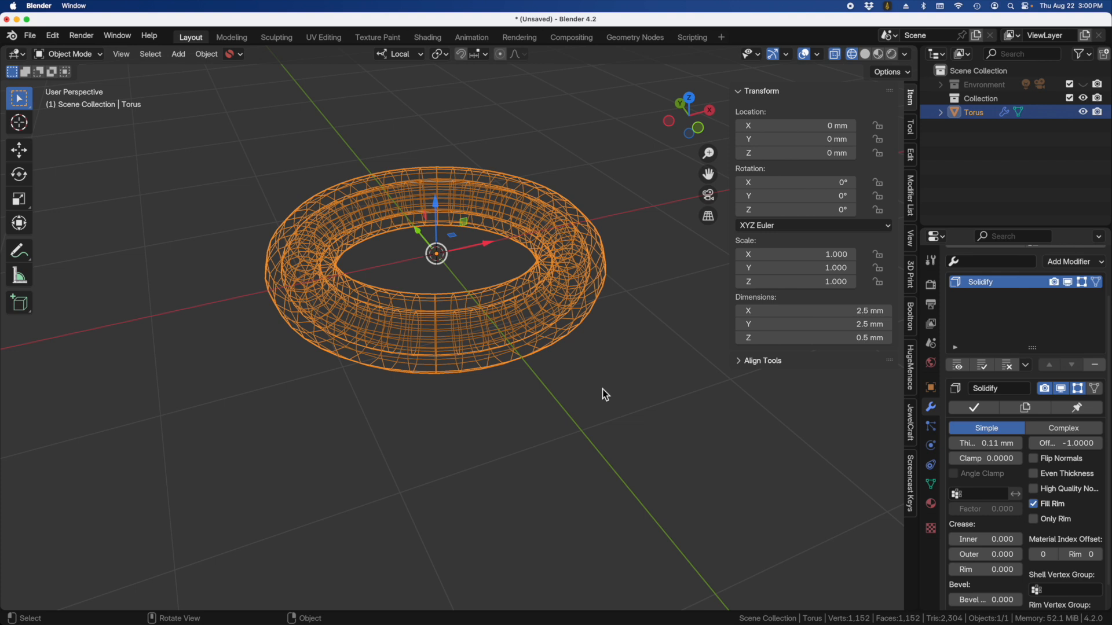
Return to solid shading, remove the Solidify modifier from the torus, and check its mesh in Edit Mode
{"action": "left_click", "coordinate": [865, 54]}
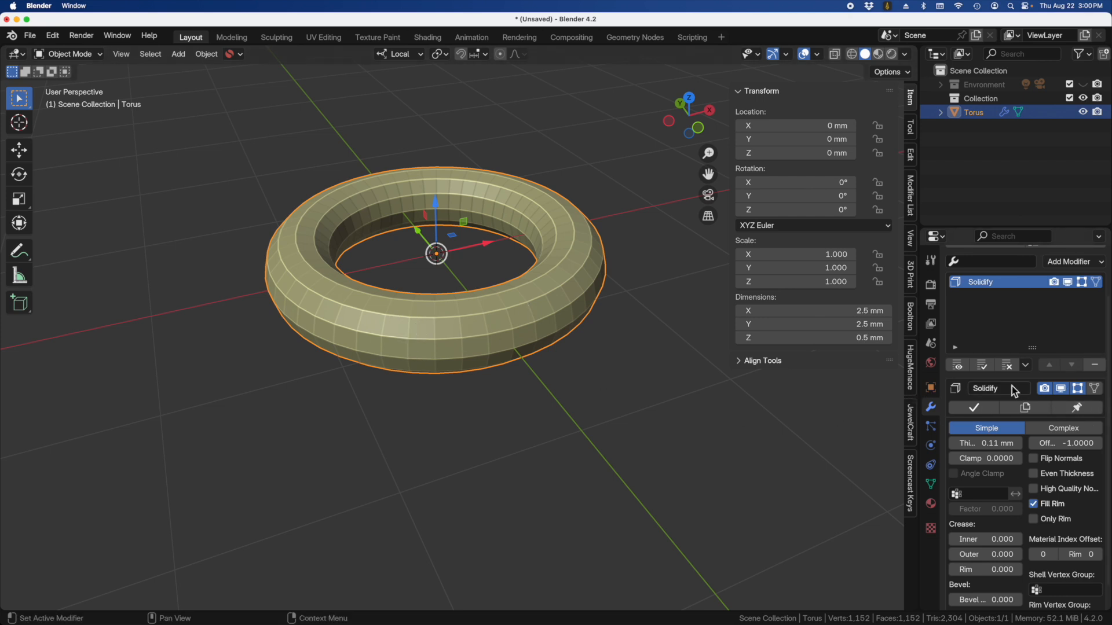
{"action": "left_click", "coordinate": [1096, 366]}
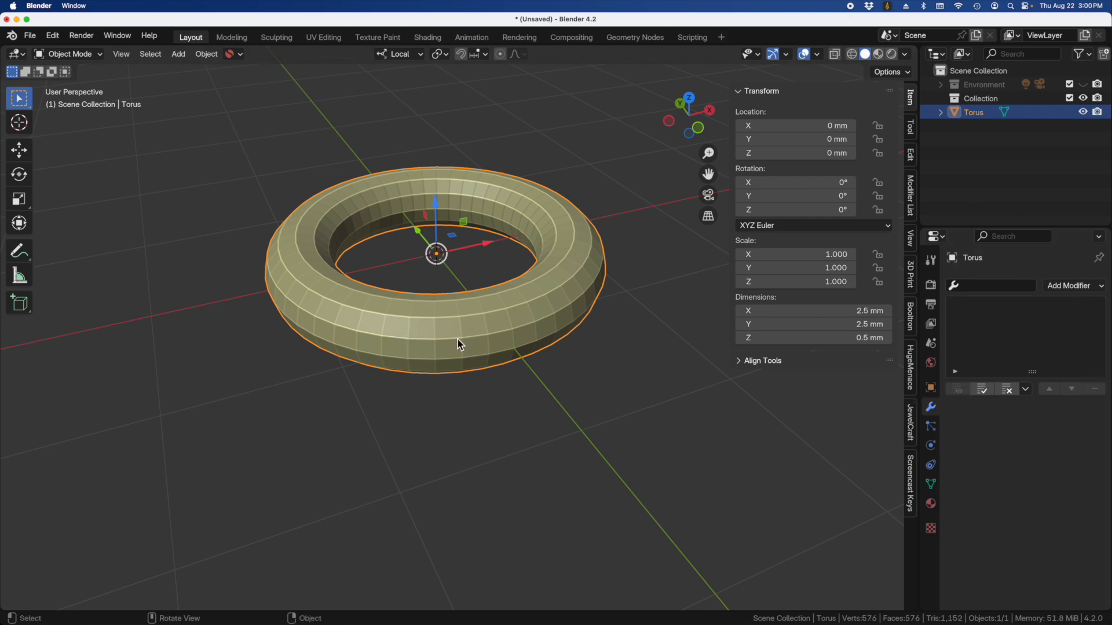
{"action": "key", "text": "Tab"}
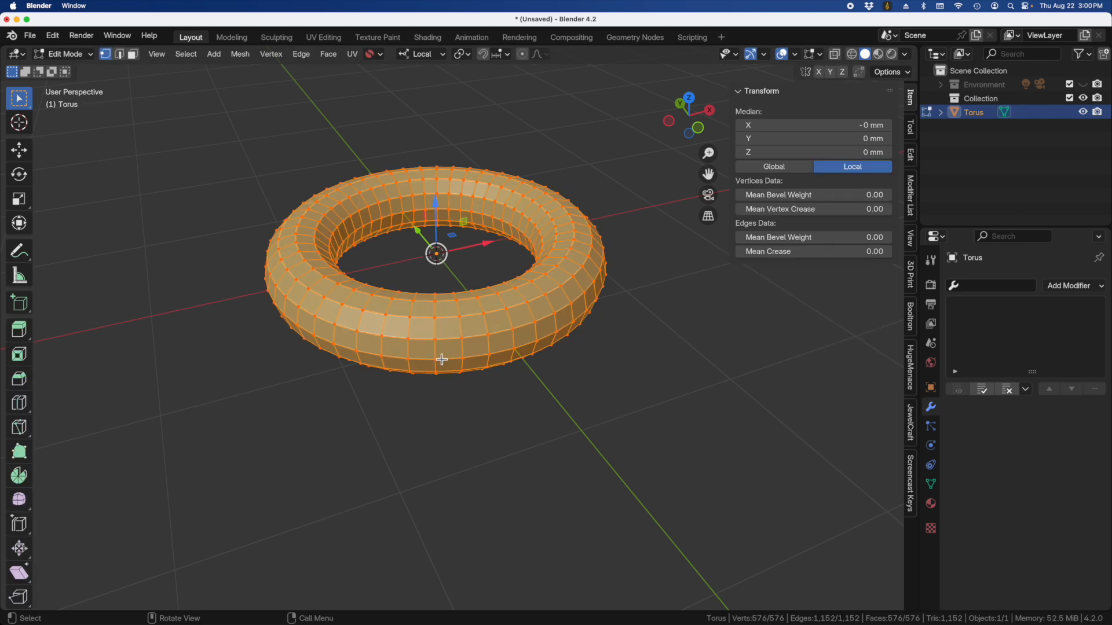
{"action": "key", "text": "Tab"}
Scale the torus up uniformly by about 1.847
{"action": "middle_click_drag", "start_coordinate": [453, 343], "coordinate": [427, 333]}
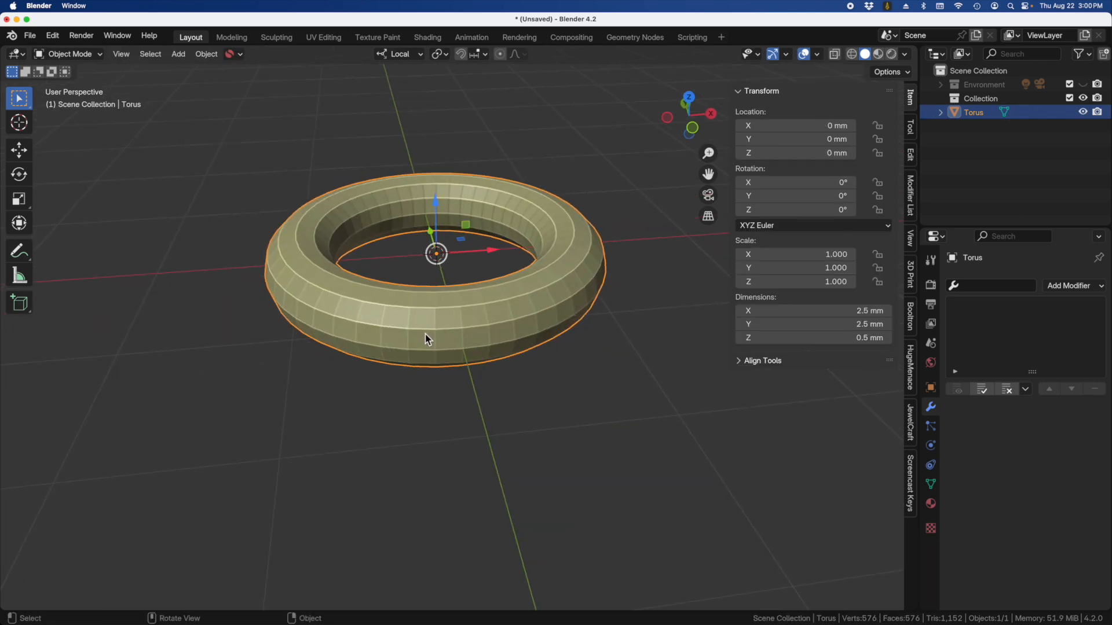
{"action": "key", "text": "s"}
{"action": "left_click", "coordinate": [534, 370]}
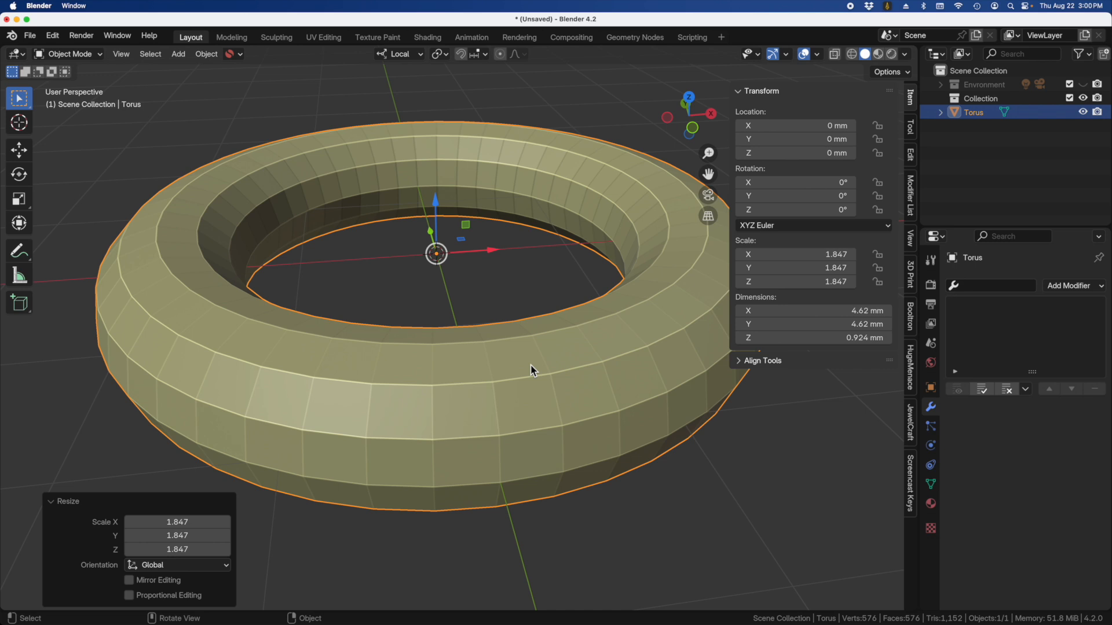
Rotate the torus 90° about its local X axis so that it stands upright
{"action": "type", "text": "r"}
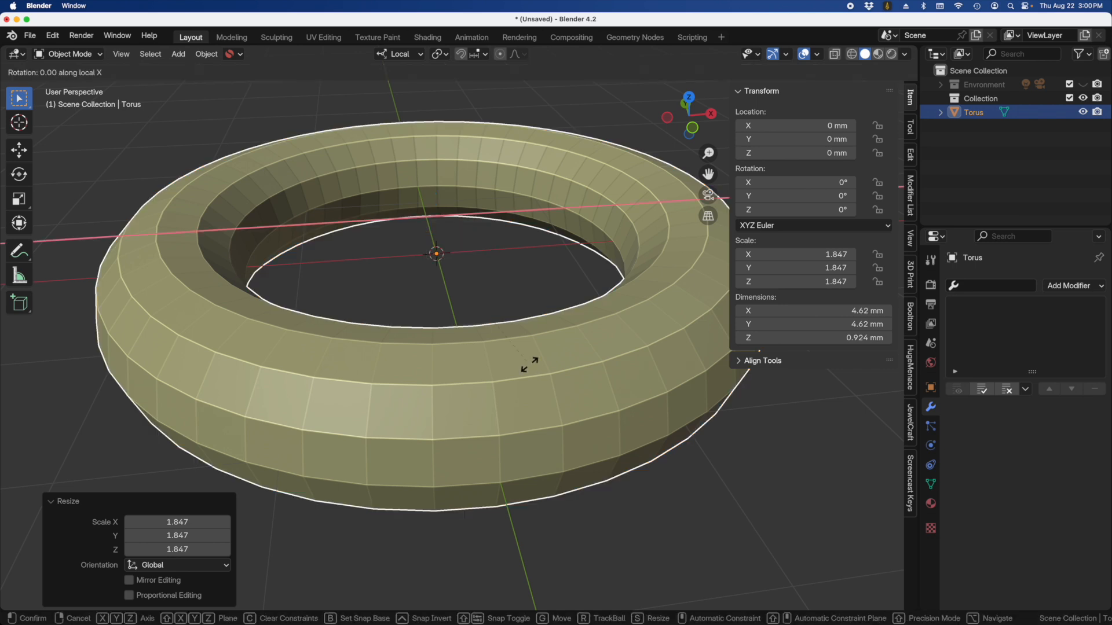
{"action": "type", "text": "x90"}
{"action": "key", "text": "Return"}
{"action": "middle_click_drag", "start_coordinate": [529, 362], "coordinate": [480, 304]}
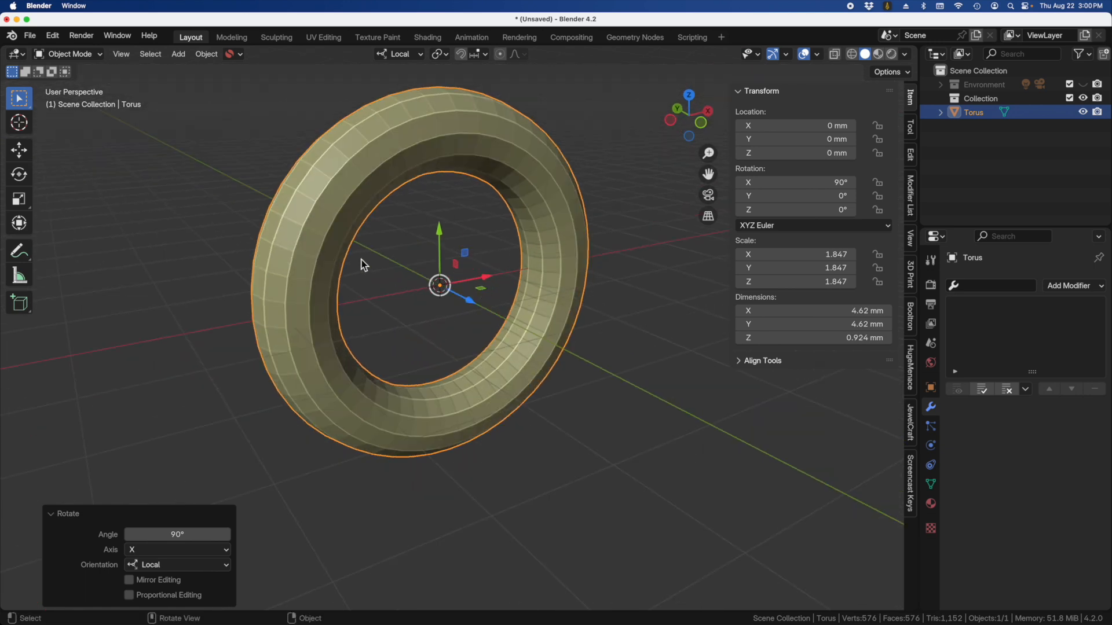
Apply the torus's rotation and its scale separately, and run the combined Rotation & Scale option as well
{"action": "key", "text": "ctrl+a"}
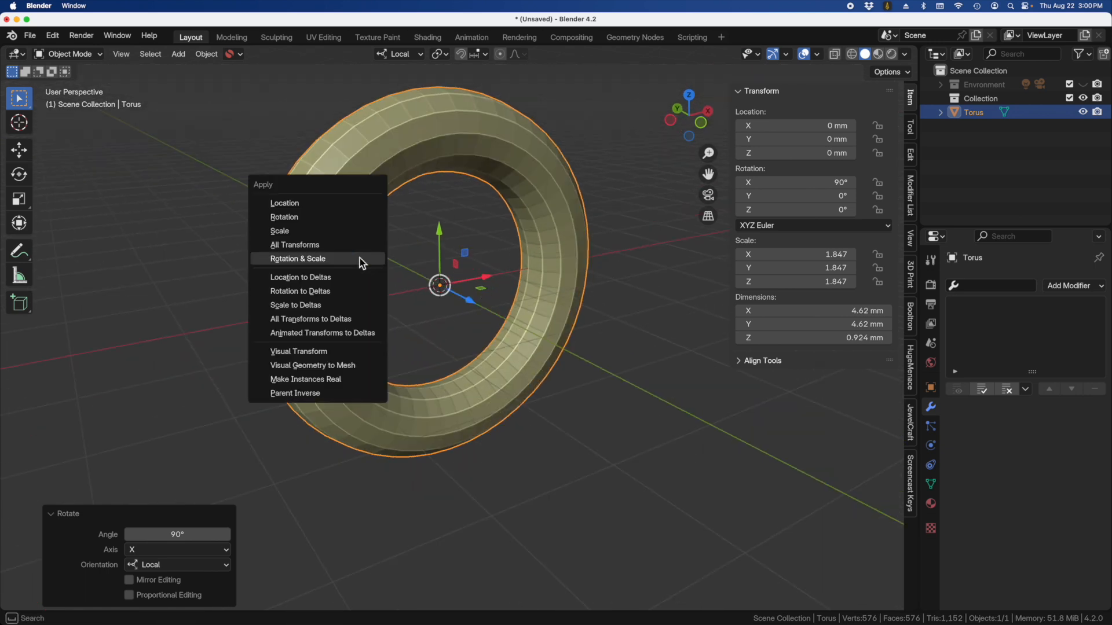
{"action": "left_click", "coordinate": [289, 219]}
{"action": "key", "text": "ctrl+a"}
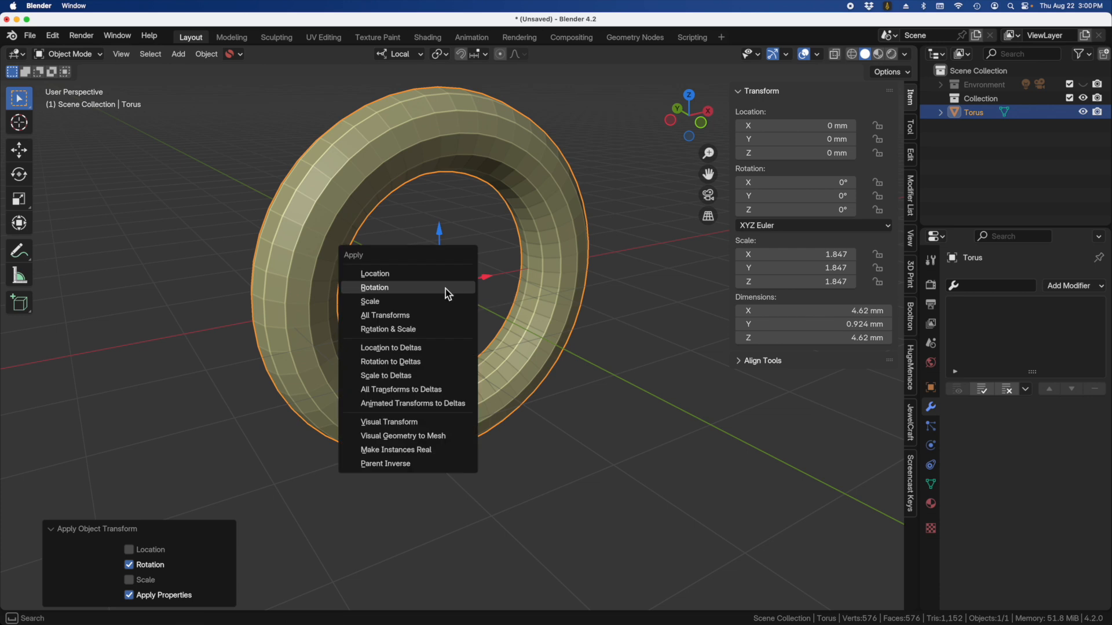
{"action": "left_click", "coordinate": [389, 301]}
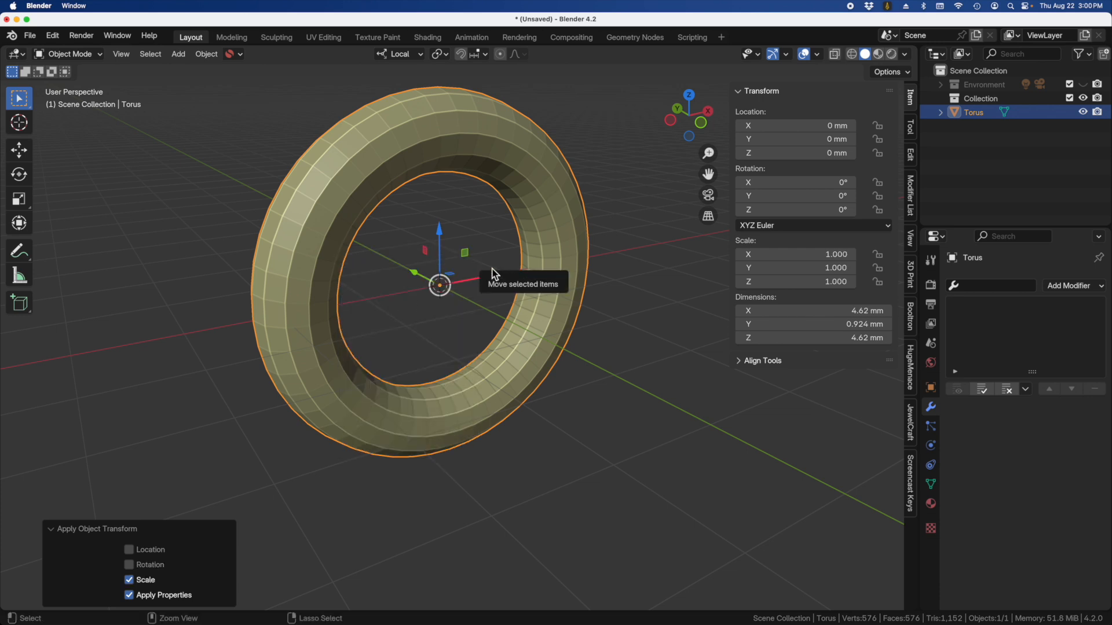
{"action": "key", "text": "ctrl+a"}
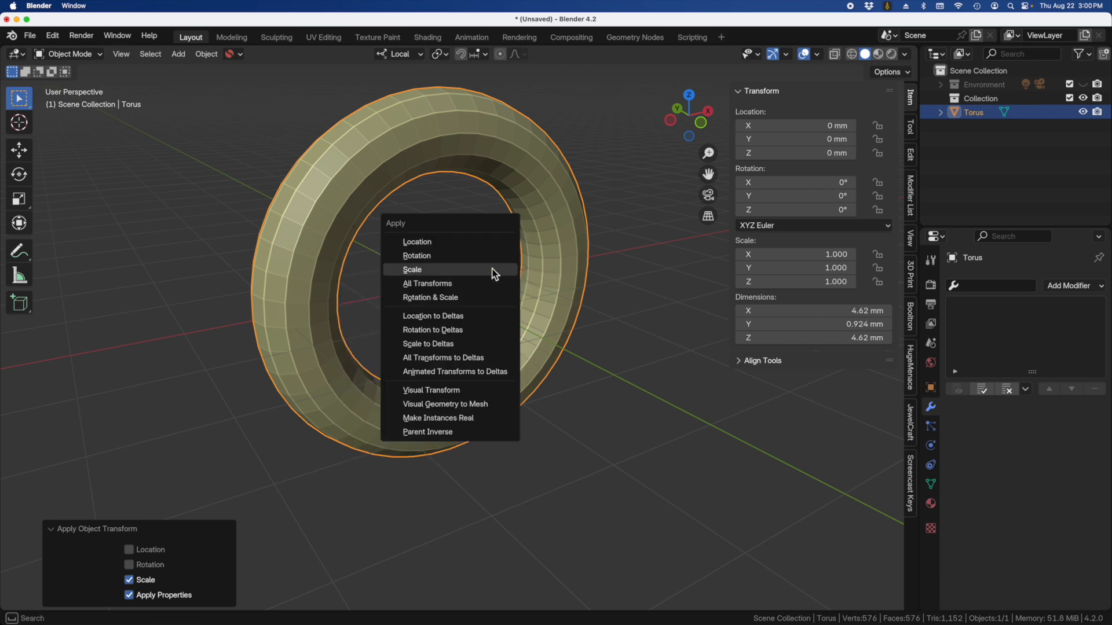
{"action": "left_click", "coordinate": [421, 298]}
{"action": "middle_click_drag", "start_coordinate": [426, 307], "coordinate": [522, 273]}
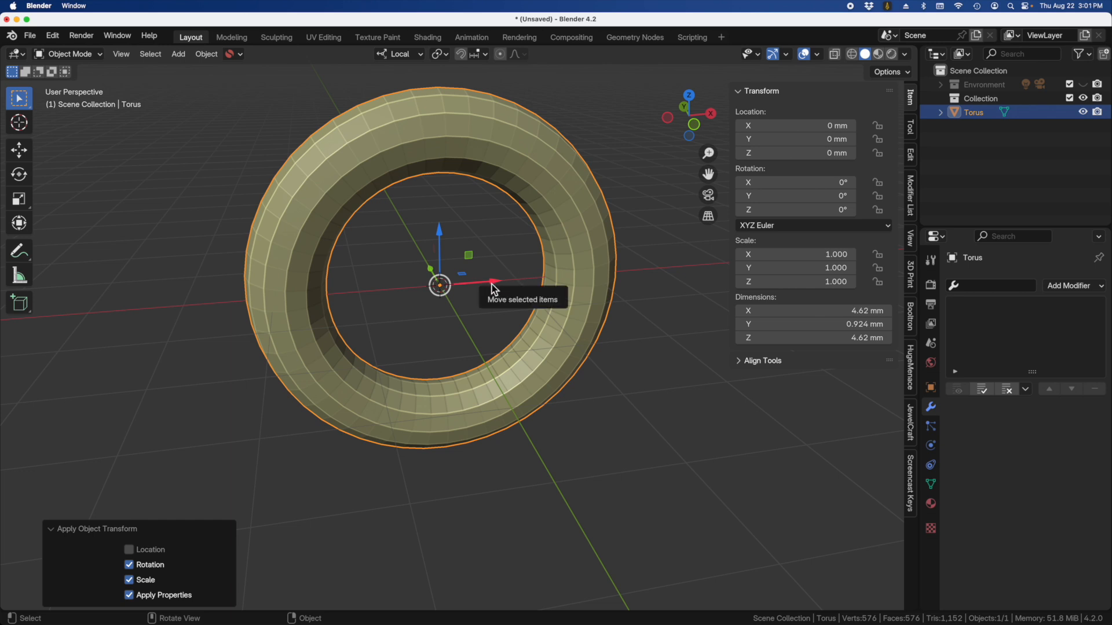
Replace the torus with a new 2 mm cube and open it in Edit Mode with edge selection
{"action": "key", "text": "x"}
{"action": "left_click", "coordinate": [390, 299]}
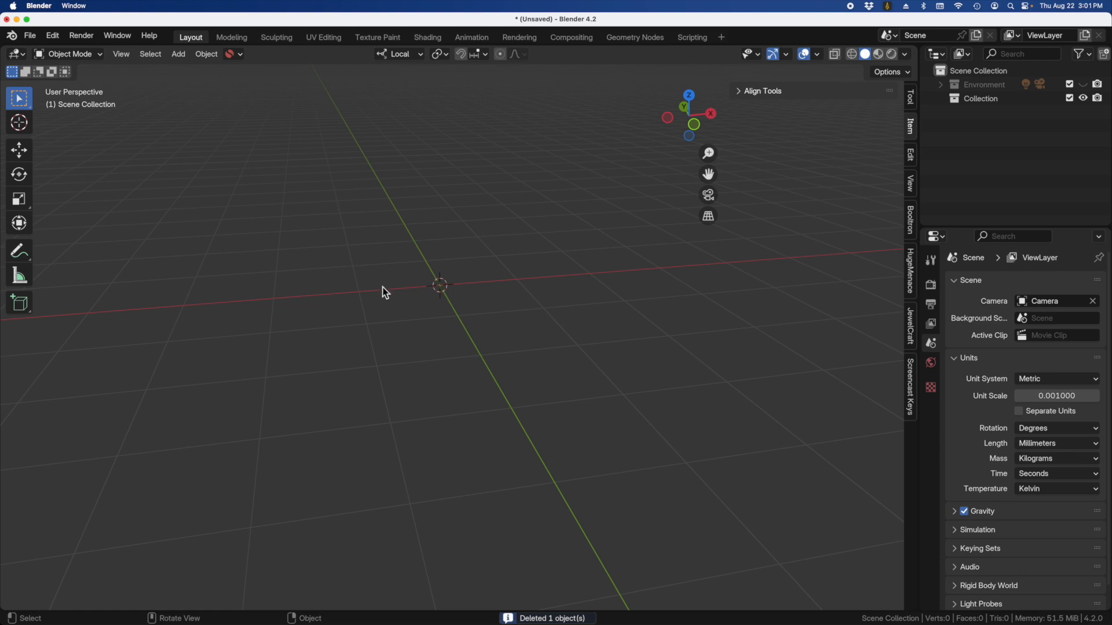
{"action": "key", "text": "shift+a"}
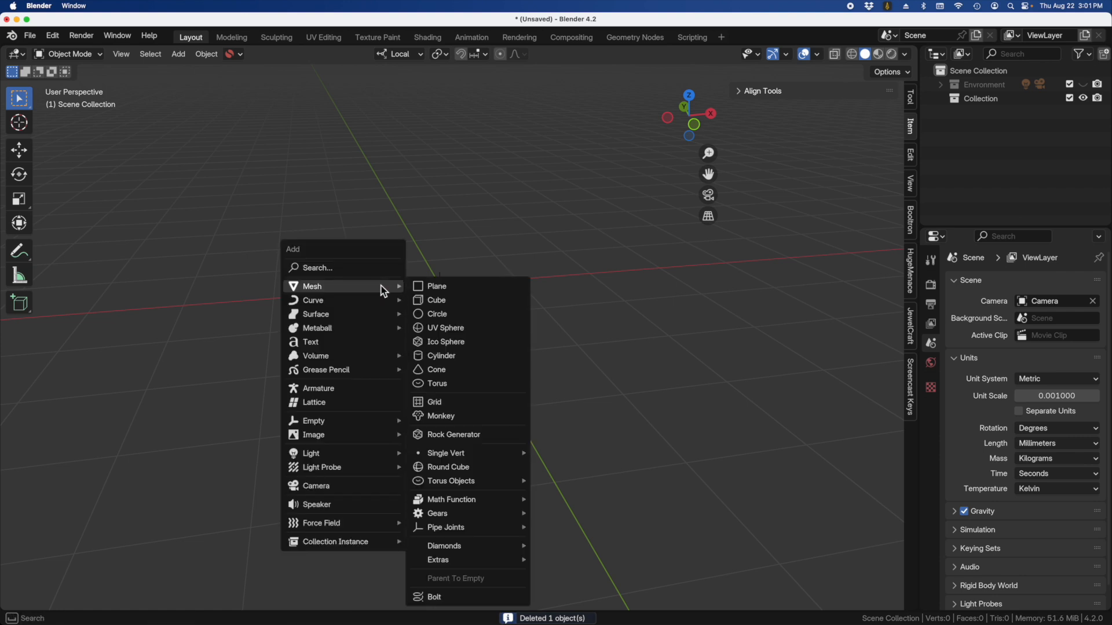
{"action": "left_click", "coordinate": [431, 300]}
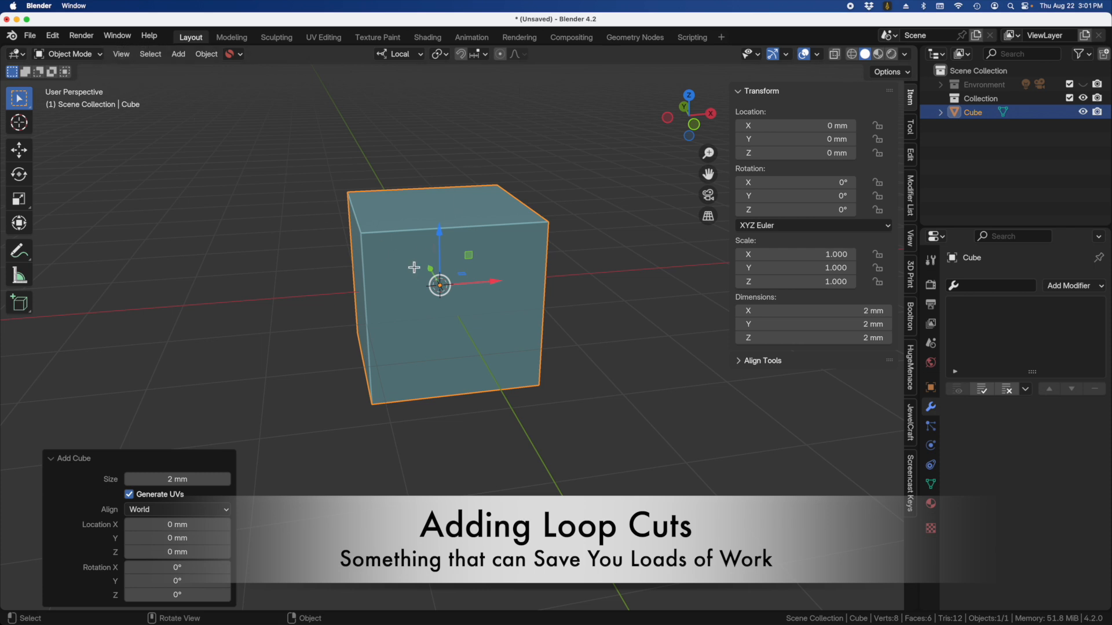
{"action": "key", "text": "Tab"}
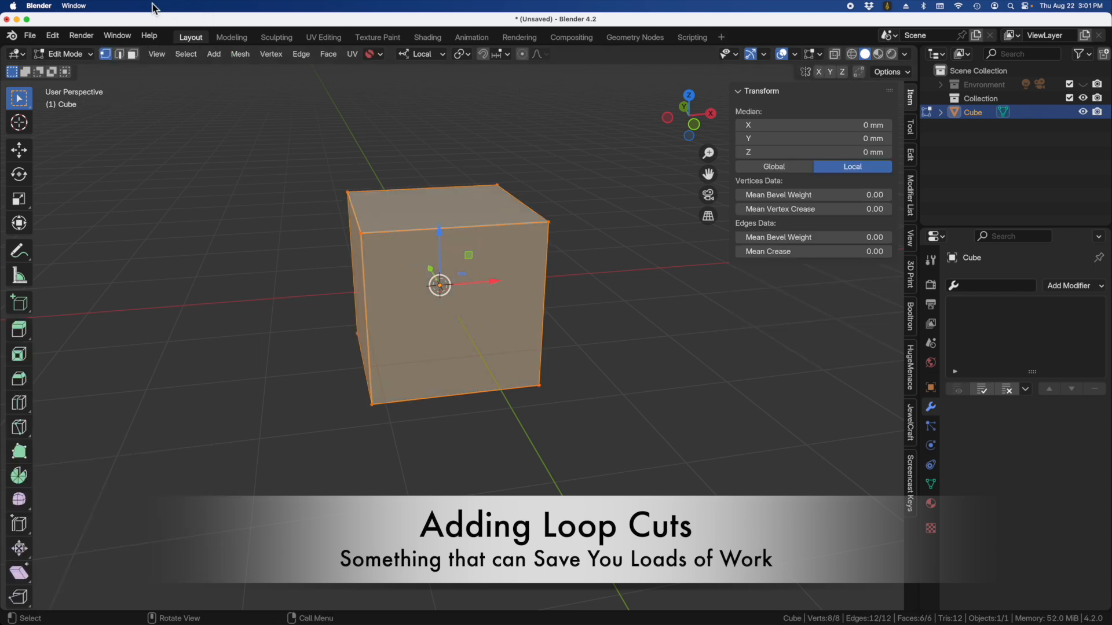
{"action": "left_click", "coordinate": [119, 54]}
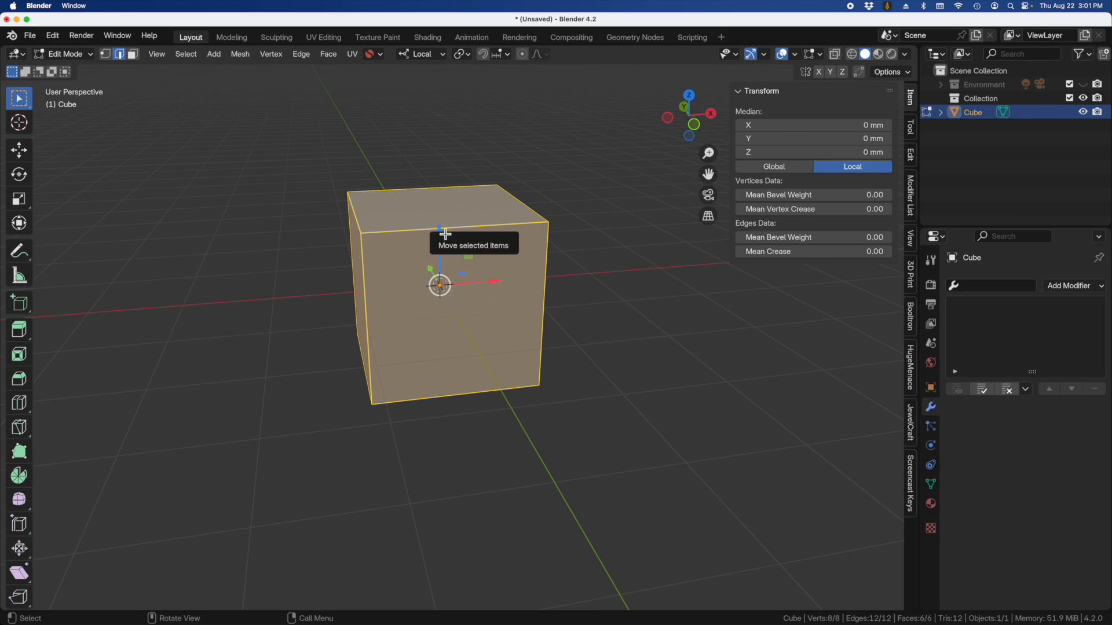
Try a single horizontal loop cut centred on the cube's height, and undo it
{"action": "key", "text": "ctrl+r"}
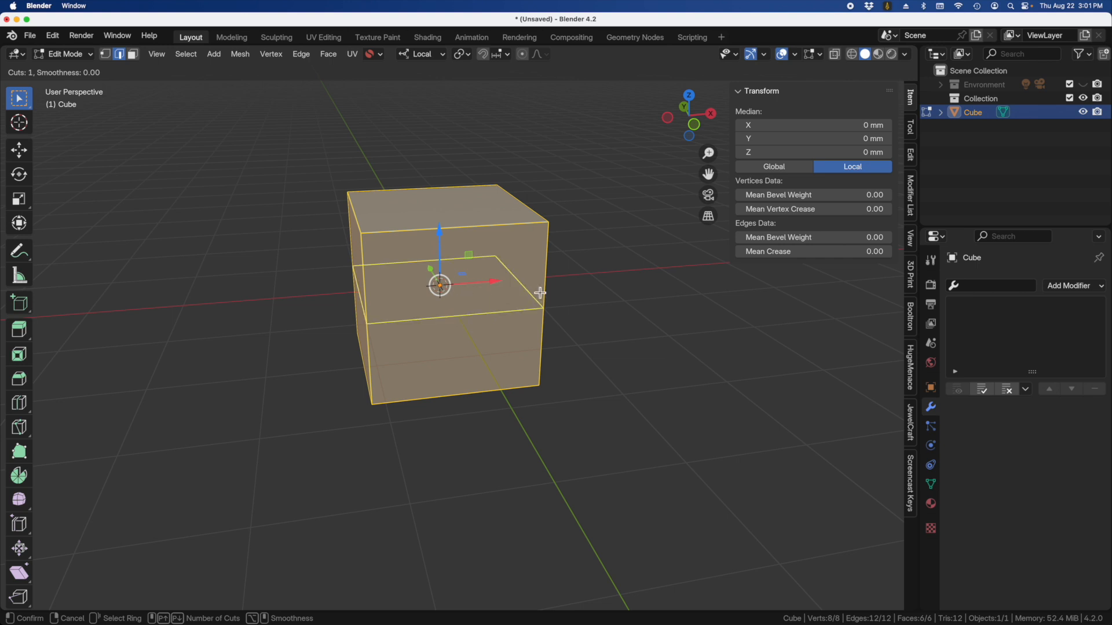
{"action": "left_click", "coordinate": [541, 293]}
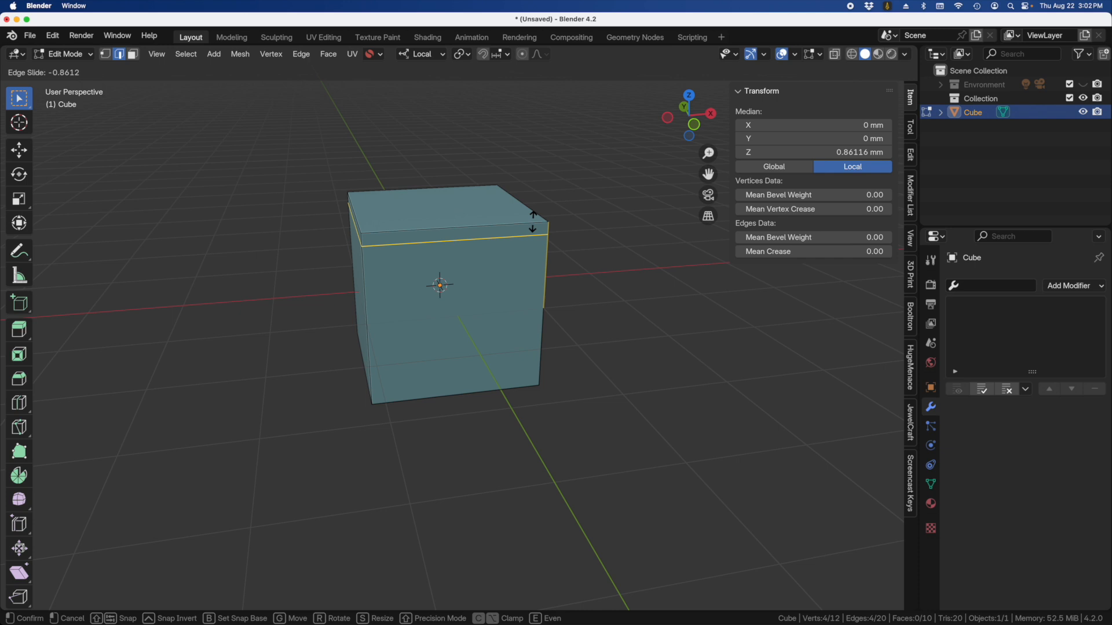
{"action": "right_click", "coordinate": [533, 222]}
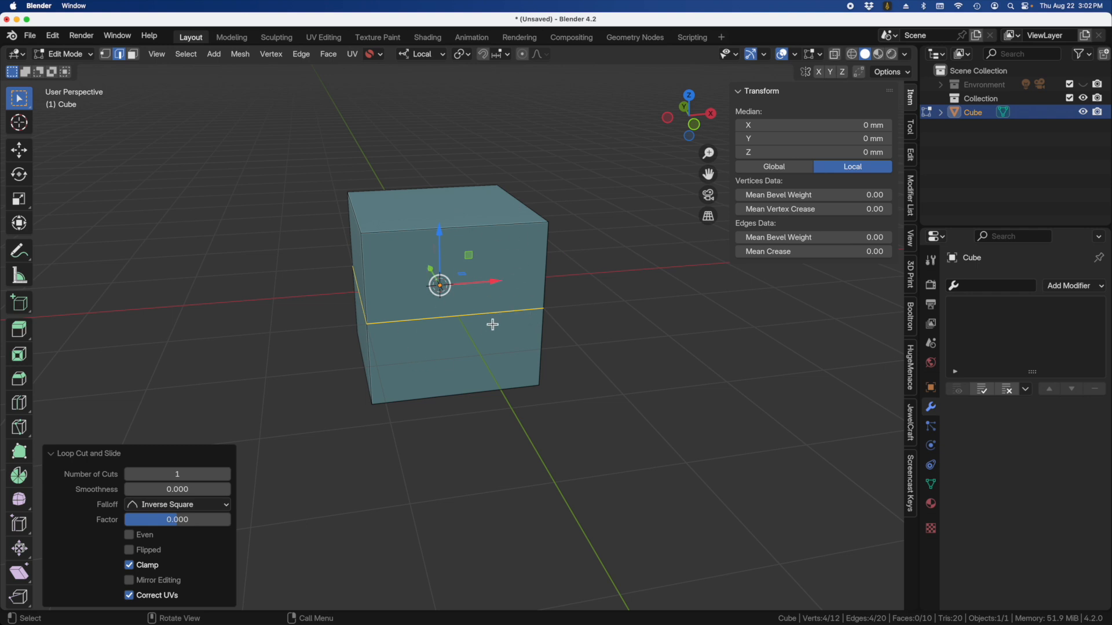
{"action": "key", "text": "ctrl+z"}
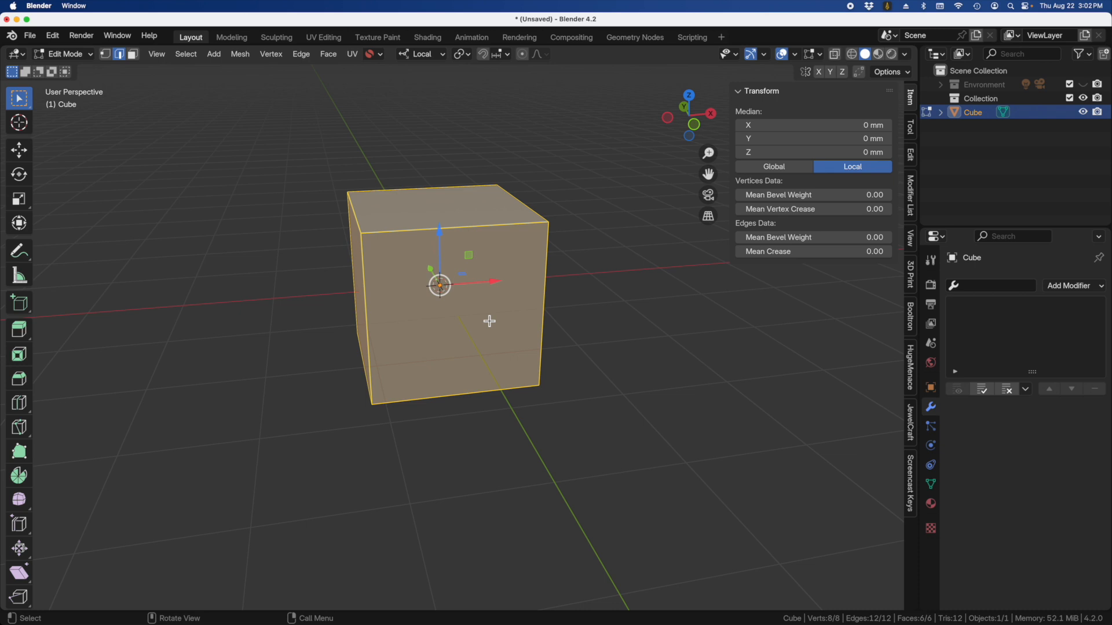
Add a horizontal loop cut to the cube, slide it up close to the top face by a factor of about -0.8, and inspect it all around
{"action": "key", "text": "ctrl"}
{"action": "key", "text": "ctrl+r"}
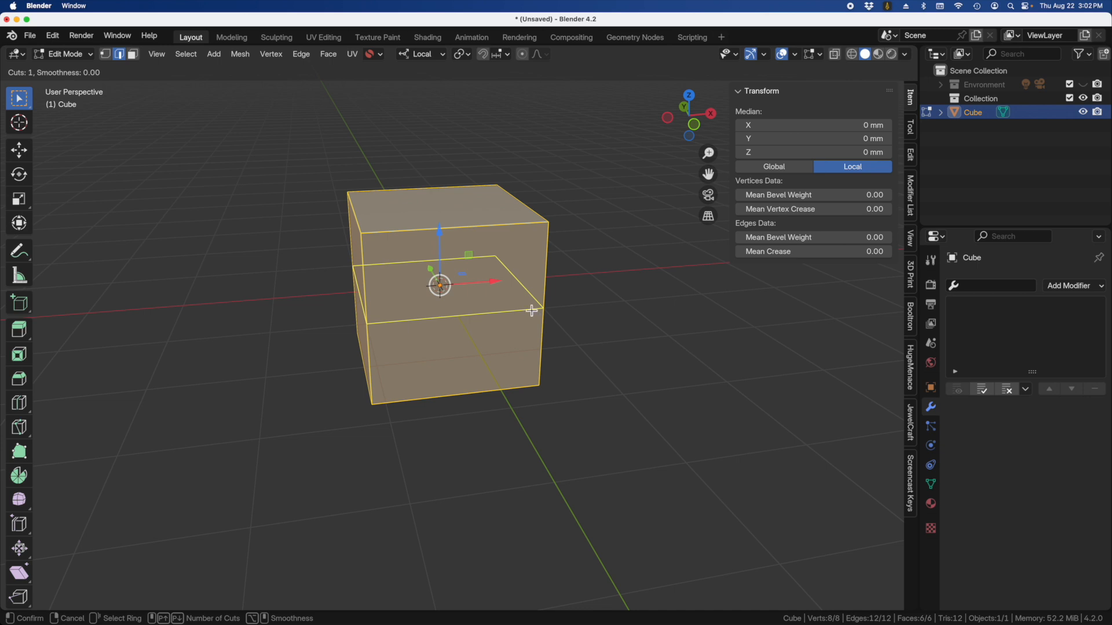
{"action": "left_click", "coordinate": [533, 311]}
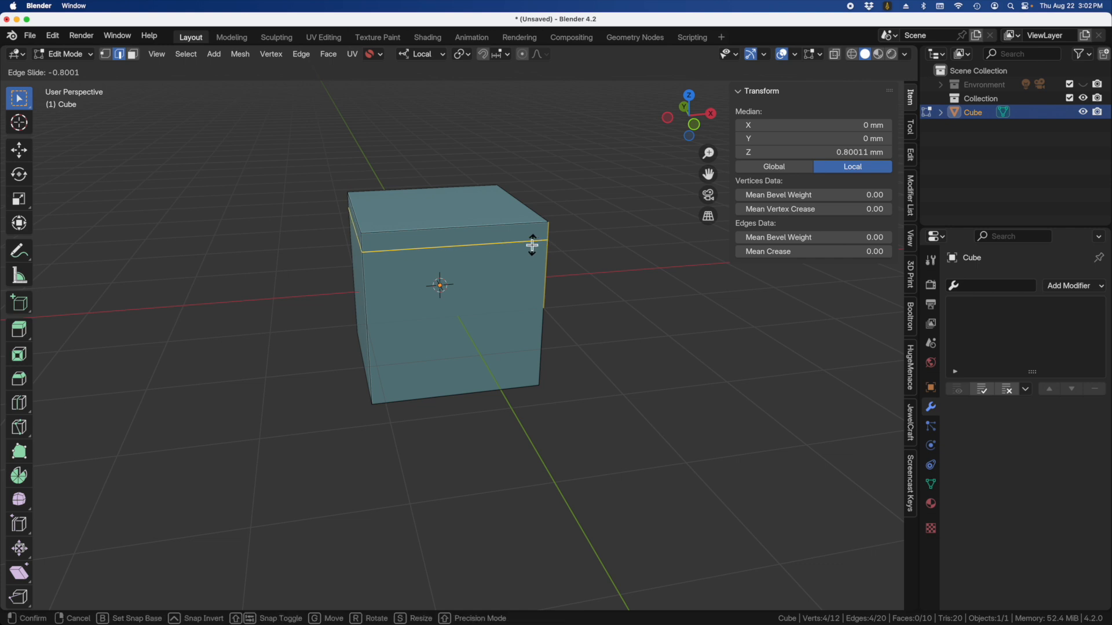
{"action": "left_click", "coordinate": [532, 245]}
{"action": "middle_click_drag", "start_coordinate": [527, 308], "coordinate": [668, 315]}
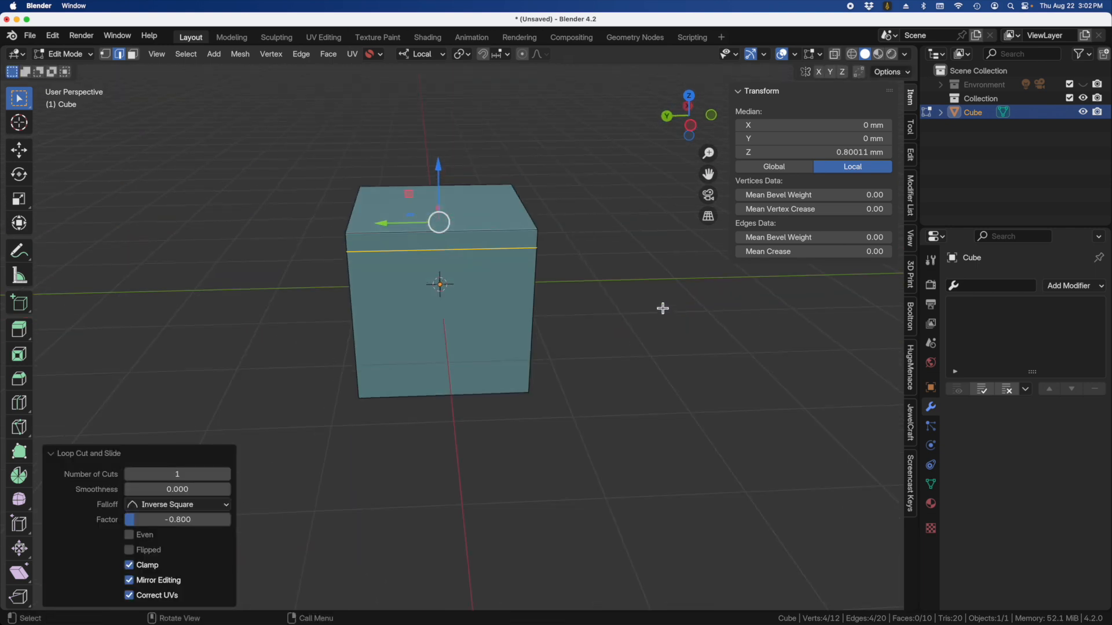
{"action": "middle_click_drag", "start_coordinate": [399, 259], "coordinate": [533, 243]}
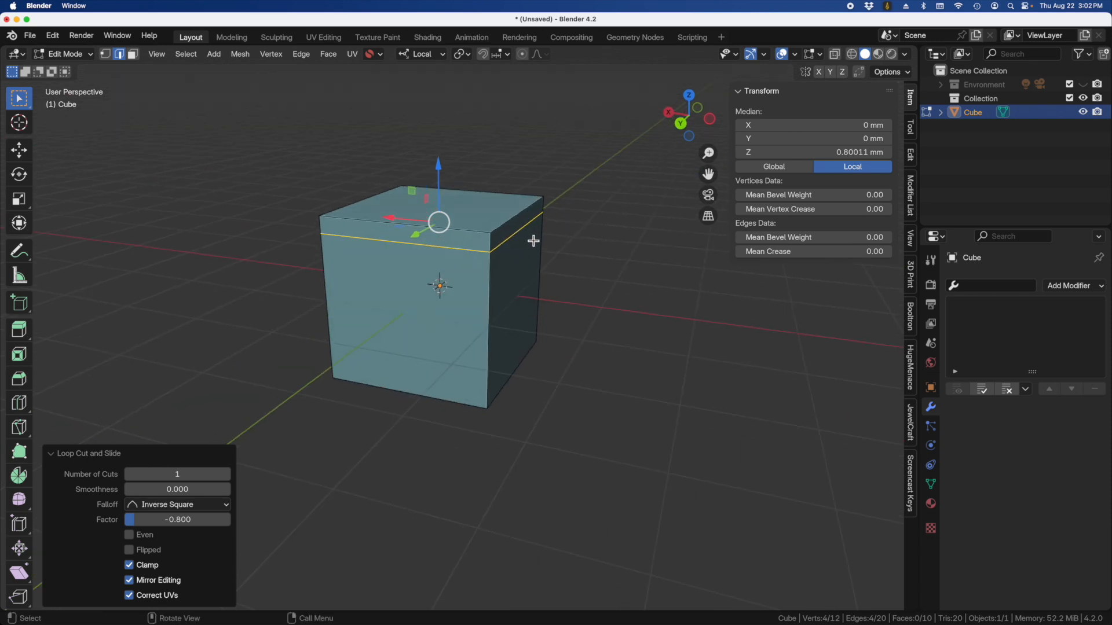
{"action": "middle_click_drag", "start_coordinate": [486, 291], "coordinate": [367, 330]}
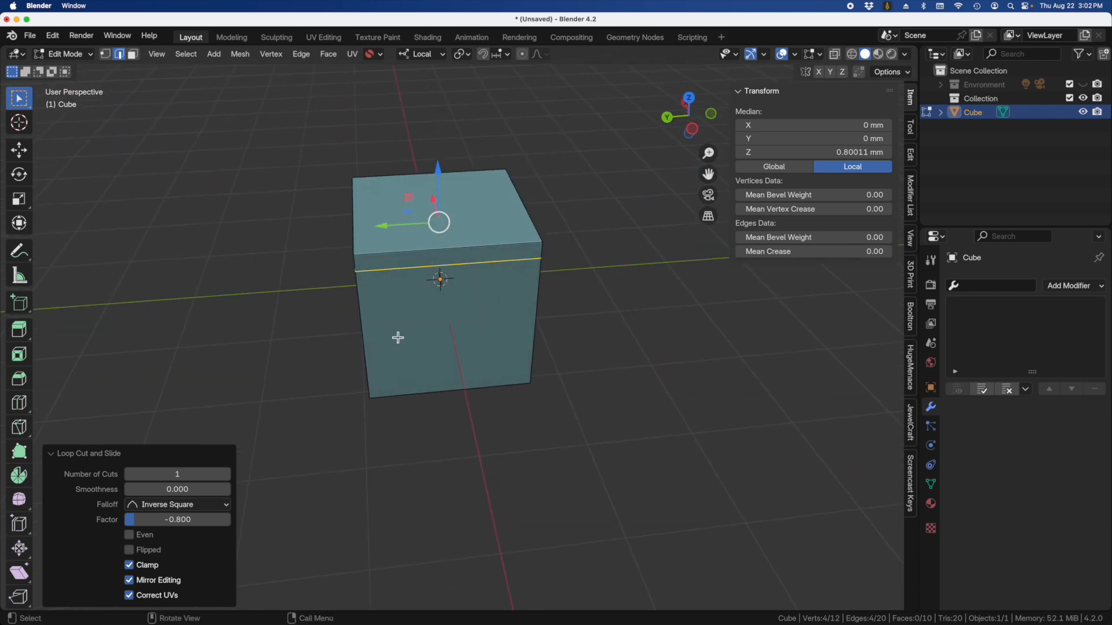
{"action": "middle_click_drag", "start_coordinate": [486, 316], "coordinate": [443, 312]}
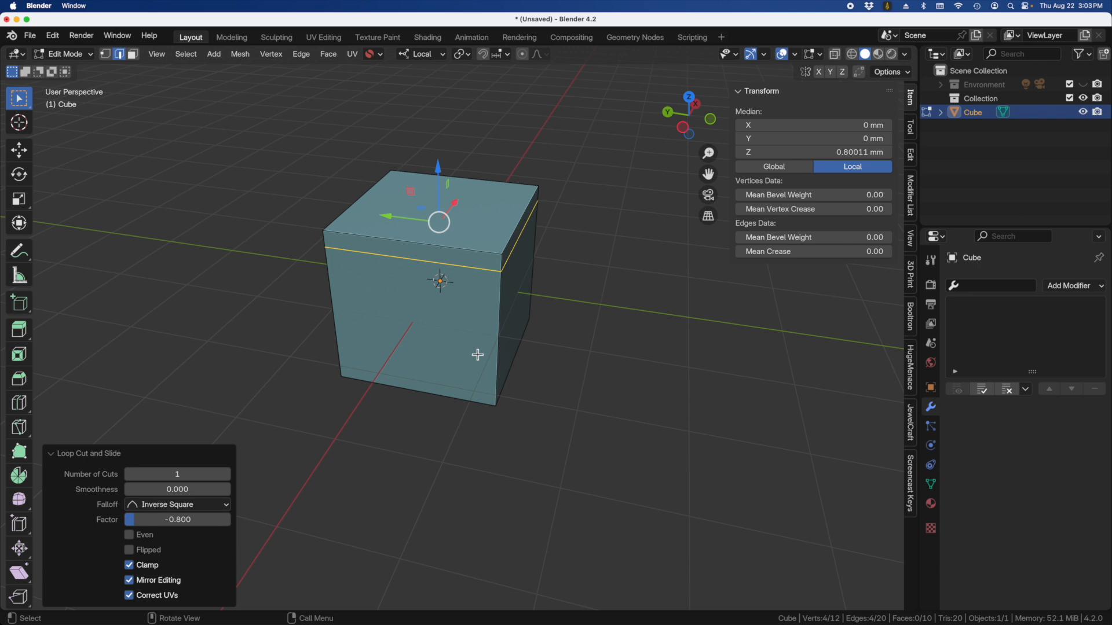
Try ten evenly spaced horizontal loop cuts in the cube's section below the existing loop, inspect them, and undo them
{"action": "key", "text": "ctrl+r"}
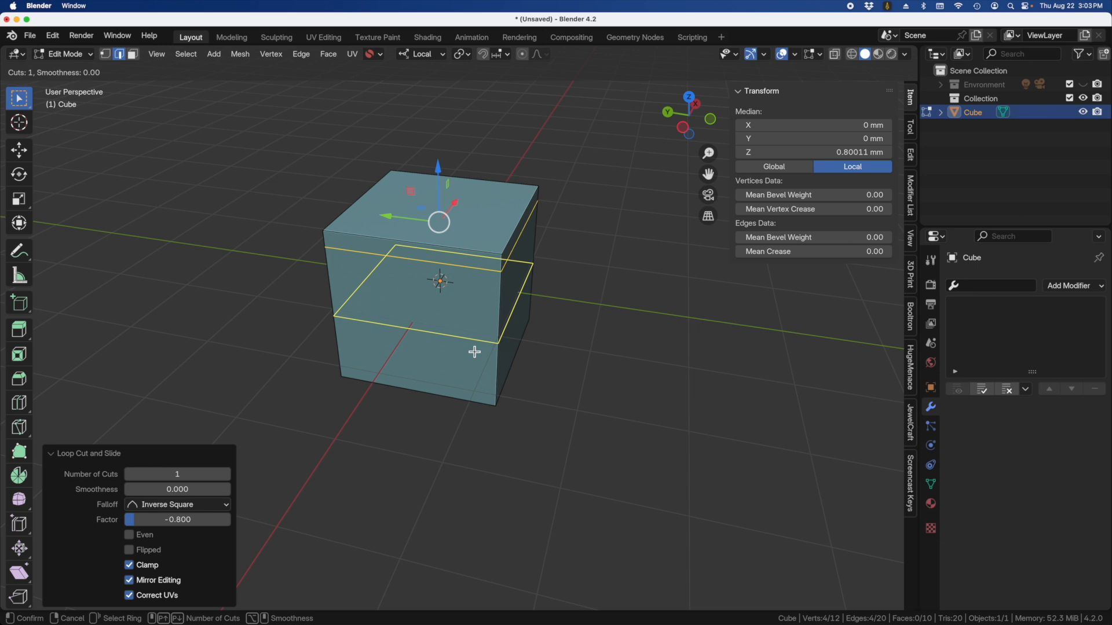
{"action": "scroll", "coordinate": [475, 352], "scroll_direction": "up", "scroll_amount": 10}
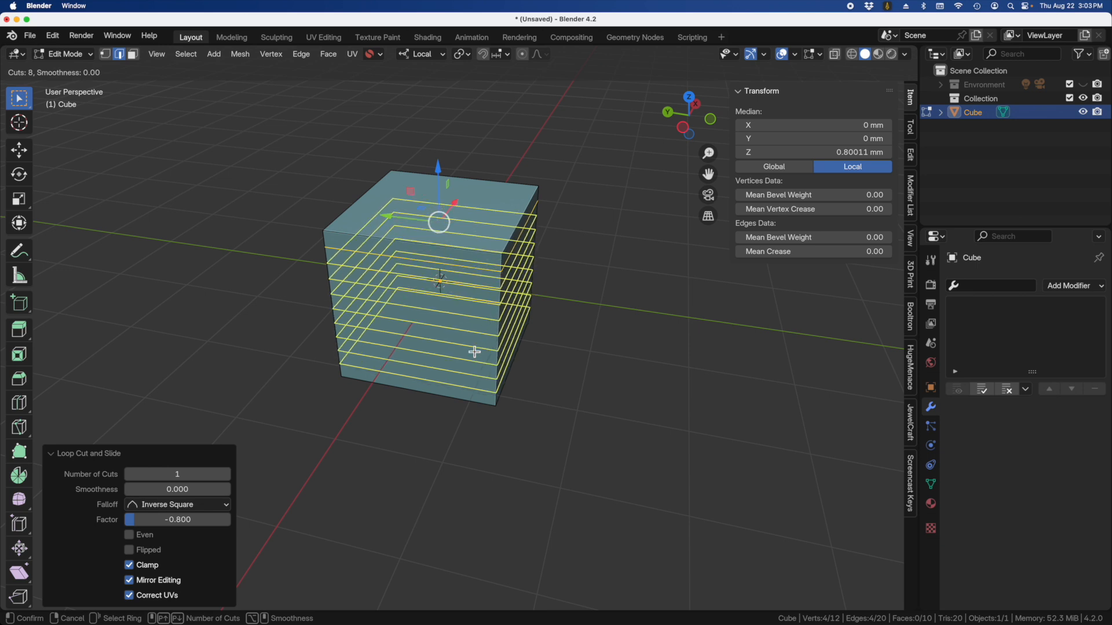
{"action": "scroll", "coordinate": [475, 352], "scroll_direction": "down", "scroll_amount": 9}
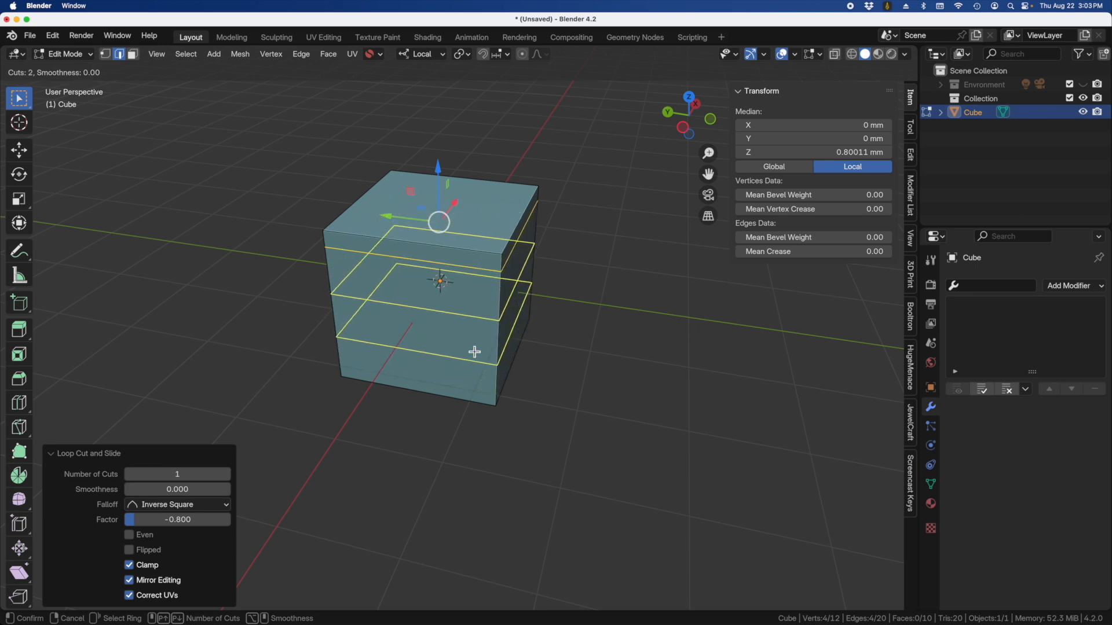
{"action": "scroll", "coordinate": [475, 353], "scroll_direction": "up", "scroll_amount": 4}
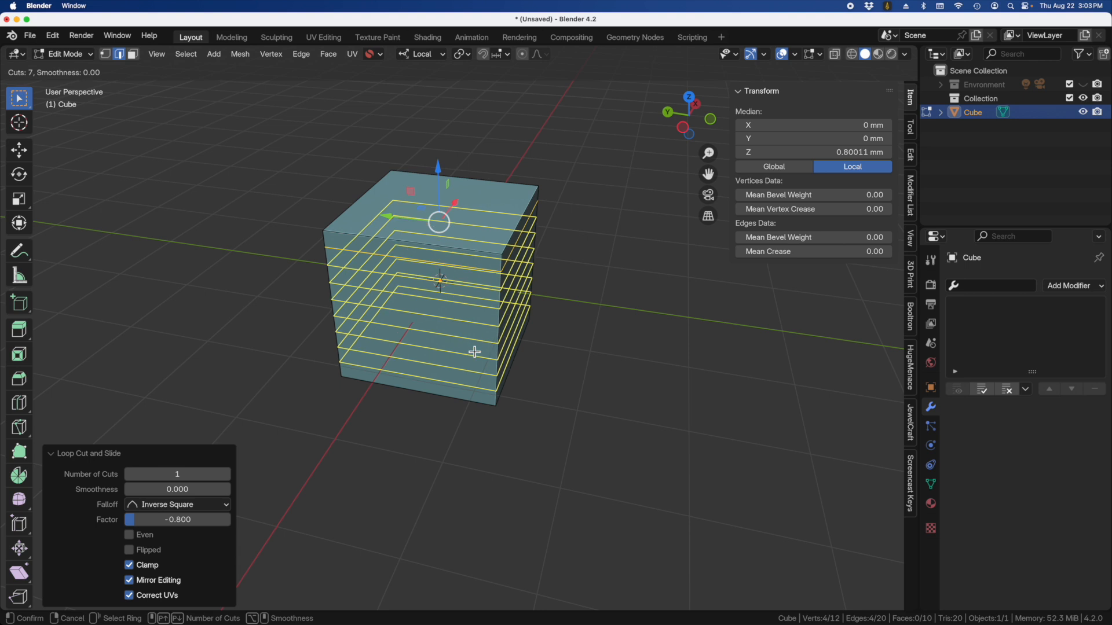
{"action": "scroll", "coordinate": [475, 352], "scroll_direction": "down", "scroll_amount": 2}
{"action": "scroll", "coordinate": [475, 352], "scroll_direction": "up", "scroll_amount": 4}
{"action": "scroll", "coordinate": [475, 352], "scroll_direction": "down", "scroll_amount": 6}
{"action": "scroll", "coordinate": [475, 352], "scroll_direction": "up", "scroll_amount": 19}
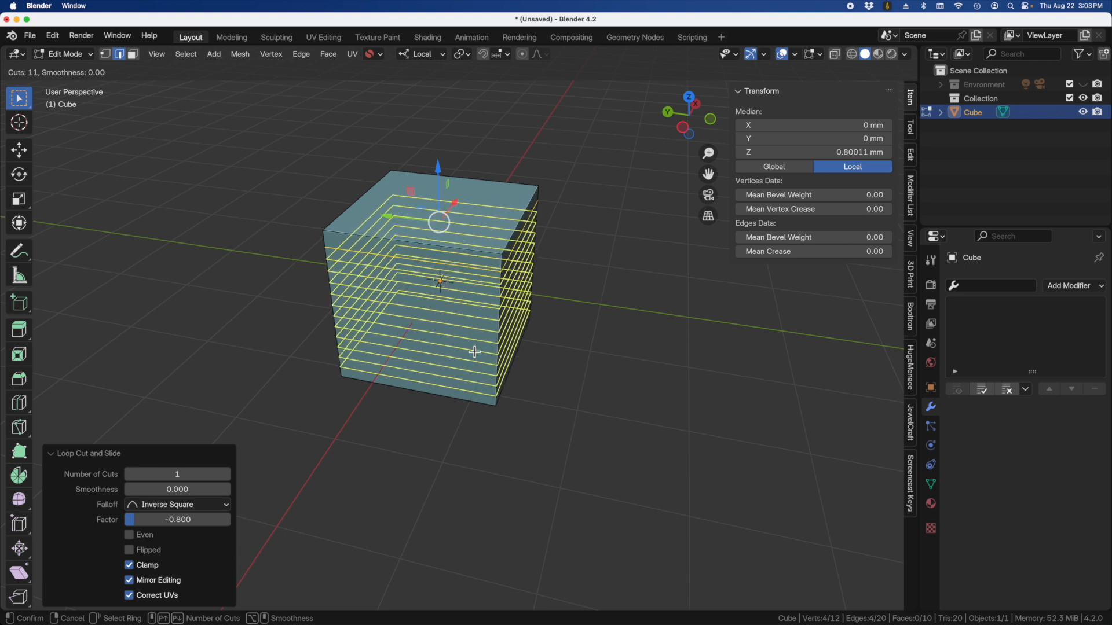
{"action": "scroll", "coordinate": [474, 352], "scroll_direction": "down", "scroll_amount": 11}
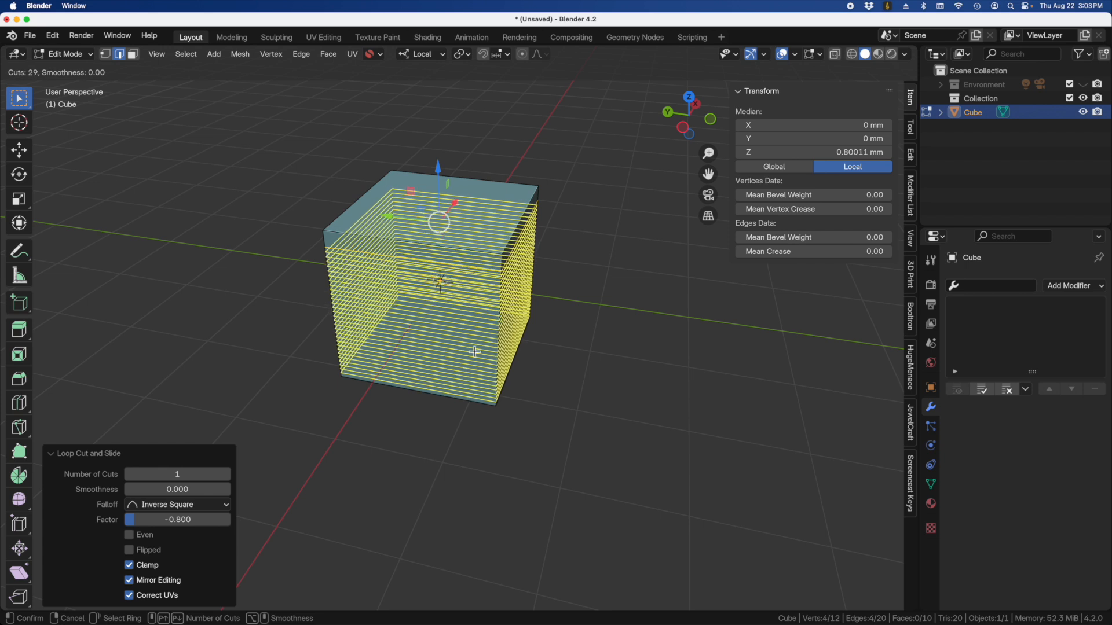
{"action": "scroll", "coordinate": [475, 352], "scroll_direction": "down", "scroll_amount": 6}
{"action": "scroll", "coordinate": [475, 352], "scroll_direction": "up", "scroll_amount": 8}
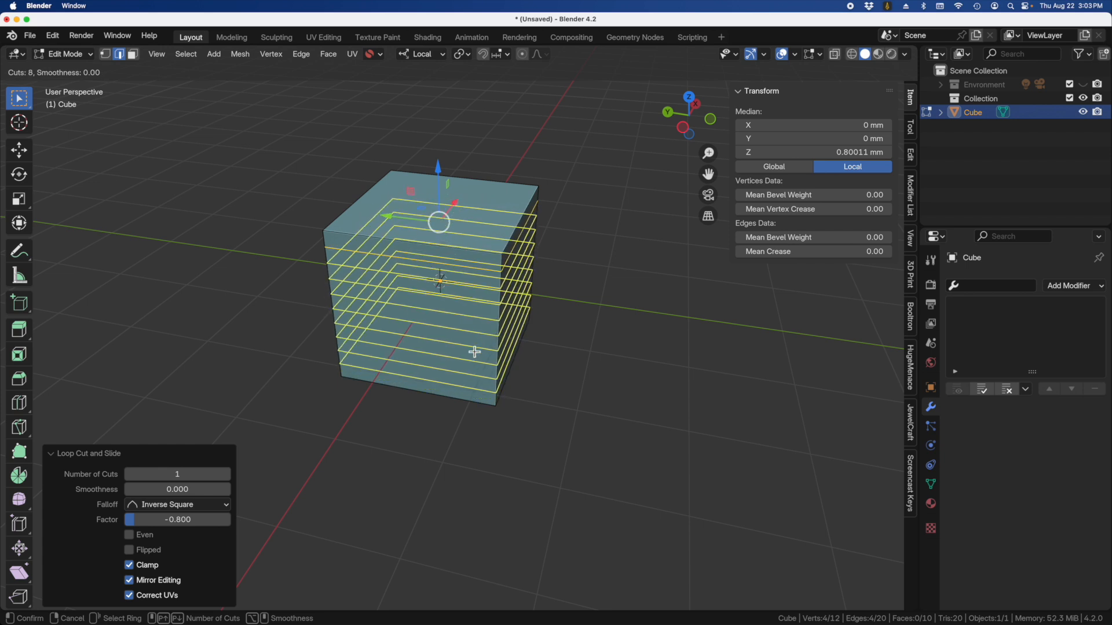
{"action": "scroll", "coordinate": [475, 352], "scroll_direction": "down", "scroll_amount": 2}
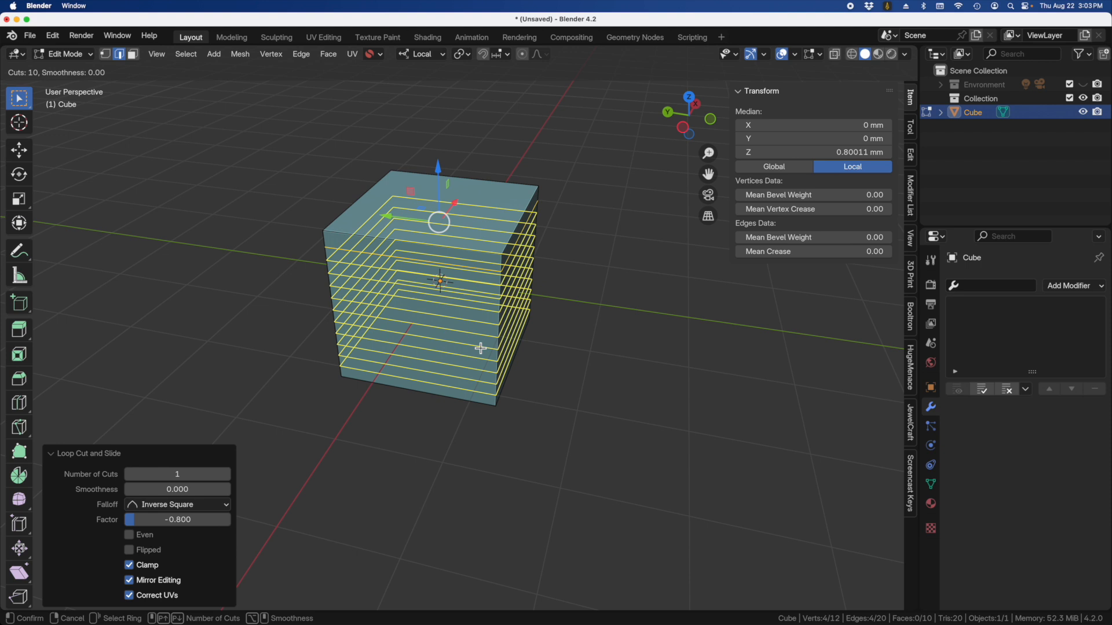
{"action": "left_click", "coordinate": [481, 349]}
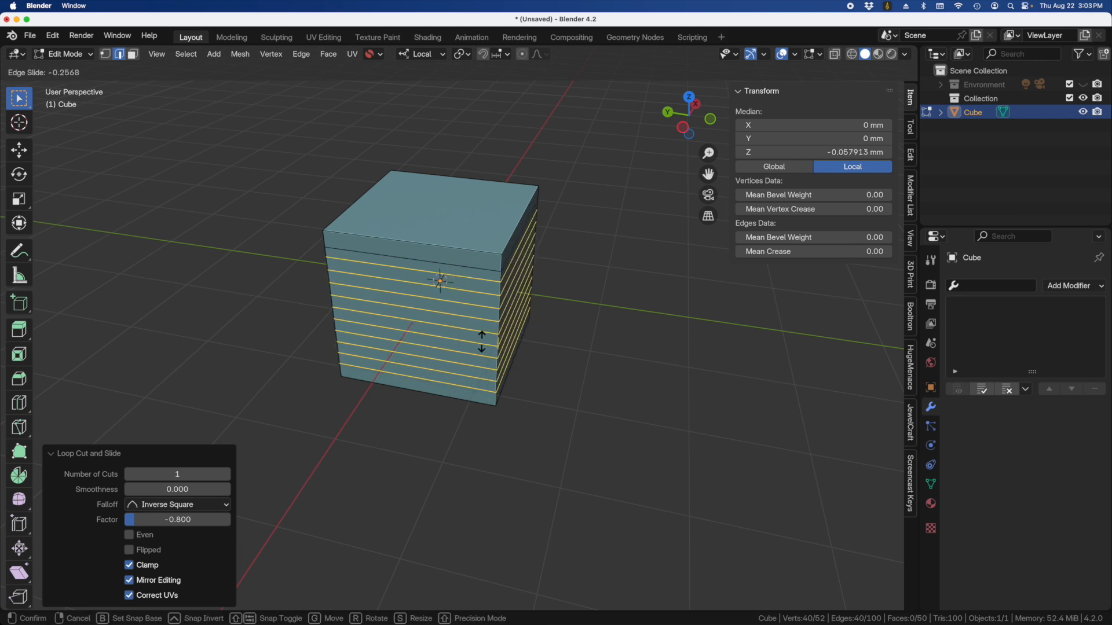
{"action": "right_click", "coordinate": [482, 342]}
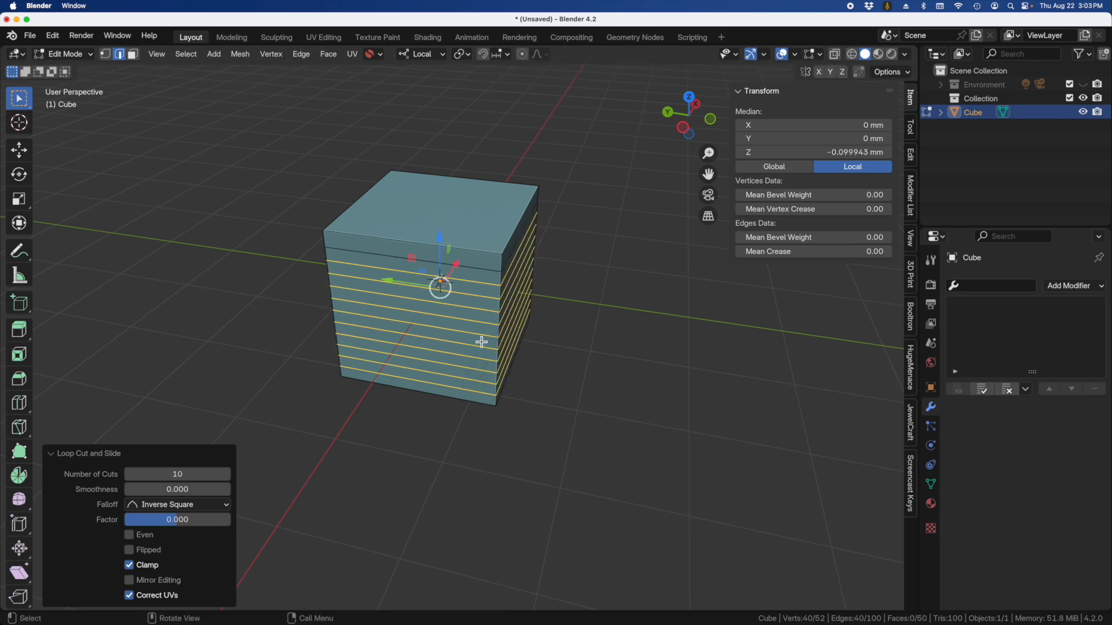
{"action": "middle_click_drag", "start_coordinate": [568, 325], "coordinate": [475, 256]}
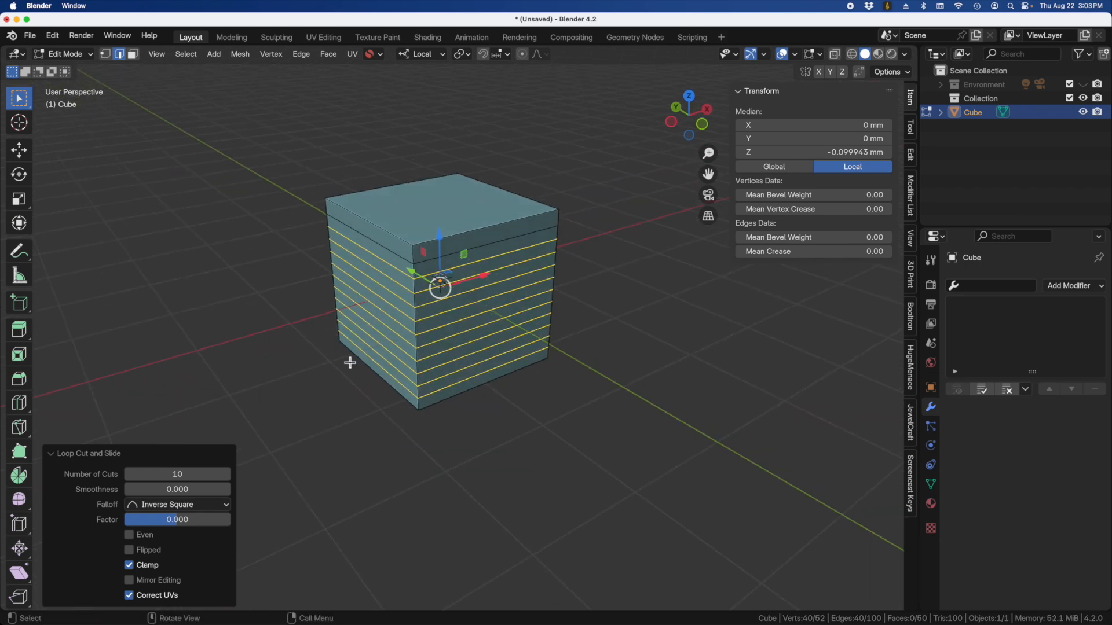
{"action": "middle_click_drag", "start_coordinate": [480, 319], "coordinate": [581, 318]}
{"action": "key", "text": "ctrl+z"}
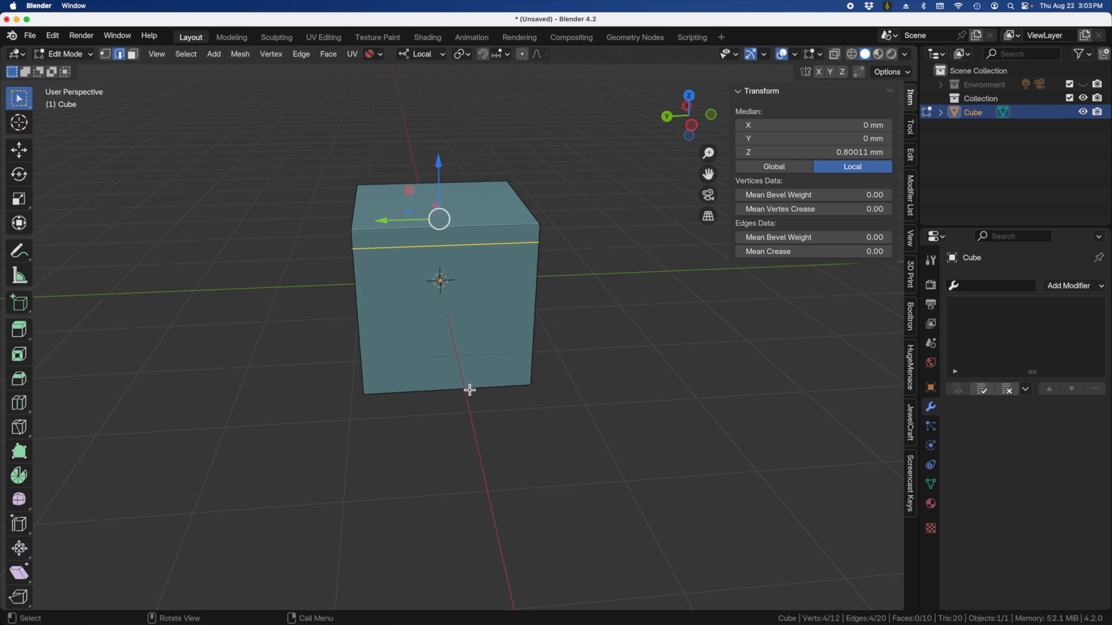
Add 50 horizontal loop cuts below the cube's upper loop with a slide factor of about 0.182
{"action": "key", "text": "ctrl+r"}
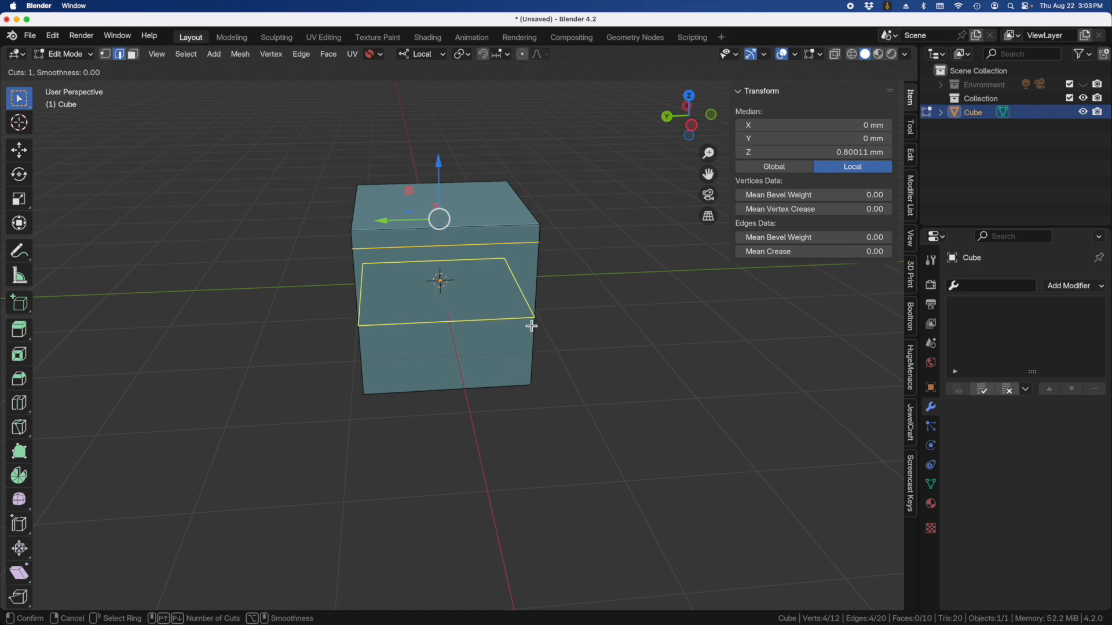
{"action": "type", "text": "50"}
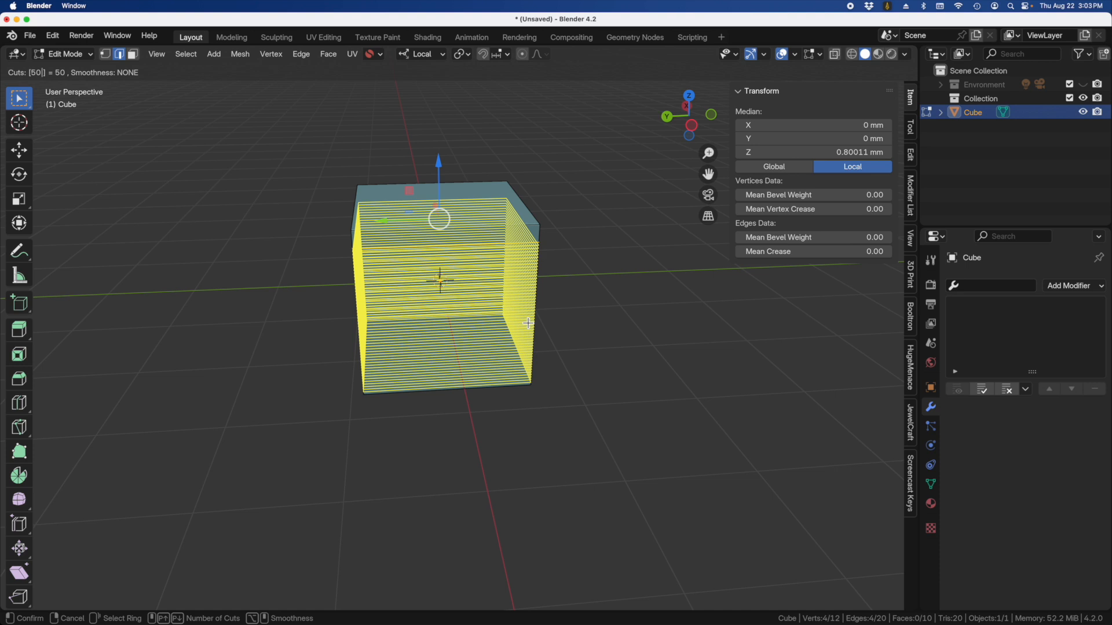
{"action": "left_click", "coordinate": [529, 323]}
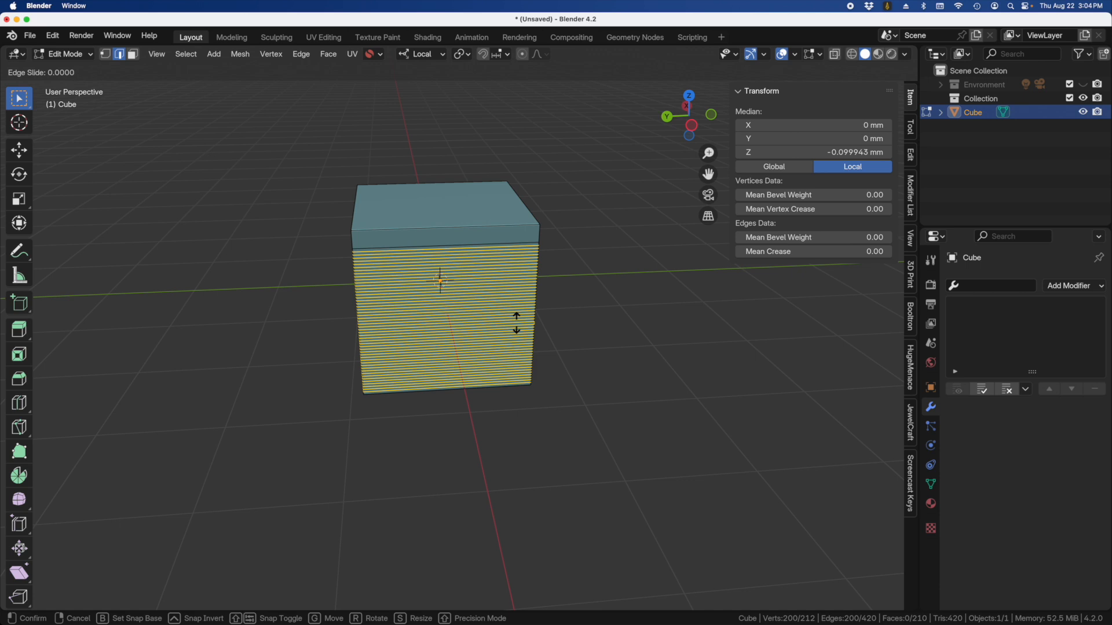
{"action": "left_click", "coordinate": [518, 323]}
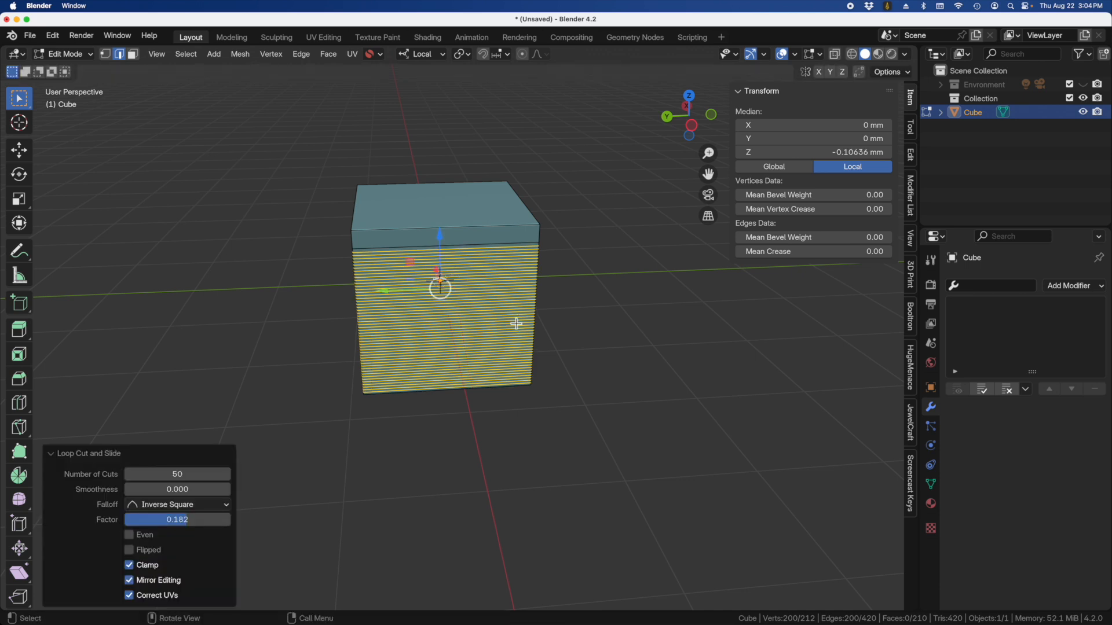
{"action": "middle_click_drag", "start_coordinate": [255, 425], "coordinate": [475, 392]}
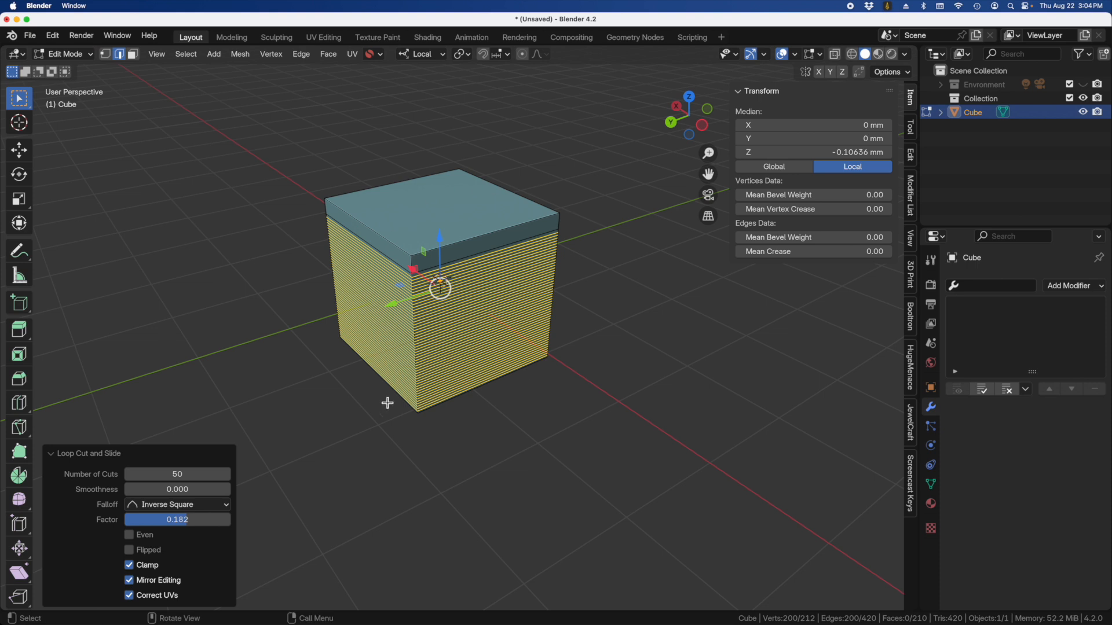